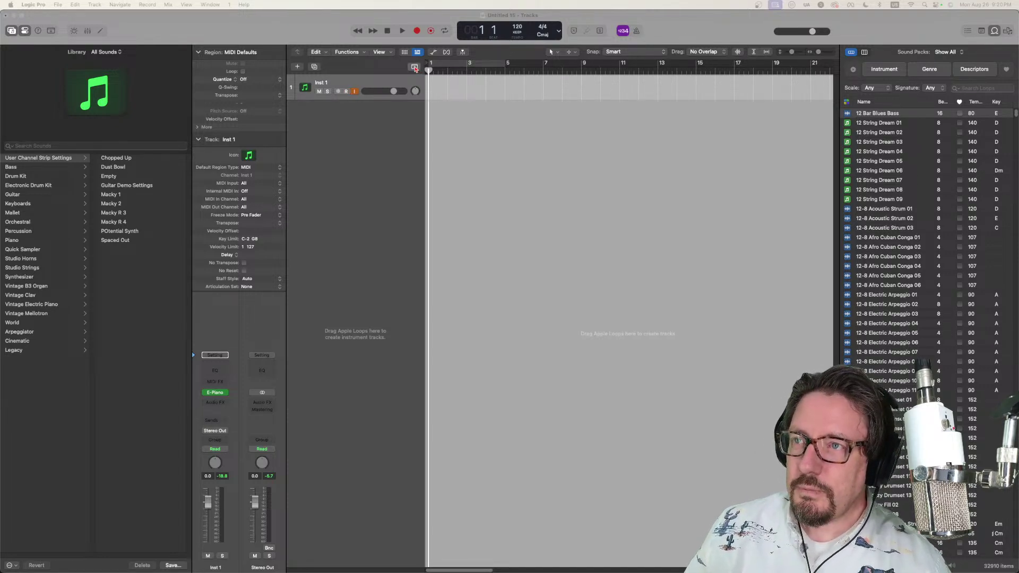
Step: Show the global tracks and add eight-bar Intro and Verse arrangement markers starting at bar 1
click(414, 66)
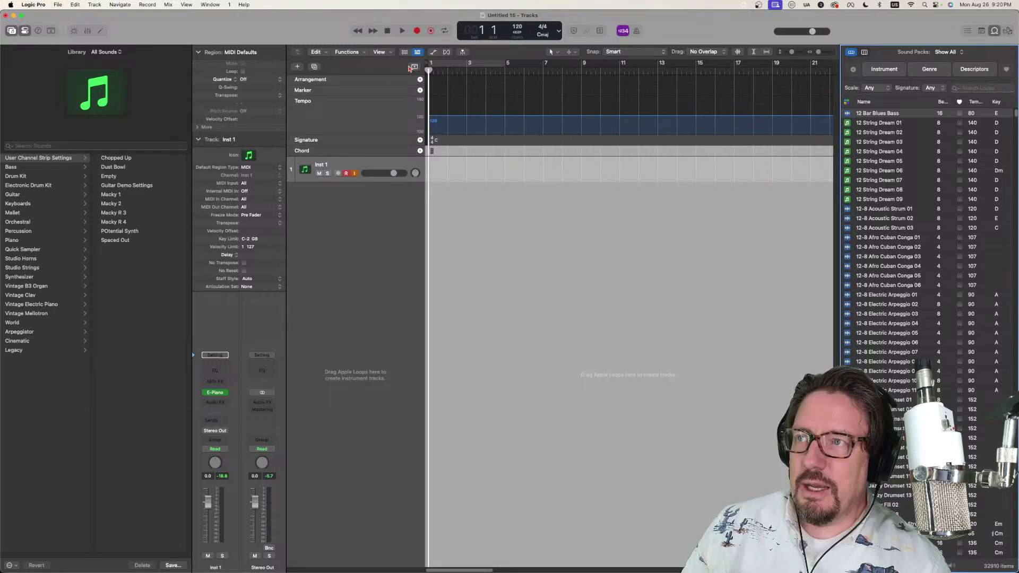
click(483, 64)
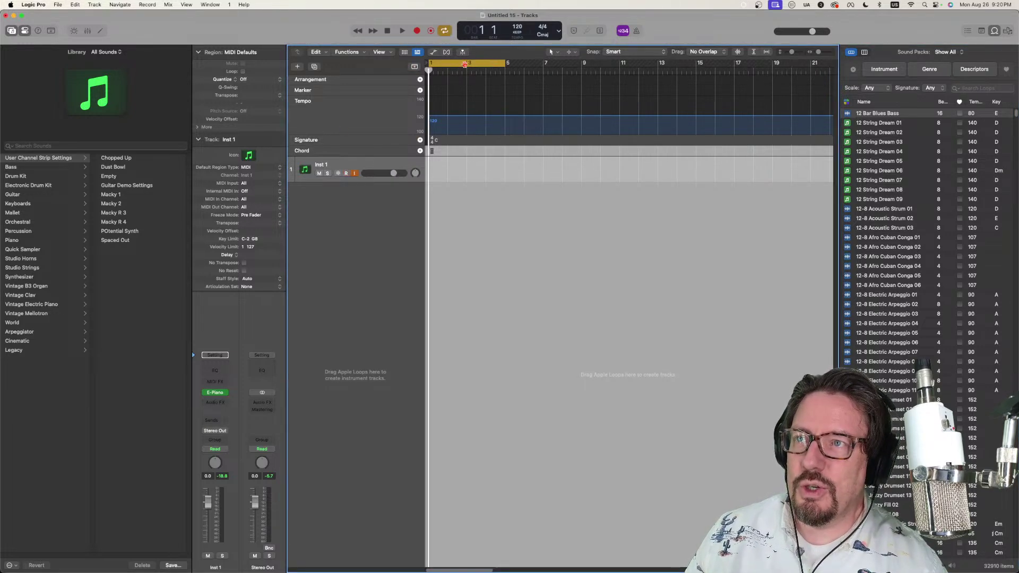
click(465, 64)
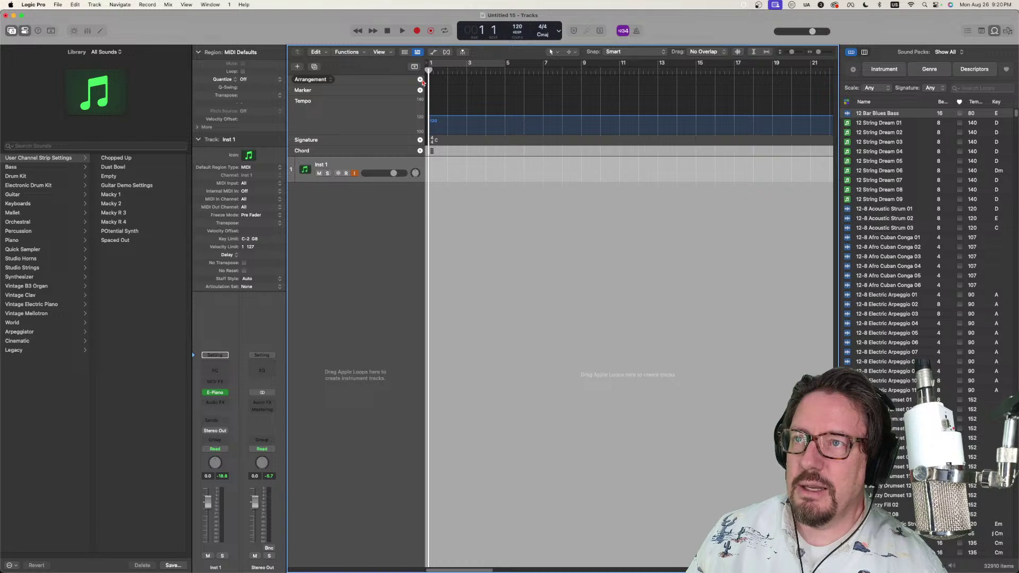
click(420, 80)
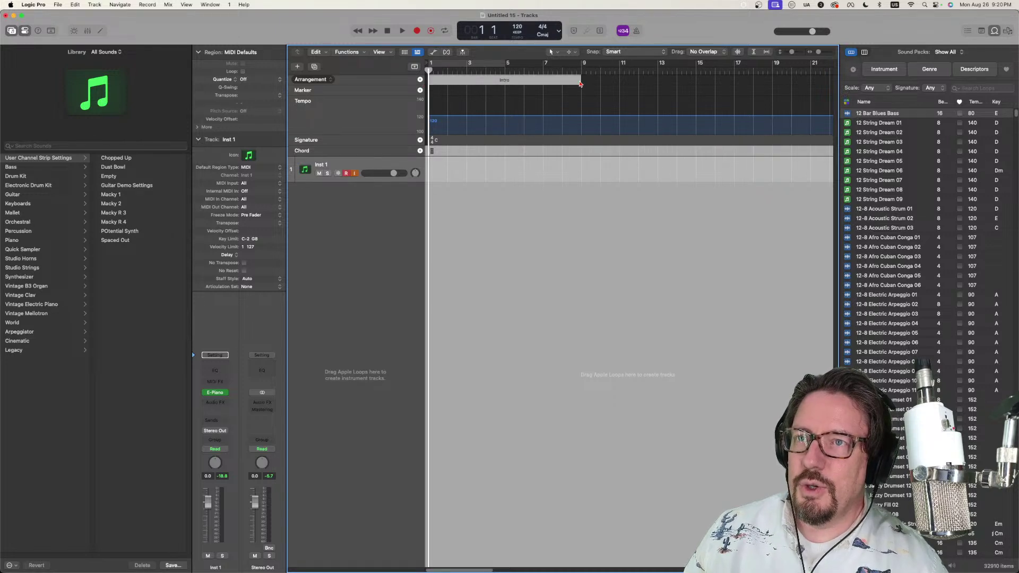
click(420, 80)
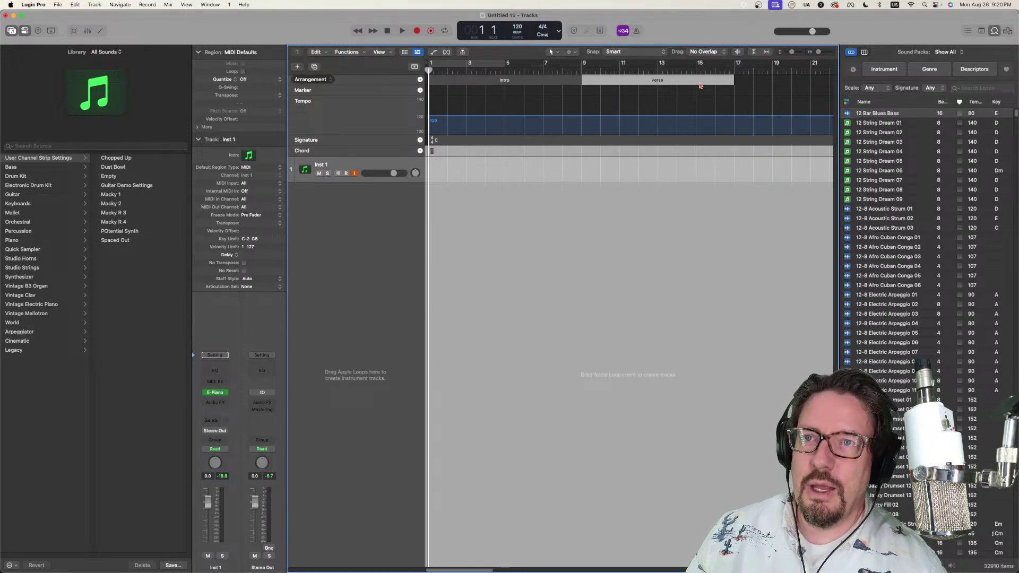
Step: Copy the eight-bar Verse arrangement marker directly after itself and join the two into one Verse from bar 9 to 25
mouse_move(637, 84)
mouse_down()
mouse_move(785, 86)
mouse_move(735, 89)
mouse_up()
key(super+Left)
key(super+Left)
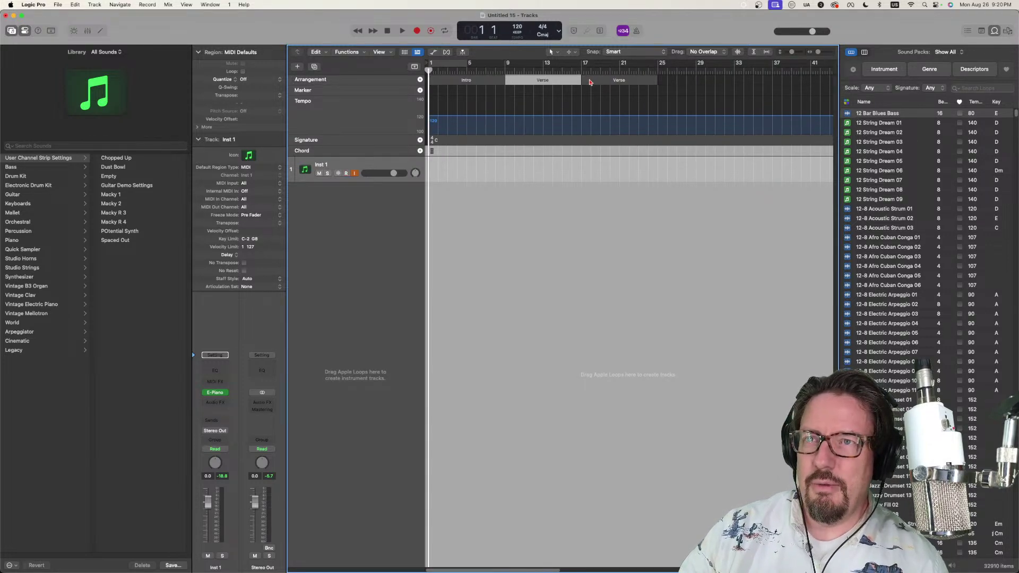
click(595, 83)
shift+click(532, 82)
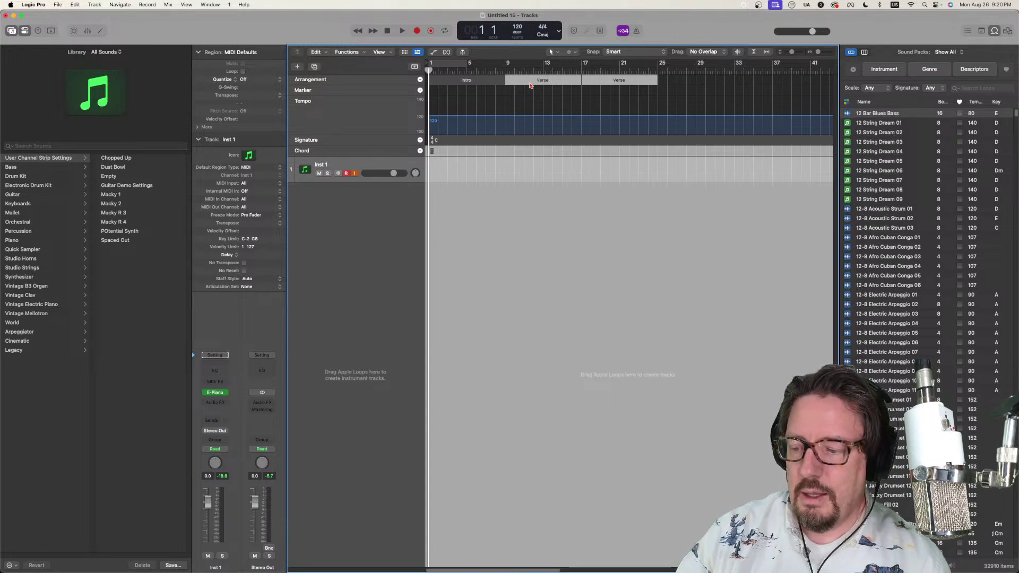
click(531, 84)
click(532, 85)
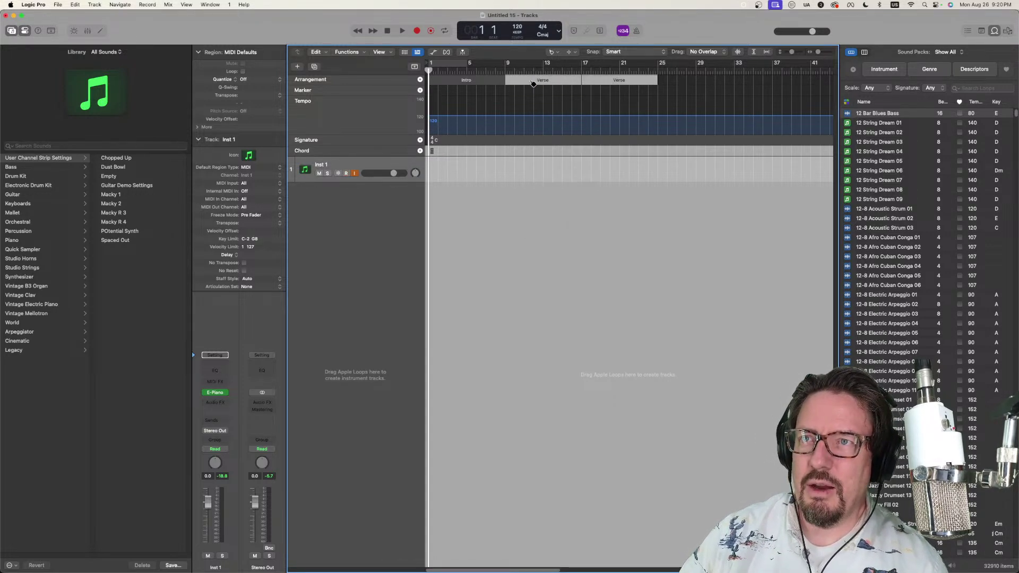
click(533, 84)
shift+click(598, 84)
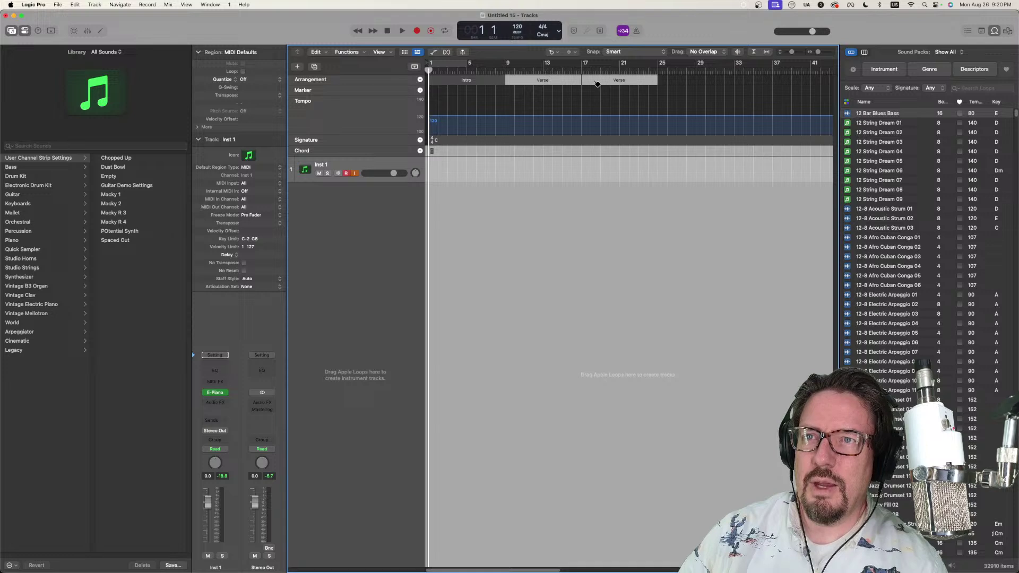
click(598, 84)
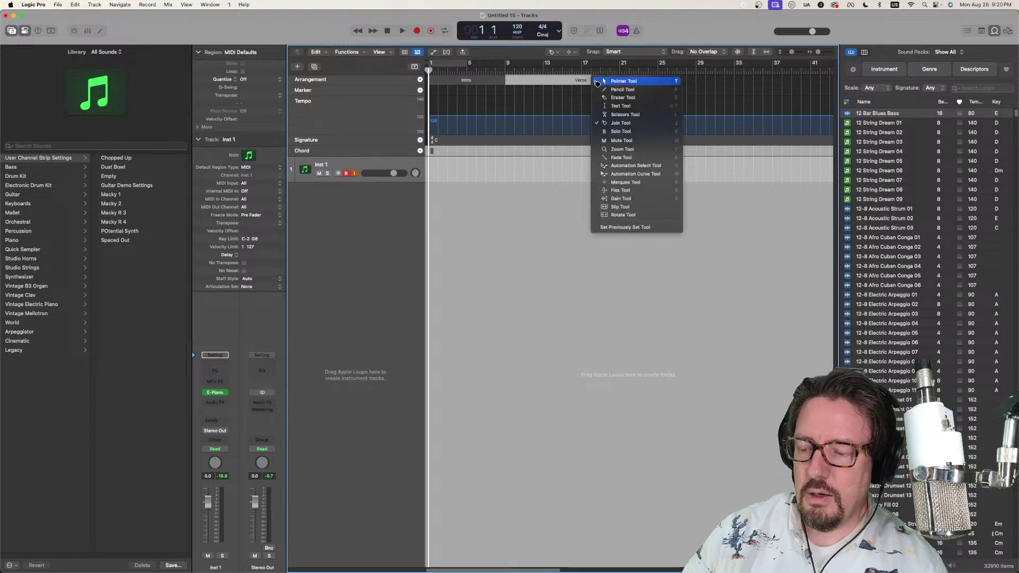
click(596, 84)
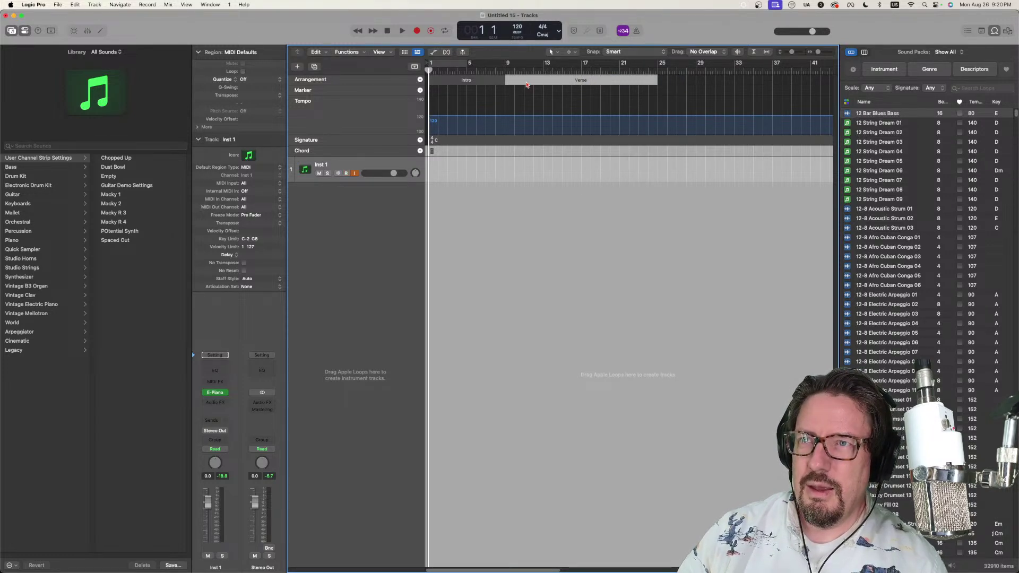
Step: Copy the 16-bar Verse marker to bar 25 and join both into one 32-bar Verse ending at bar 41
mouse_move(532, 83)
mouse_down()
mouse_move(690, 82)
mouse_move(641, 82)
mouse_move(674, 82)
mouse_up()
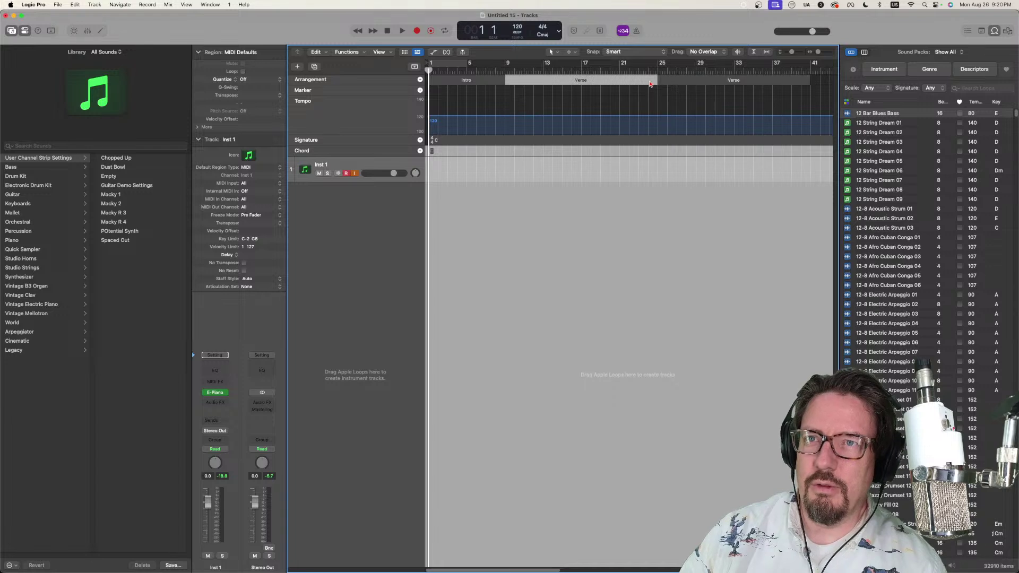
key(t)
key(g)
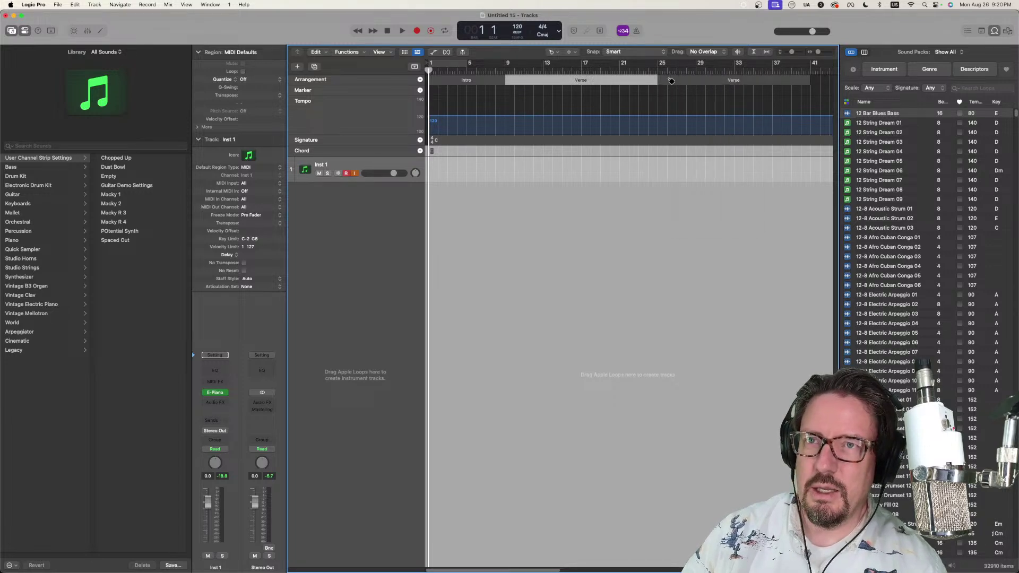
click(674, 83)
Step: Add a Chorus arrangement marker at bar 41, copy it after itself, and join both into one 16-bar Chorus
scroll(581, 84, right, 1)
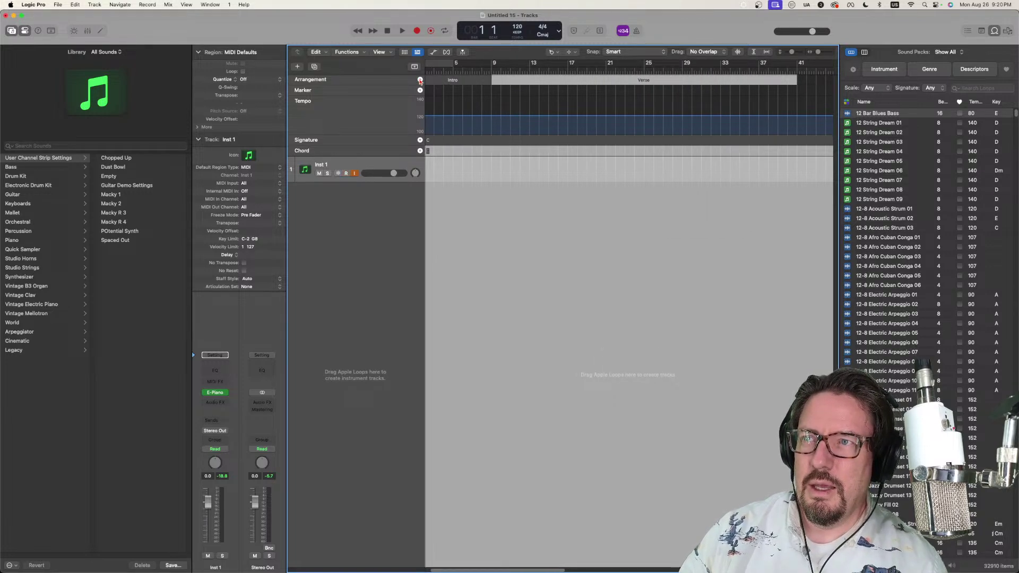
scroll(627, 84, right, 1)
scroll(668, 85, right, 3)
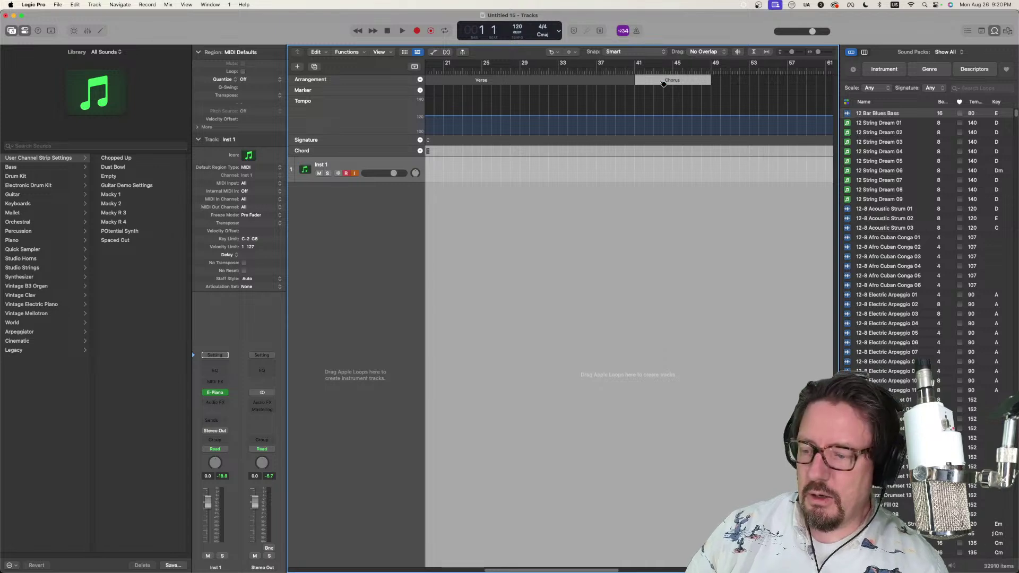
key(t)
key(t)
drag(644, 84, 705, 86)
key(t)
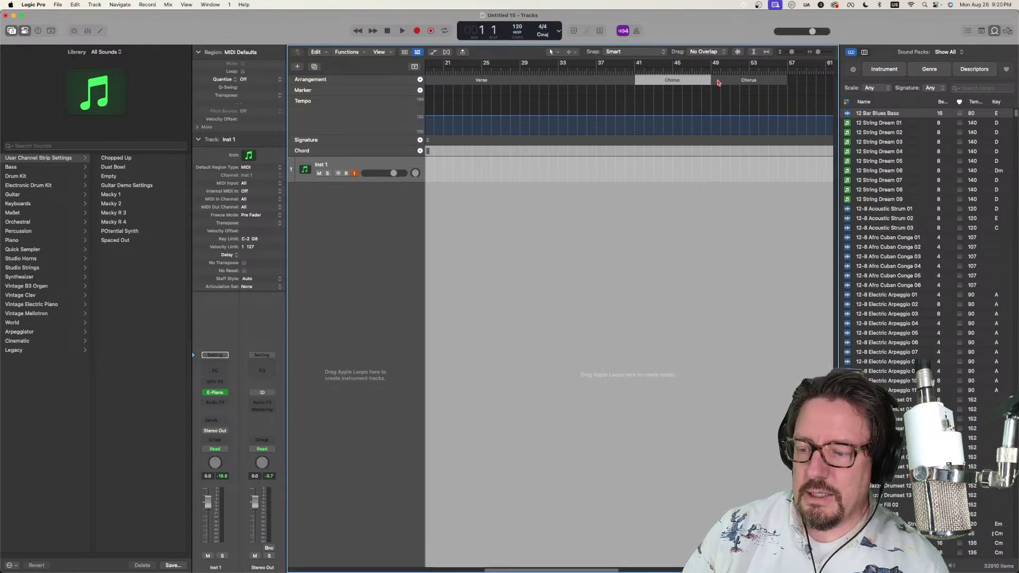
key(a)
click(719, 81)
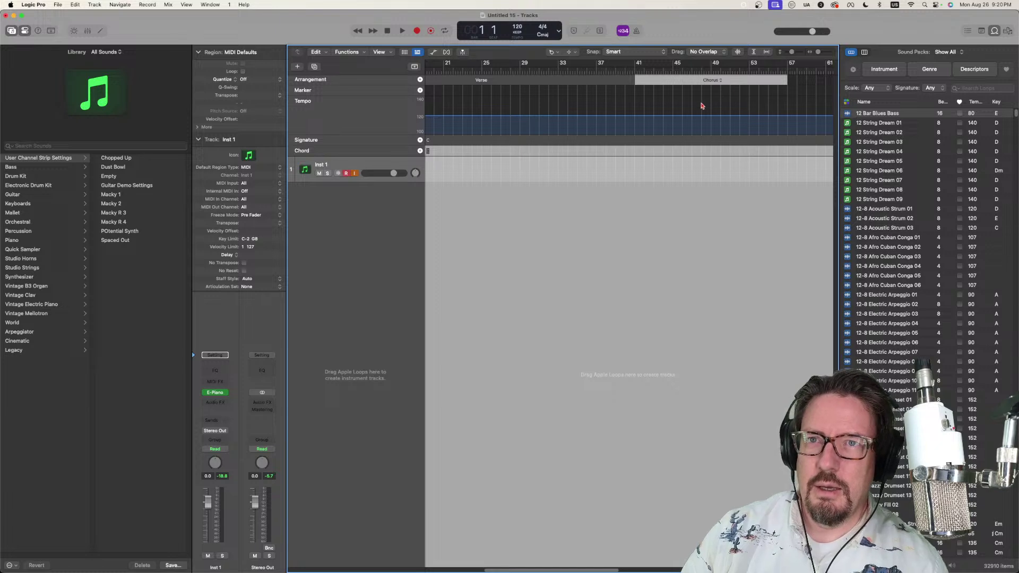
key(z)
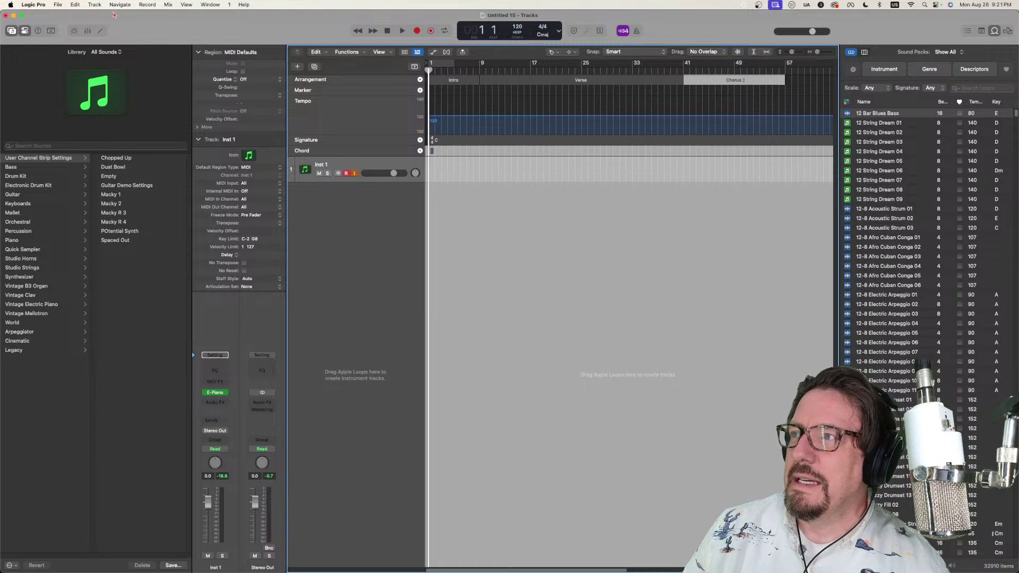
Step: Create one Session Player Drummer track with the Retro Rock drummer style
click(99, 6)
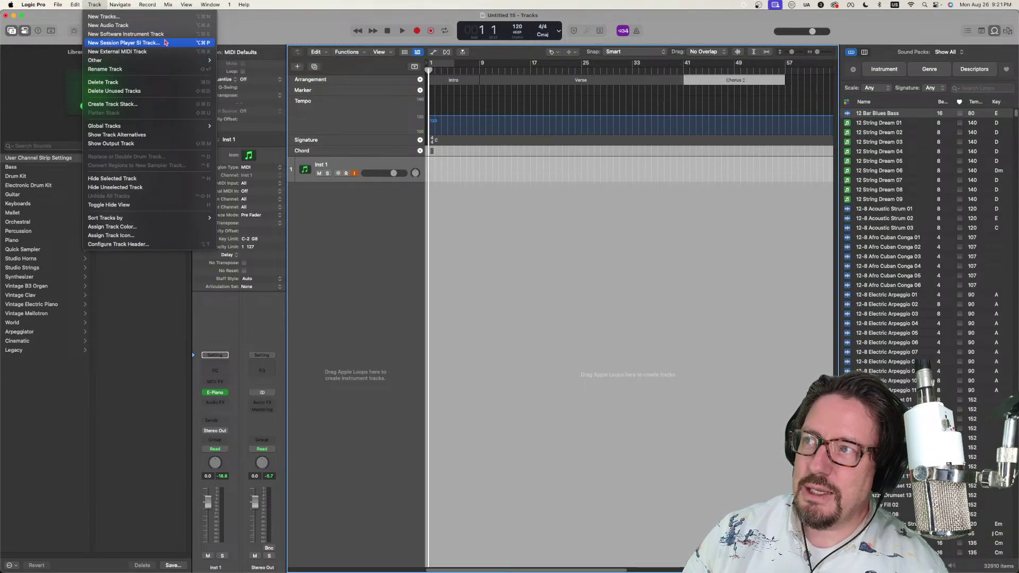
click(164, 43)
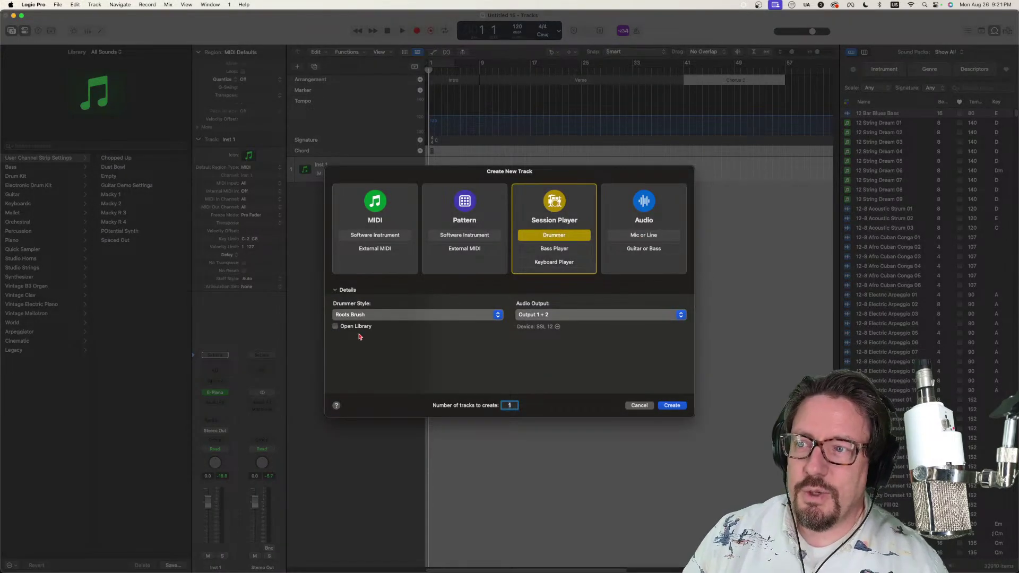
click(366, 316)
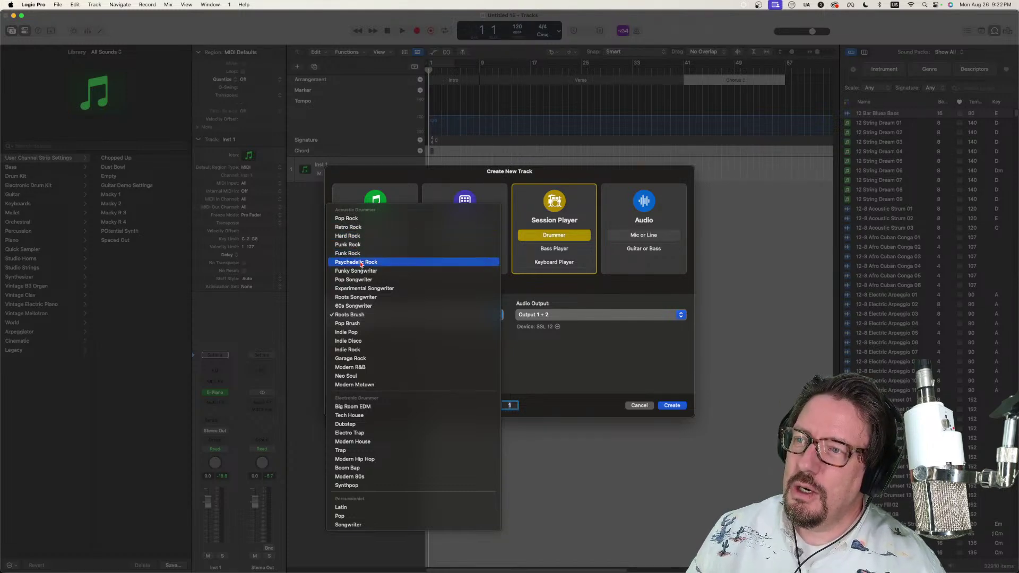
click(351, 227)
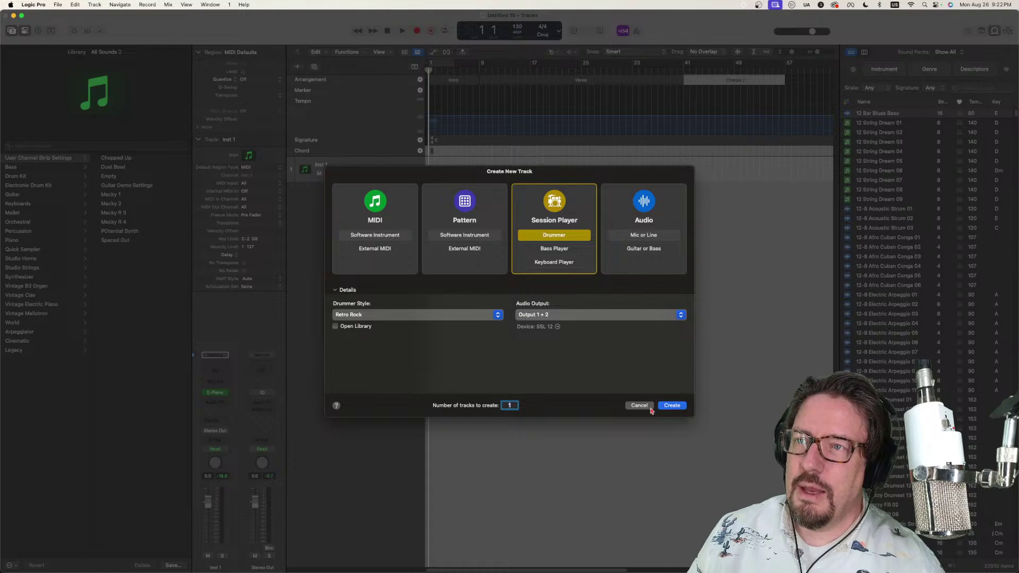
click(671, 405)
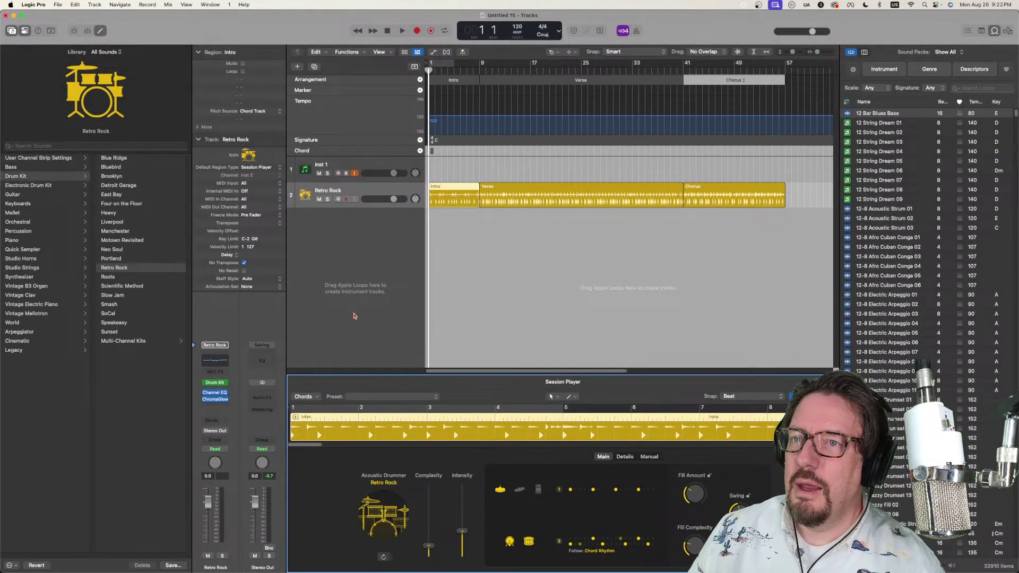
Step: Play the Retro Rock drums from the Intro into the Verse, selecting the Inst 1 track to play along
click(437, 80)
key(Escape)
click(435, 93)
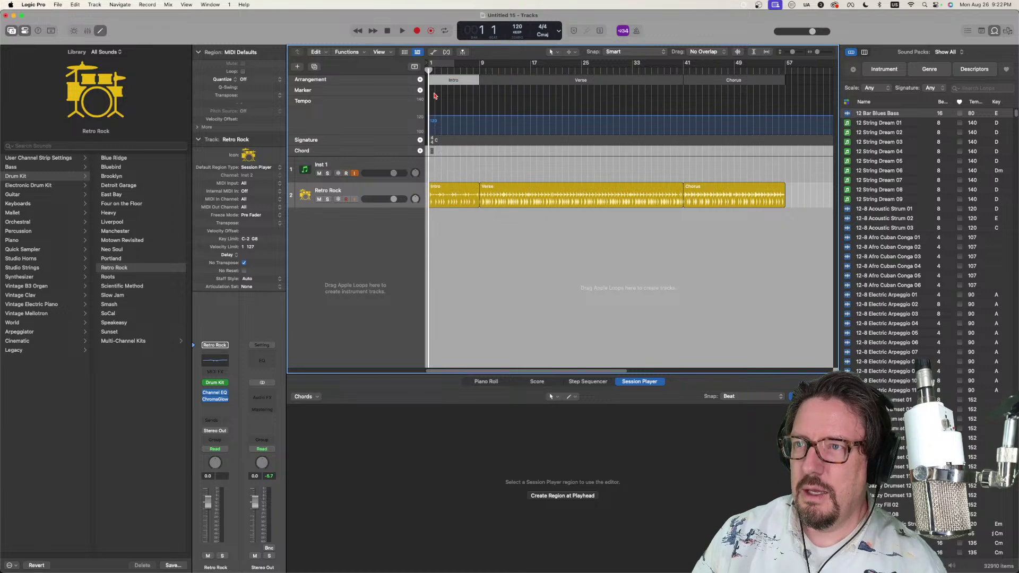
key(space)
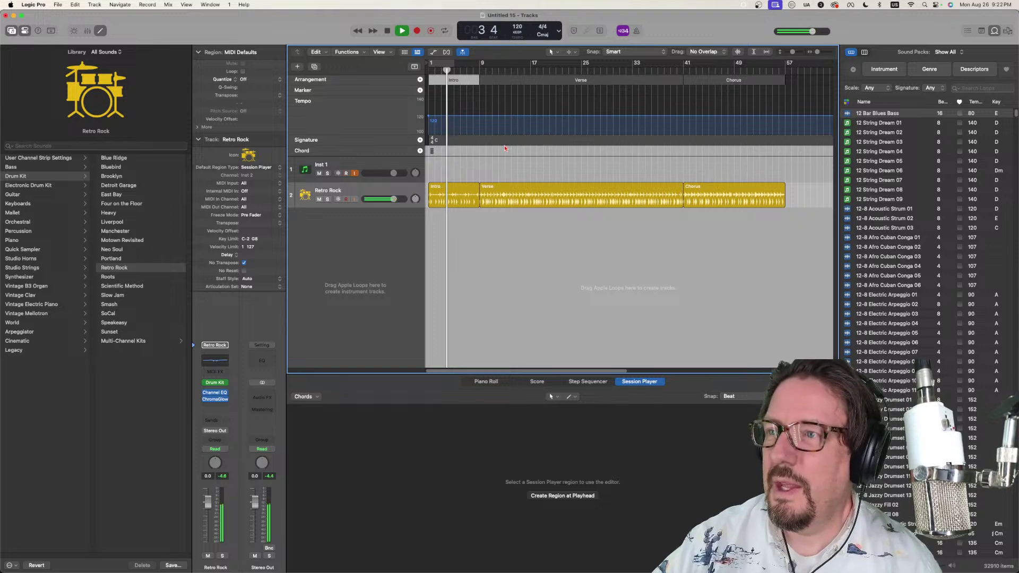
click(386, 165)
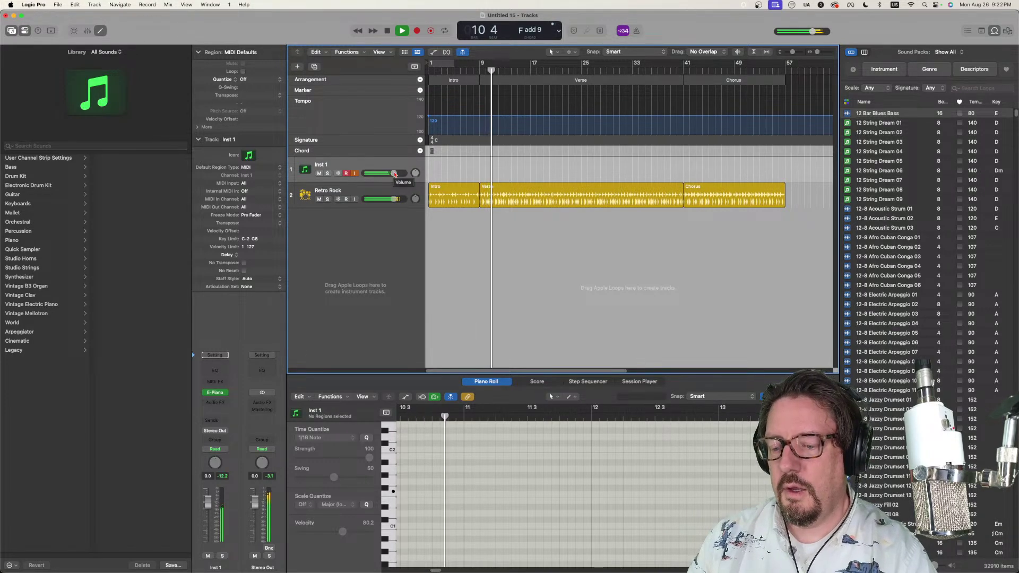
key(space)
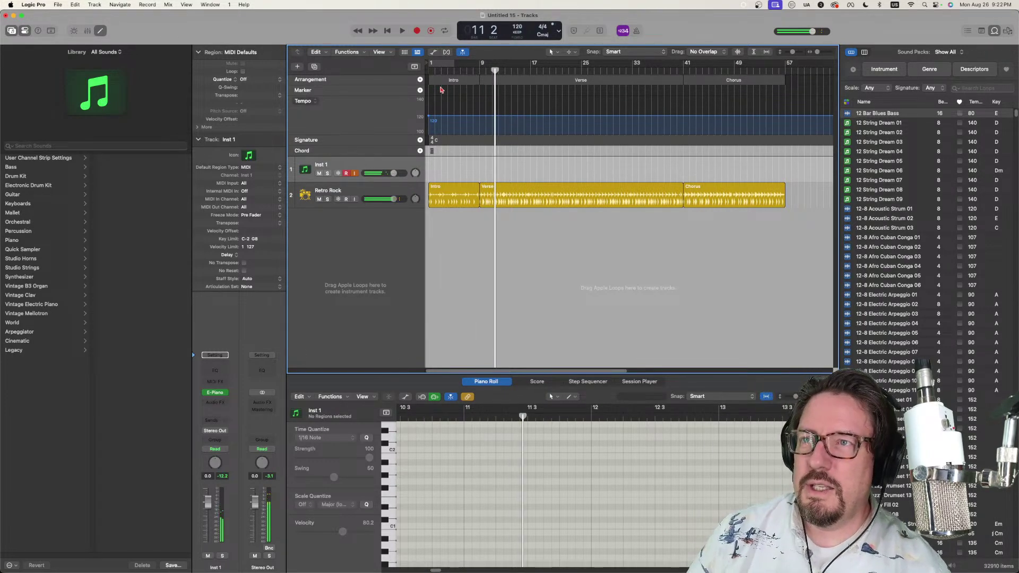
Step: Set the cycle range over the Intro, bars 1 to 9, and play it back
drag(433, 62, 483, 115)
key(space)
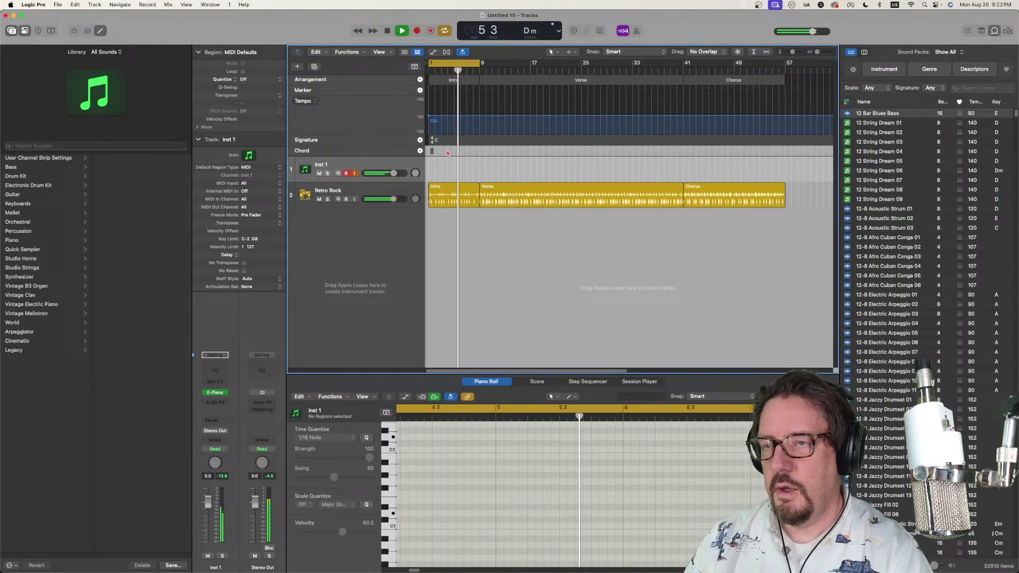
key(space)
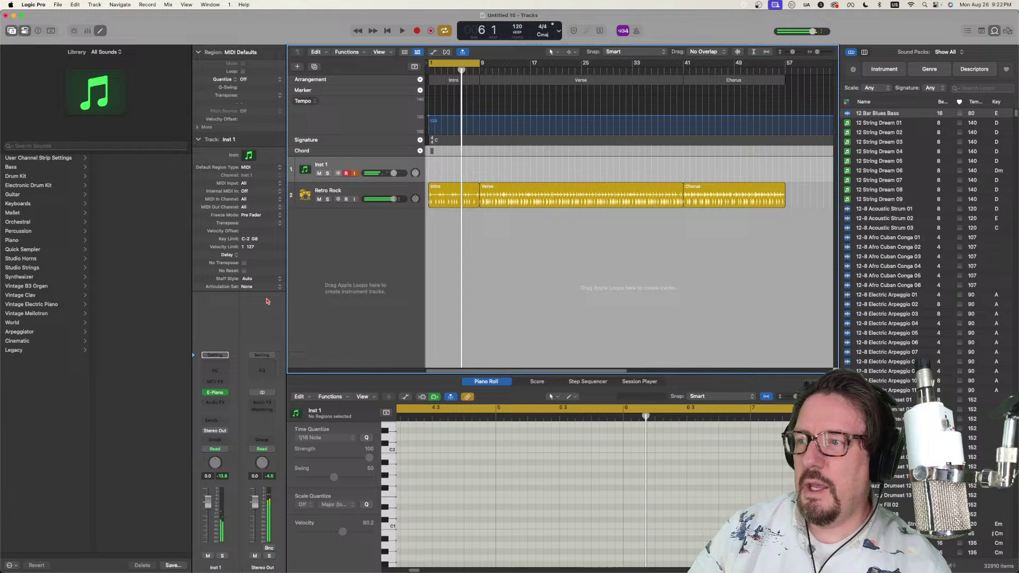
Step: Open the Vintage Electric Piano on Inst 1, turn off its Chorus and Tremolo, and raise the volume
click(216, 393)
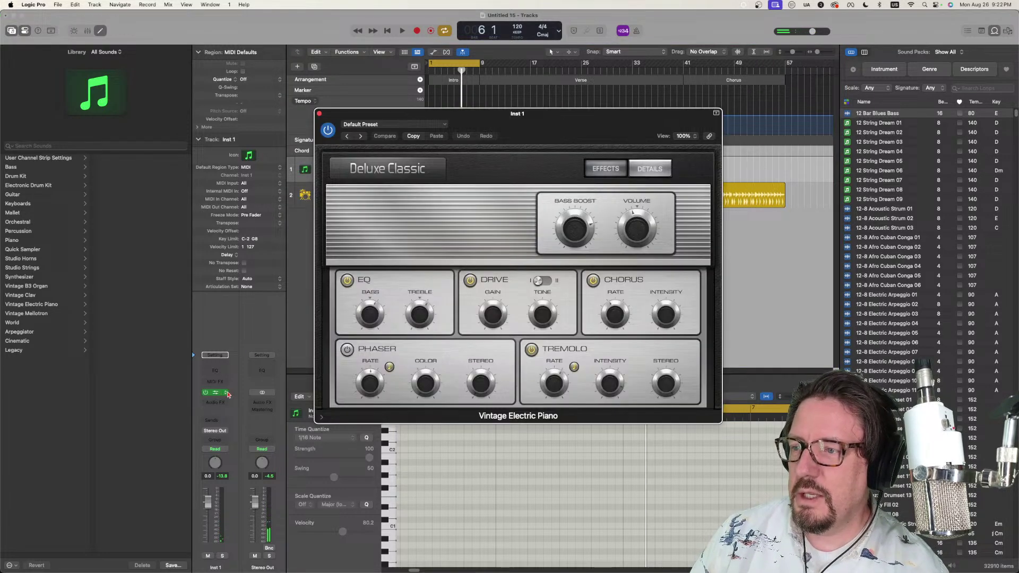
click(228, 394)
click(411, 133)
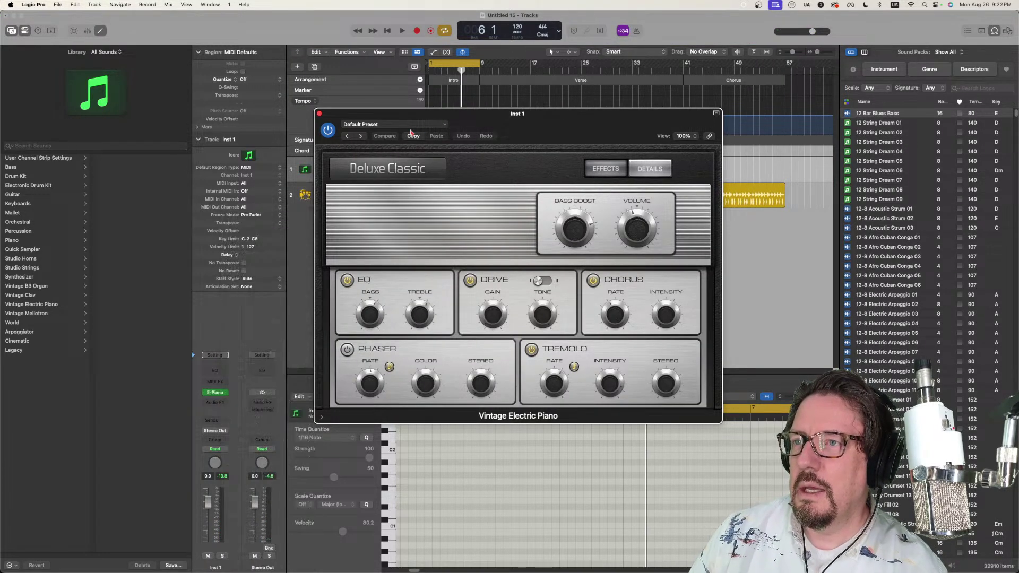
click(403, 125)
click(380, 276)
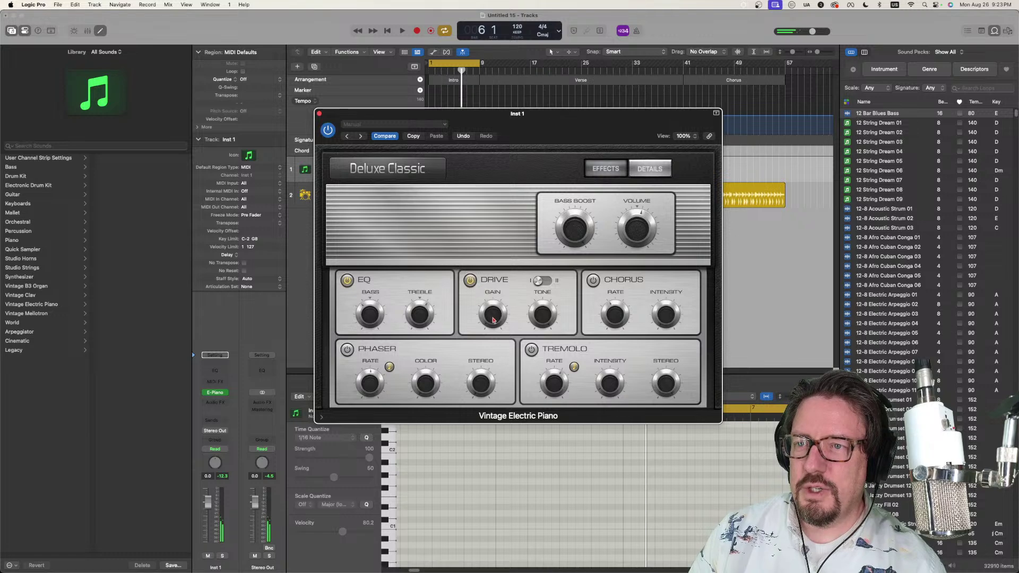
Step: Set the electric piano's Drive gain to about 5.7 and switch the drive type to II
drag(492, 312, 491, 307)
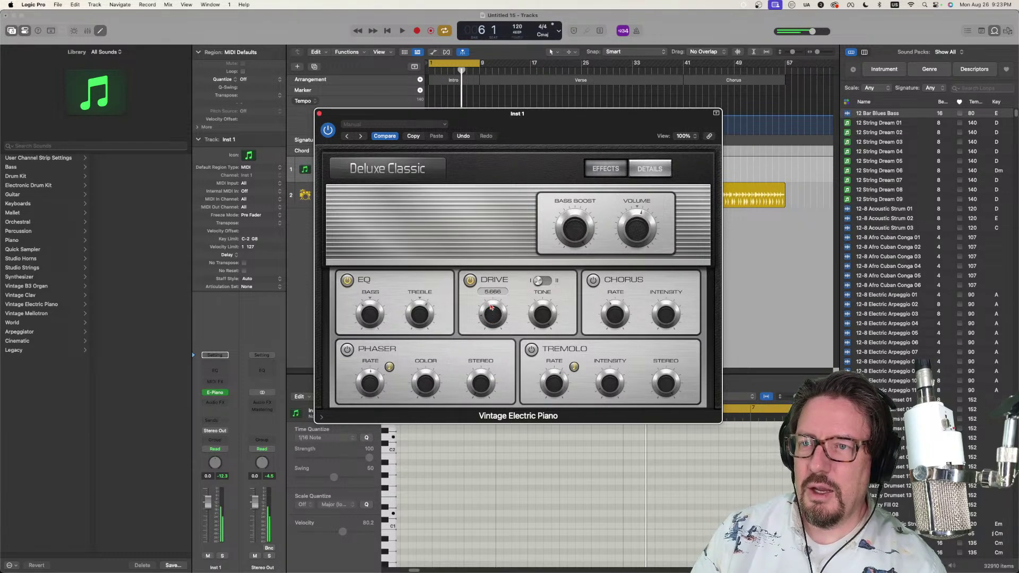
mouse_move(535, 318)
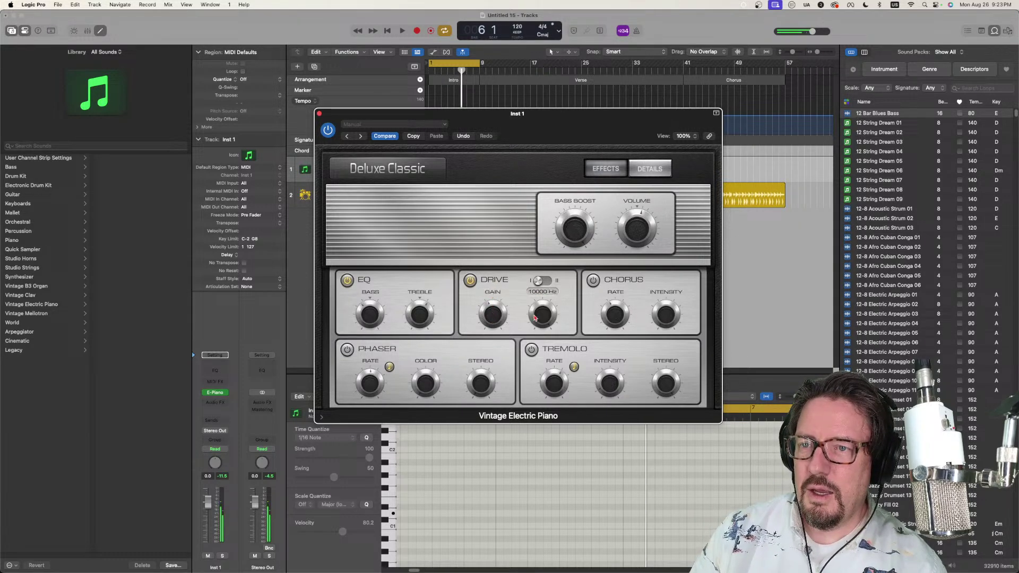
click(547, 283)
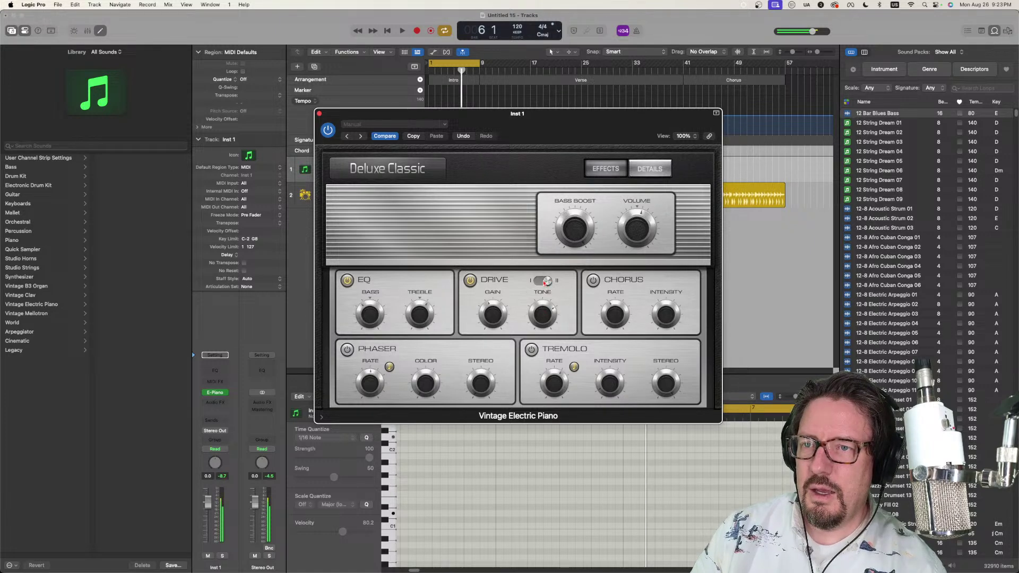
Step: Close the Vintage Electric Piano window and record a piano part on Inst 1 over the Intro from bar 1
click(320, 113)
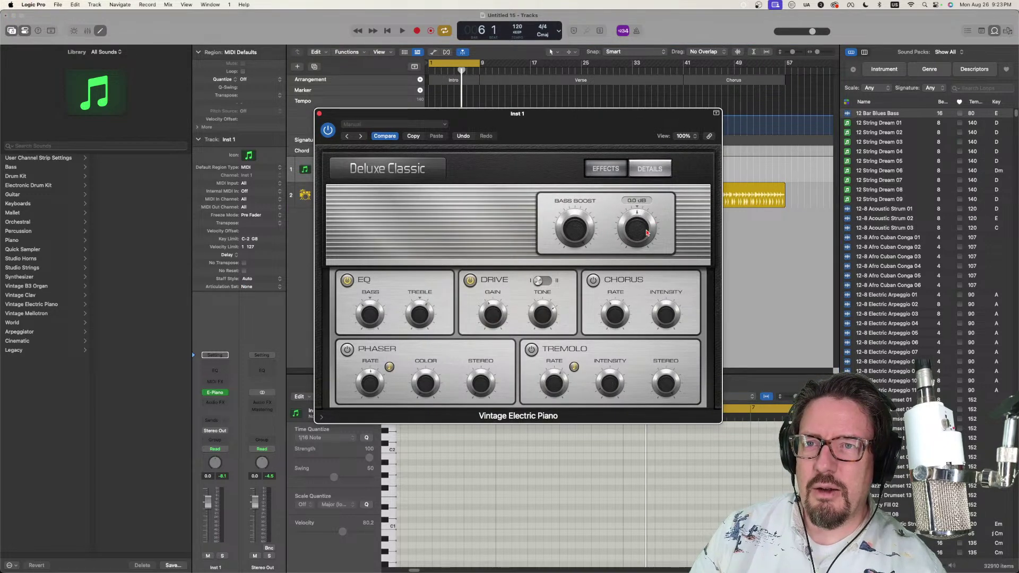
click(319, 114)
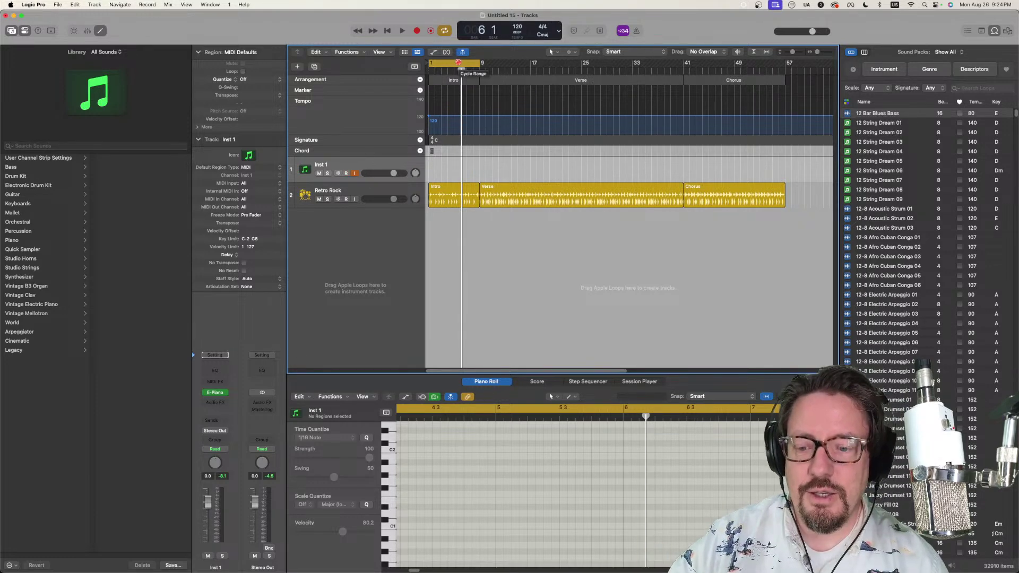
key(Return)
key(space)
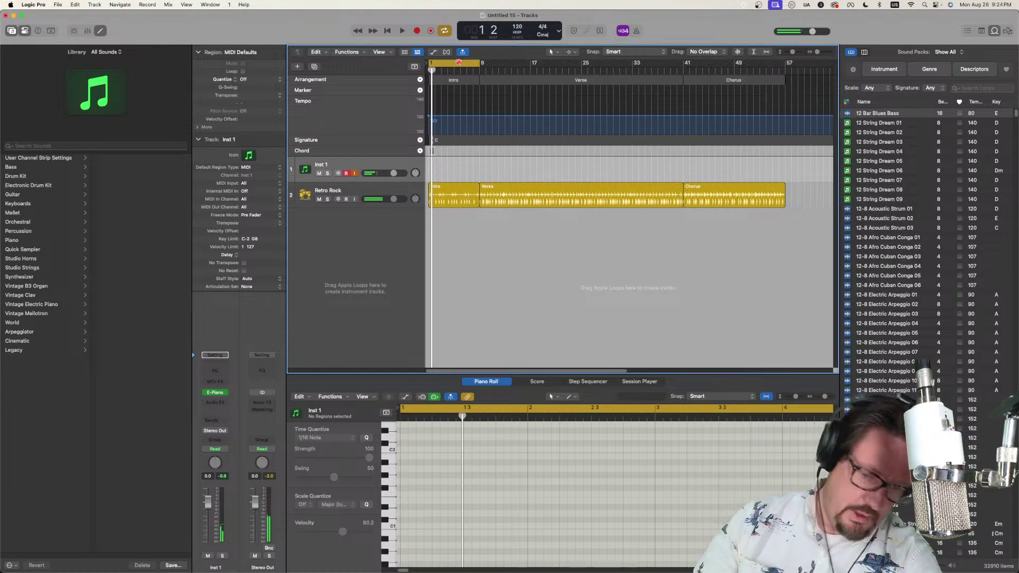
key(r)
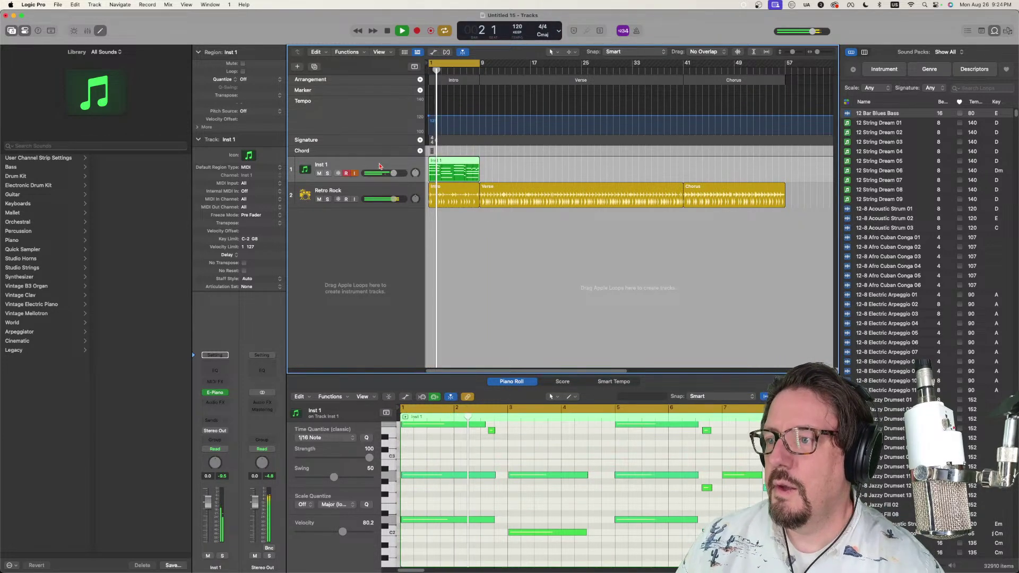
Step: Switch the Inst 1 channel to Stereo Pan, pan it to -24 with the volume at -2.7 dB, and stop playback
right_click(221, 464)
click(221, 464)
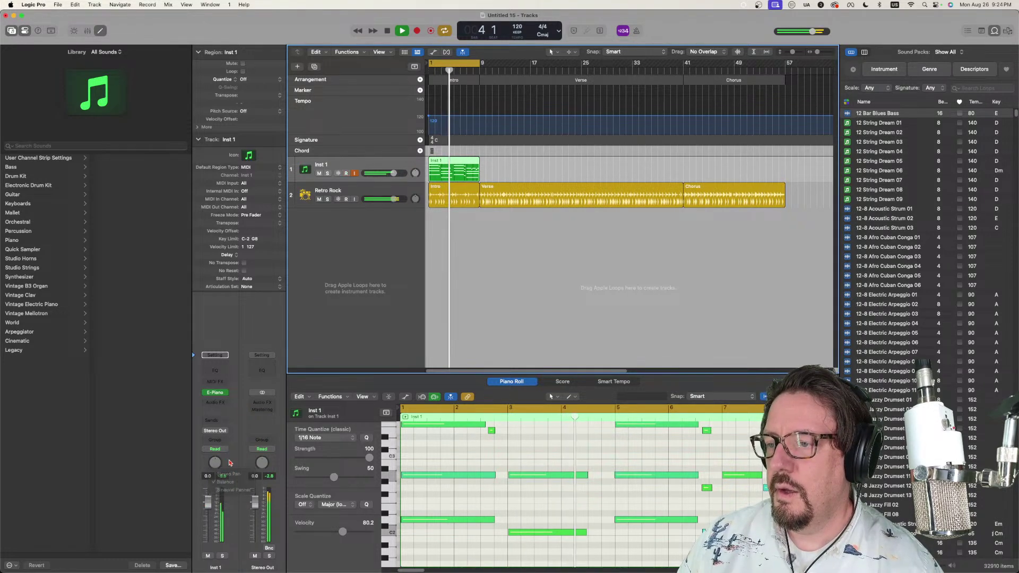
right_click(221, 464)
click(221, 474)
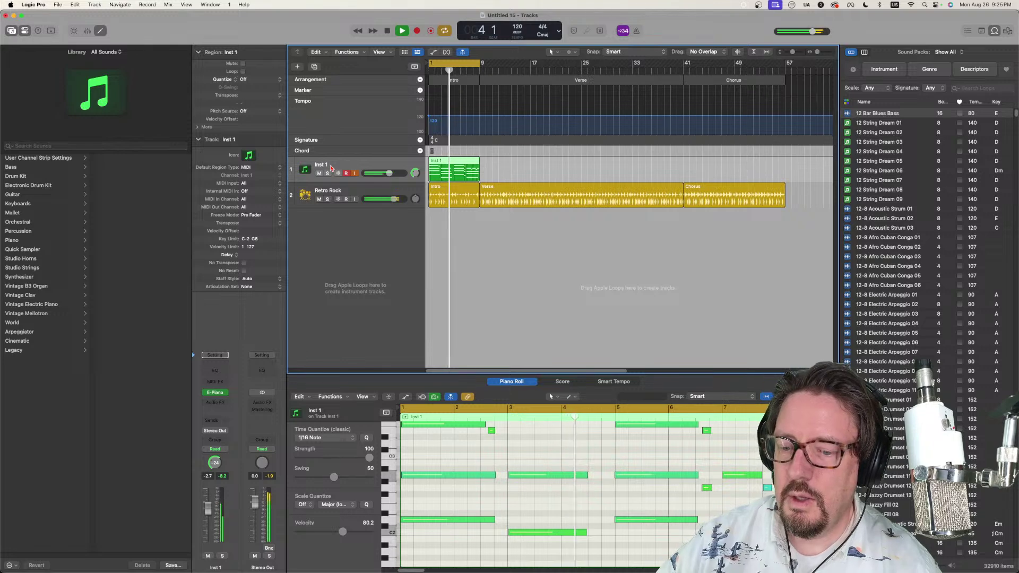
key(space)
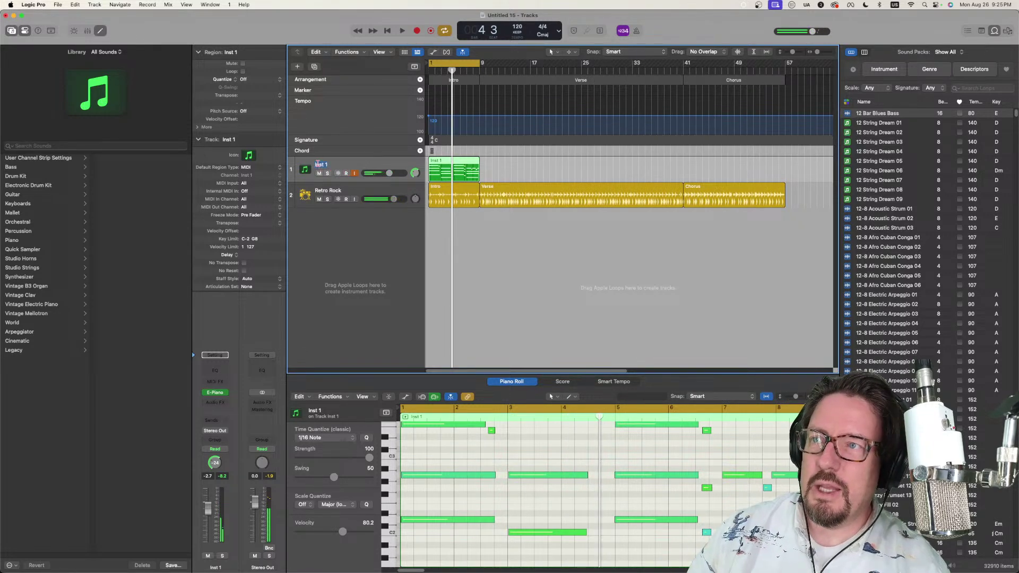
Step: Rename the Inst 1 track as Keys and add an empty software instrument track named Bass below Retro Rock
double_click(319, 164)
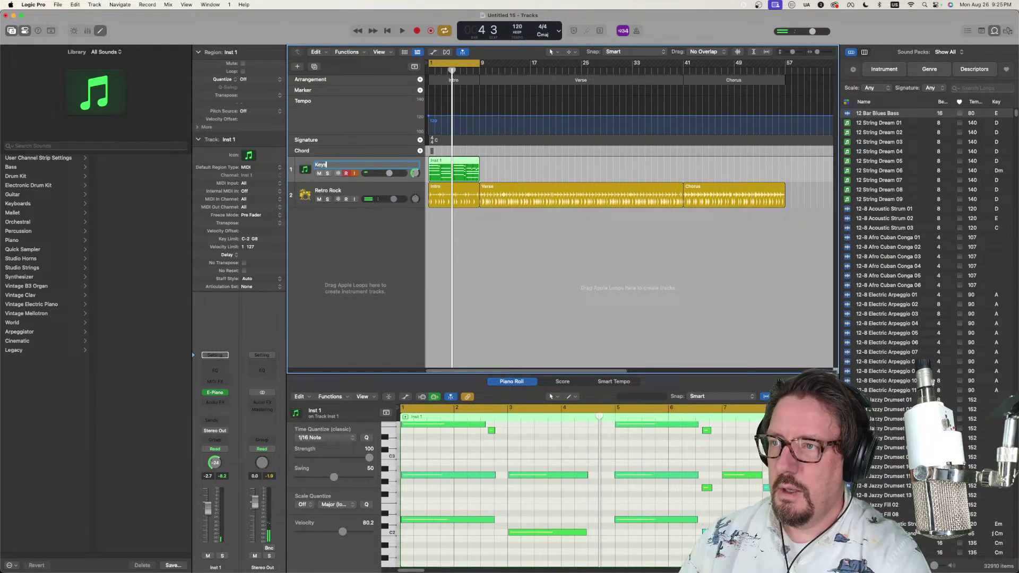
key(Return)
double_click(343, 227)
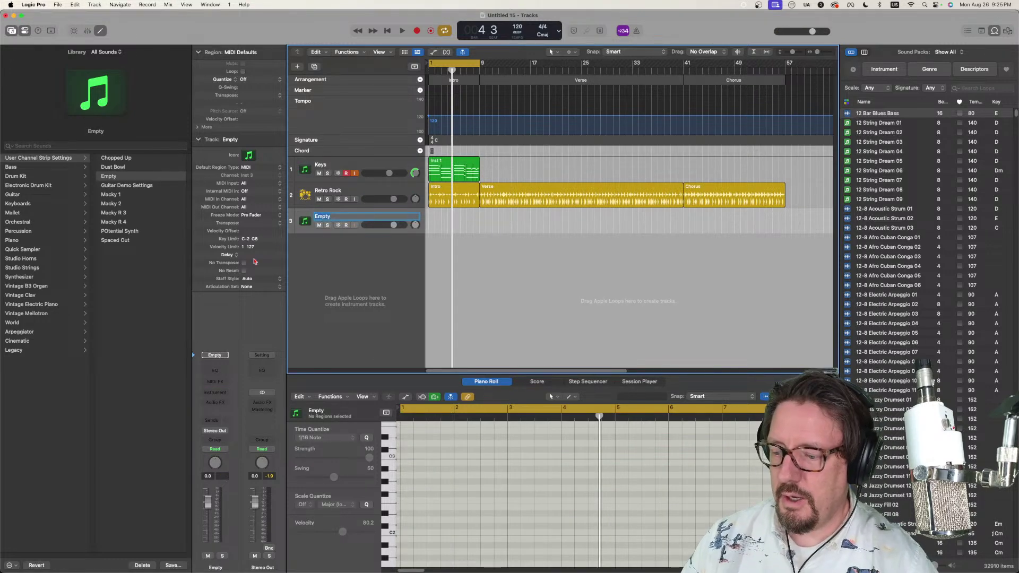
text(bass)
key(Return)
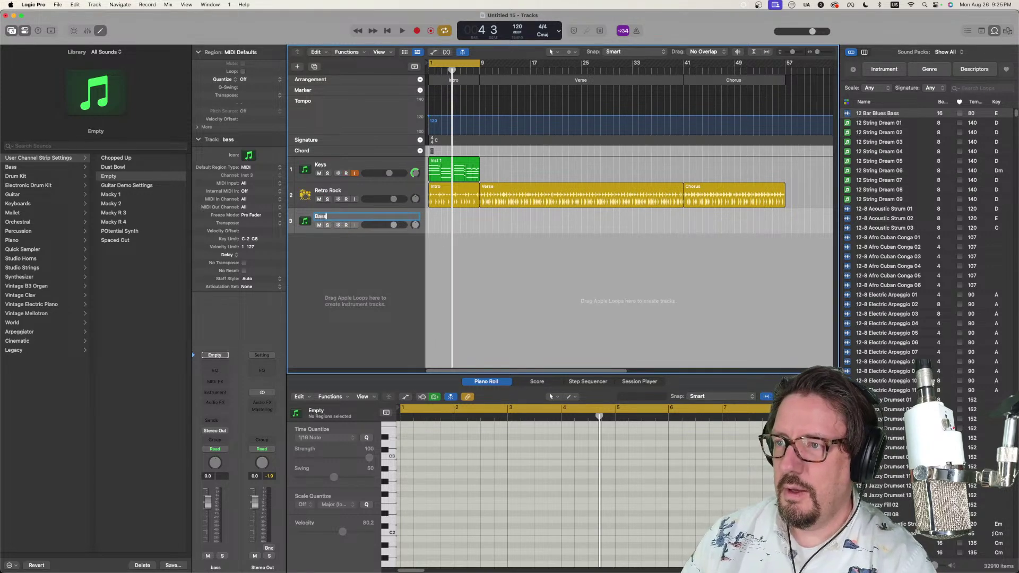
key(Return)
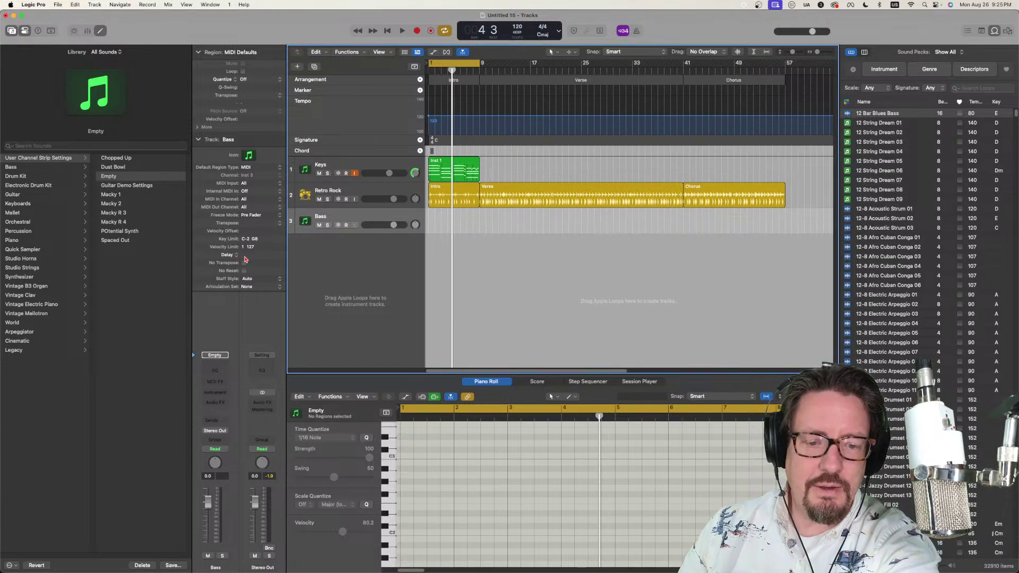
mouse_move(246, 259)
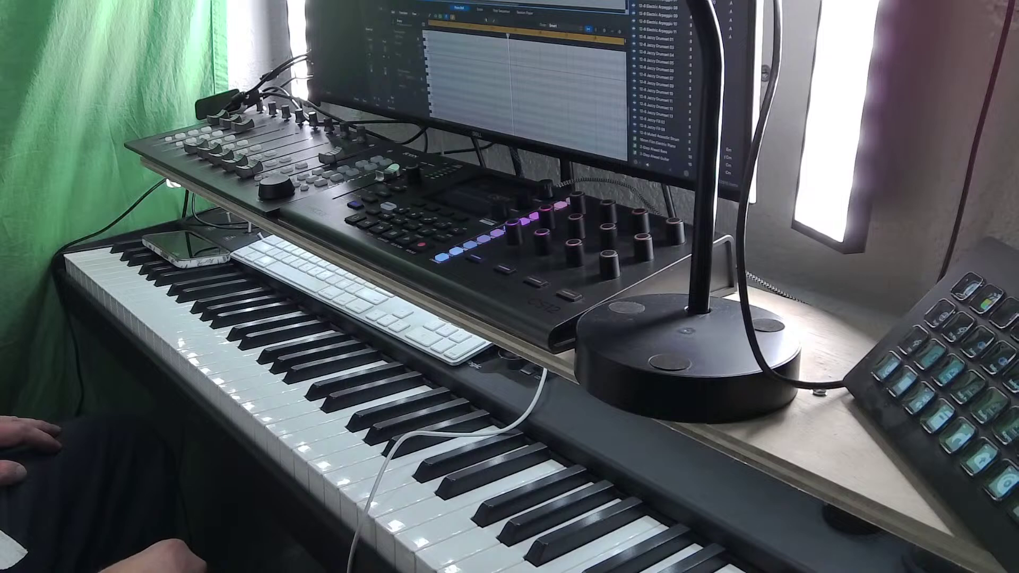
mouse_move(527, 129)
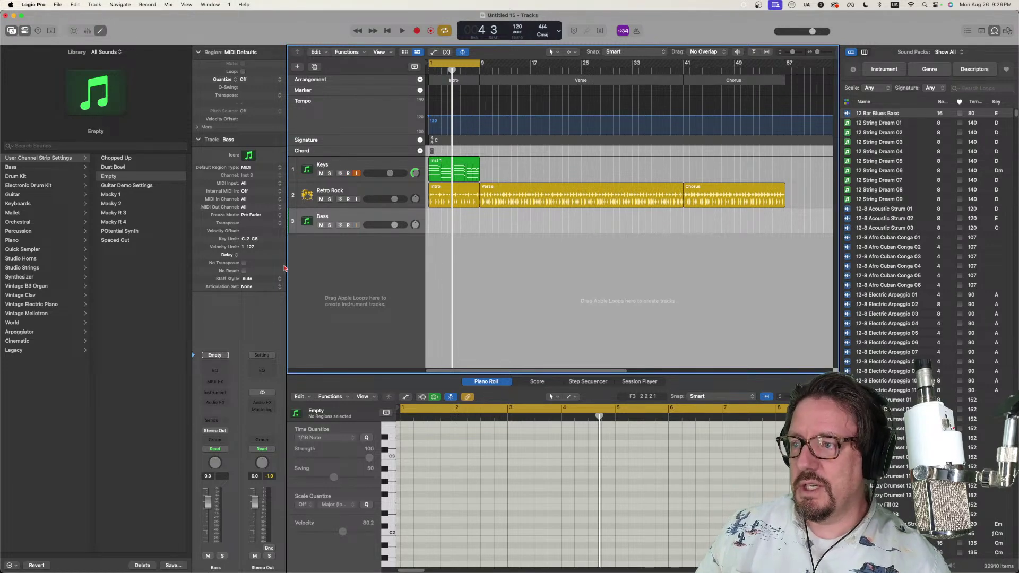
click(215, 392)
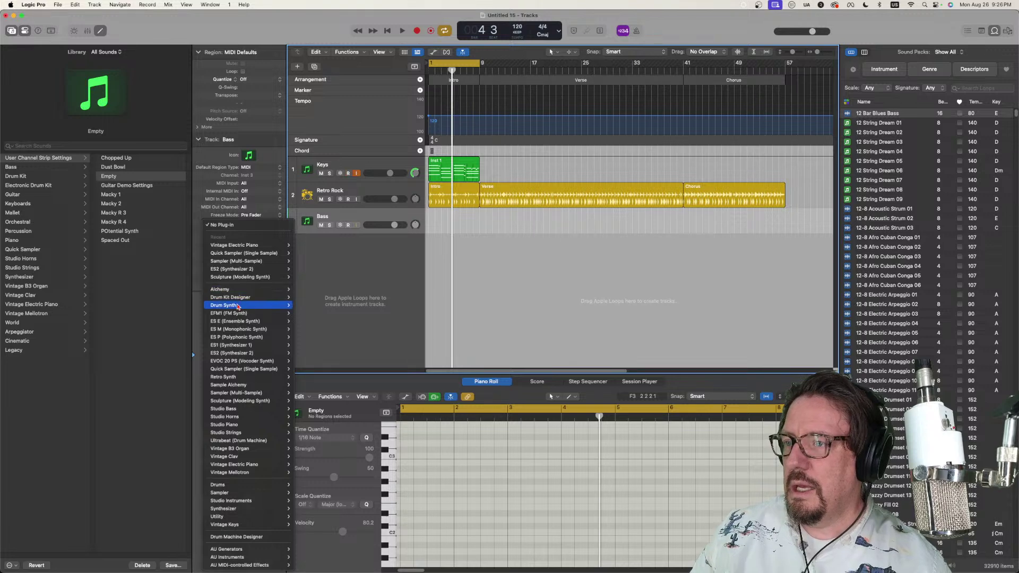
mouse_move(239, 272)
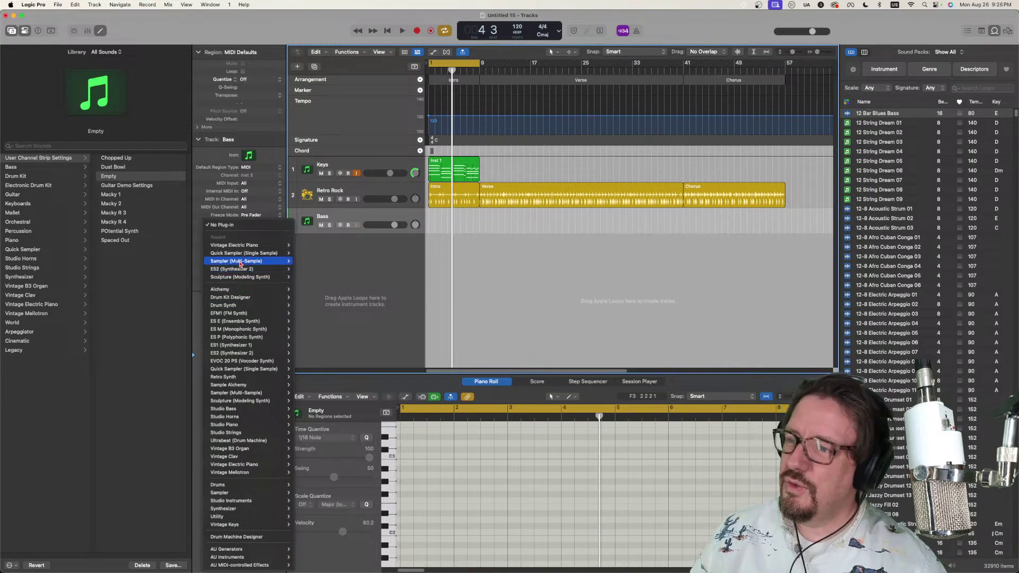
click(322, 243)
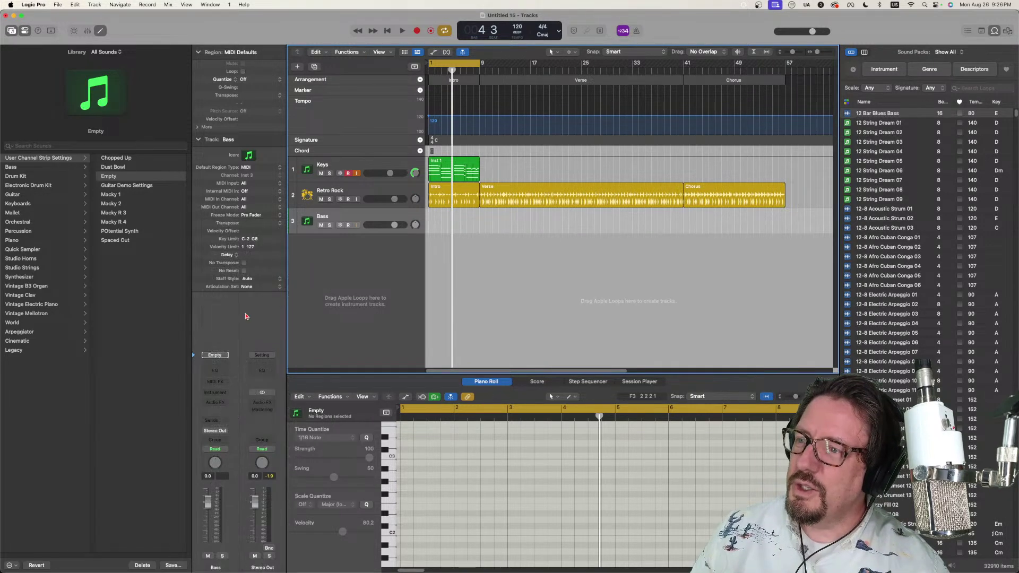
Step: Load the stereo Studio Bass instrument on the Bass track
click(219, 393)
mouse_move(219, 396)
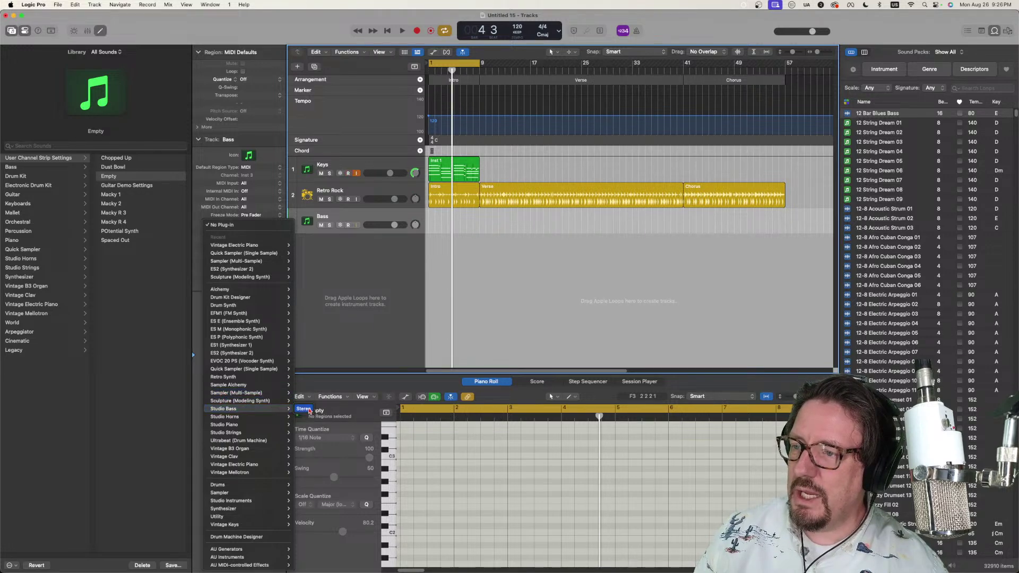
click(304, 409)
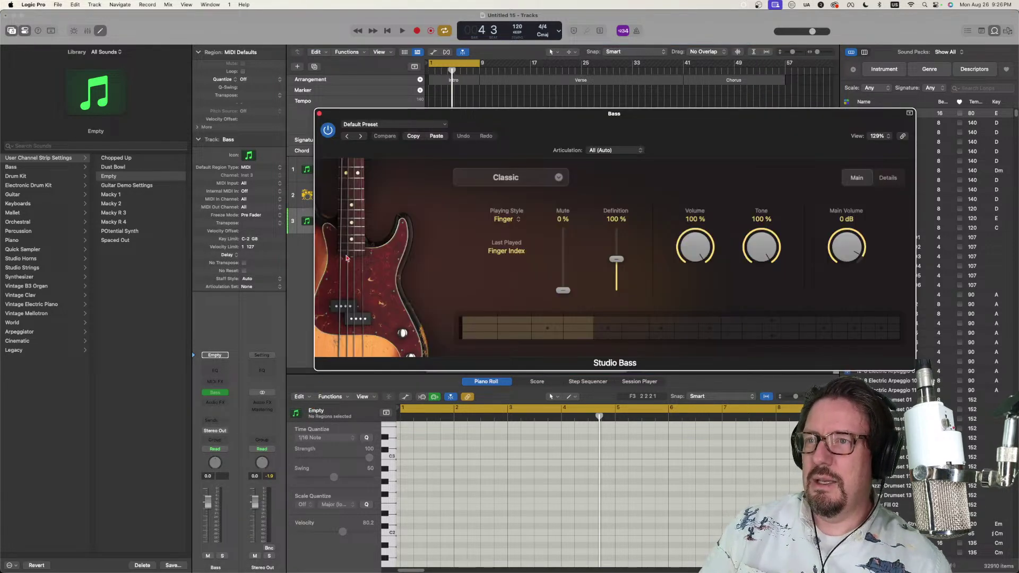
Step: Audition the Sixties and American Upright models in Studio Bass and settle on the Rock bass
click(520, 182)
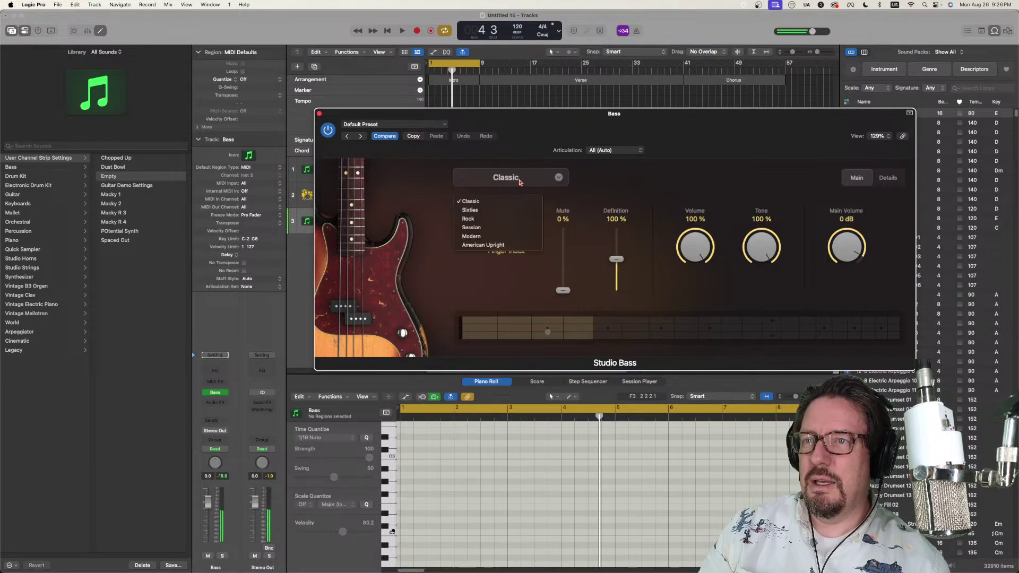
click(486, 213)
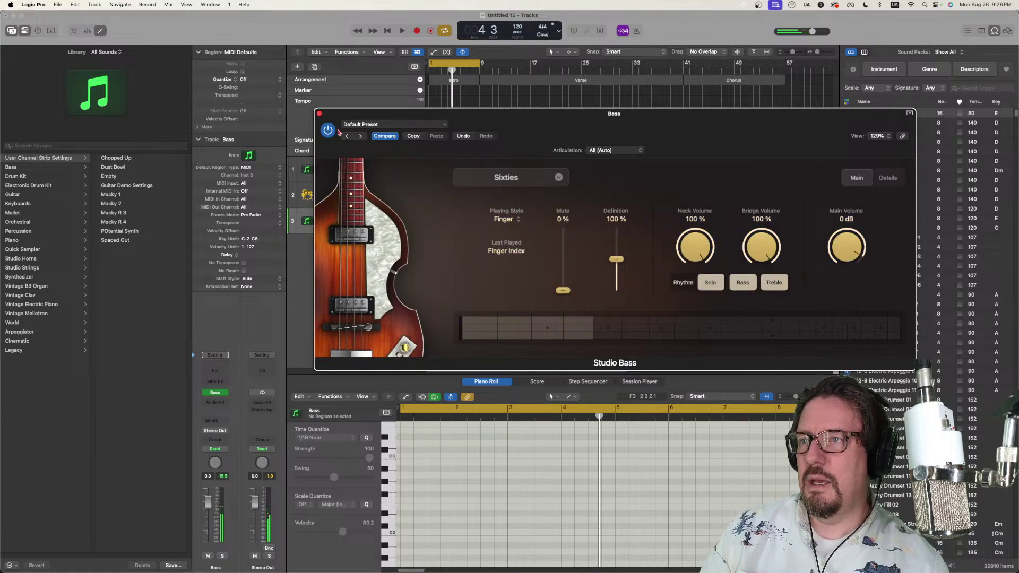
drag(372, 114, 400, 224)
click(356, 173)
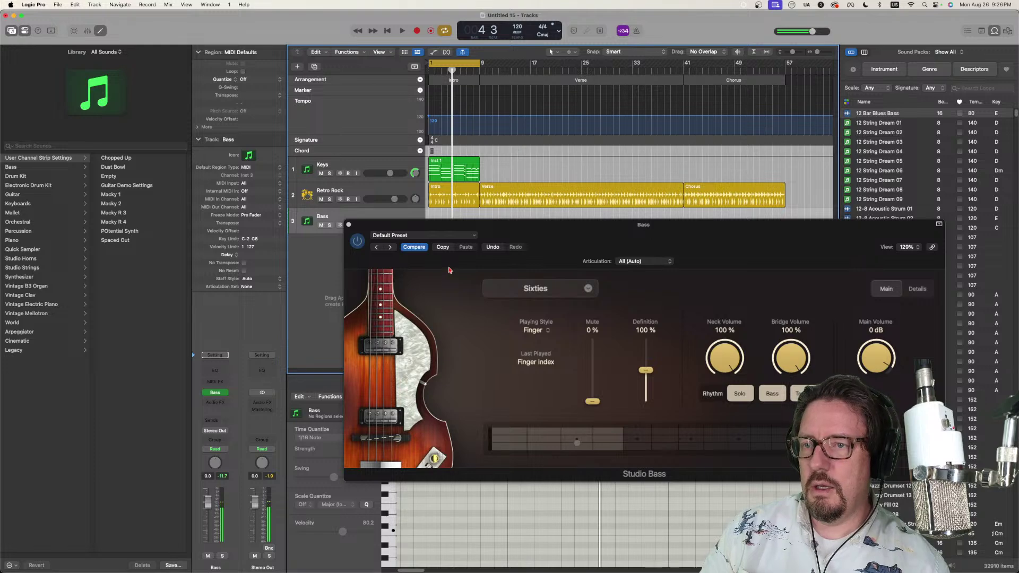
click(587, 290)
click(524, 357)
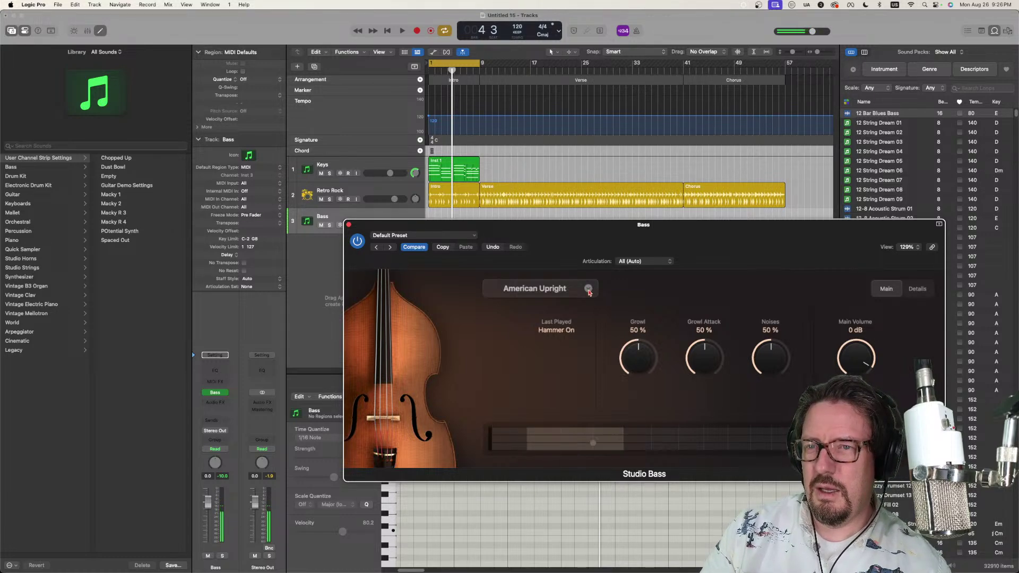
click(588, 289)
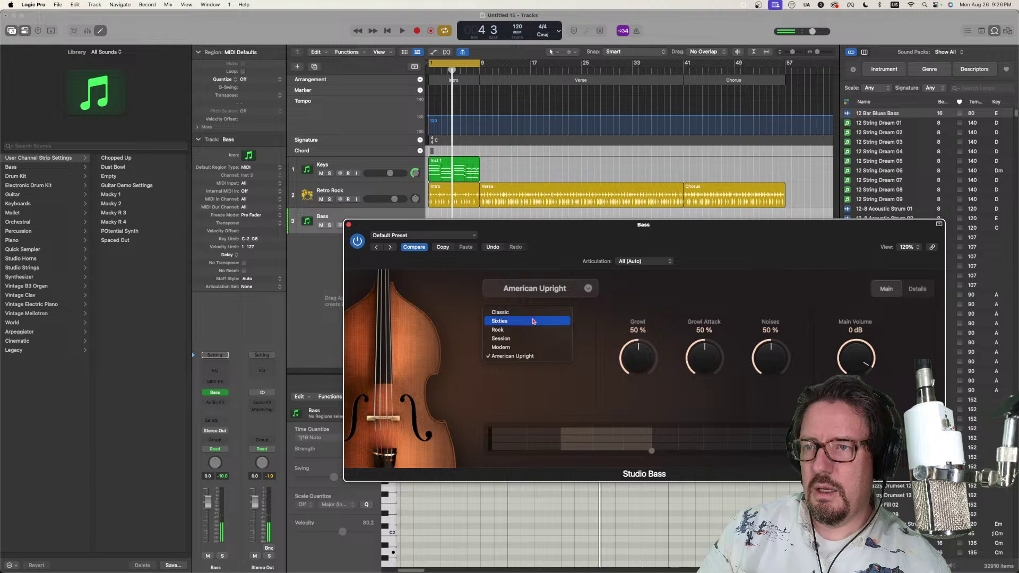
click(525, 333)
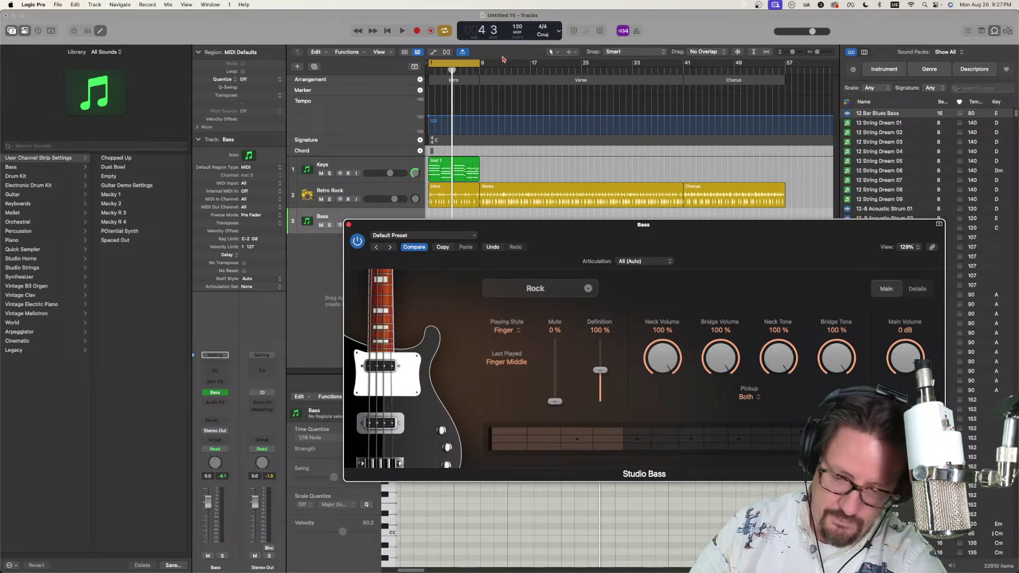
Step: Record a bass part over the Intro, undoing the false first take, and close the Studio Bass window
key(r)
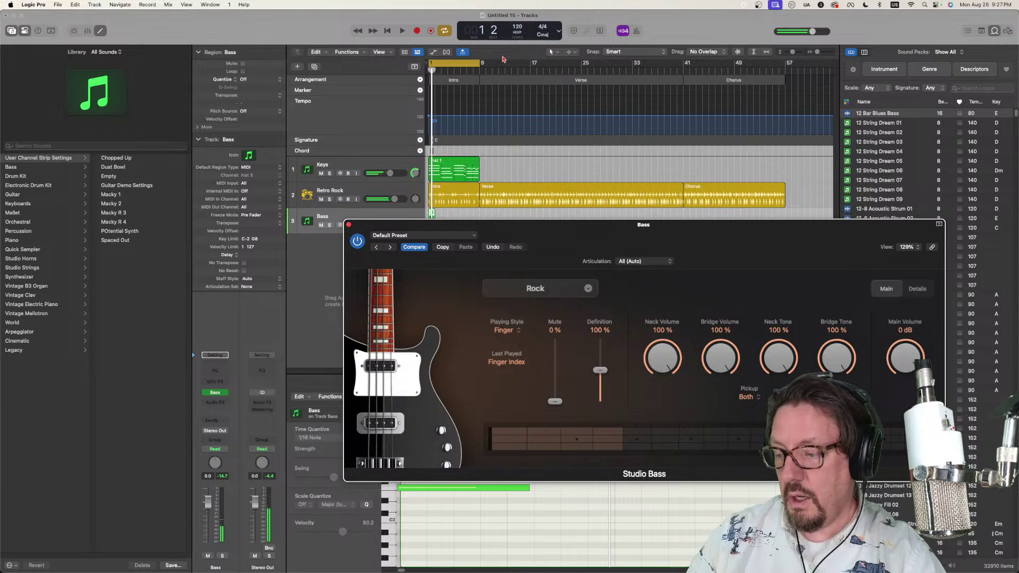
key(super+z)
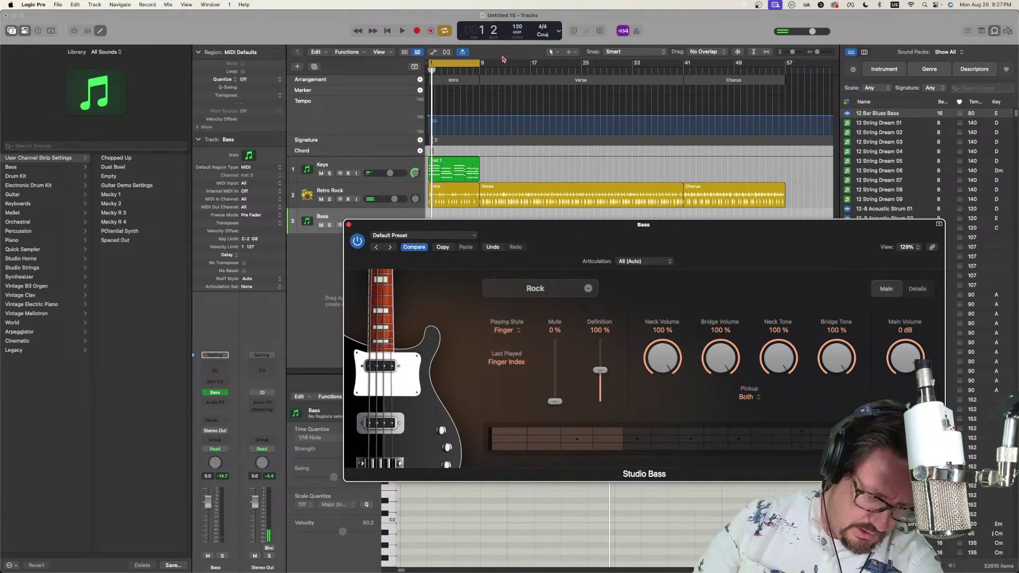
key(r)
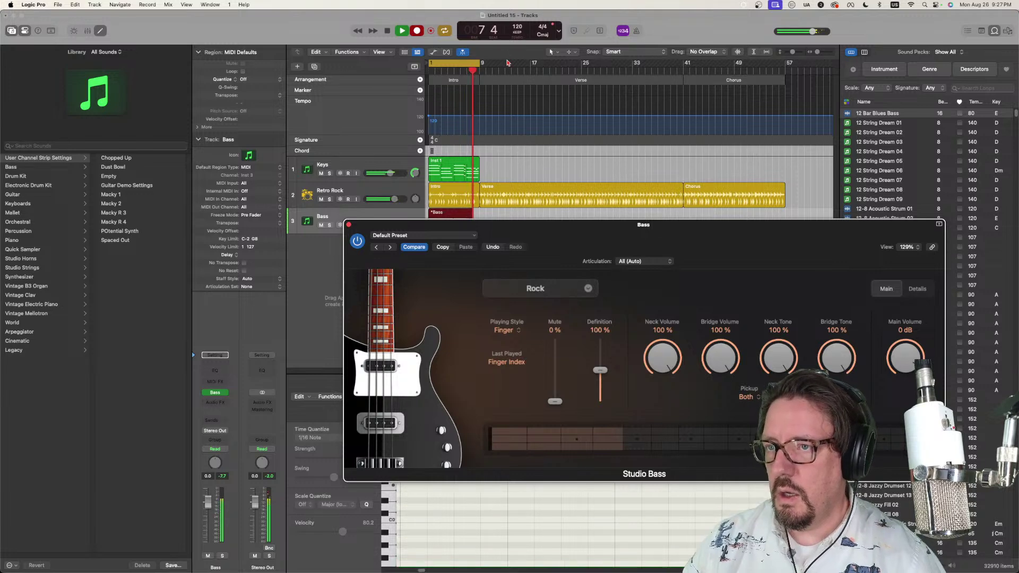
key(space)
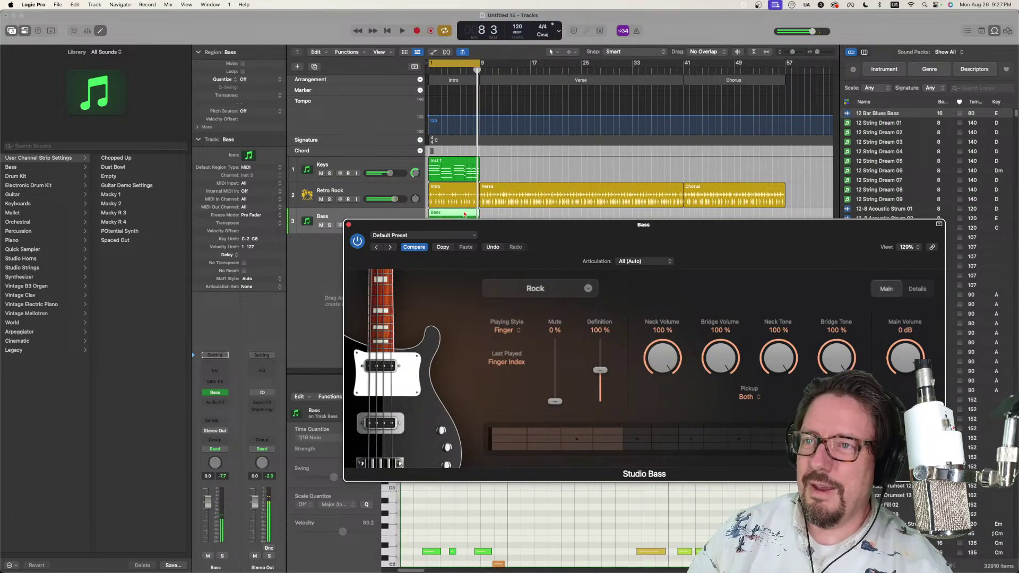
click(349, 225)
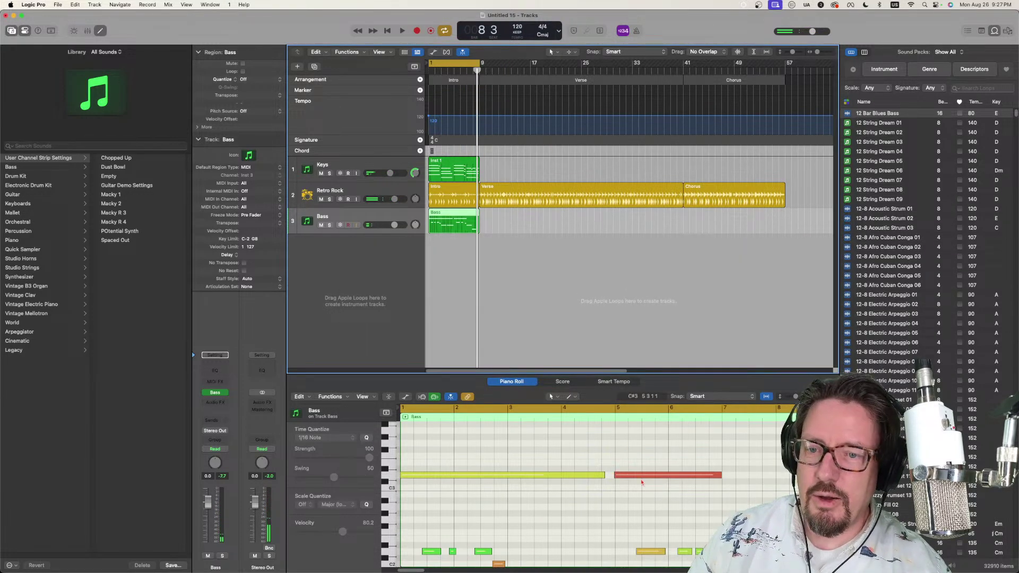
Step: Select the F1 bass note in bar 8 of the piano roll and briefly play the Intro from bar 1
scroll(676, 436, down, 5)
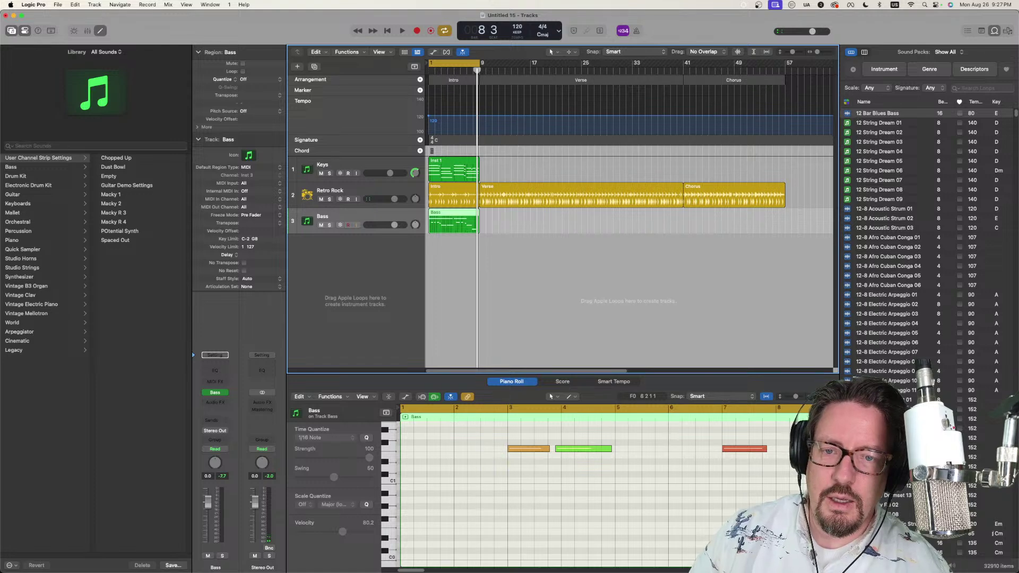
click(781, 449)
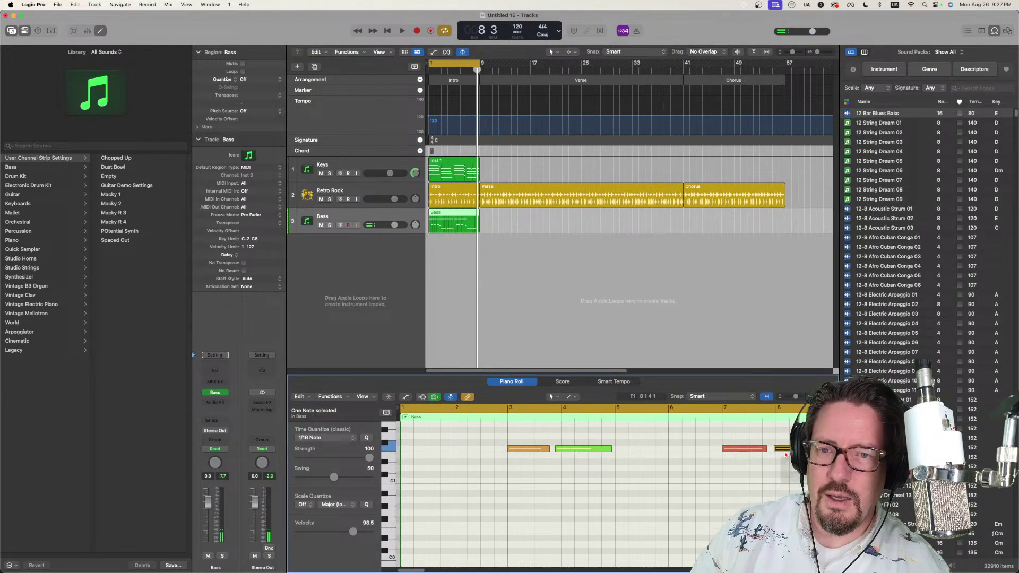
key(Return)
key(space)
key(space)
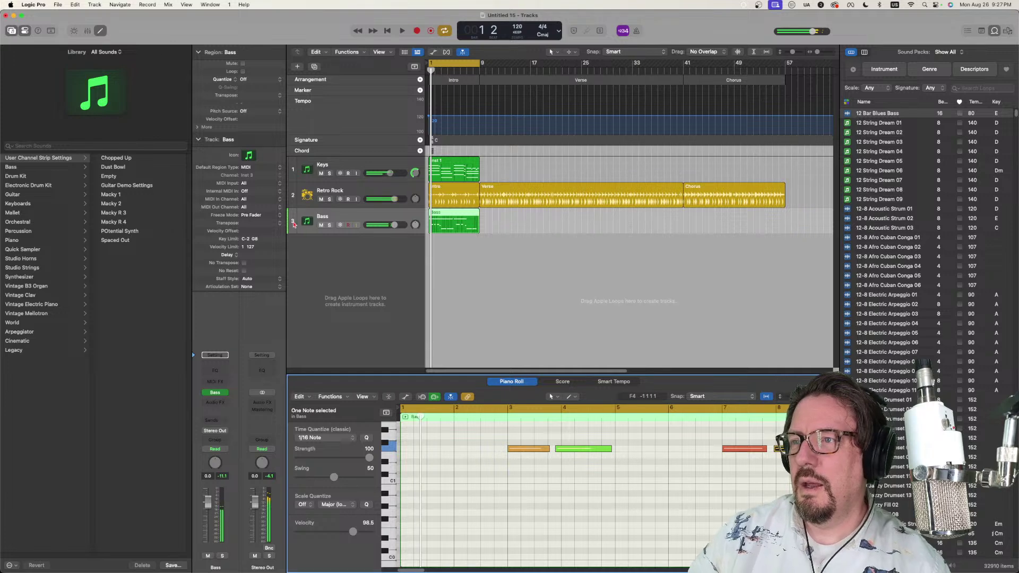
Step: Show the Groove Track component in the track headers and make Retro Rock the groove track for Keys and Bass
right_click(295, 223)
mouse_move(316, 387)
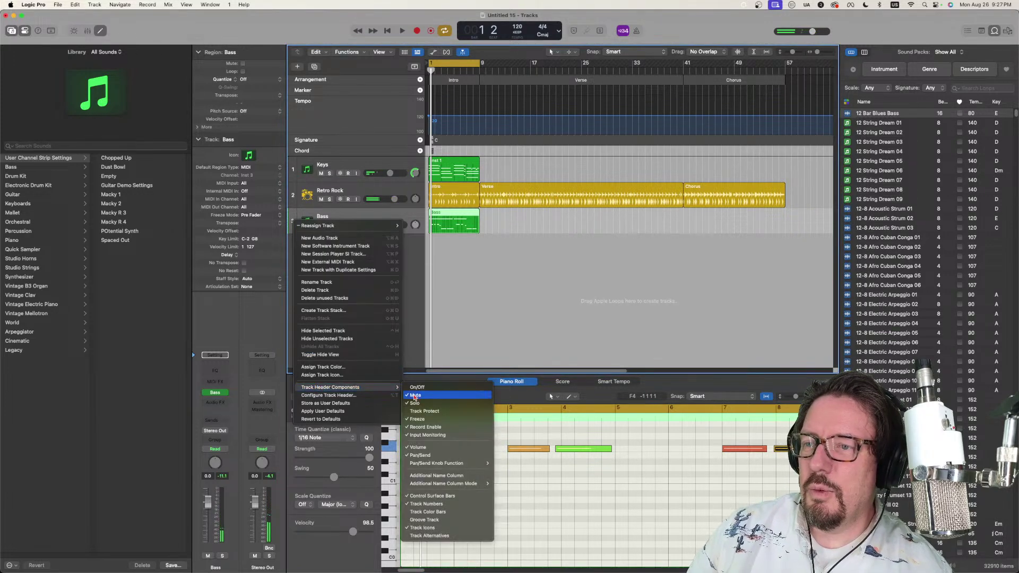
click(446, 519)
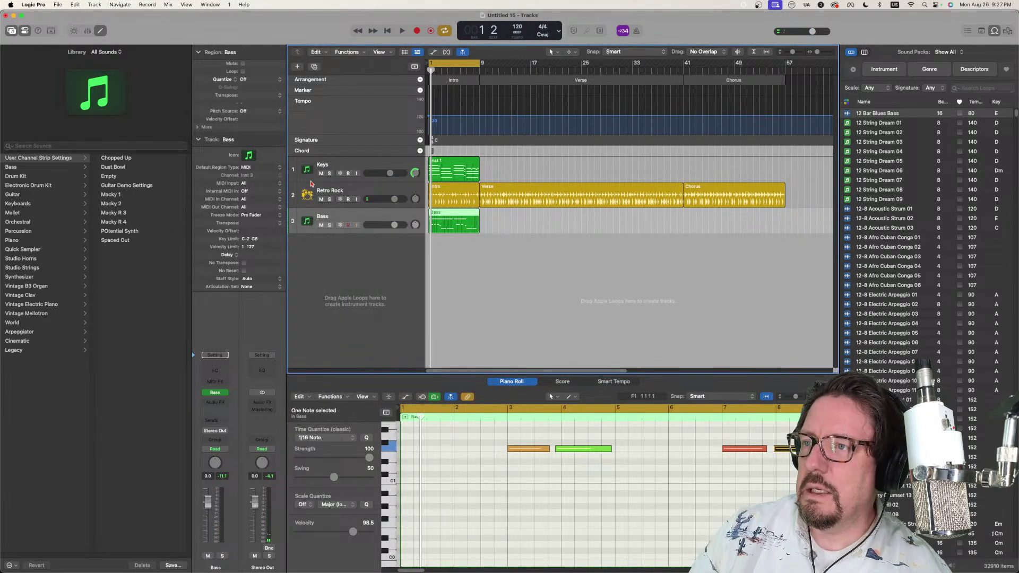
click(293, 195)
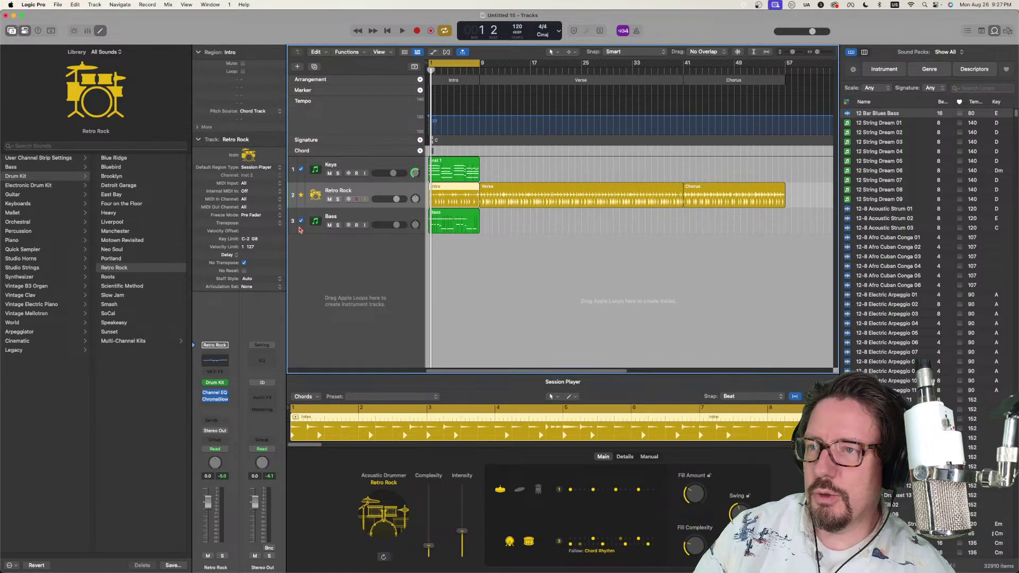
Step: Play the Intro to hear the keys and bass with the drum groove, and stop playback
key(space)
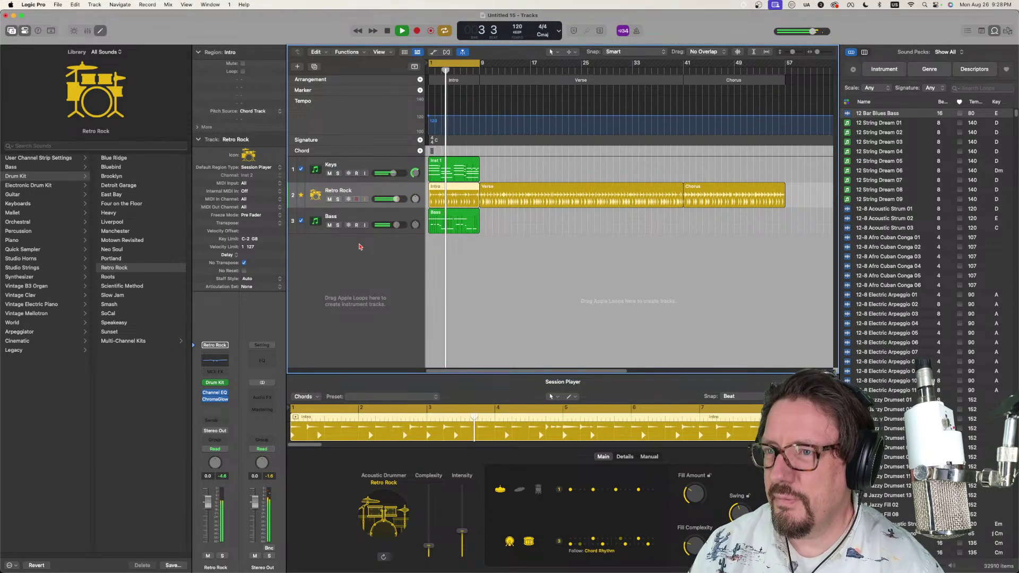
key(space)
Step: Insert a Stereo Spread effect on the Bass track's channel strip
key(Down)
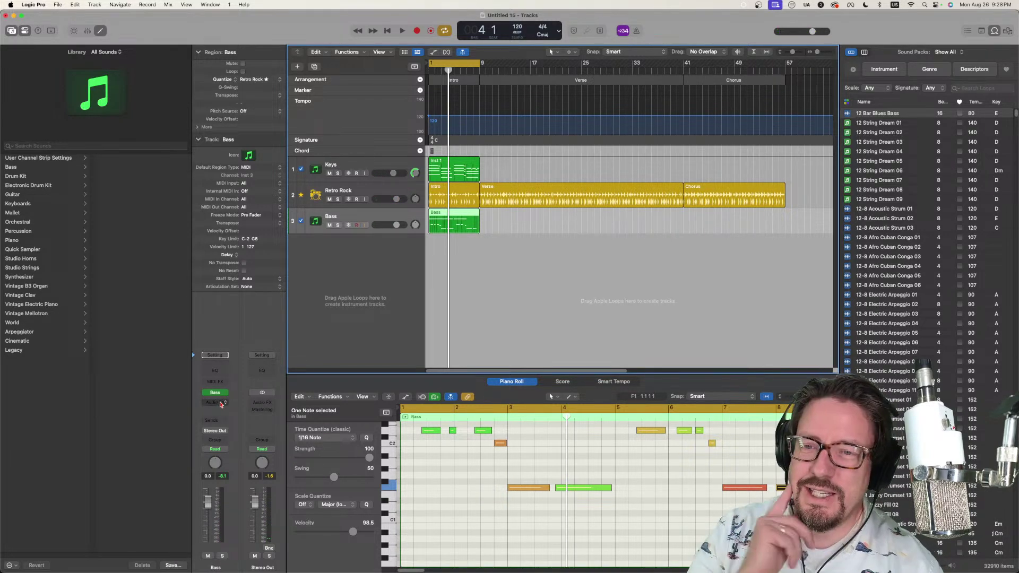
click(216, 404)
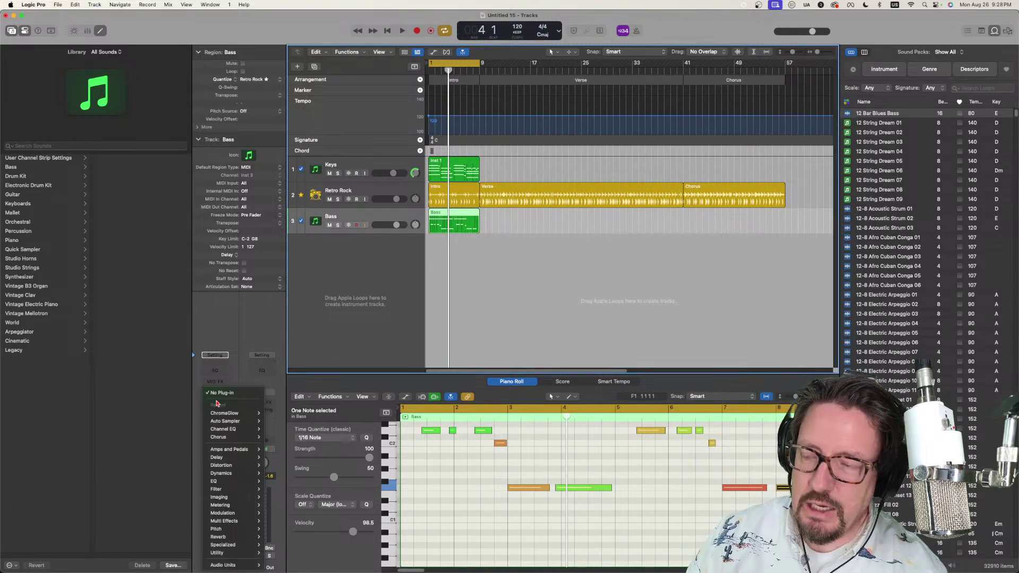
mouse_move(224, 450)
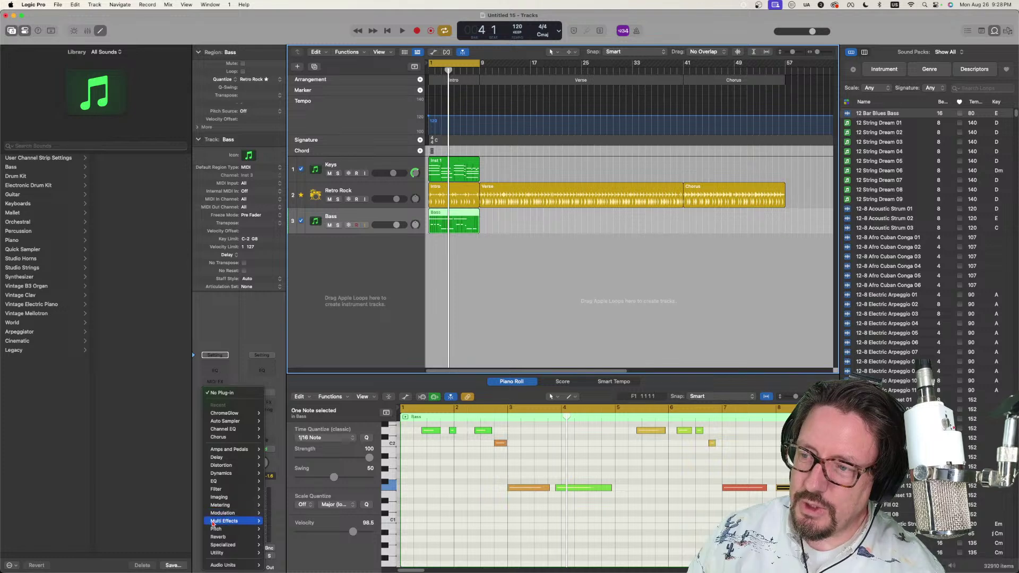
mouse_move(219, 497)
mouse_move(295, 499)
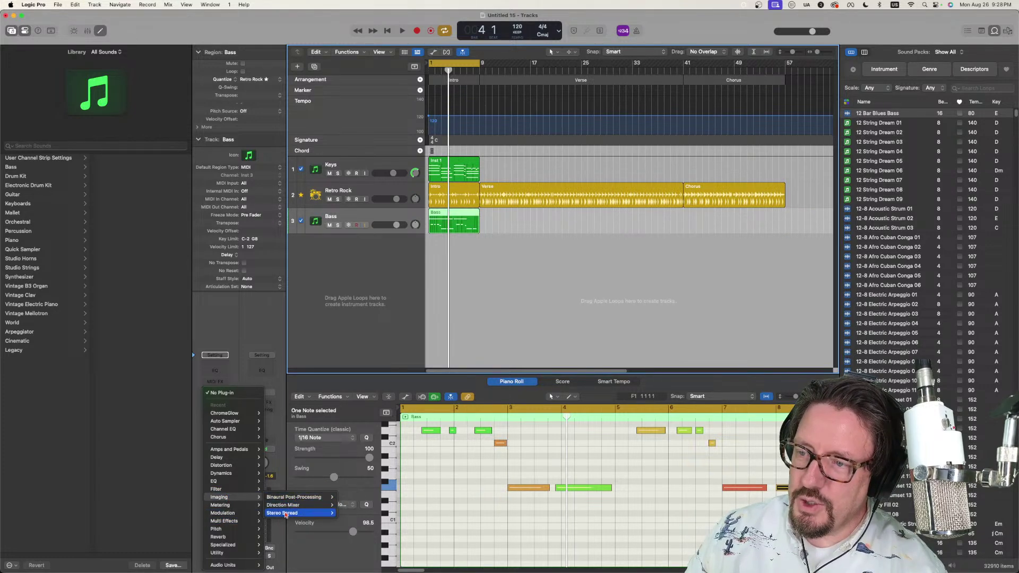
click(348, 514)
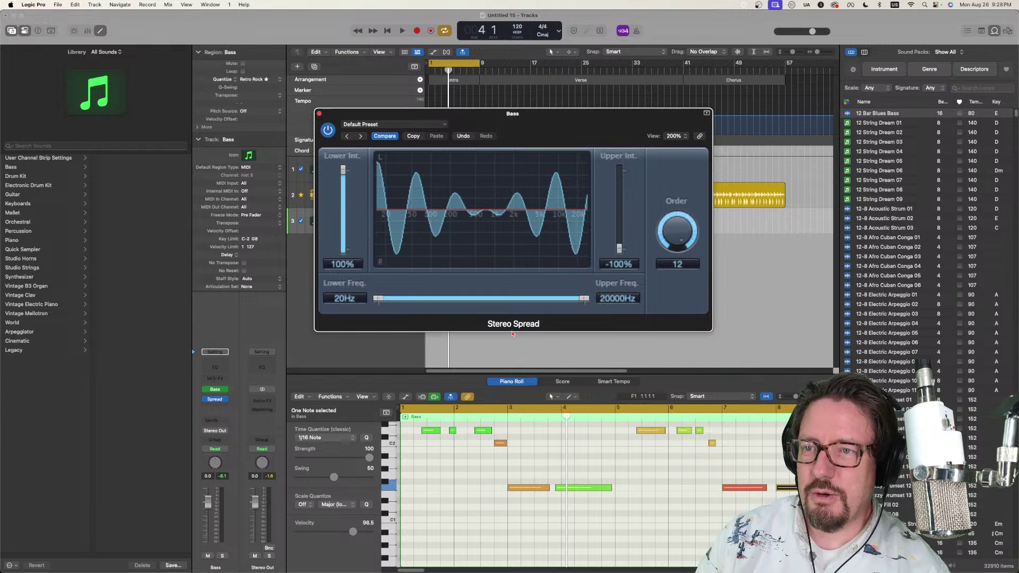
Step: Lower Stereo Spread's upper frequency to 2900 Hz while the Intro plays, and close the effect's window
drag(512, 114, 548, 296)
key(space)
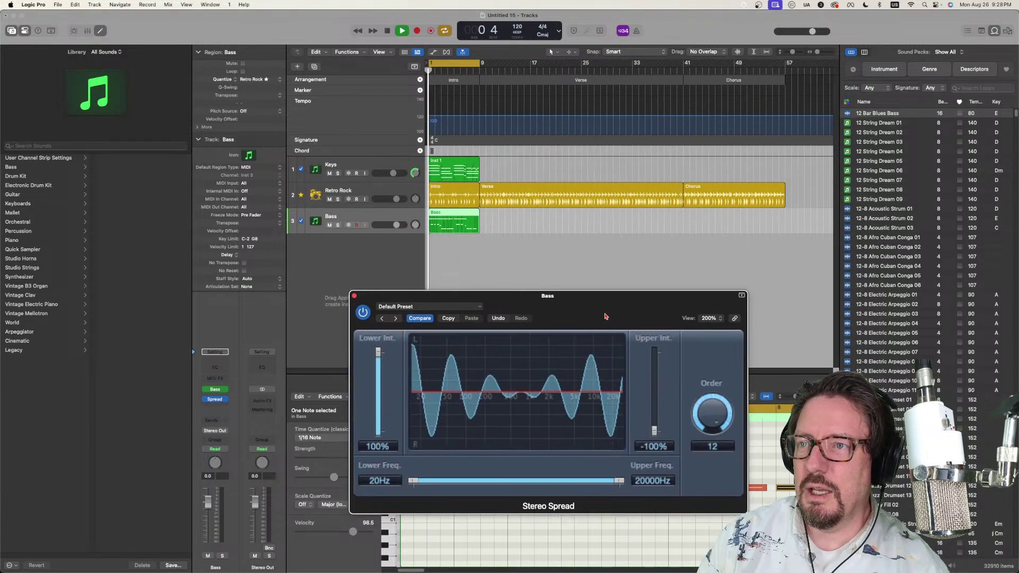
drag(620, 482, 559, 484)
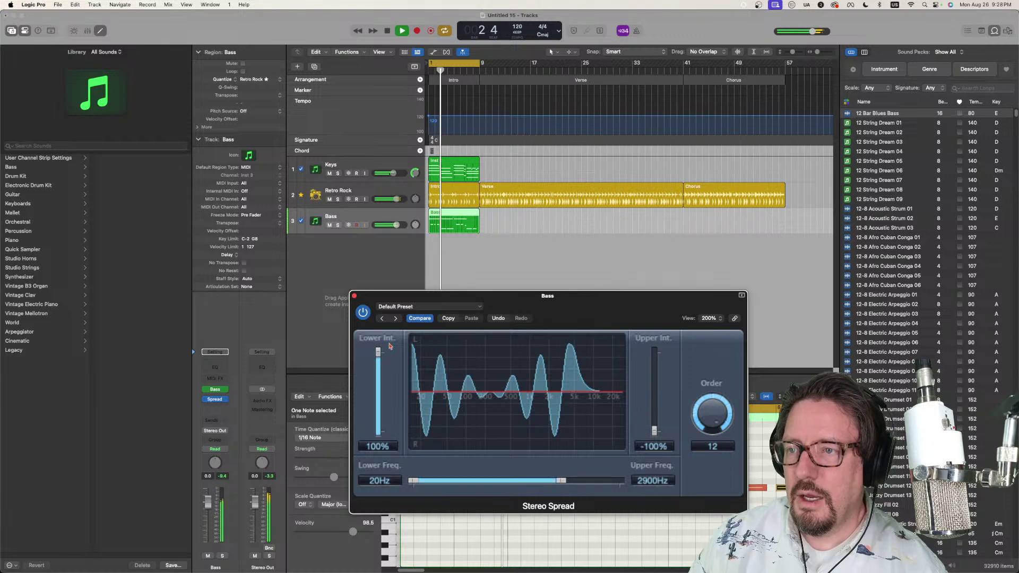
click(354, 296)
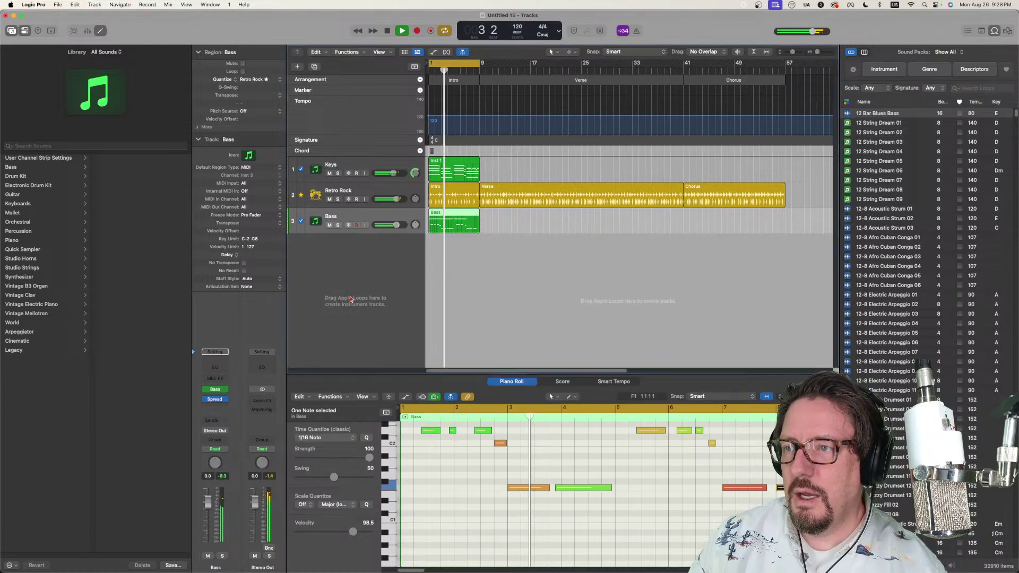
Step: Check the Studio Bass settings during playback, close the instrument window, and stop playback
click(215, 390)
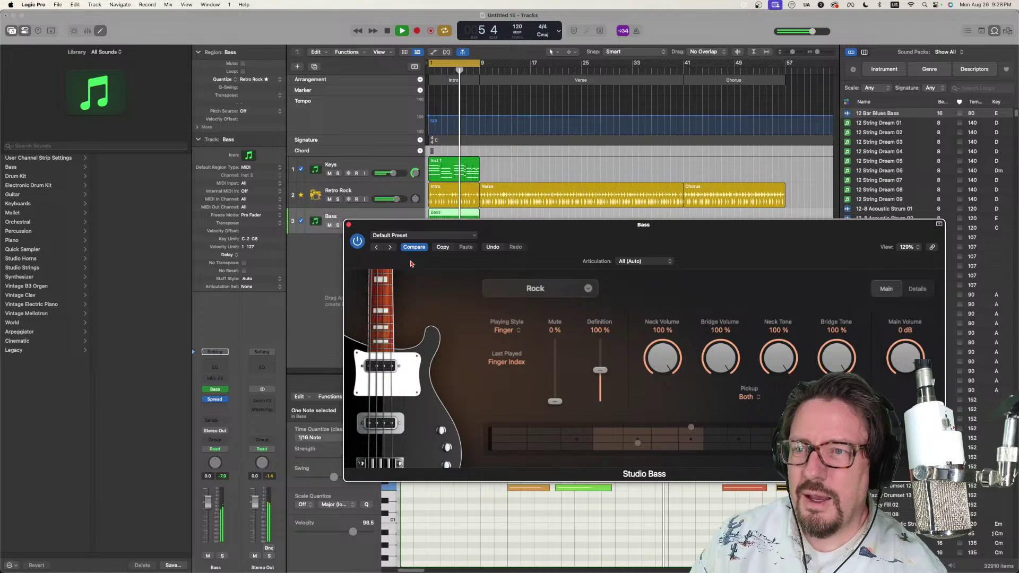
click(348, 225)
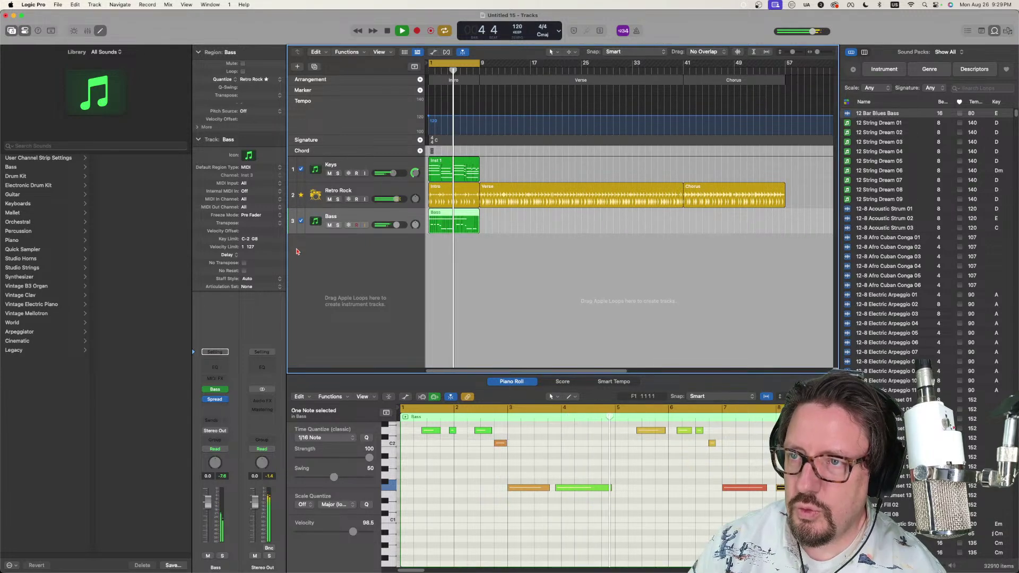
key(space)
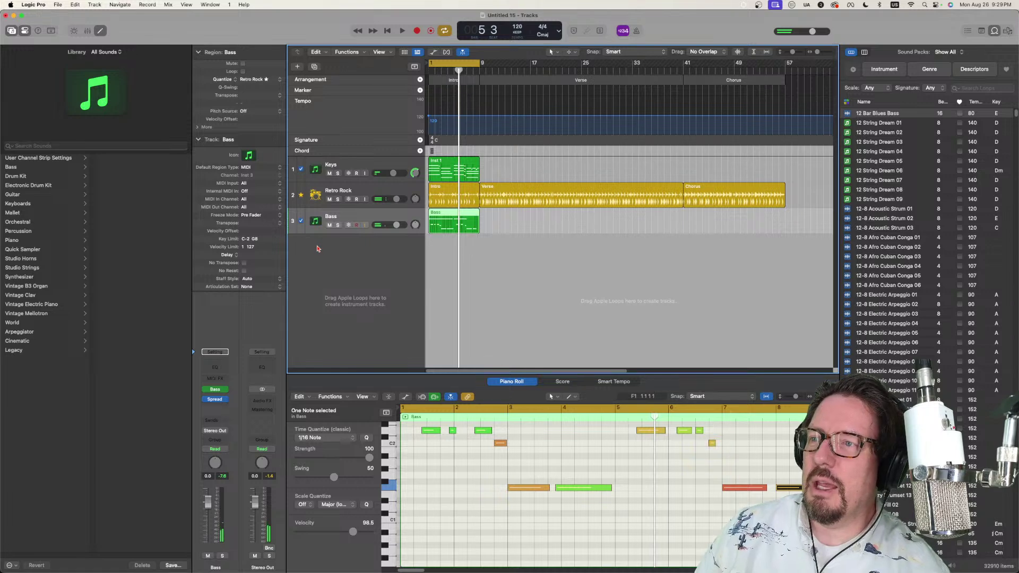
Step: Add an empty instrument track below Bass and name it Synth
double_click(317, 249)
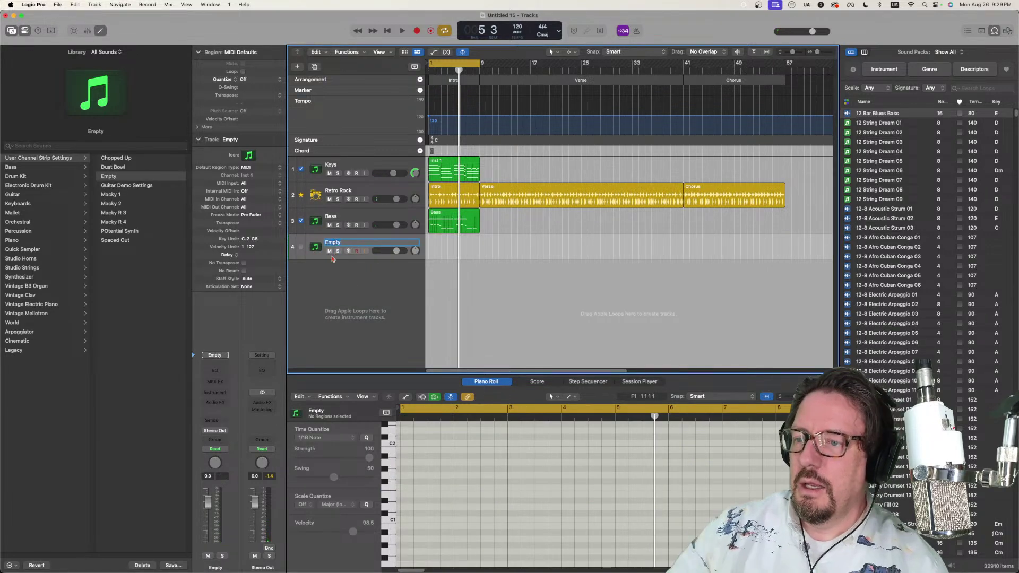
text(S)
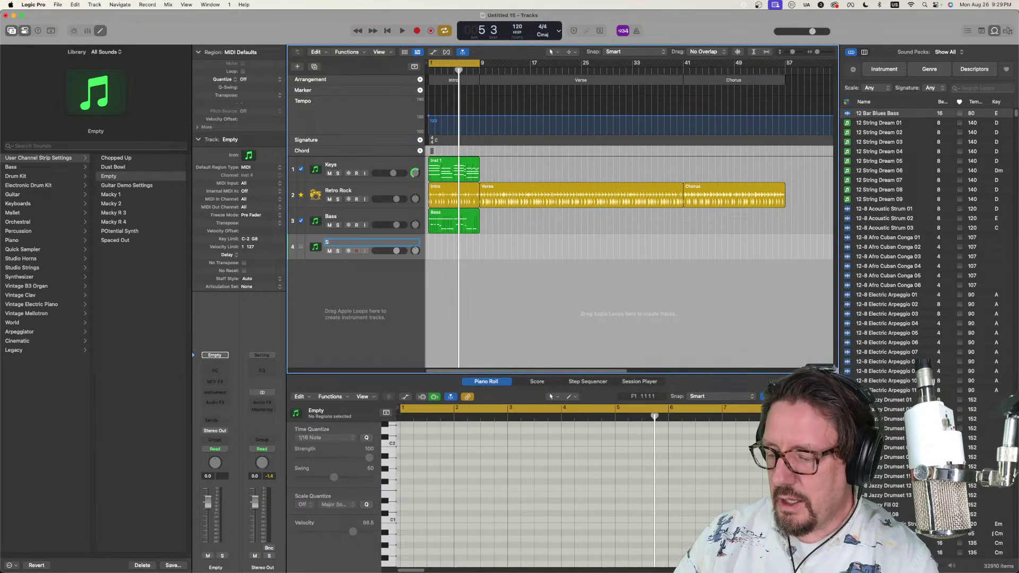
text(ynth)
key(Return)
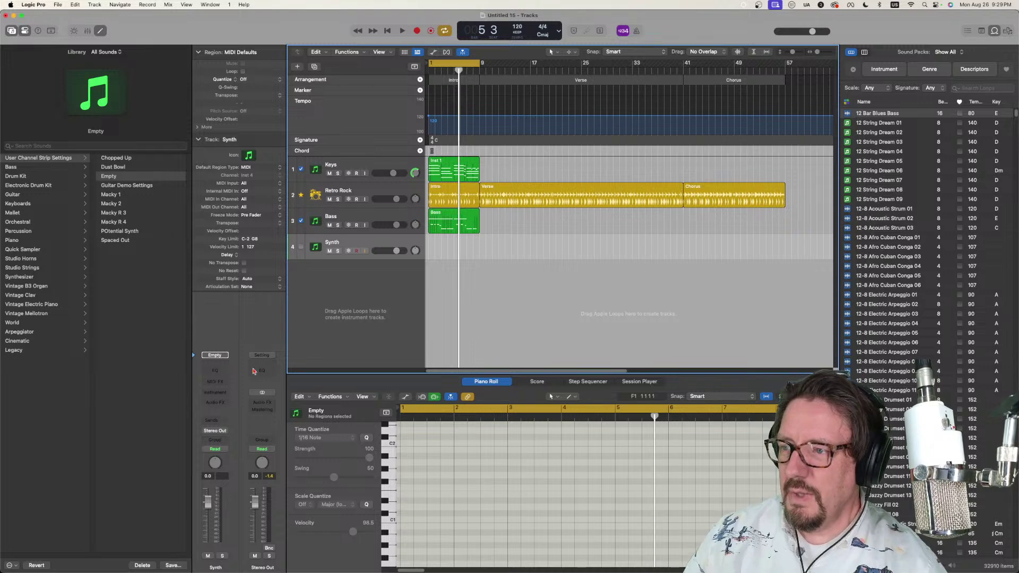
Step: Load a stereo Sculpture instrument on the Synth track and choose its Airy Lead preset from 07 Blown Instruments
click(225, 396)
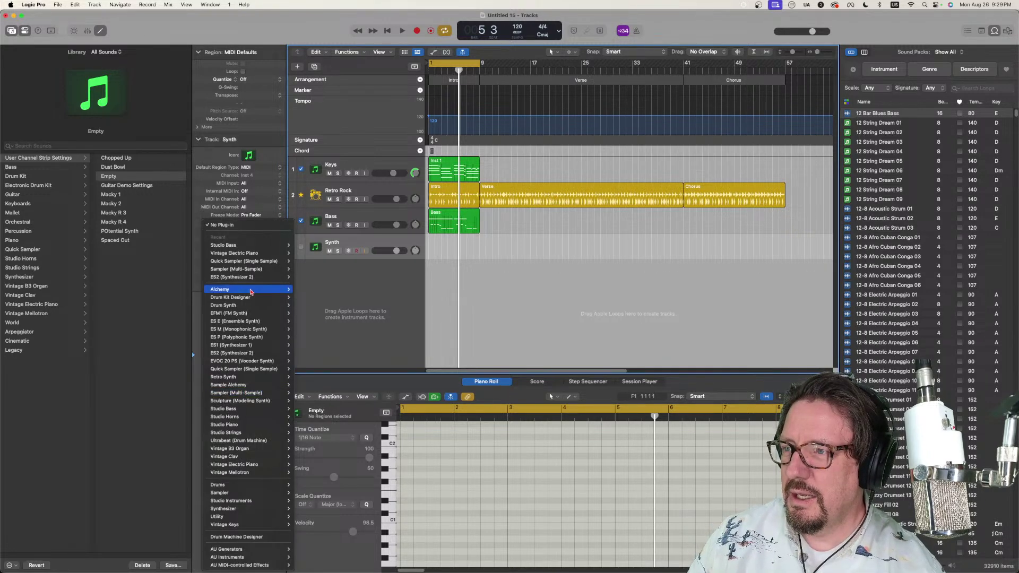
mouse_move(253, 270)
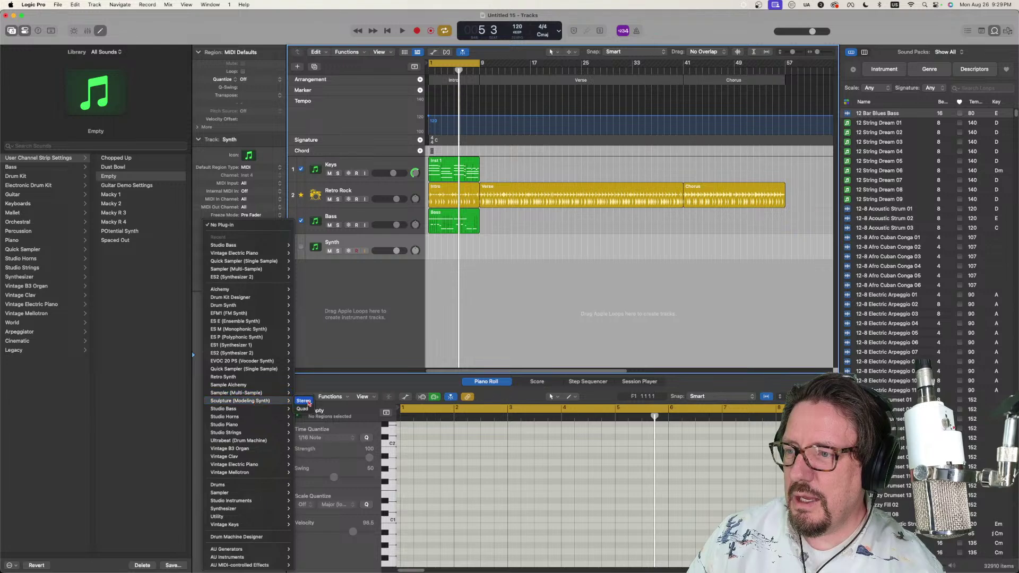
click(309, 402)
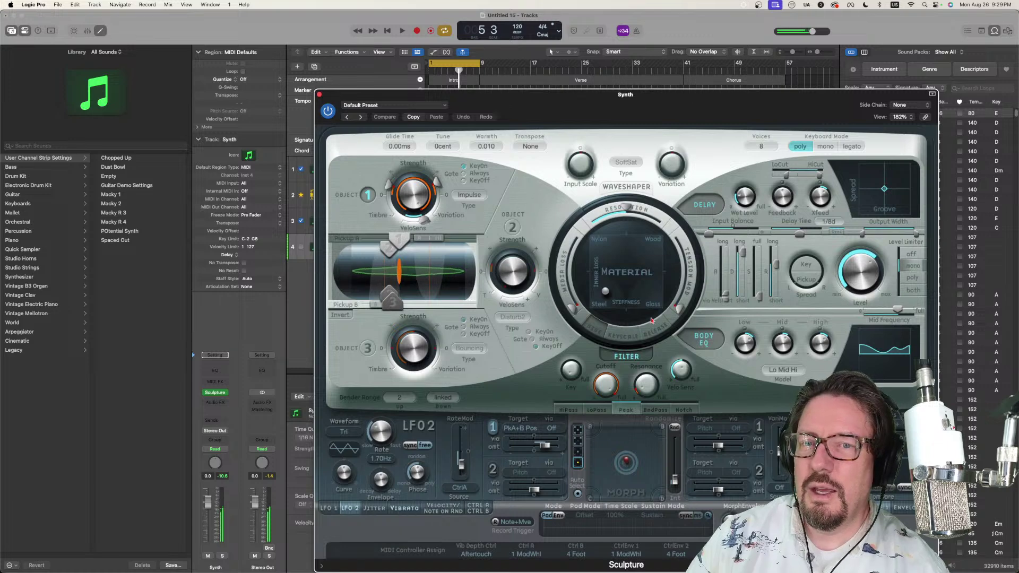
click(381, 107)
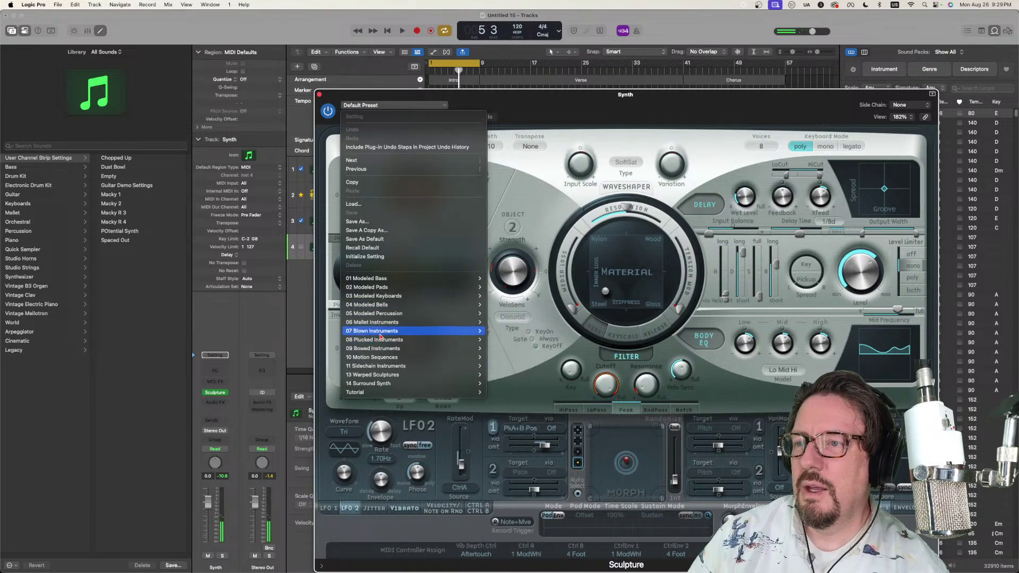
mouse_move(390, 333)
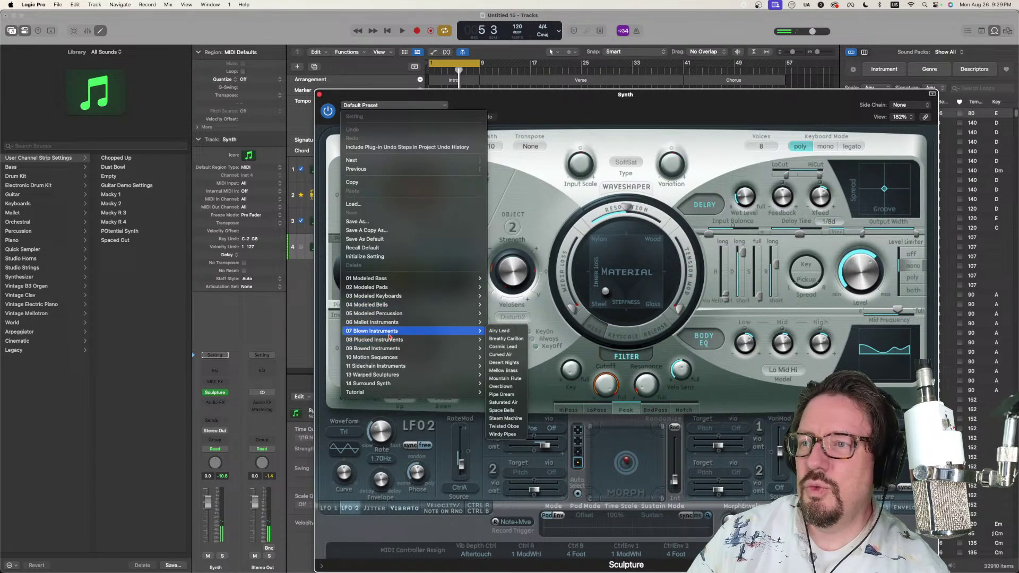
click(506, 331)
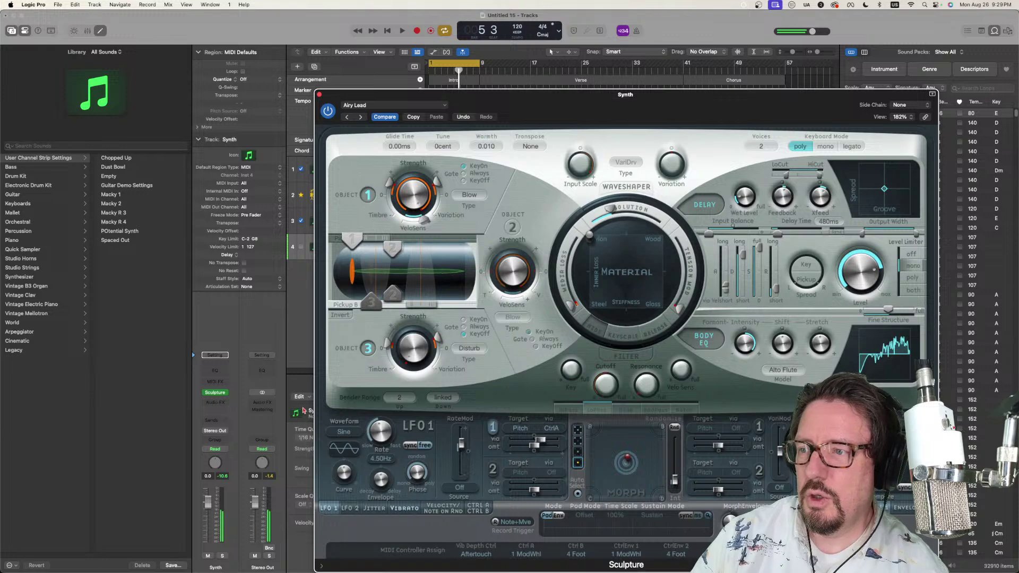
Step: Insert the stereo Step FX multi-effect on the Synth channel strip
click(215, 402)
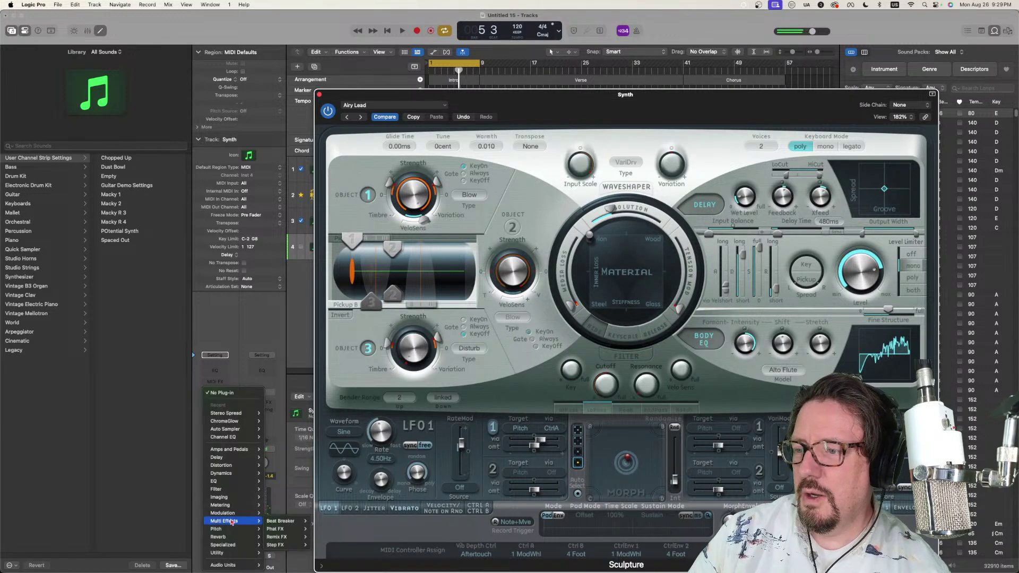
mouse_move(233, 522)
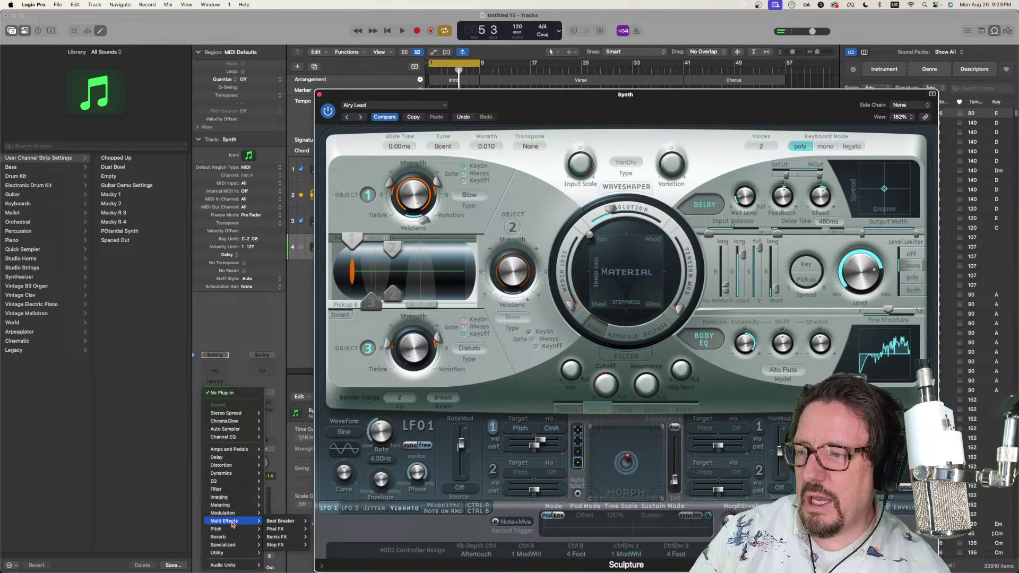
mouse_move(279, 545)
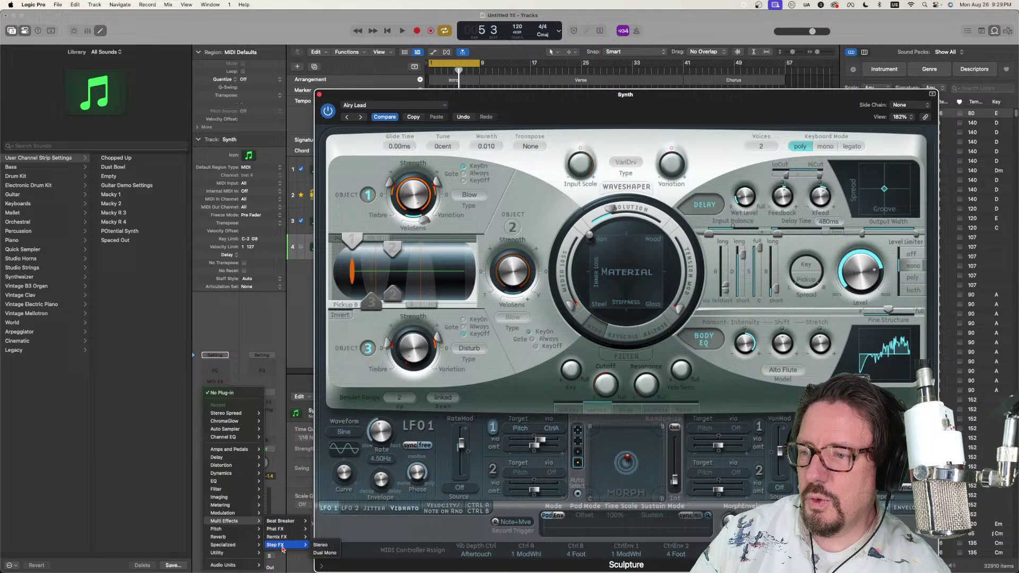
click(329, 547)
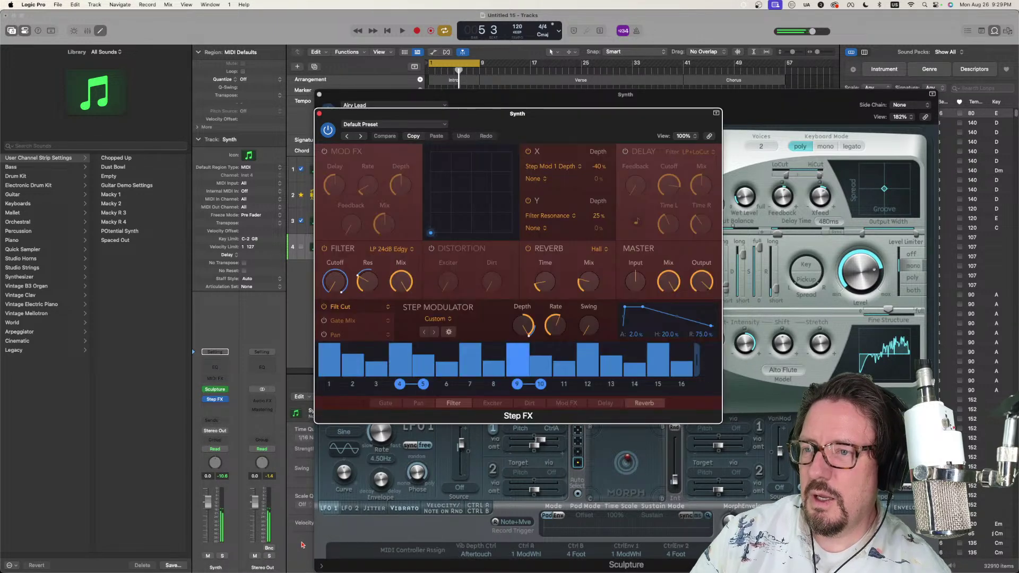
Step: Audition successive Step FX presets and settle on Driven Pulse for the Synth track
click(350, 138)
click(361, 136)
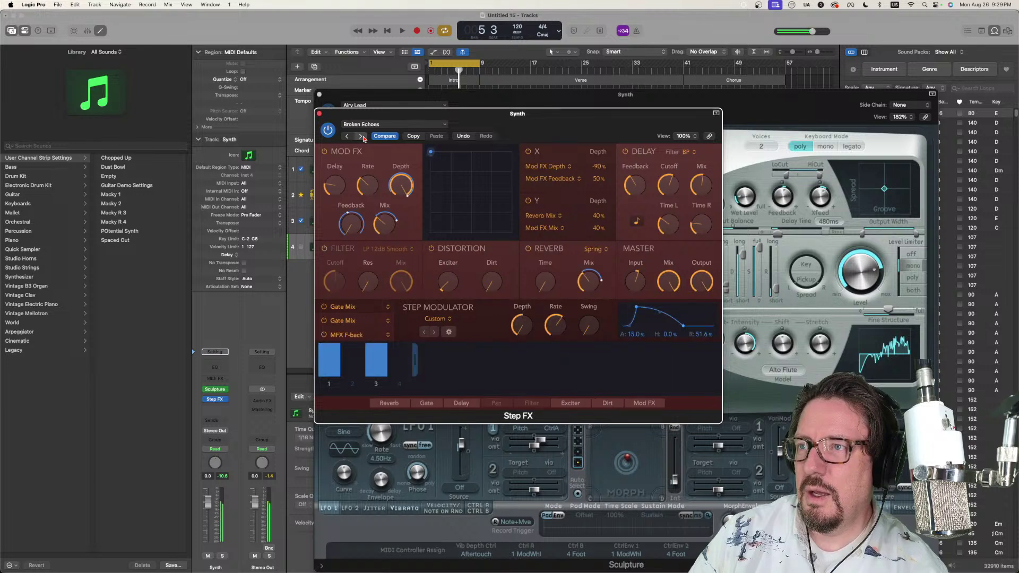
click(361, 136)
click(361, 136)
click(362, 137)
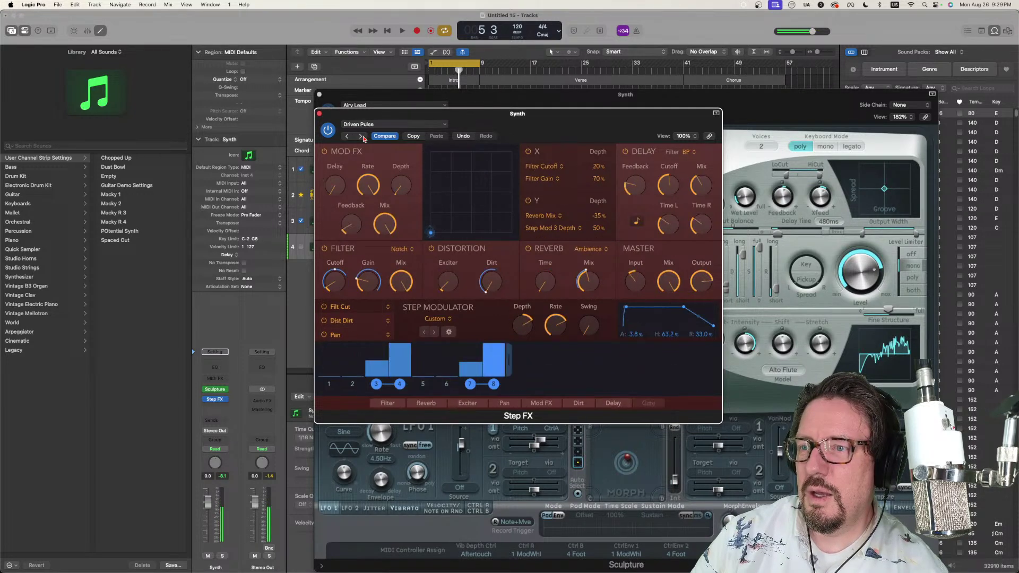
click(361, 136)
click(350, 137)
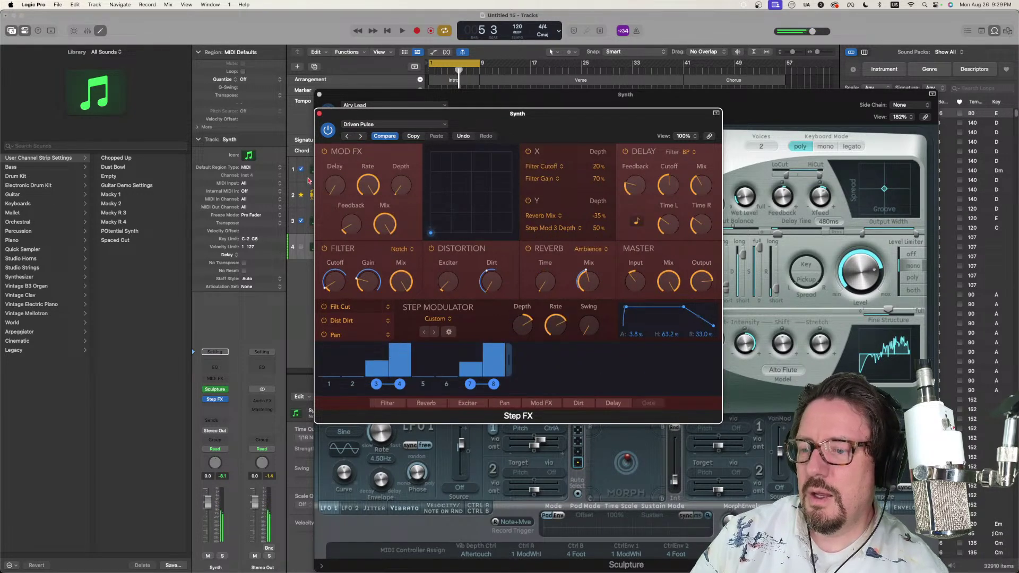
mouse_move(320, 191)
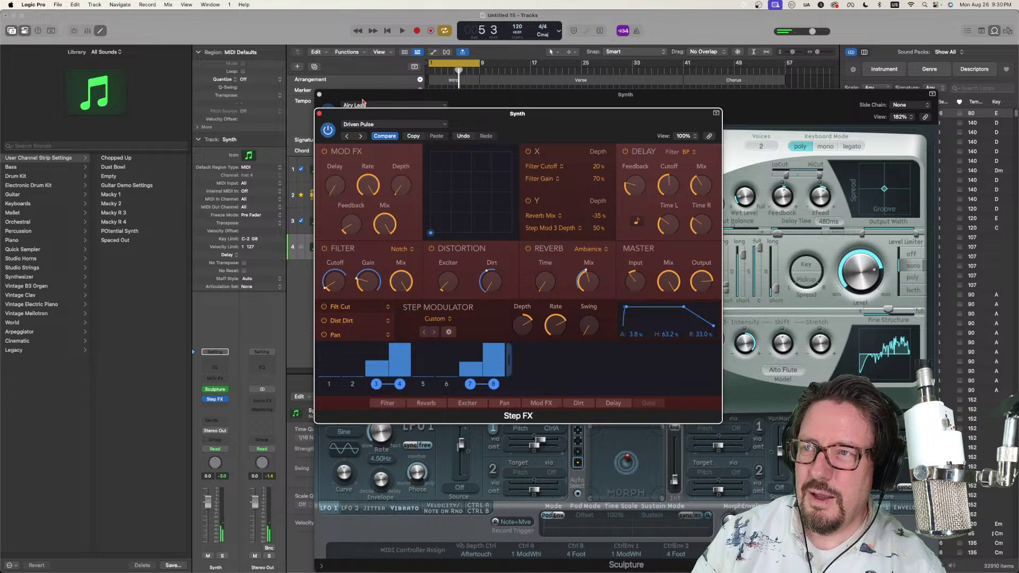
Step: Close the Step FX and Sculpture windows and lower the Synth track's volume to -5.4 dB
click(319, 114)
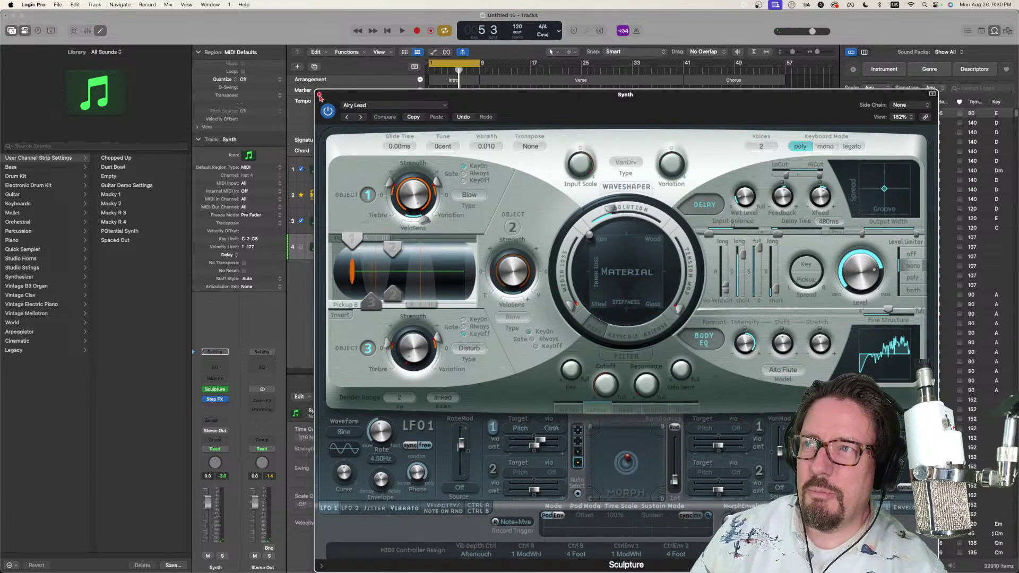
click(320, 95)
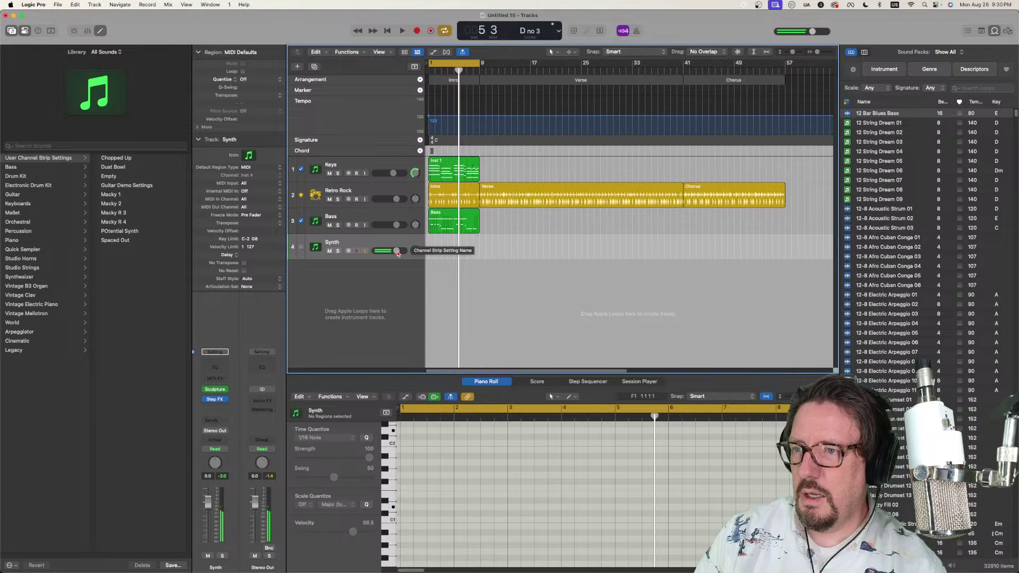
drag(398, 252, 395, 251)
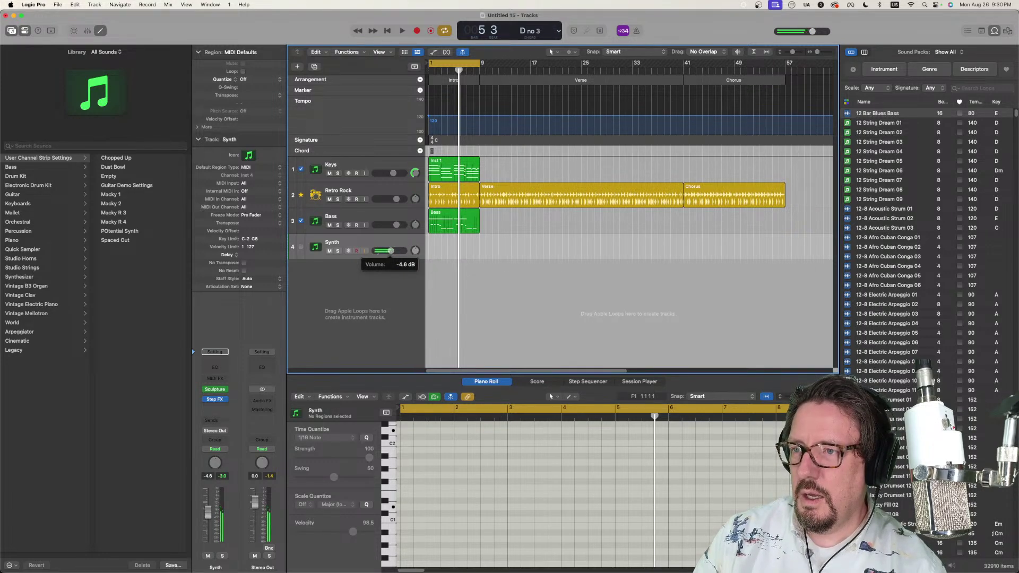
Step: Reopen Step FX on the Synth track and compare the sound with its reverb section off and on
click(215, 401)
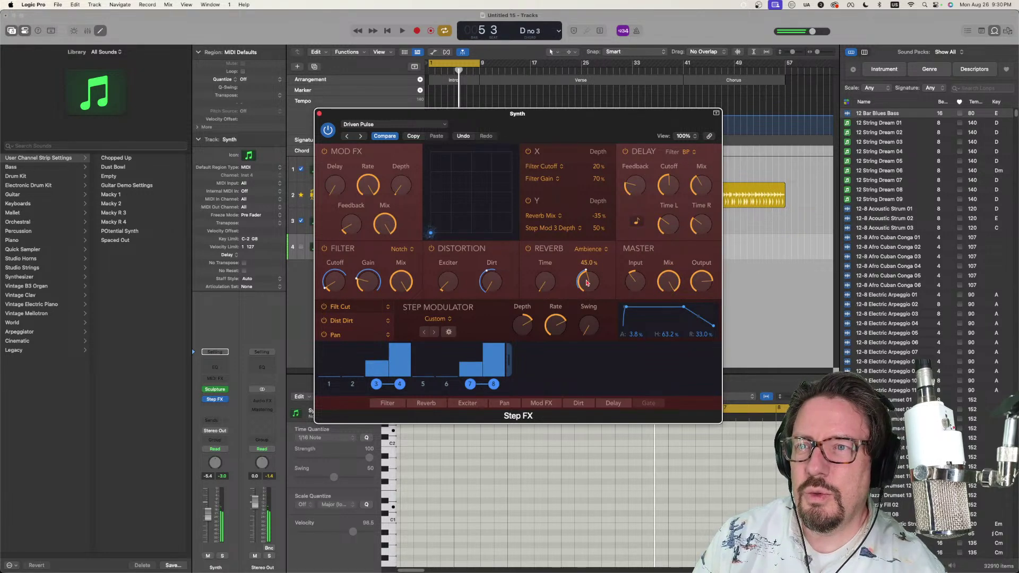
click(529, 250)
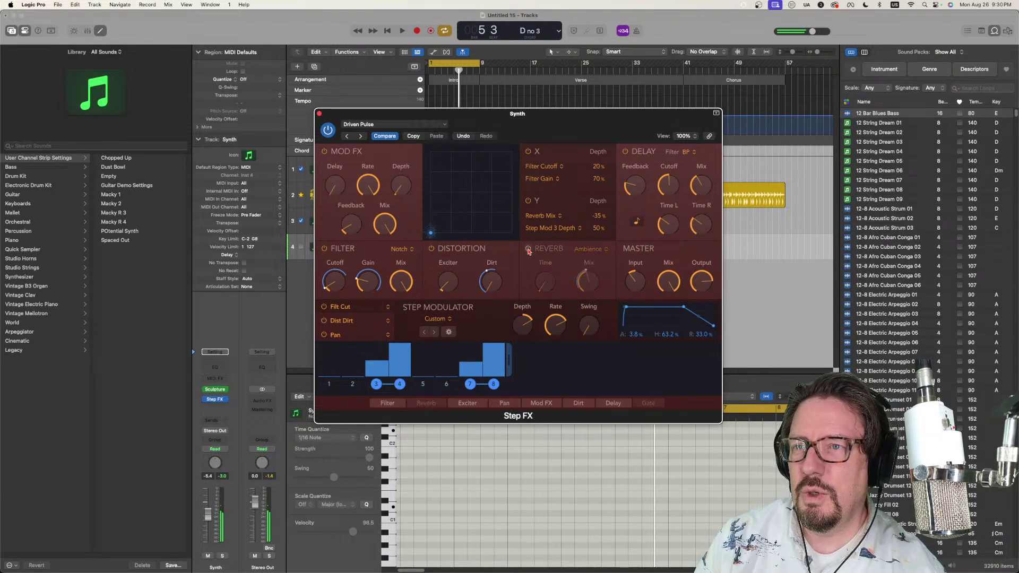
click(528, 250)
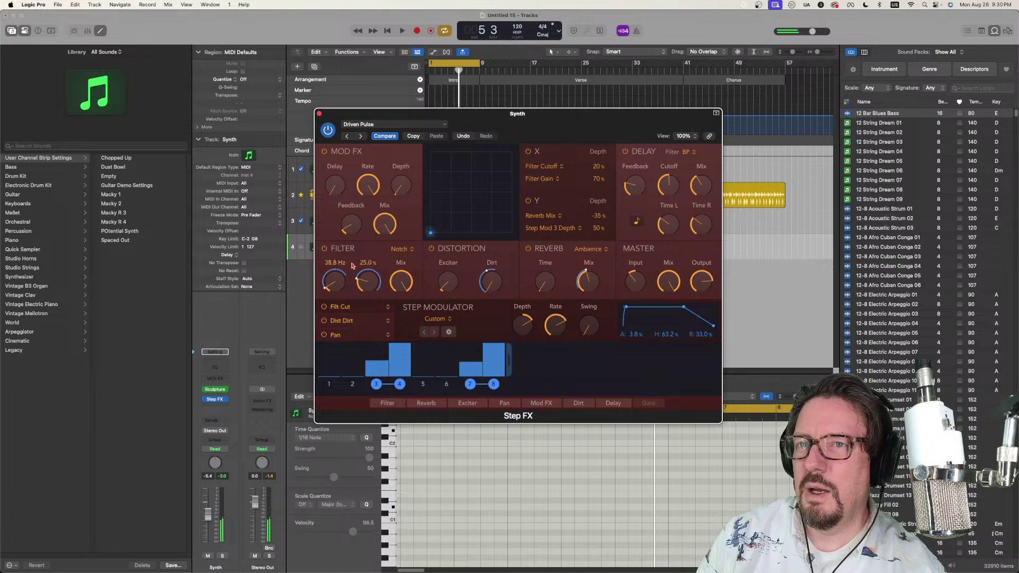
Step: Try the Phat FX multi-effect on the Synth channel strip, look through its distortion types, and remove it
click(217, 408)
mouse_move(234, 521)
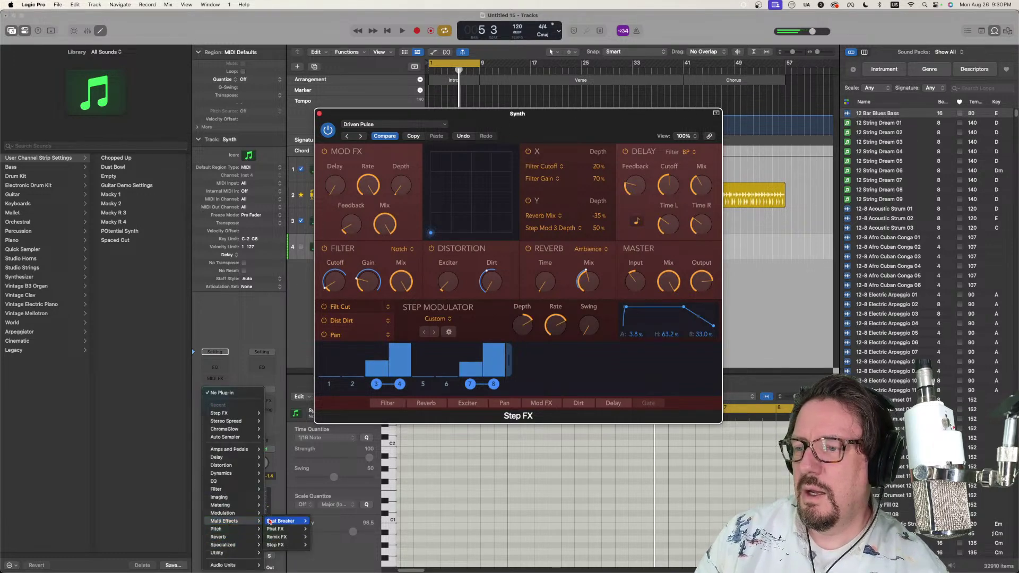
mouse_move(291, 530)
click(324, 530)
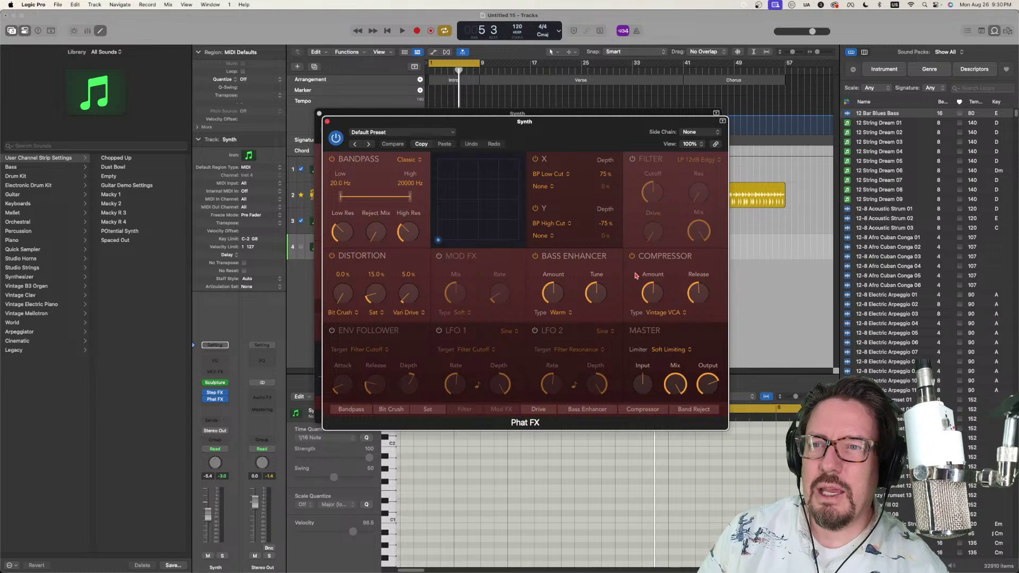
click(355, 314)
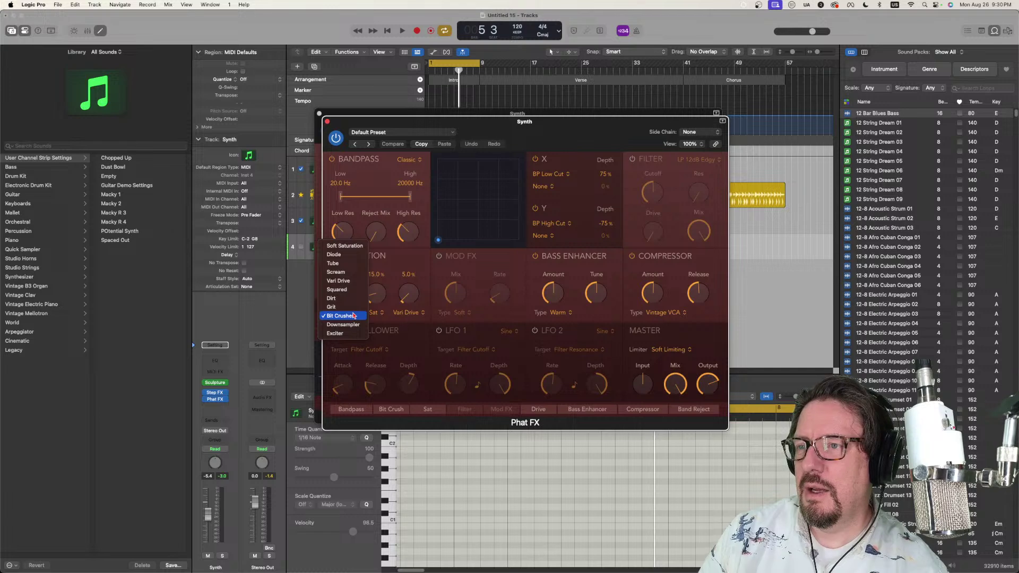
click(406, 264)
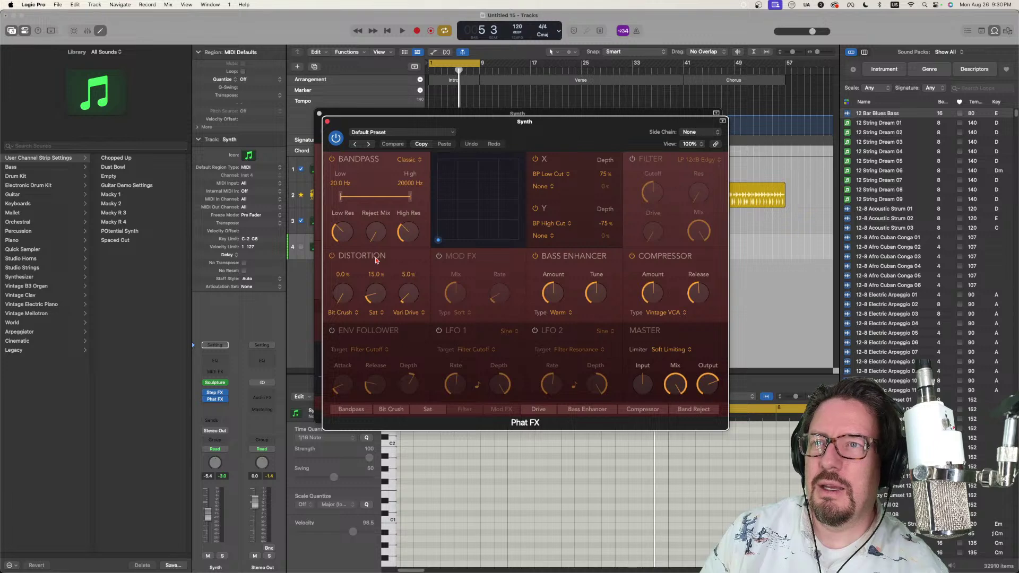
click(220, 399)
click(218, 406)
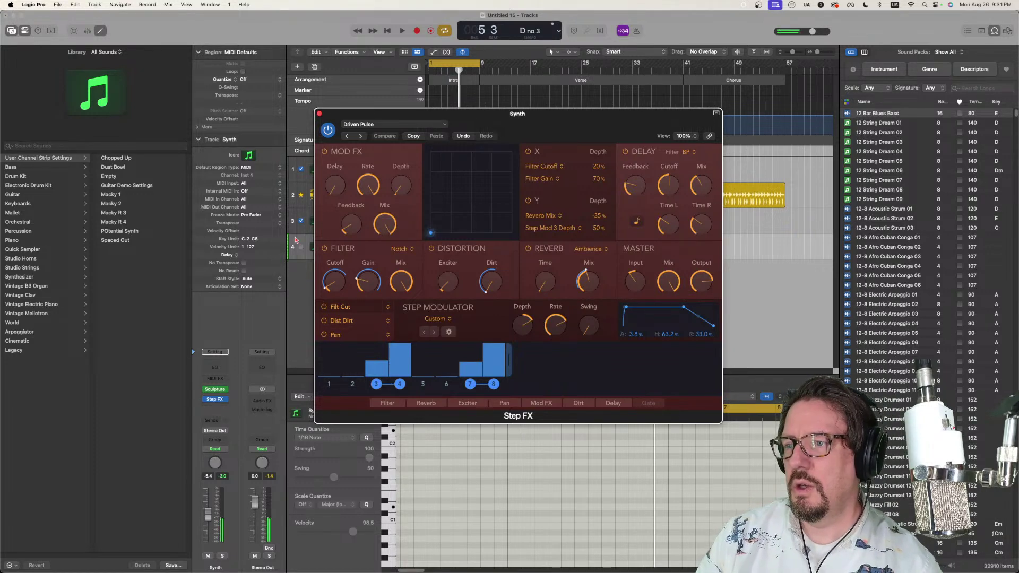
Step: Close the Step FX window and record a Synth take from the start of the Intro into bar 4
click(319, 114)
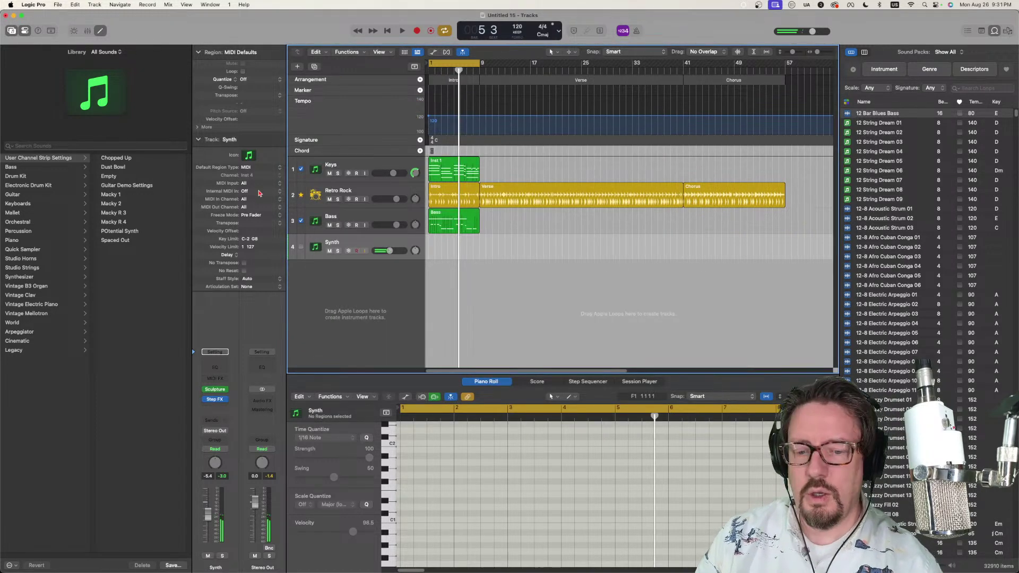
key(r)
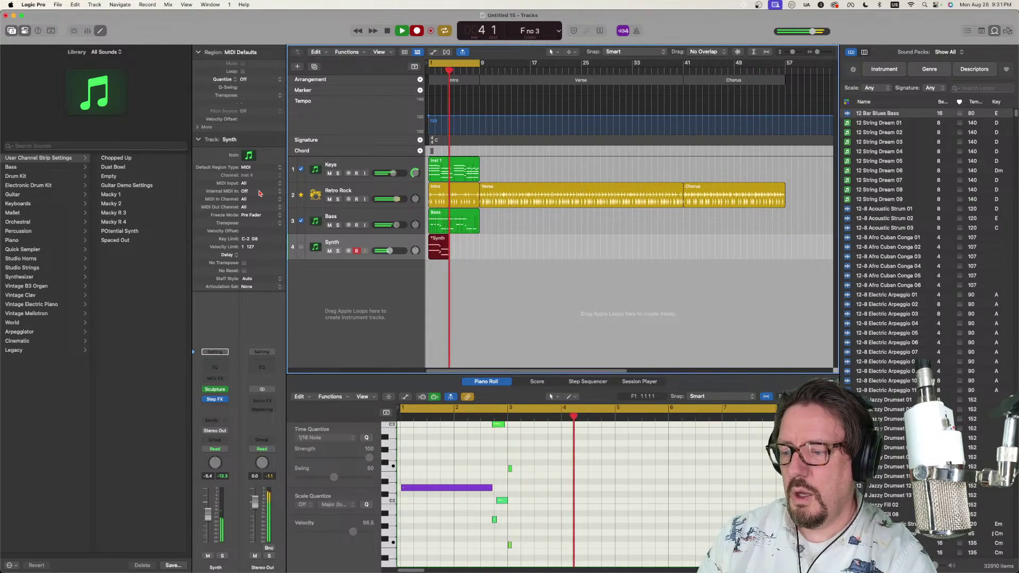
key(space)
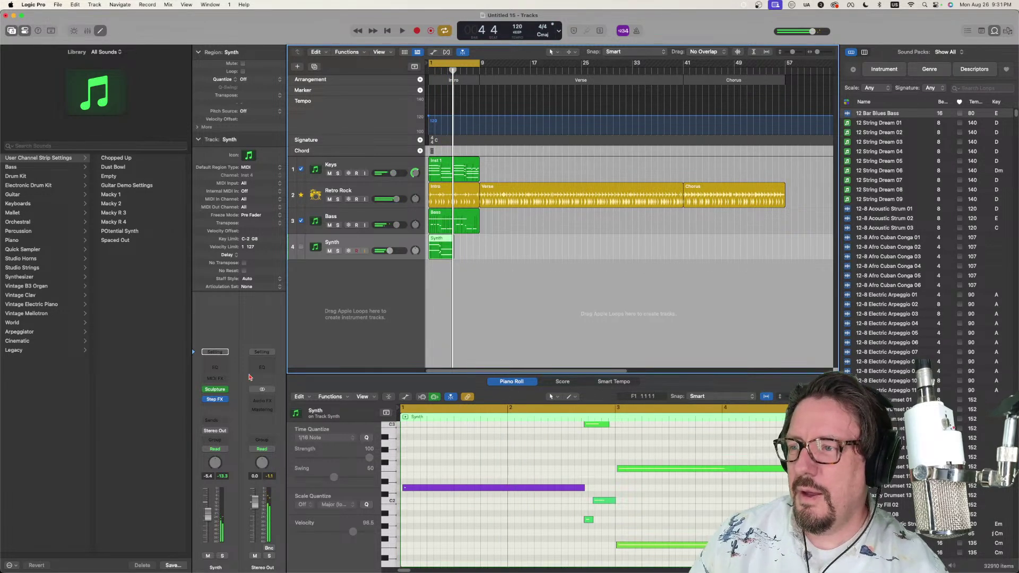
Step: Reopen Step FX on the Synth track and audition presets such as Metallic Delays, ending on Pulsing Gates
click(215, 402)
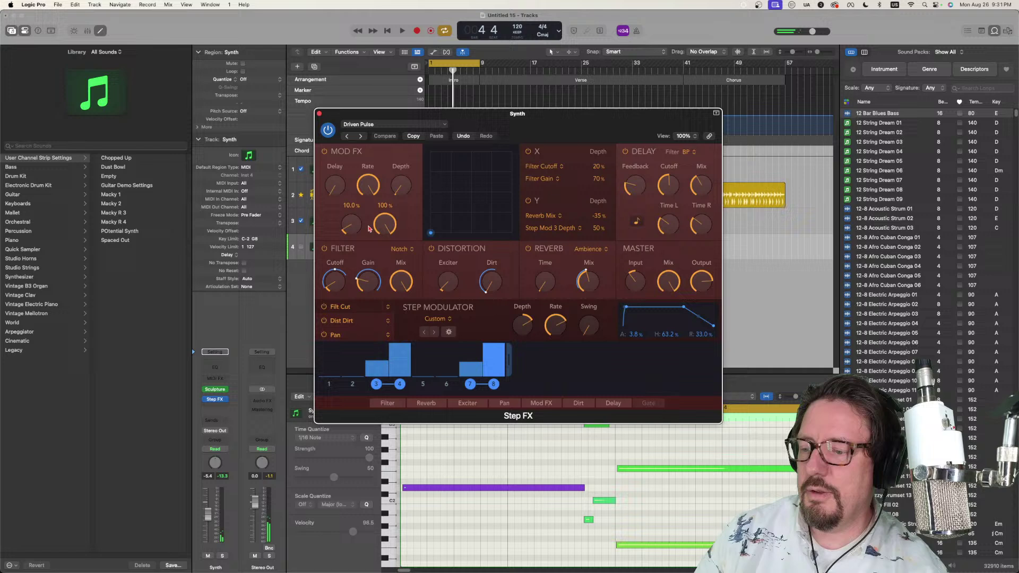
click(362, 136)
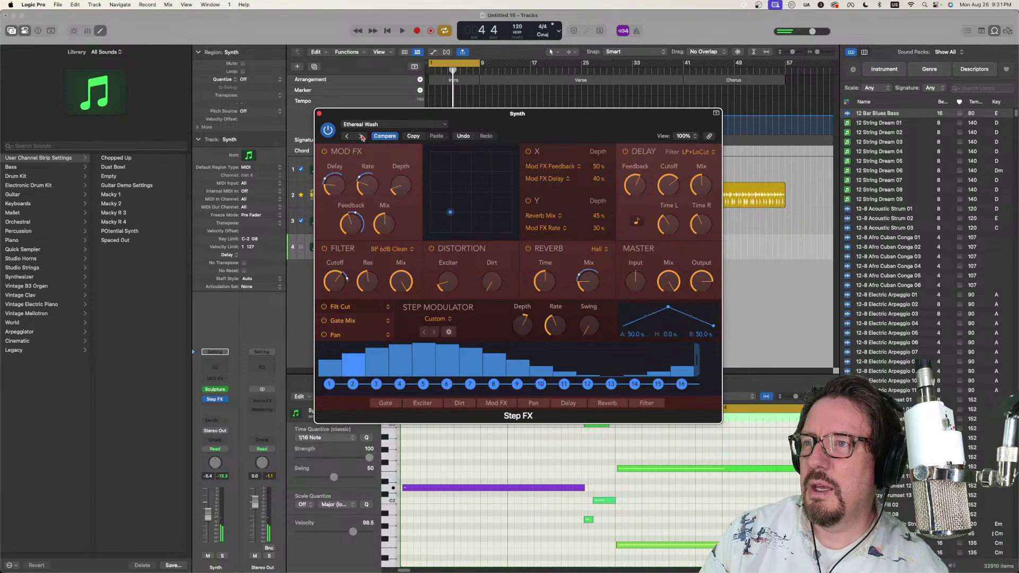
click(362, 137)
click(362, 136)
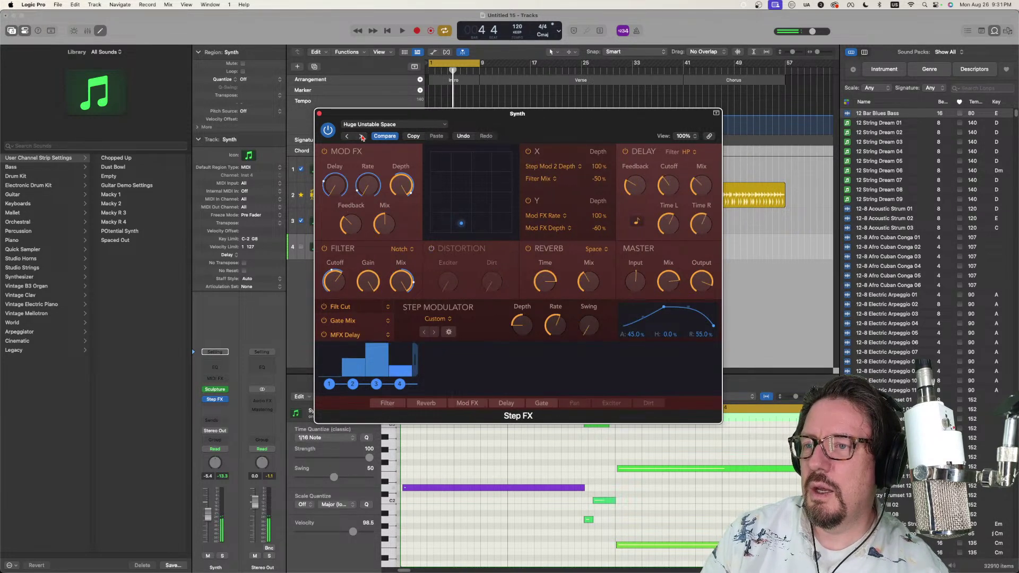
click(362, 137)
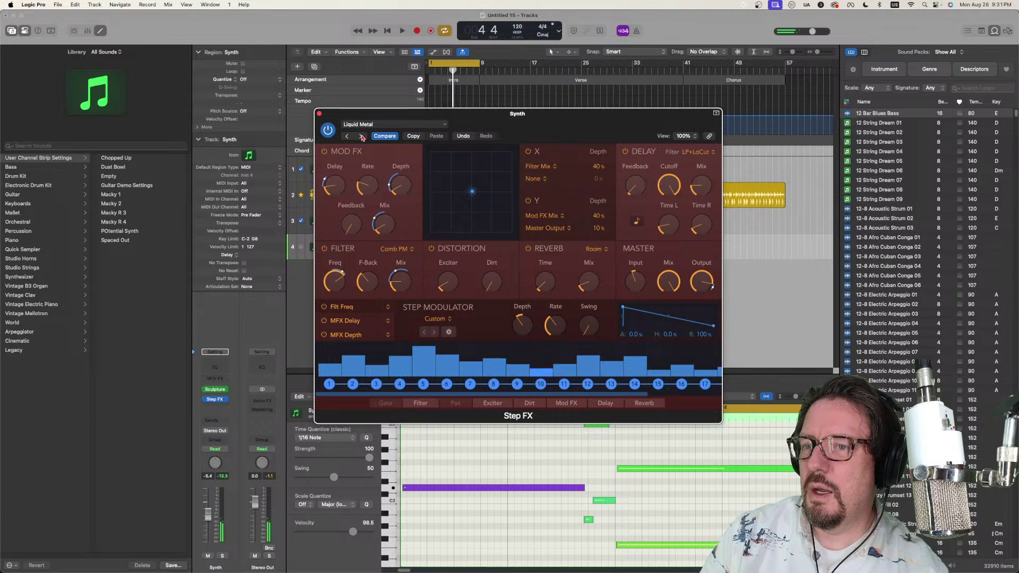
click(362, 136)
click(362, 137)
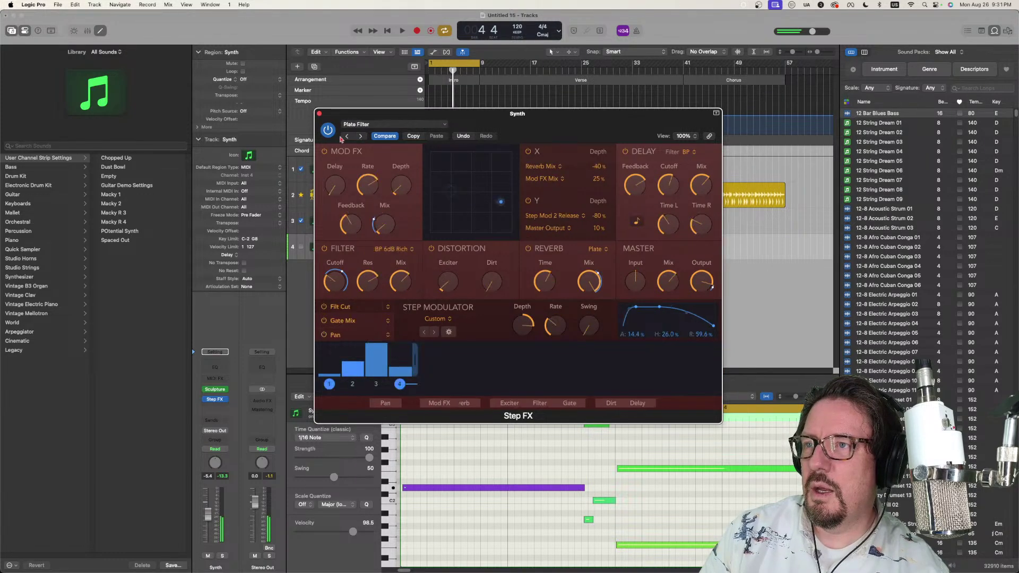
click(347, 137)
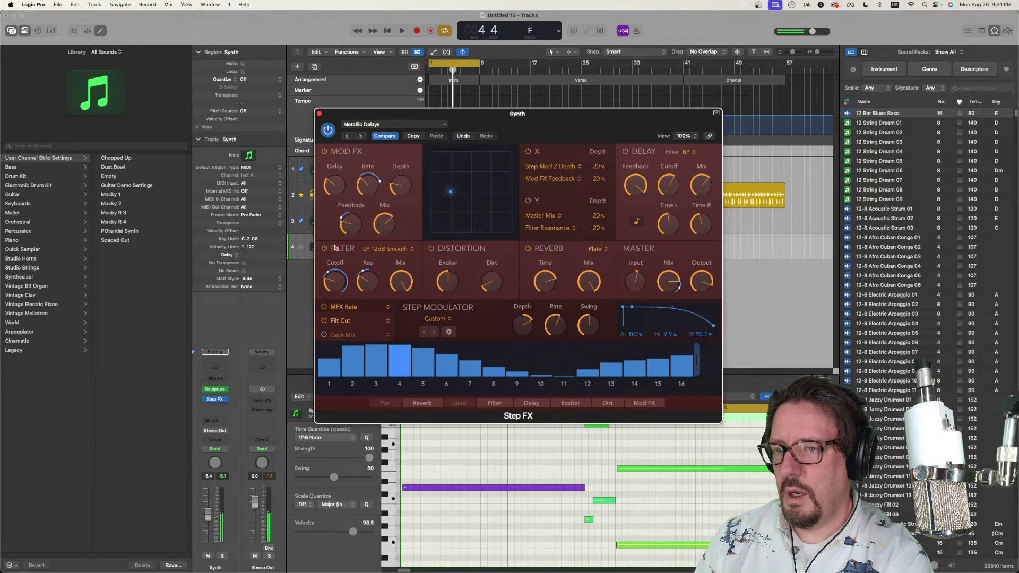
key(space)
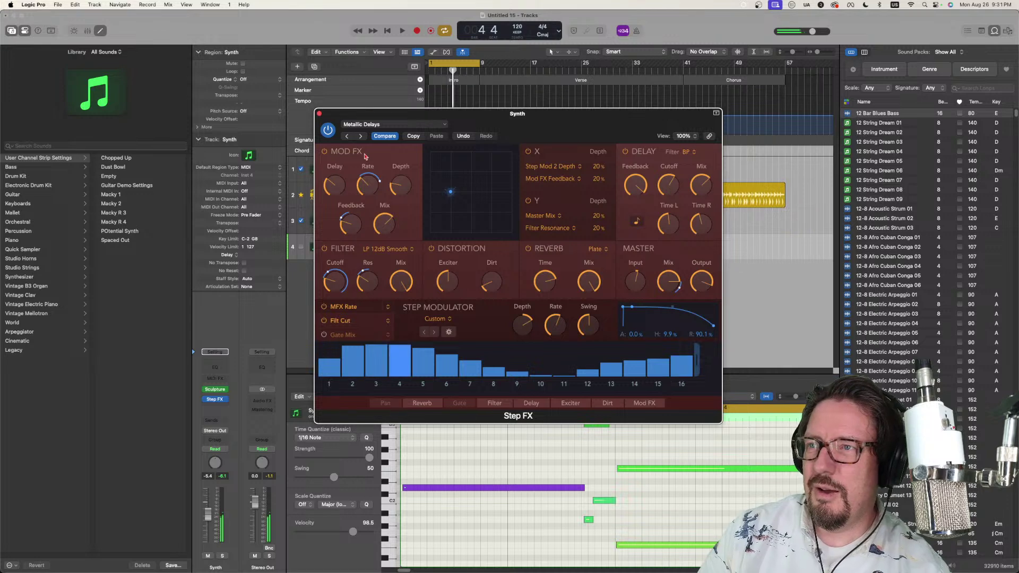
click(360, 137)
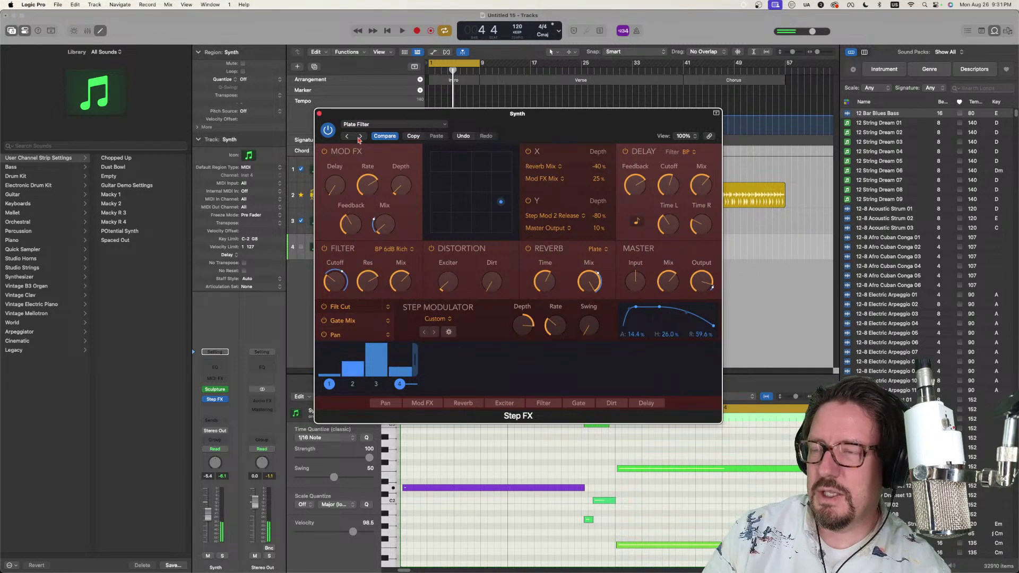
click(360, 137)
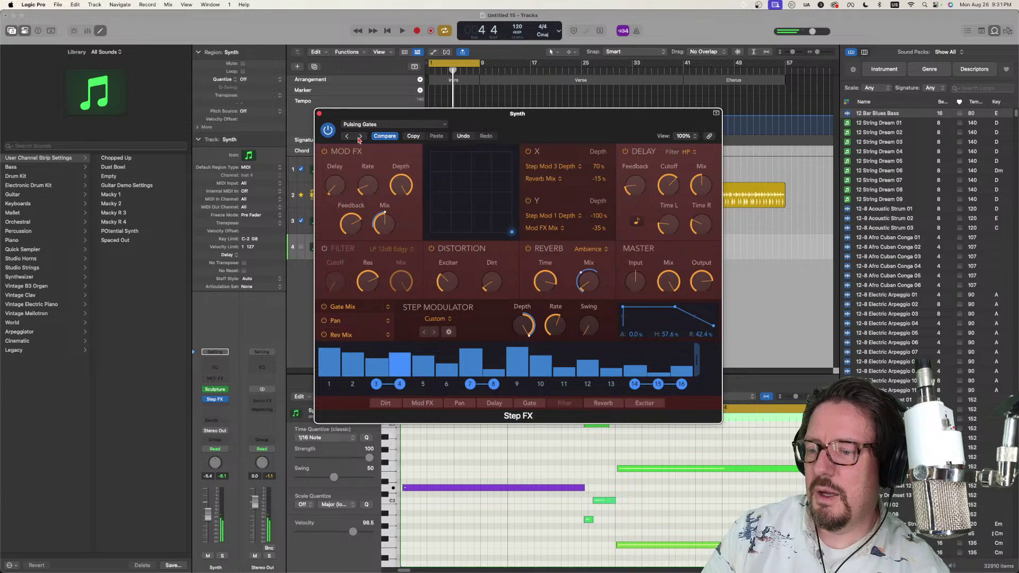
Step: Close the Step FX window and delete the recorded Synth region
click(320, 115)
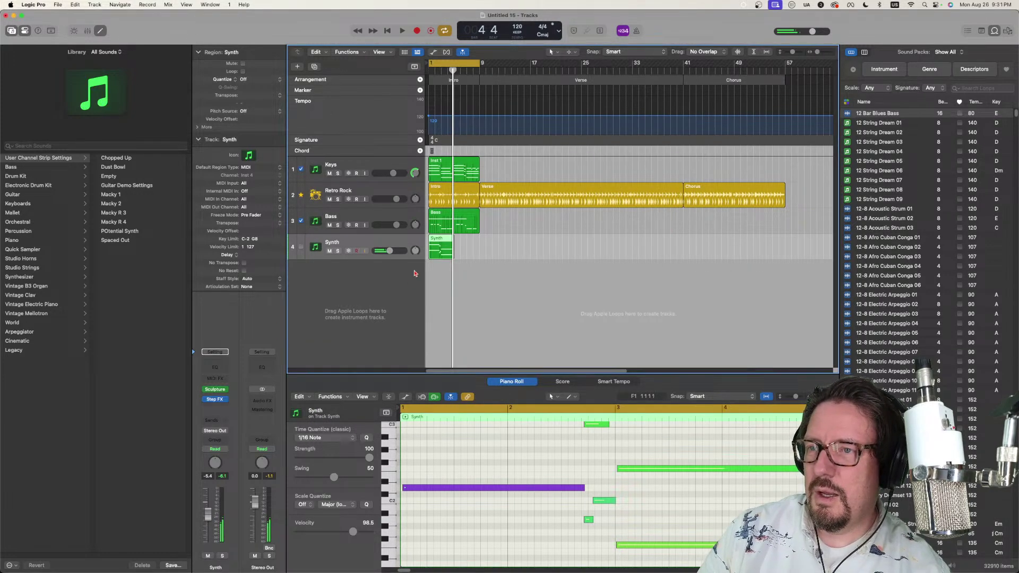
key(Delete)
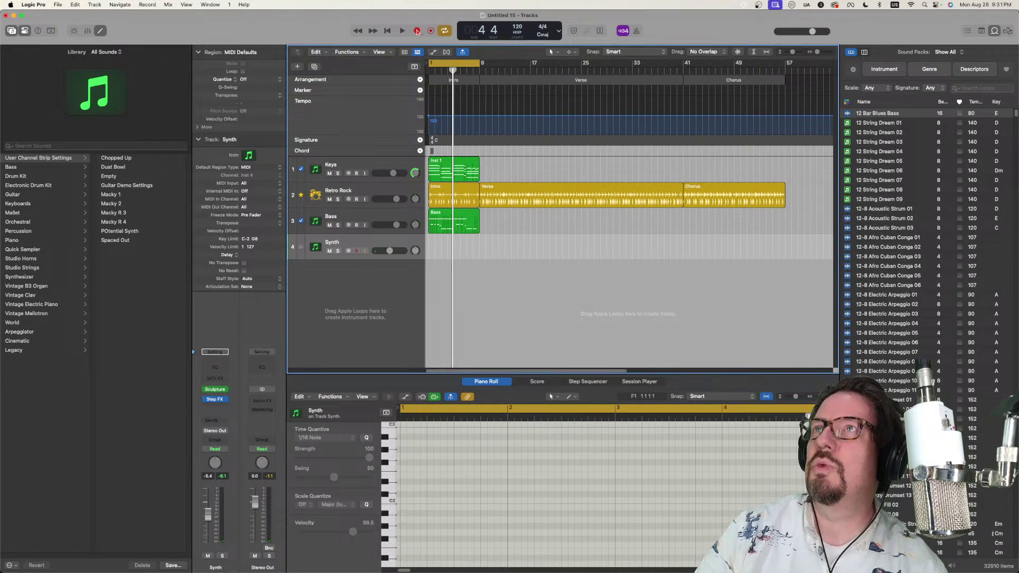
Step: Try recording a new Synth take from bar 1, stop in bar 2, and undo it
click(417, 32)
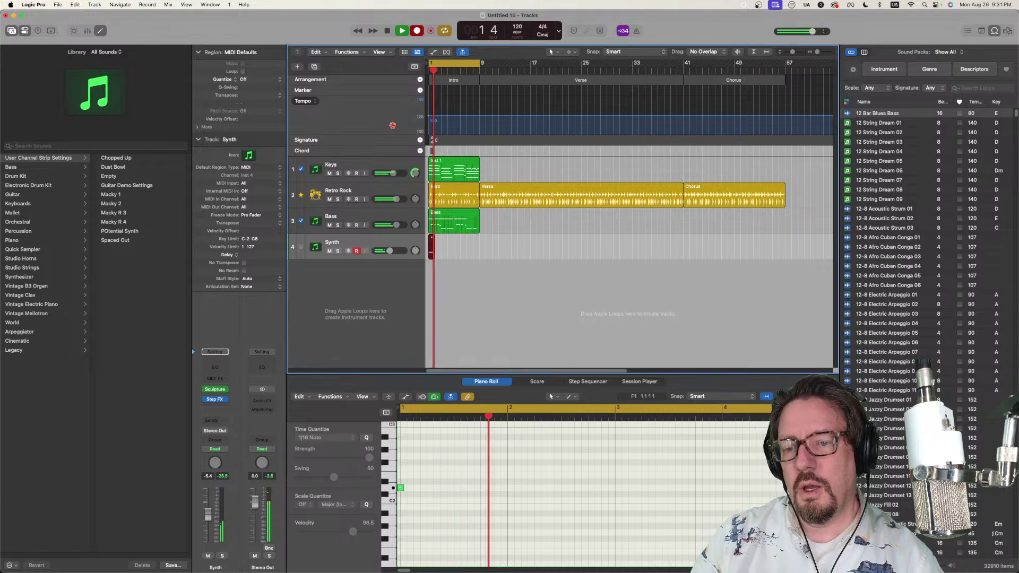
key(space)
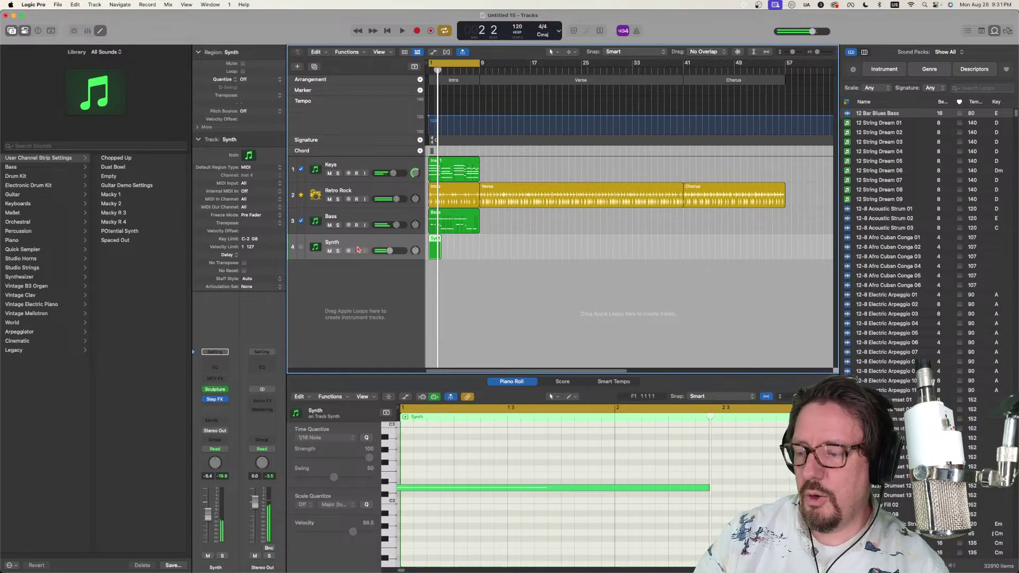
key(super+z)
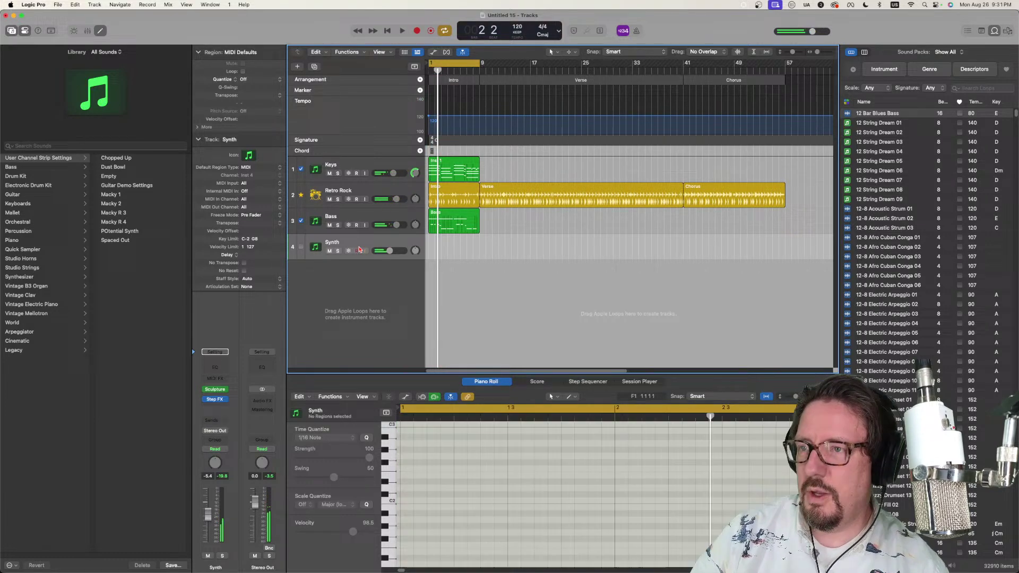
Step: Reopen Step FX on the Synth track, step through the presets past Roomy Steps, and close the window
click(228, 400)
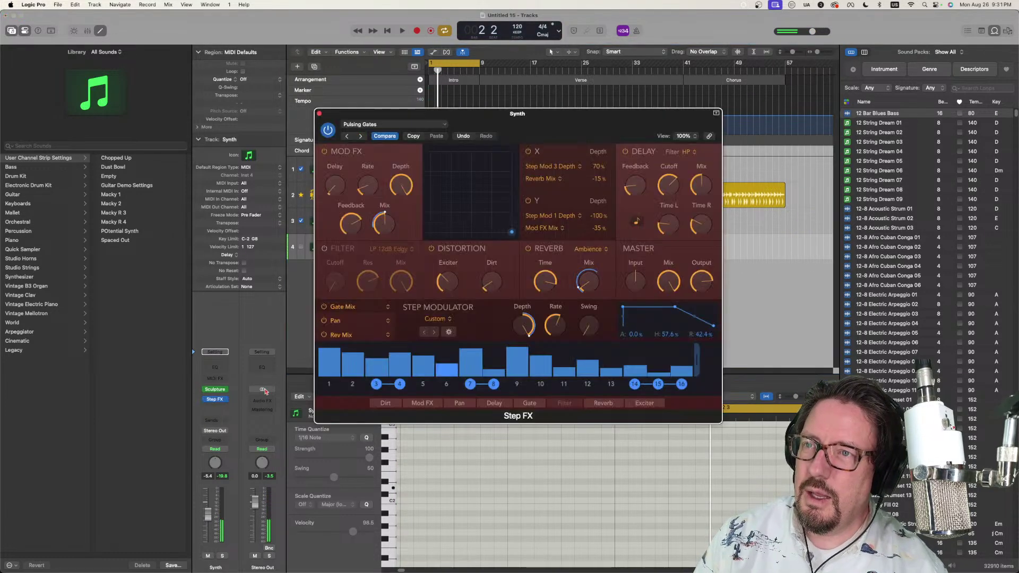
click(362, 137)
click(362, 137)
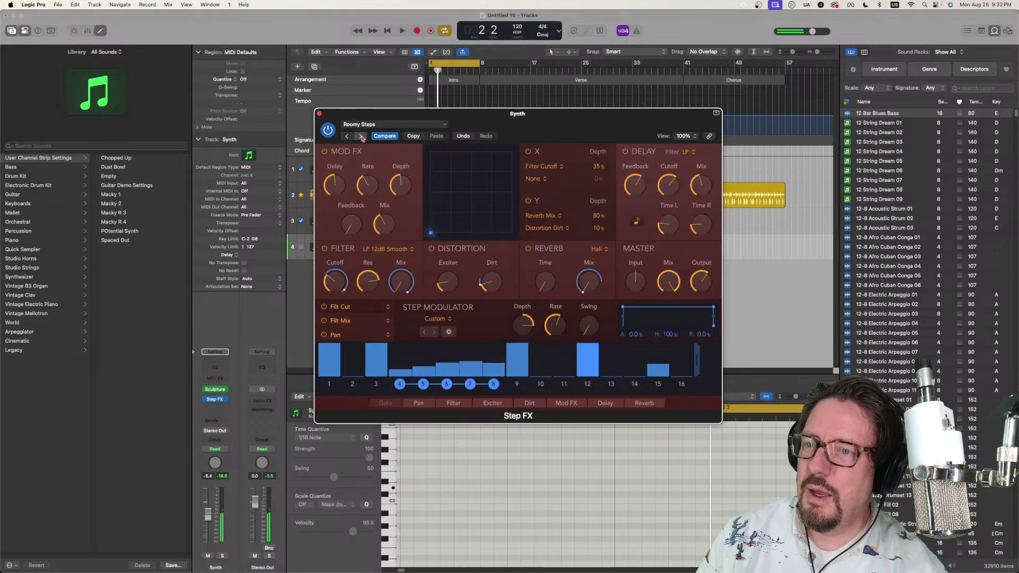
click(362, 137)
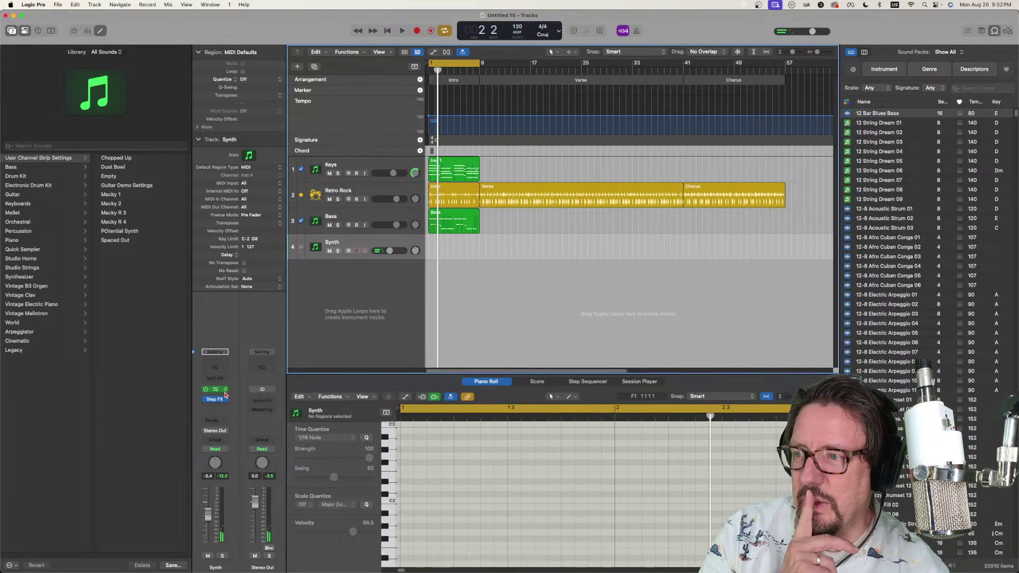
mouse_move(226, 402)
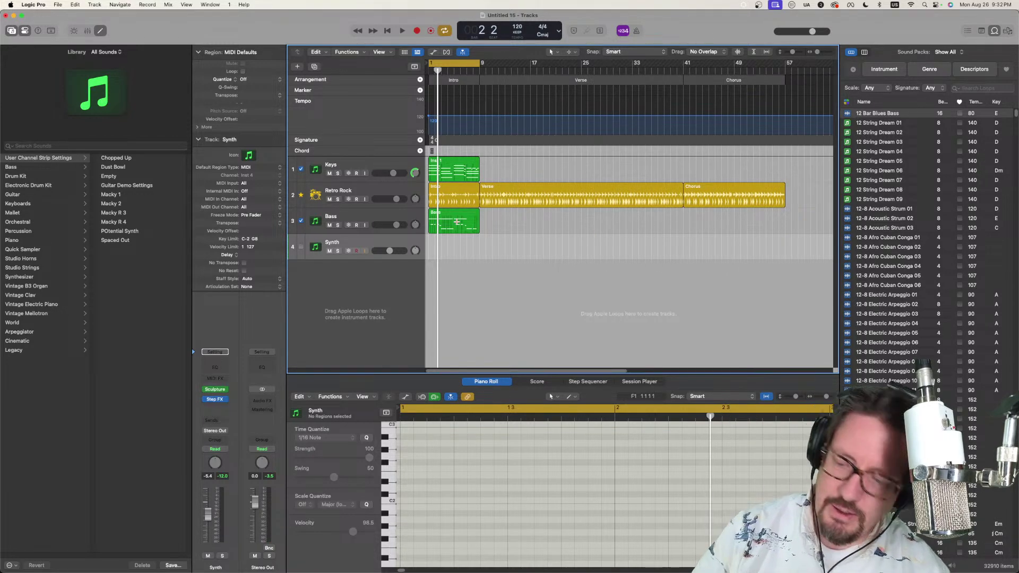
Step: Record a Synth part from bar 1 to the end of the eight-bar Intro
key(Return)
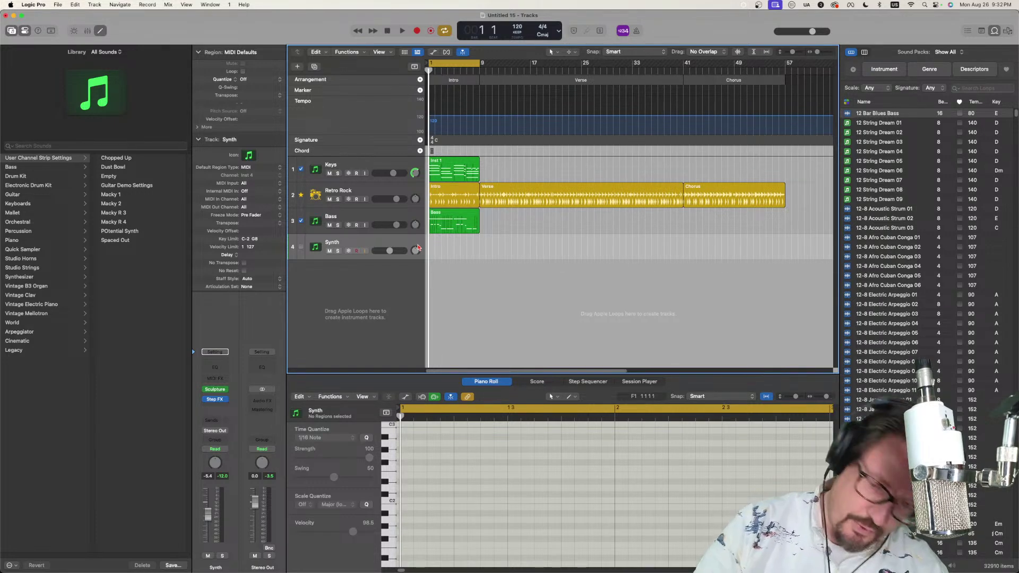
key(r)
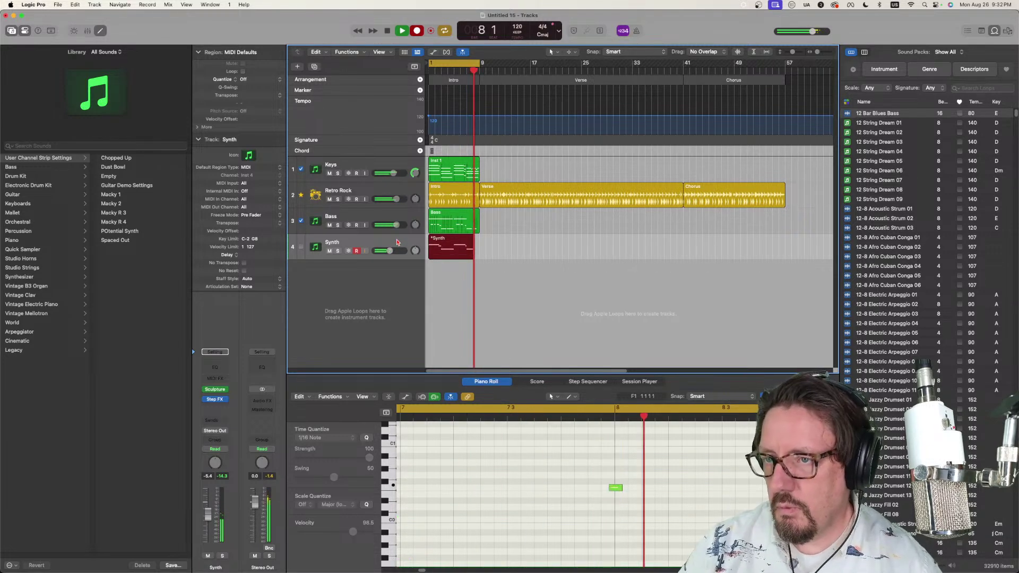
key(space)
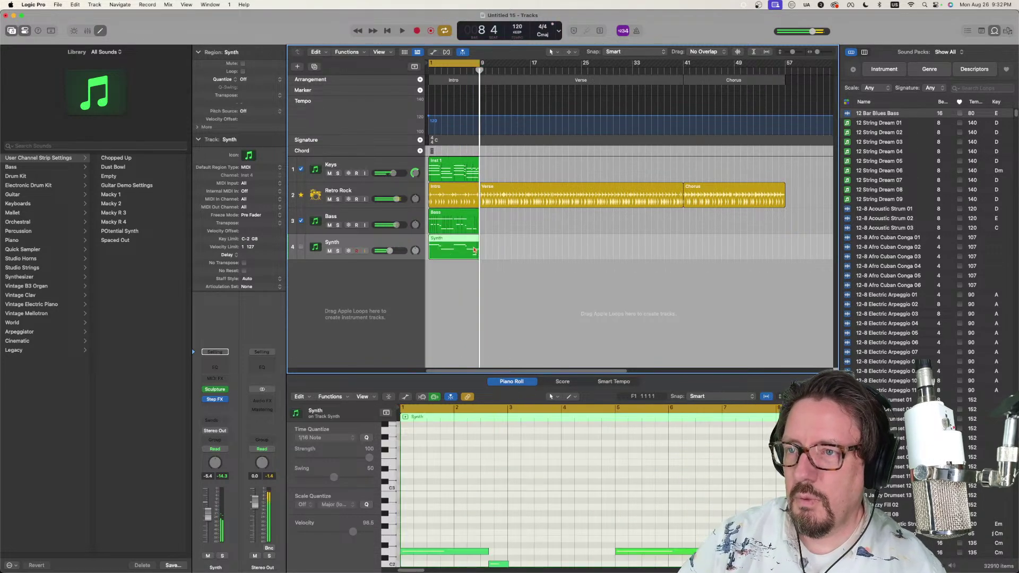
Step: Bounce the Synth region in place to a new track as Synth_bip, muting the source and bypassing effect plug-ins
right_click(446, 244)
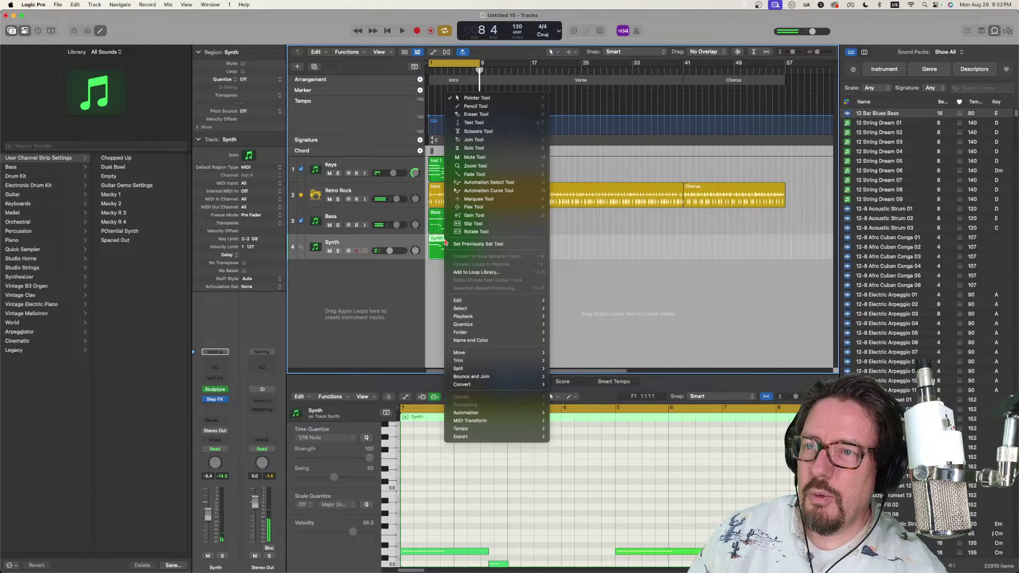
mouse_move(498, 326)
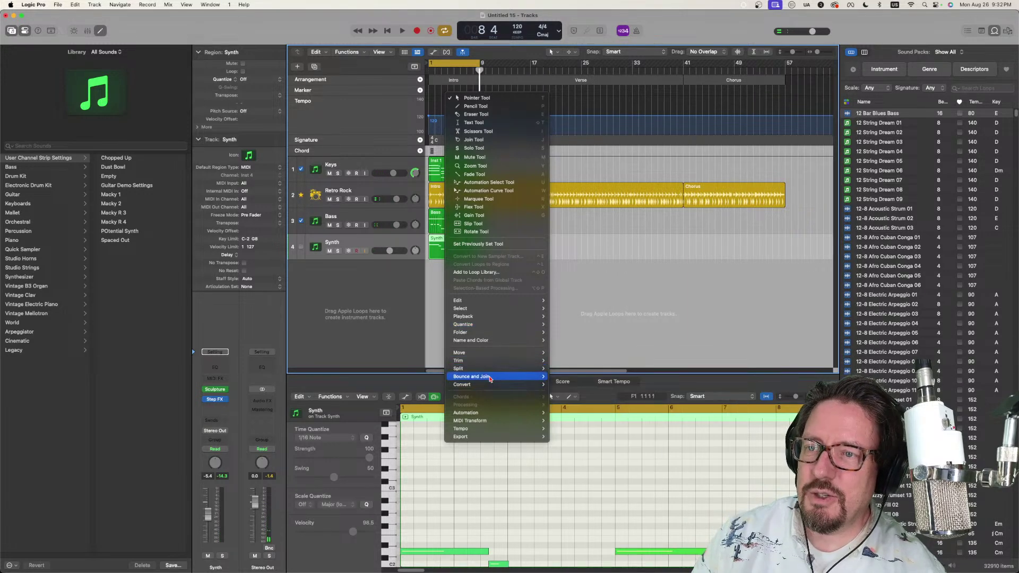
mouse_move(490, 378)
click(595, 381)
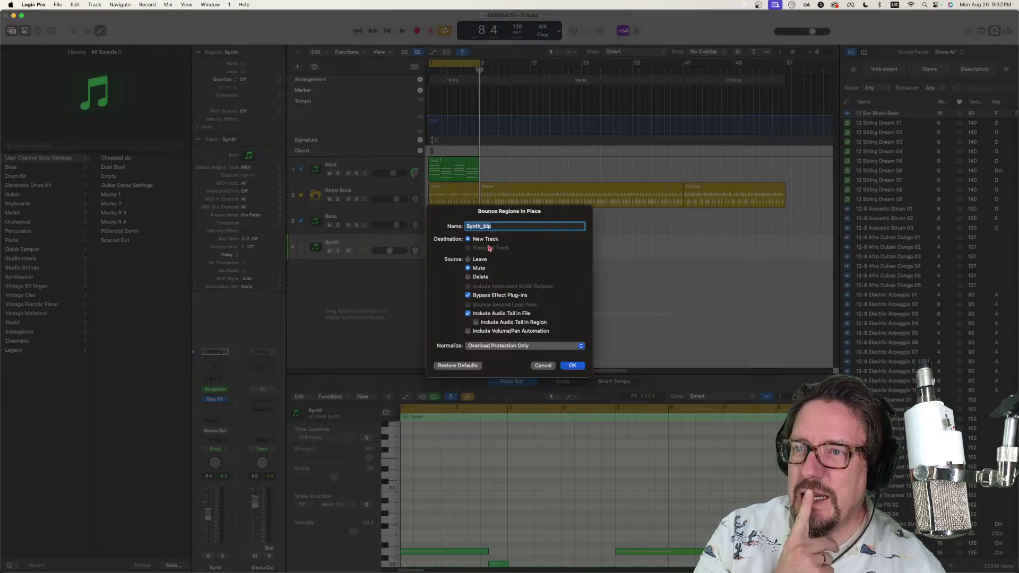
click(573, 366)
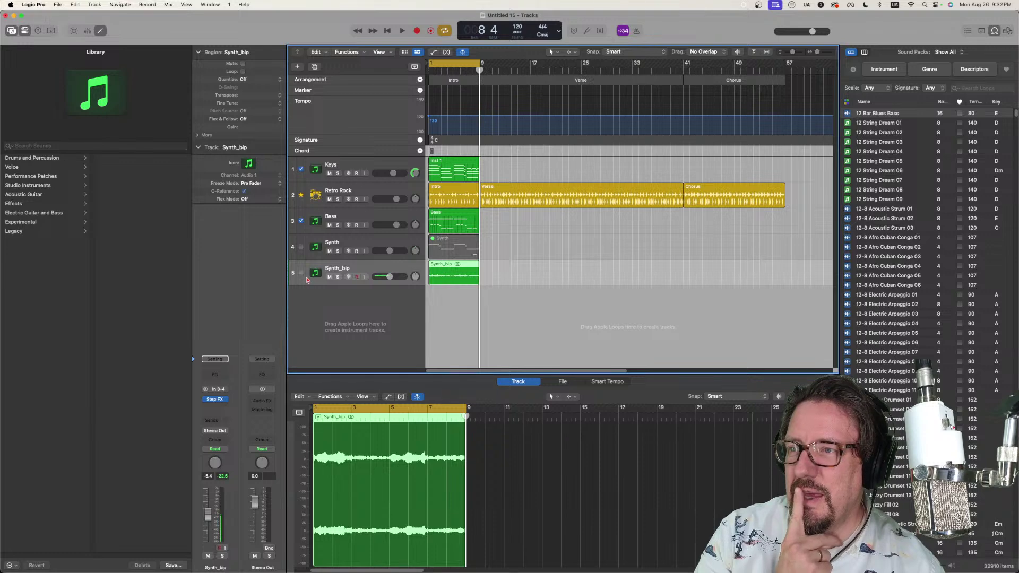
Step: Make the Synth_bip track follow the Retro Rock groove and play back the Intro
click(301, 273)
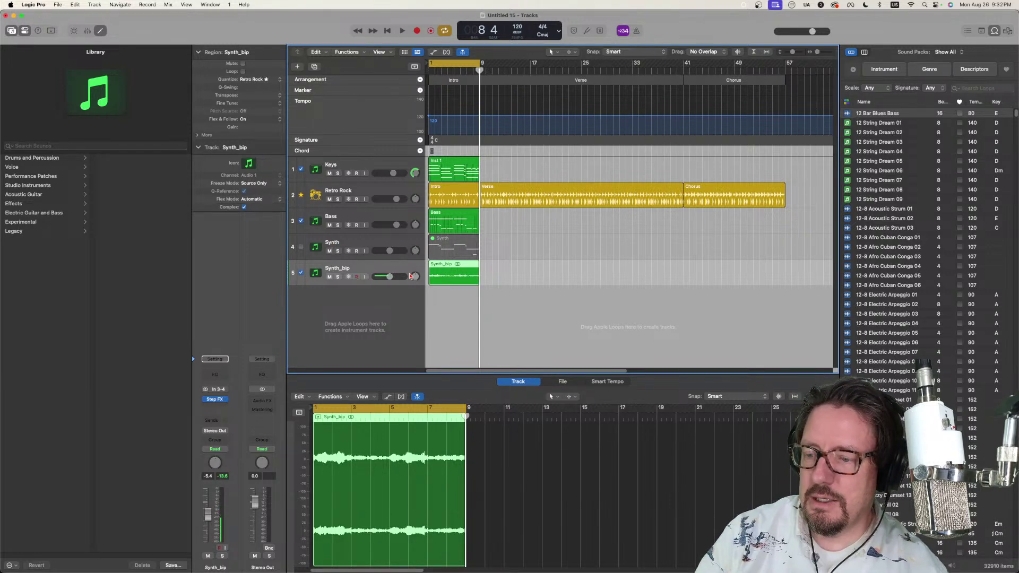
key(space)
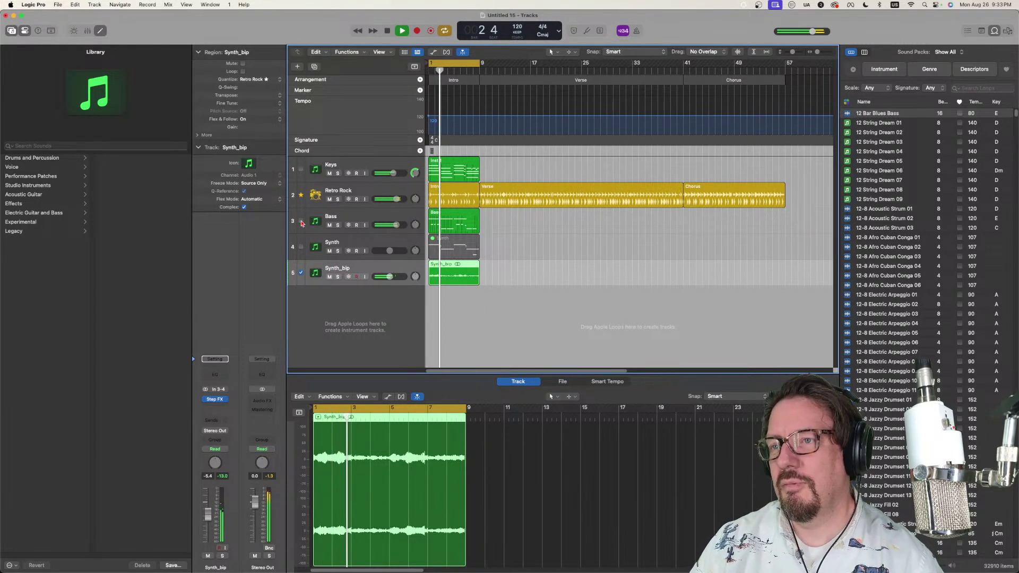
Step: Toggle groove matching on the Synth_bip track during playback to compare its timing, and leave it off
key(space)
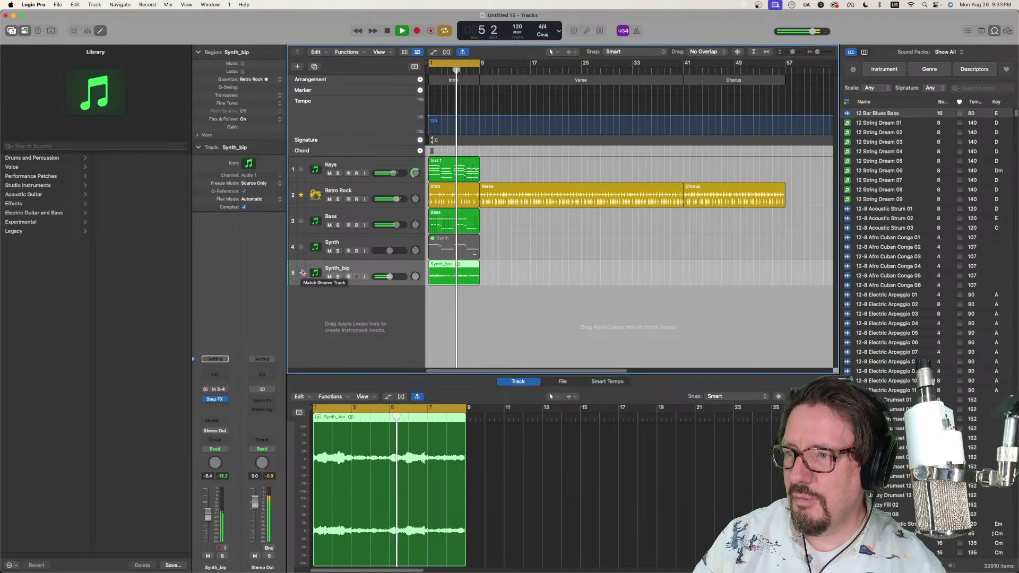
click(301, 273)
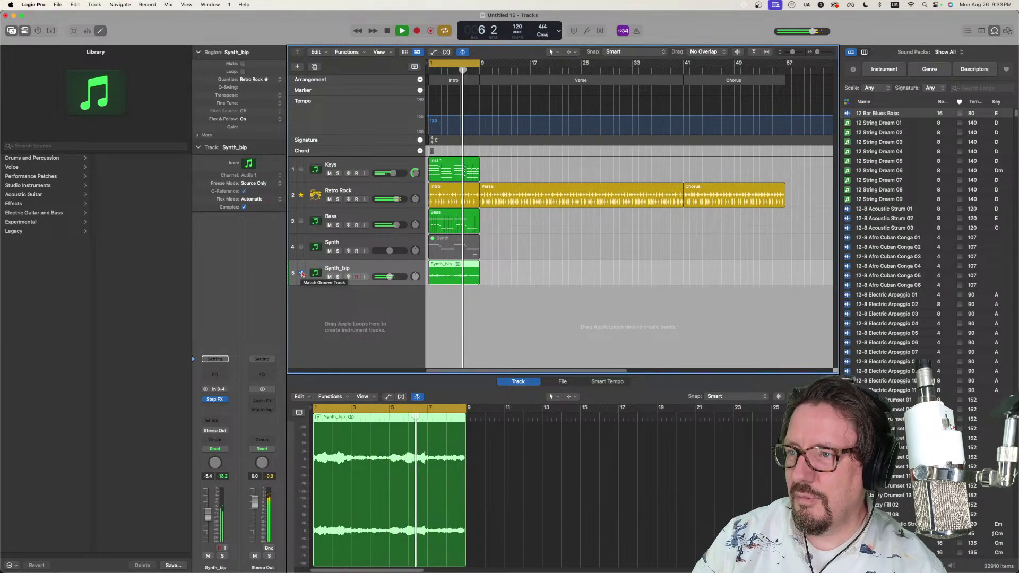
click(301, 273)
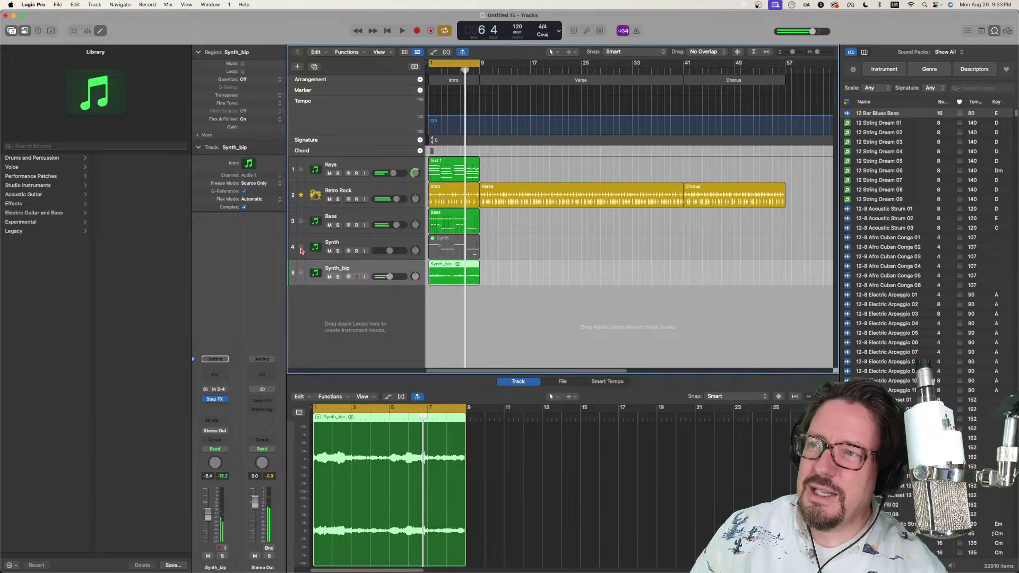
Step: Remove the Synth_bip track, return to the original Synth region, and make the Bass track match the Retro Rock groove
key(super+BackSpace)
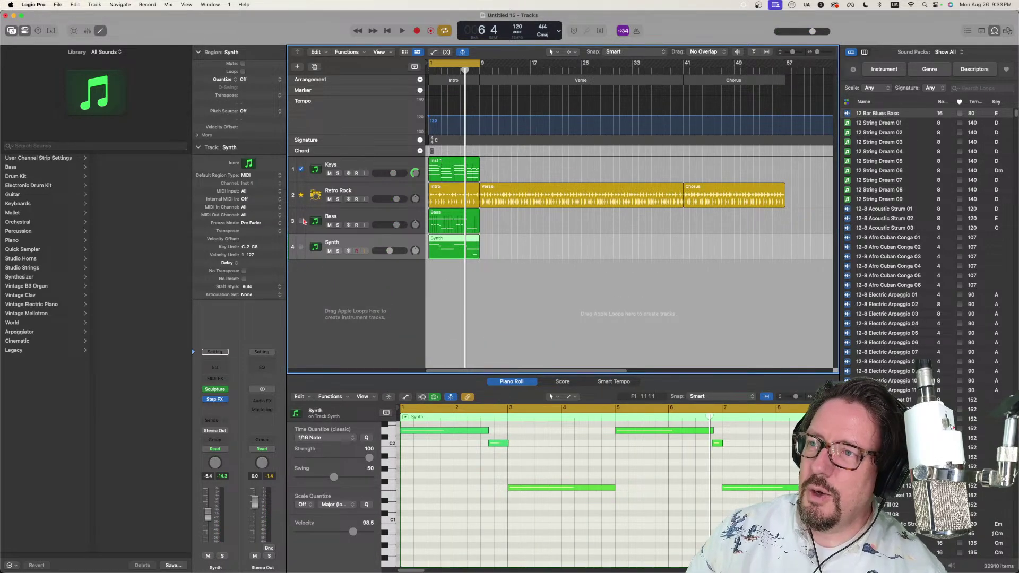
click(301, 220)
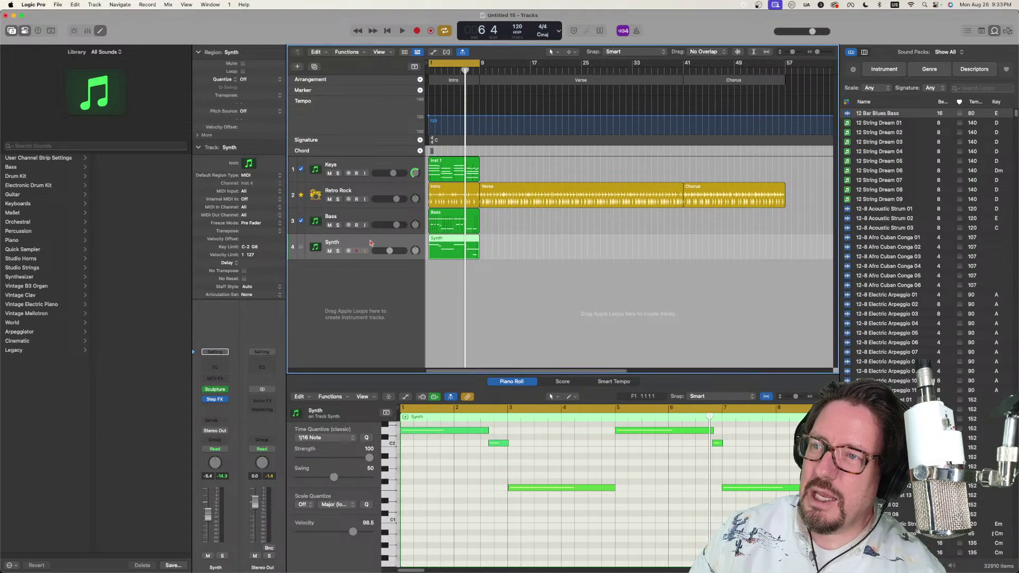
Step: In the Synth track's Step FX, increase the Step Modulator swing during playback with the rate at 1/16, and close the window
click(218, 400)
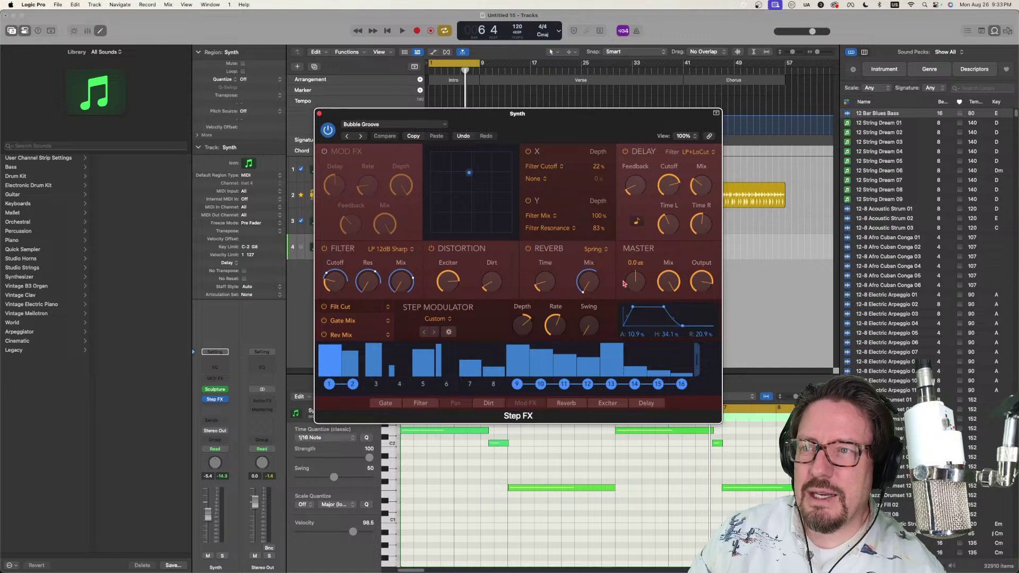
click(449, 319)
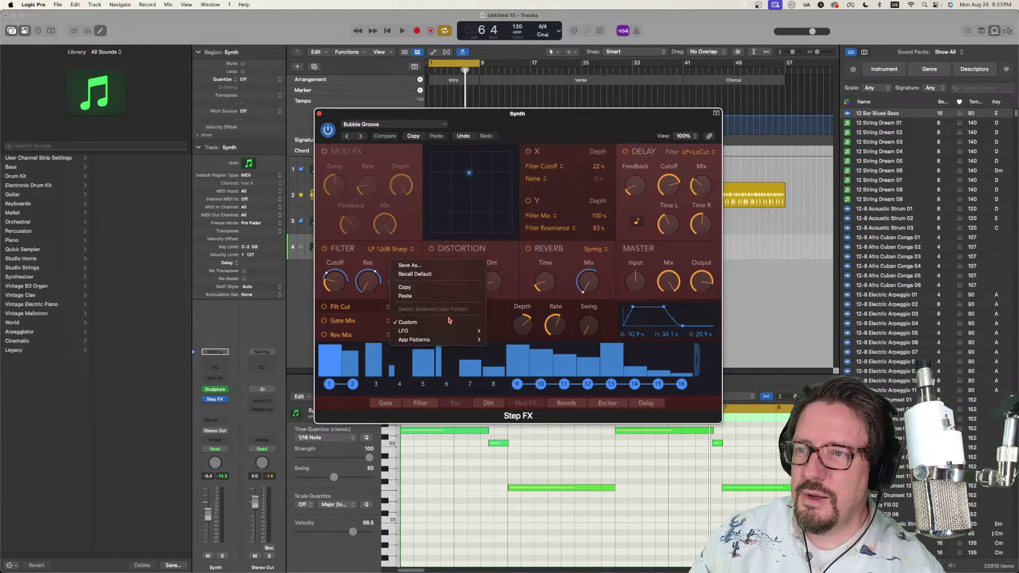
click(498, 298)
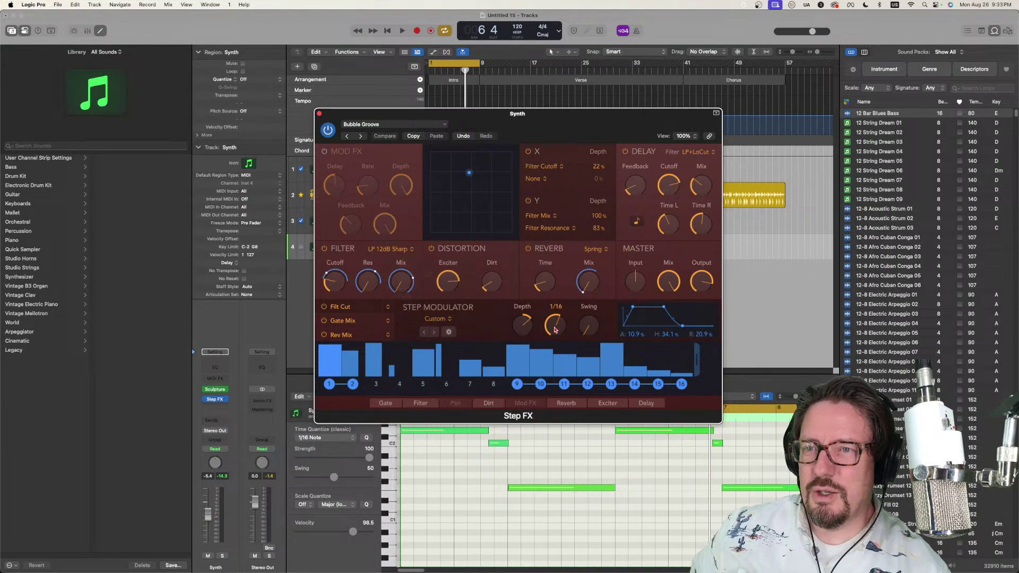
key(space)
drag(587, 331, 552, 334)
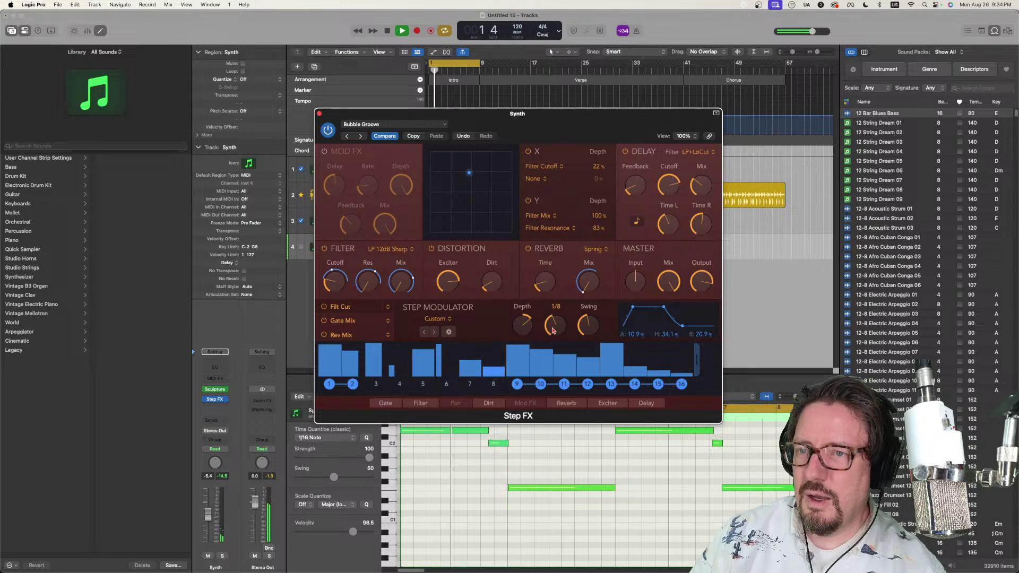
drag(552, 330, 555, 333)
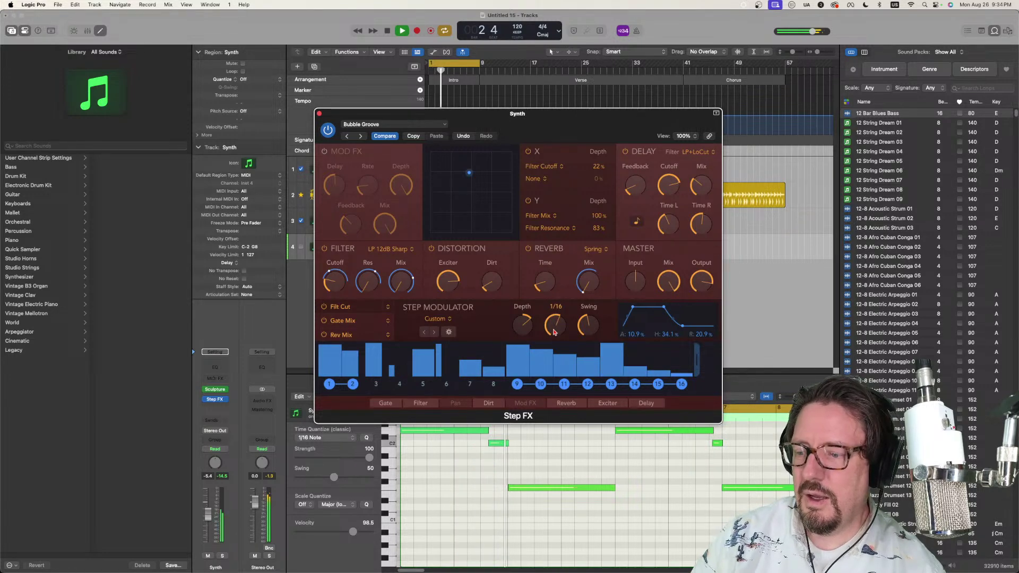
mouse_move(587, 310)
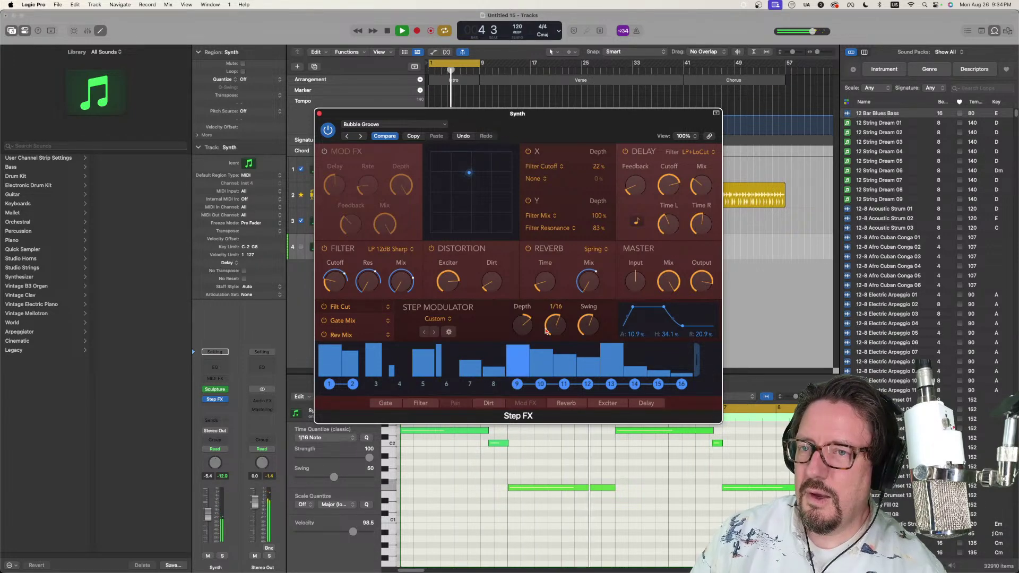
click(319, 114)
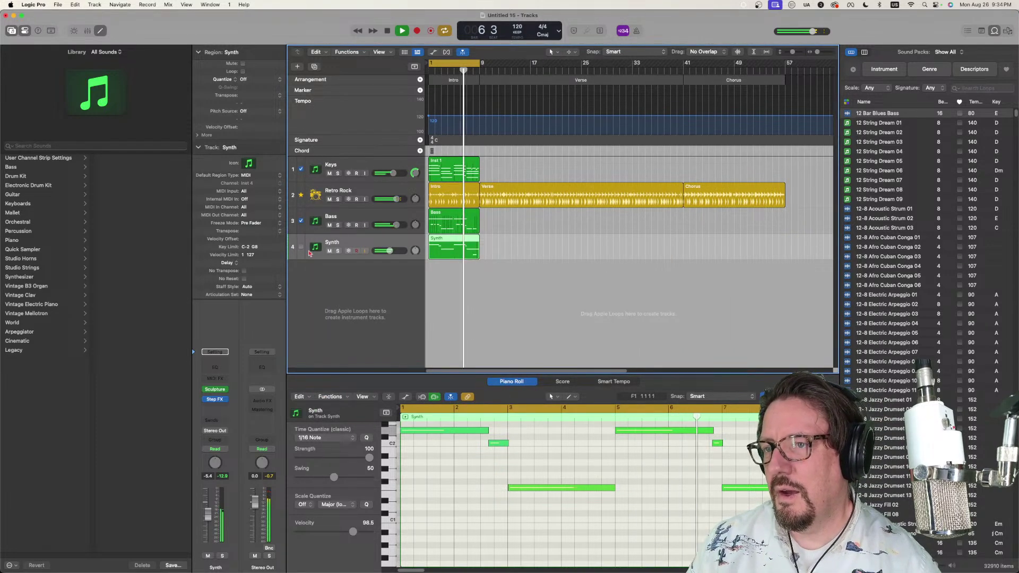
Step: Quantize the Synth region to 1/8 Note and stop playback
click(249, 79)
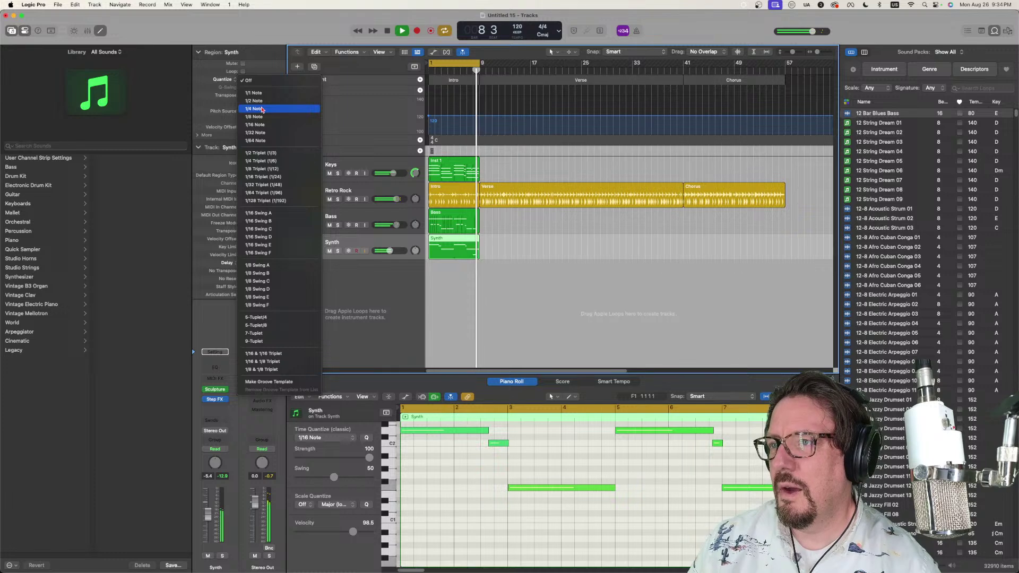
click(263, 116)
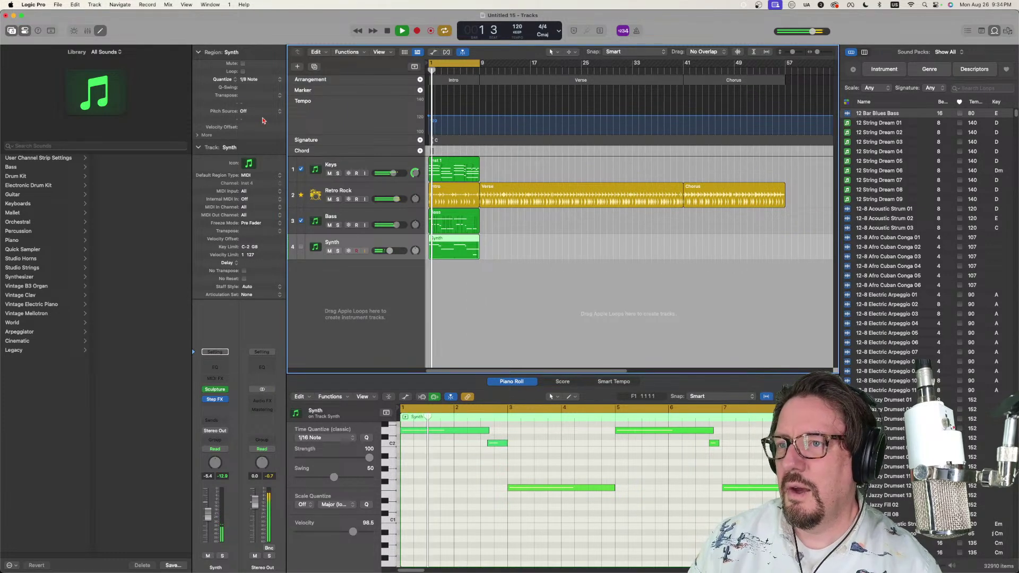
key(space)
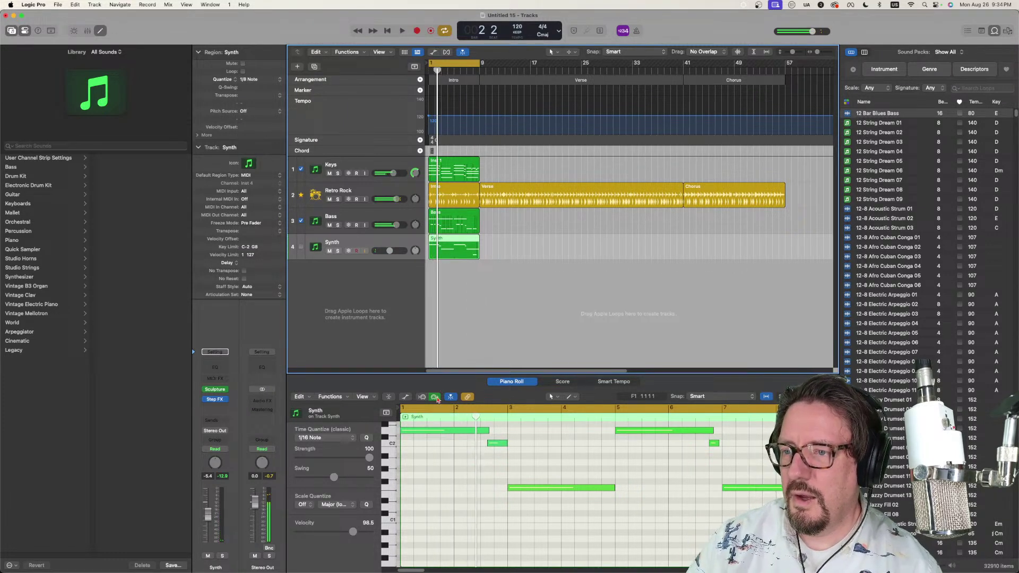
Step: Adjust the left edge of the first Synth note to position 1 1 1 1 and play back the Intro
drag(401, 432, 404, 436)
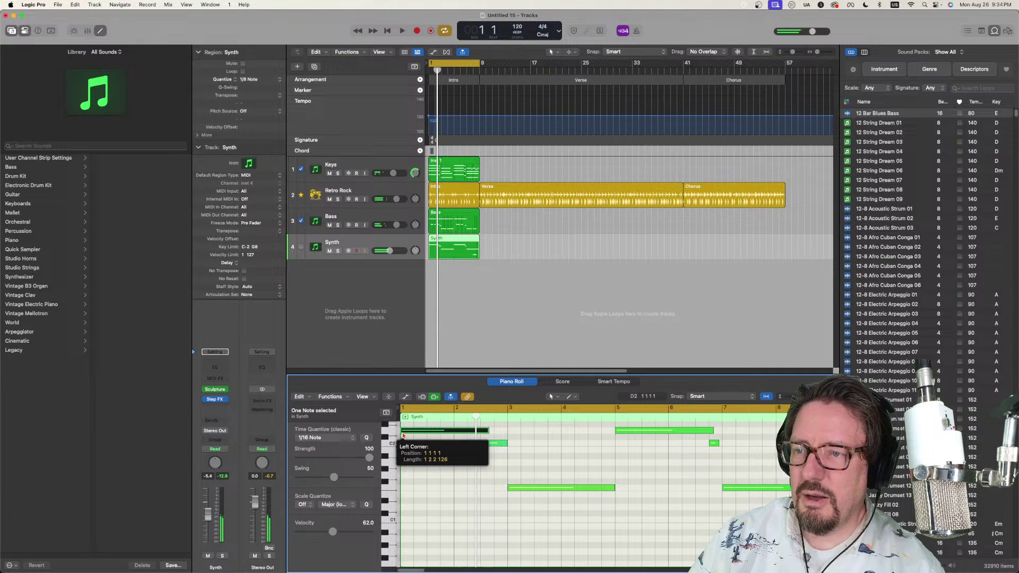
key(space)
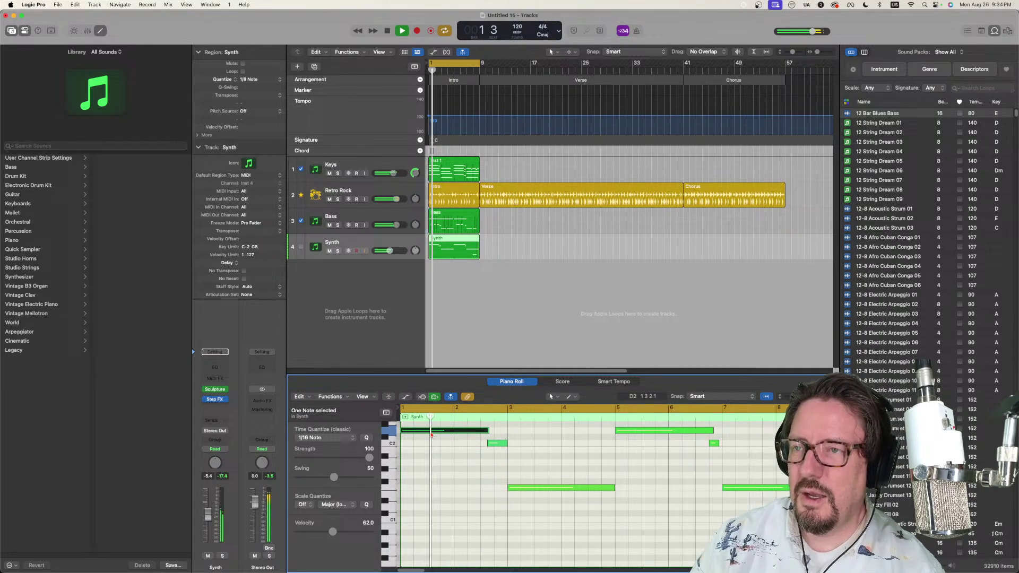
mouse_move(430, 434)
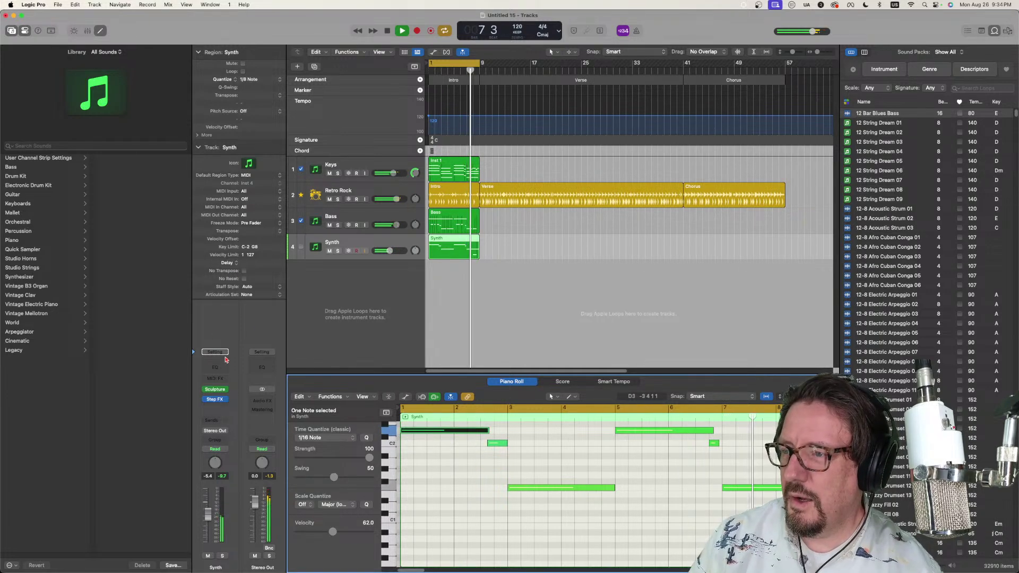
Step: Add a Channel EQ to the Synth track with a 28.8 Hz low cut, -2.2 dB at 256 Hz and a +5.1 dB high shelf at 1010 Hz
click(217, 367)
key(space)
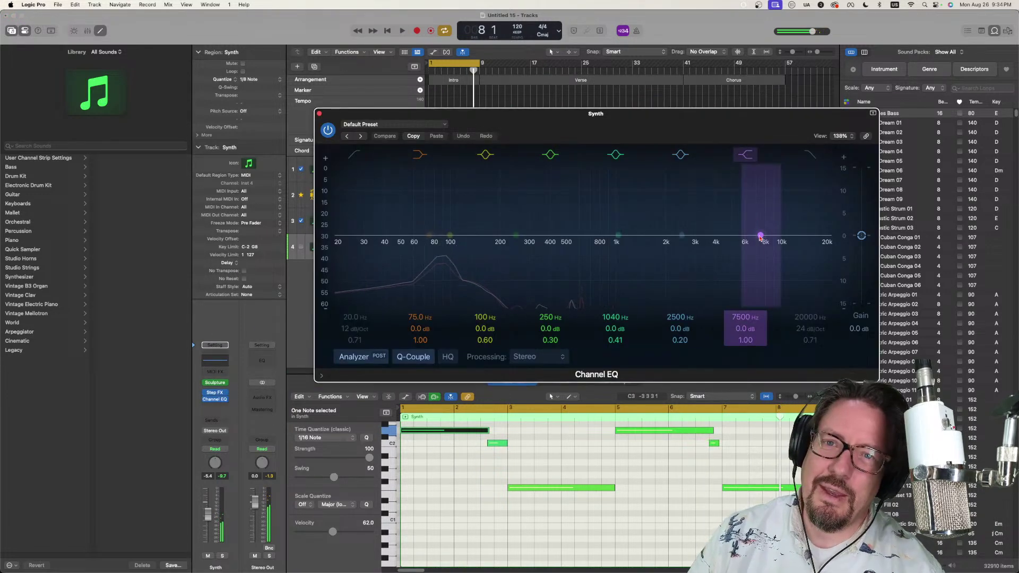
drag(761, 237, 616, 229)
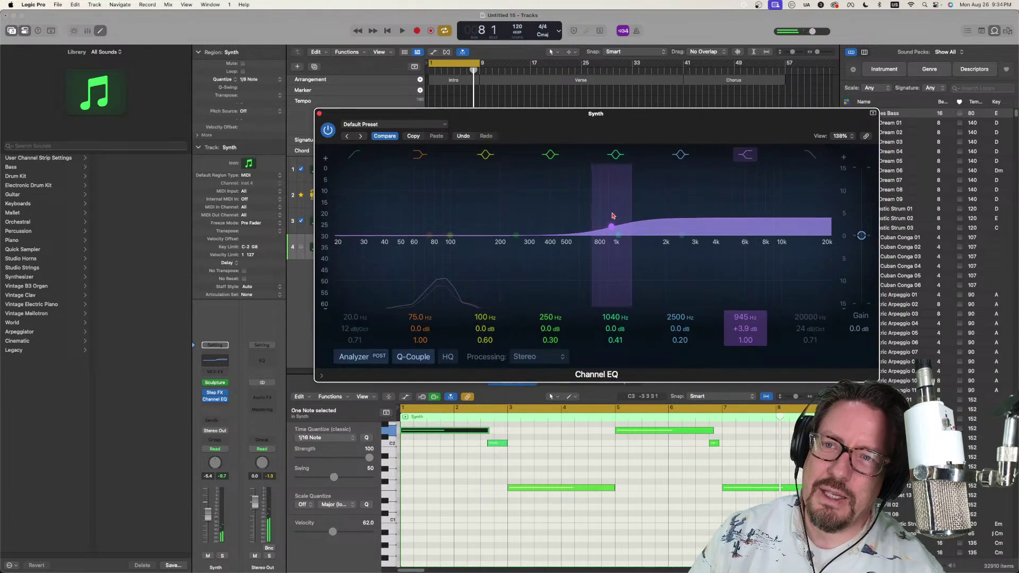
click(516, 236)
drag(517, 237, 518, 244)
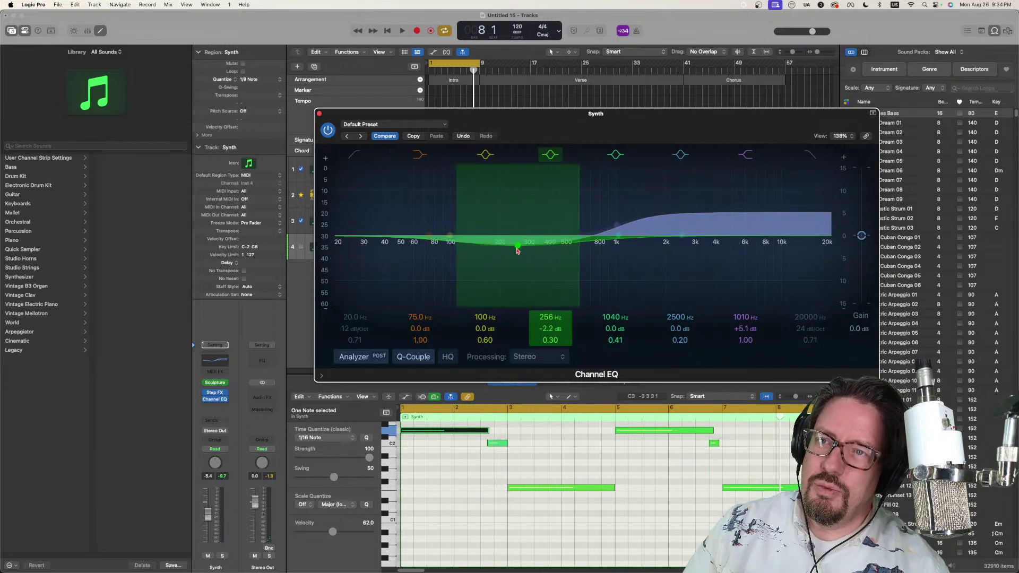
drag(351, 239, 379, 241)
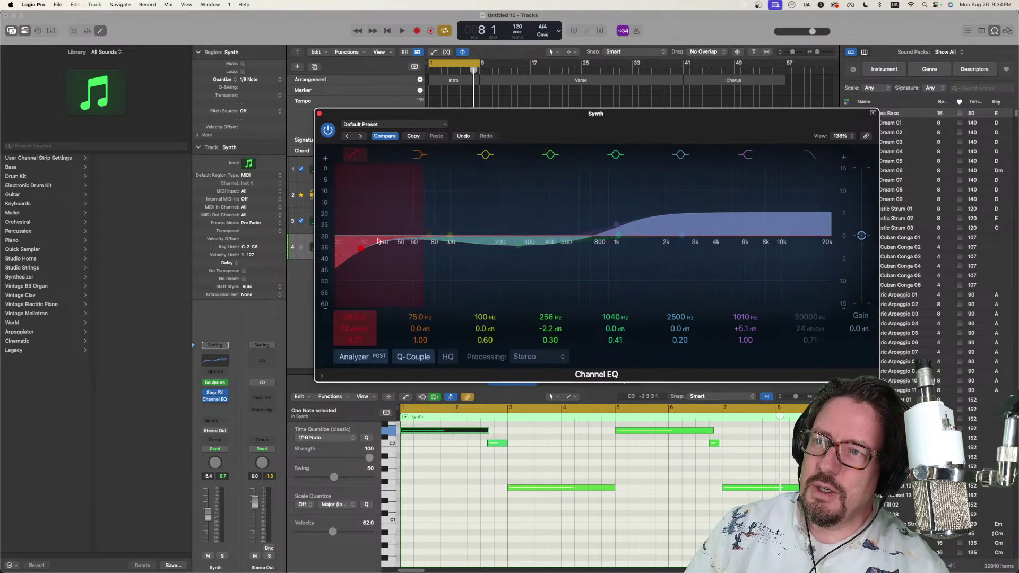
Step: During playback, set the Synth EQ's high shelf to 404 Hz at +8.6 dB and raise the low cut to between 500 and 800 Hz
key(space)
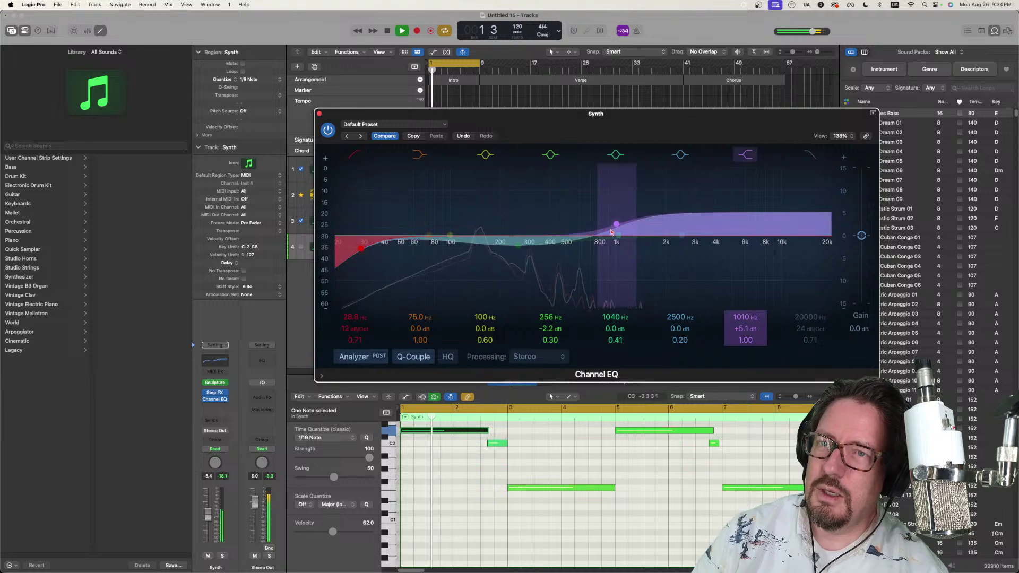
drag(617, 229, 550, 212)
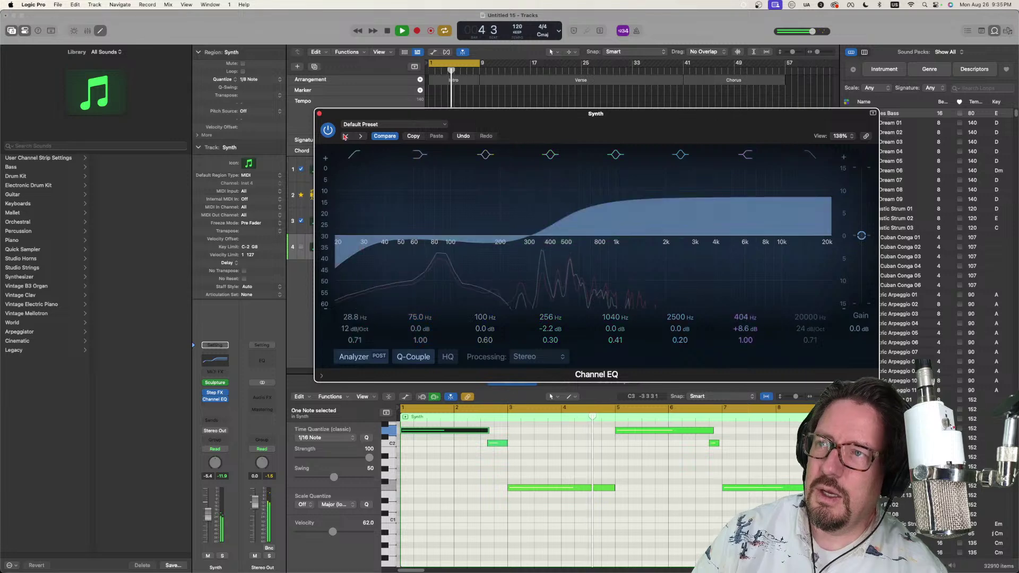
click(320, 114)
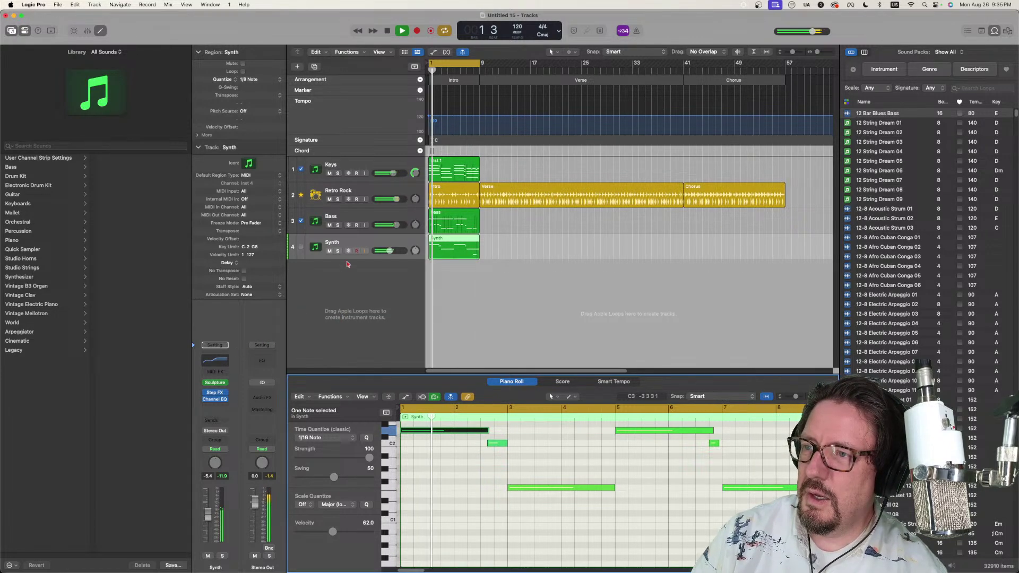
click(215, 360)
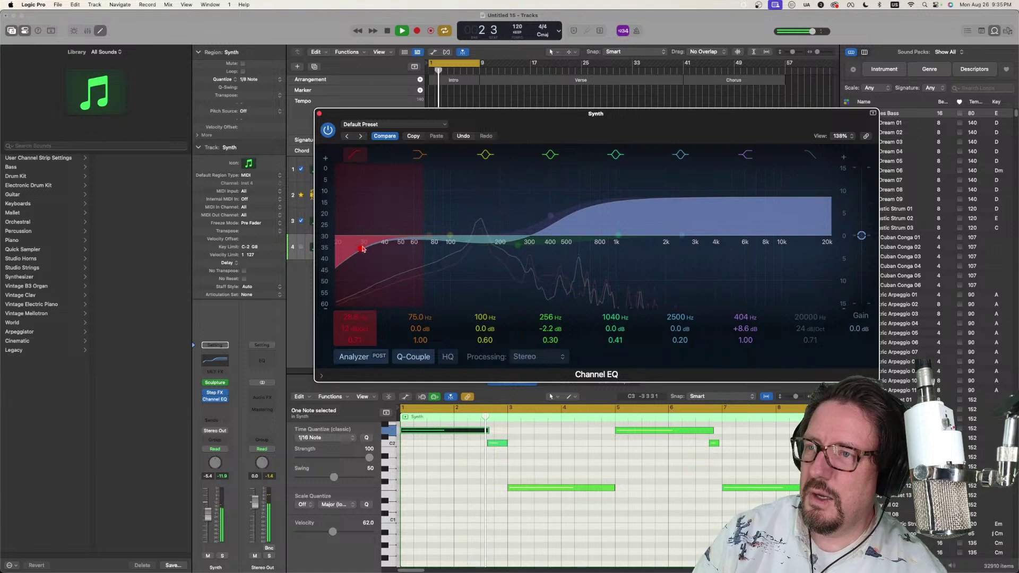
drag(363, 248, 586, 213)
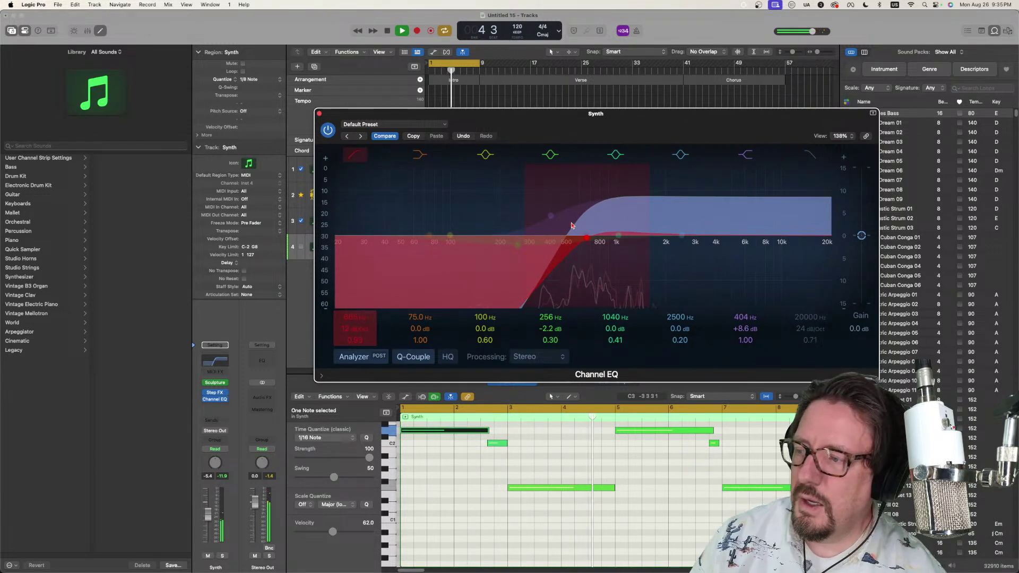
click(319, 114)
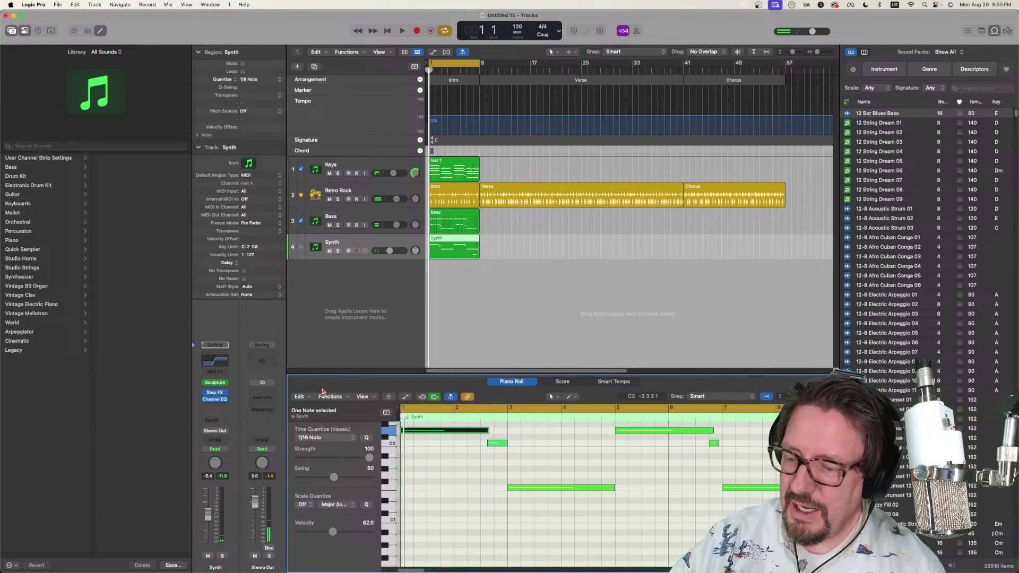
Step: Show the Mixer and add a send from the Synth channel to Bus 1
key(x)
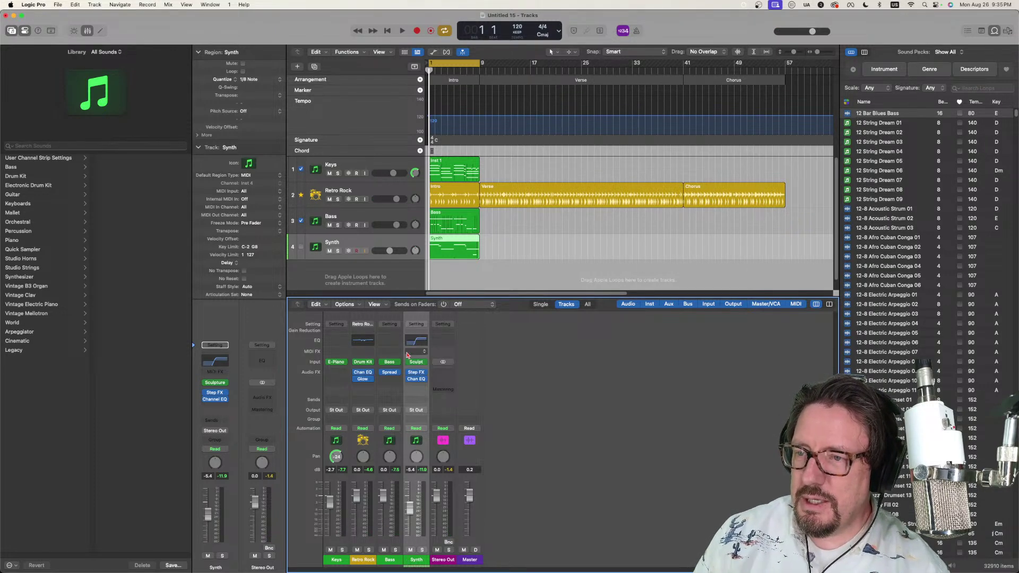
click(415, 403)
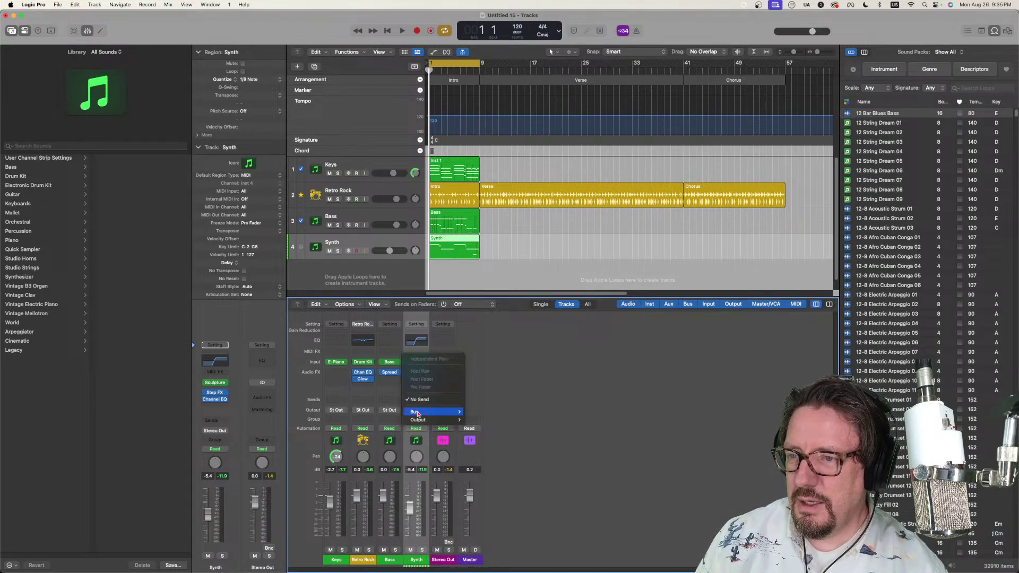
mouse_move(435, 412)
click(479, 259)
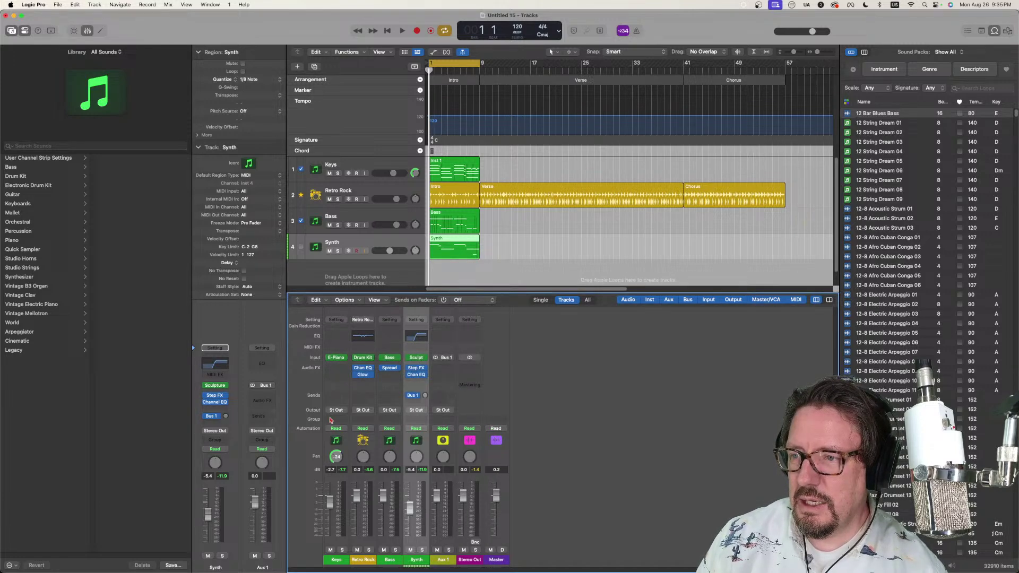
Step: Add a Bus 1 send to the Keys channel at about -12 dB and raise the Synth channel's send level
click(336, 396)
mouse_move(338, 409)
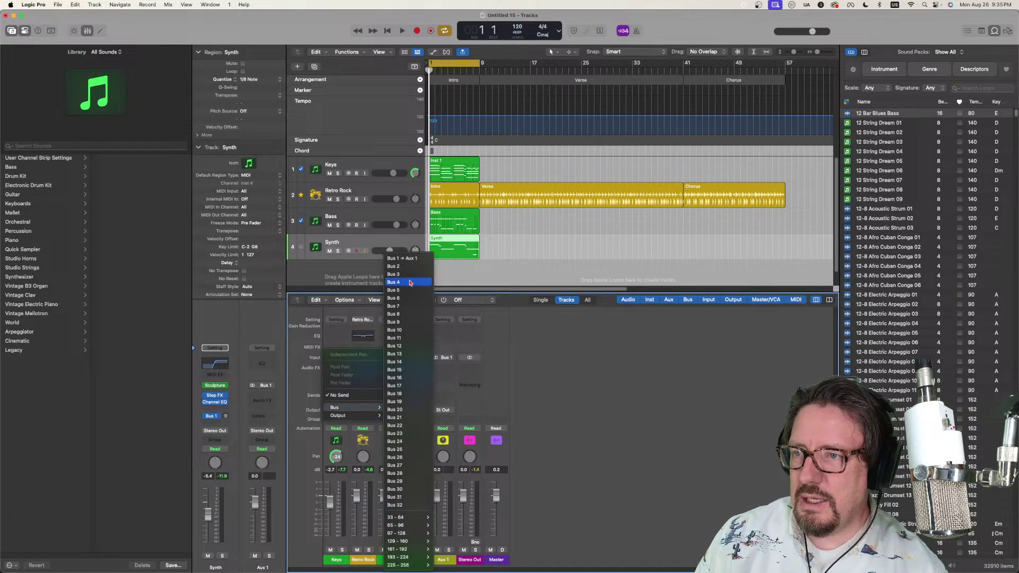
click(406, 260)
drag(345, 396, 345, 410)
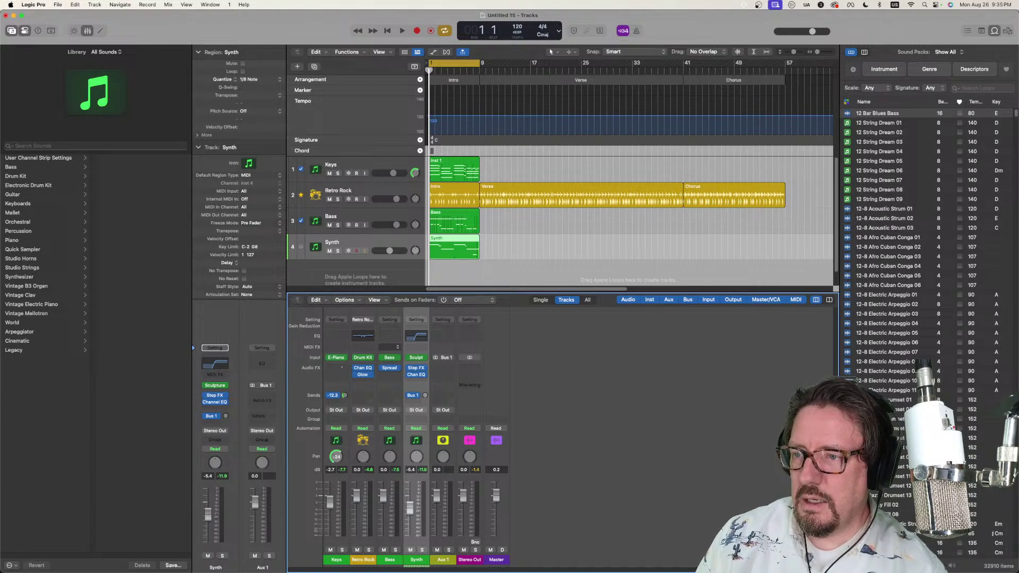
drag(424, 398, 442, 336)
Step: Insert a stereo ChromaVerb reverb on the Aux 1 channel and load its Vocal Plate preset from the Halls category
click(442, 370)
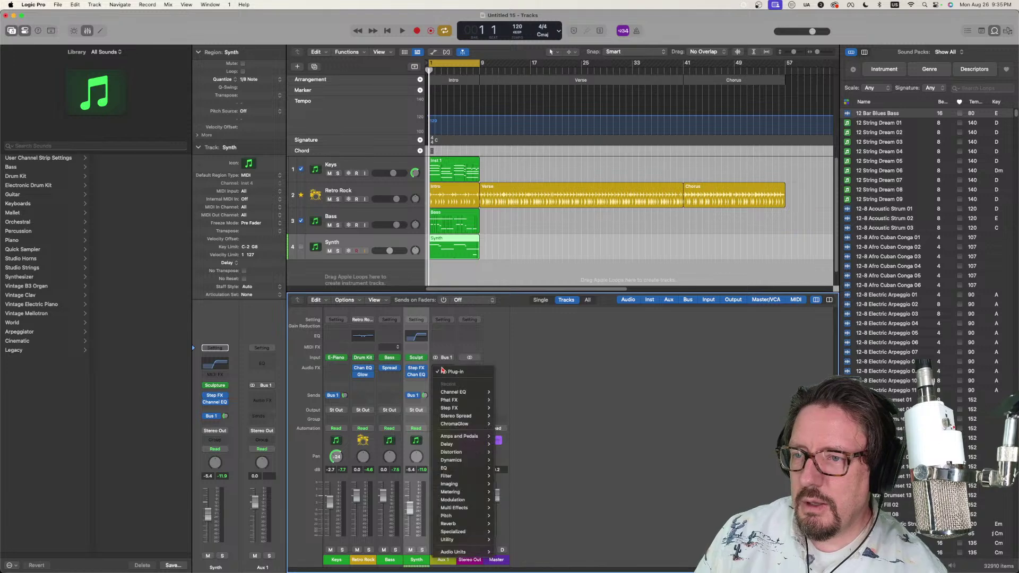
mouse_move(456, 438)
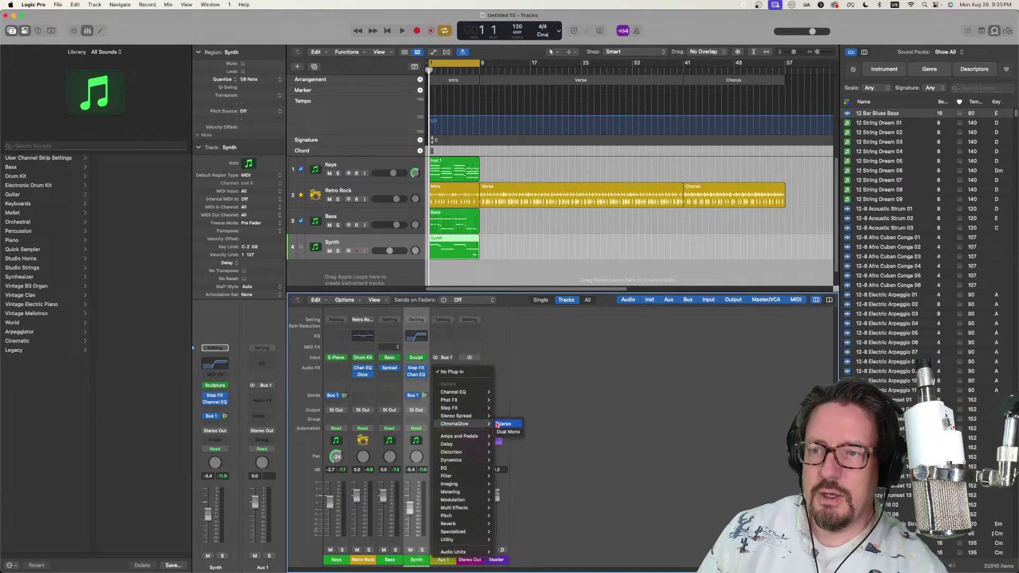
mouse_move(453, 519)
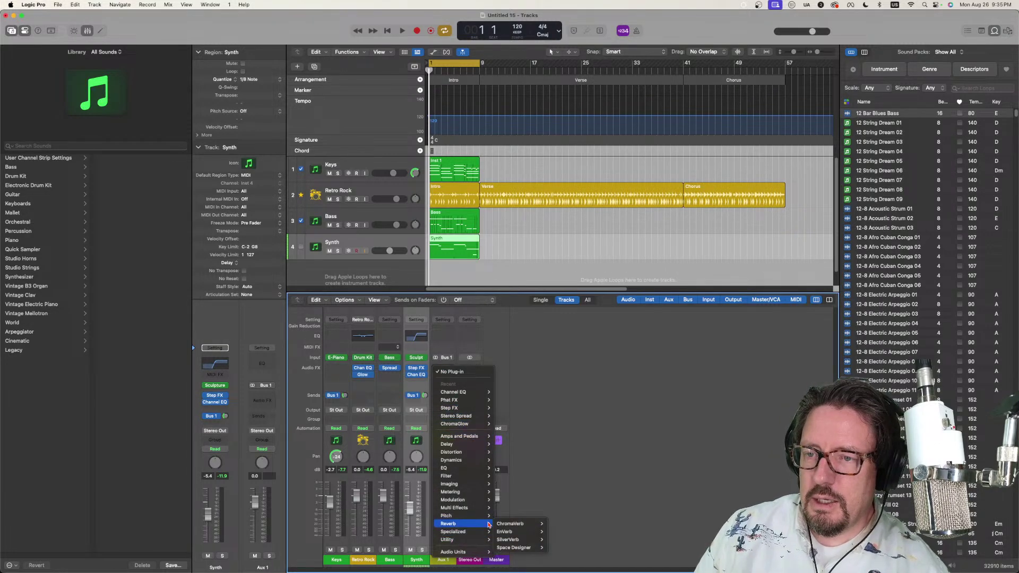
mouse_move(505, 523)
click(561, 524)
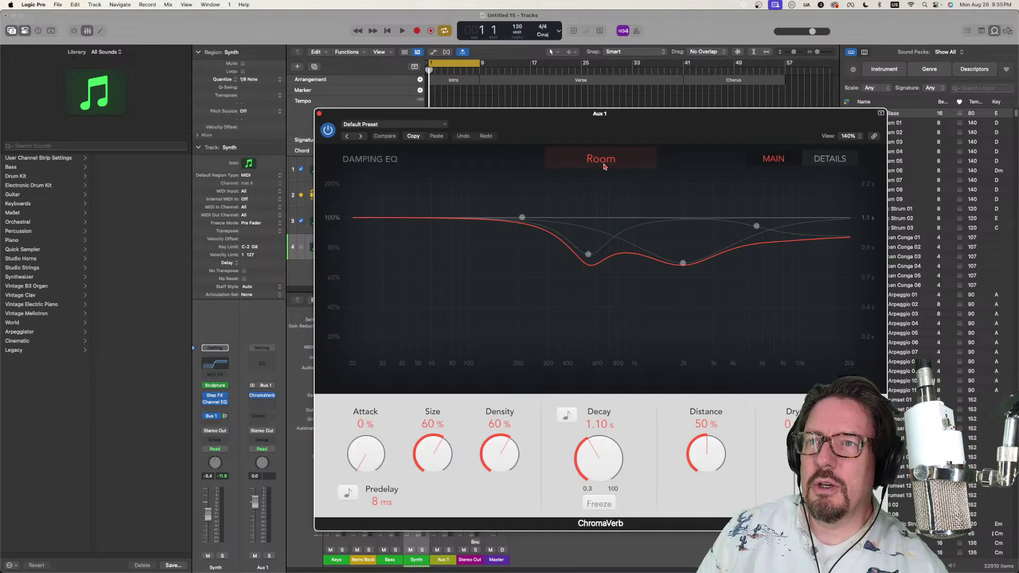
click(383, 125)
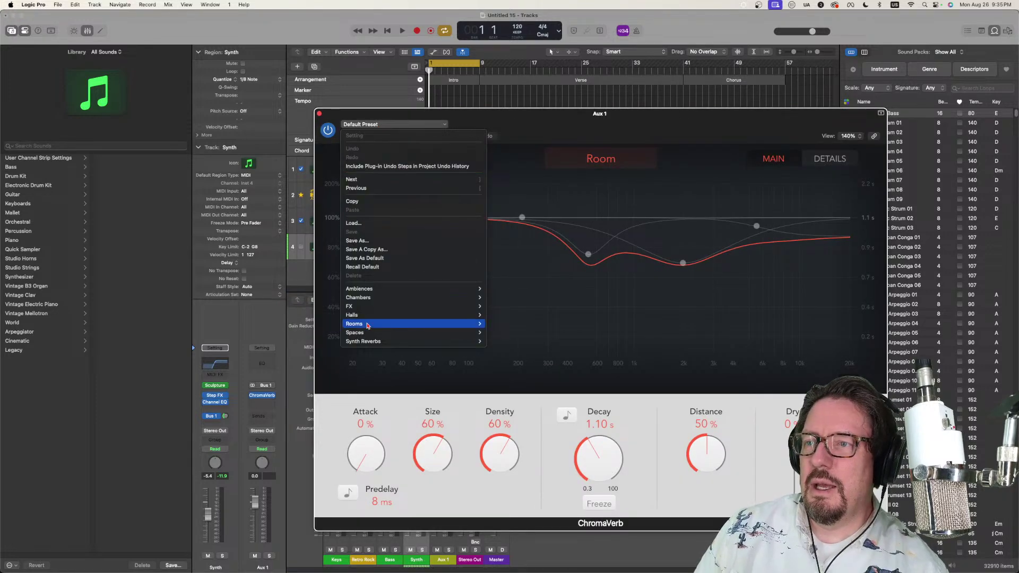
mouse_move(366, 315)
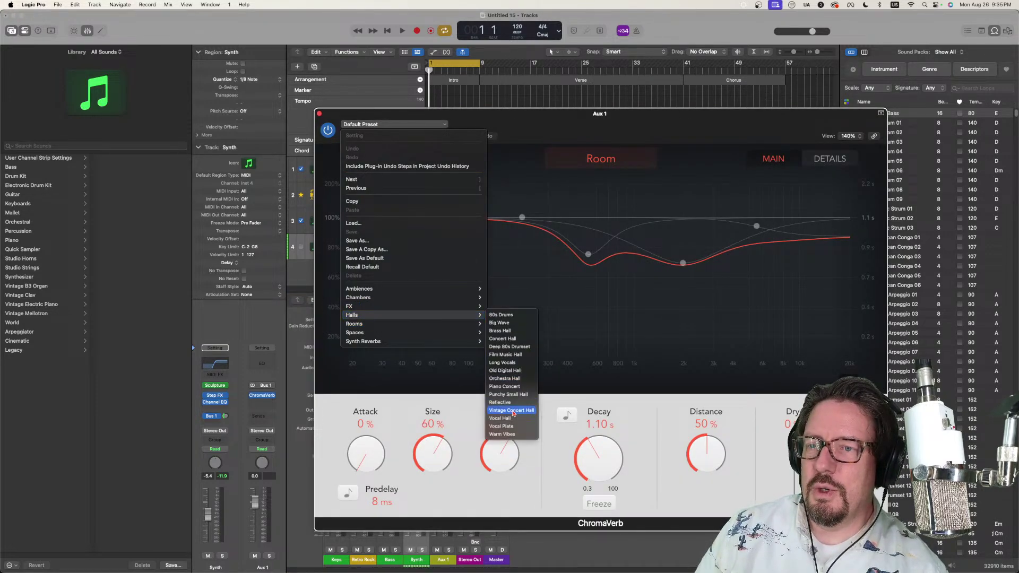
click(507, 426)
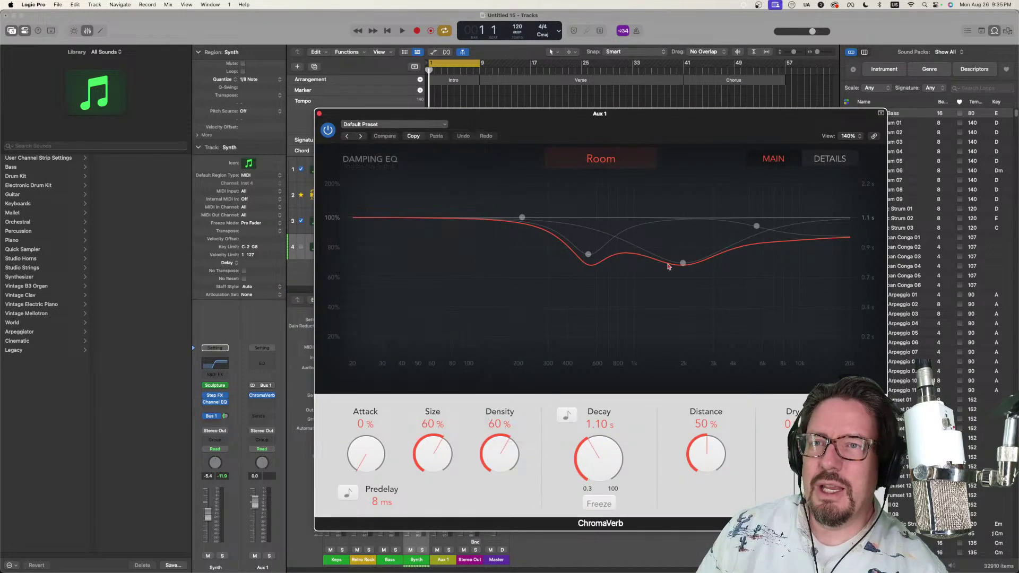
Step: In ChromaVerb's output EQ, enable a low cut between 100 and 200 Hz and set the high cut to 3800 Hz with Q 0.75
click(831, 160)
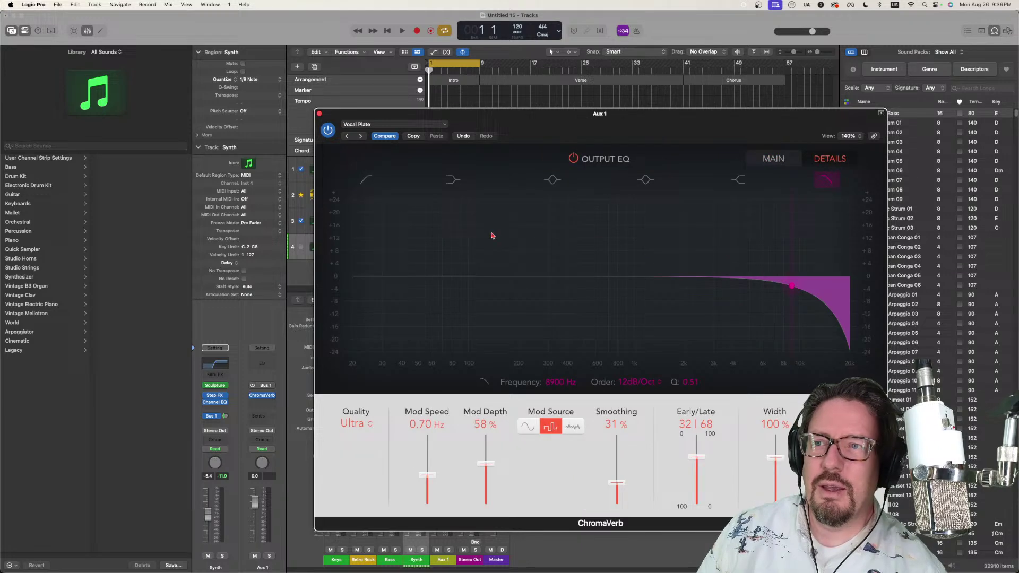
click(365, 180)
drag(355, 286, 512, 271)
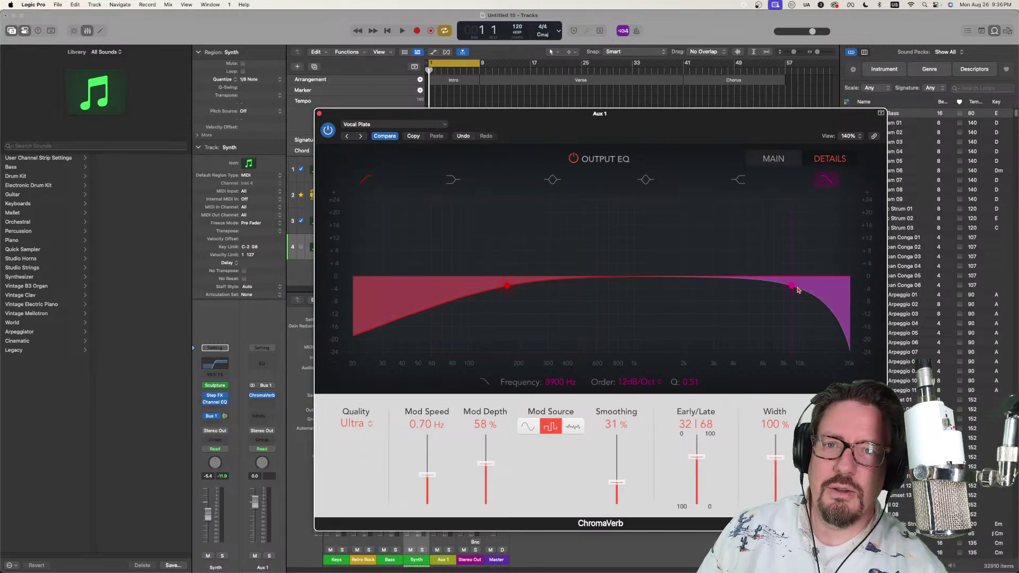
drag(796, 290, 736, 283)
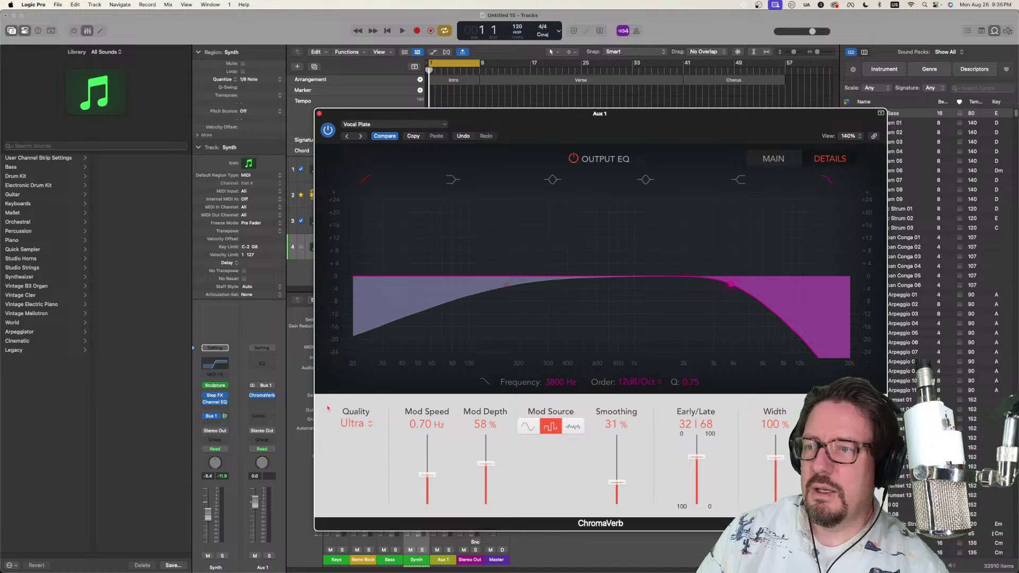
click(320, 115)
Step: Play the mix, fine-tune the Synth channel's Bus 1 send level and check the ChromaGlow settings on Retro Rock
key(space)
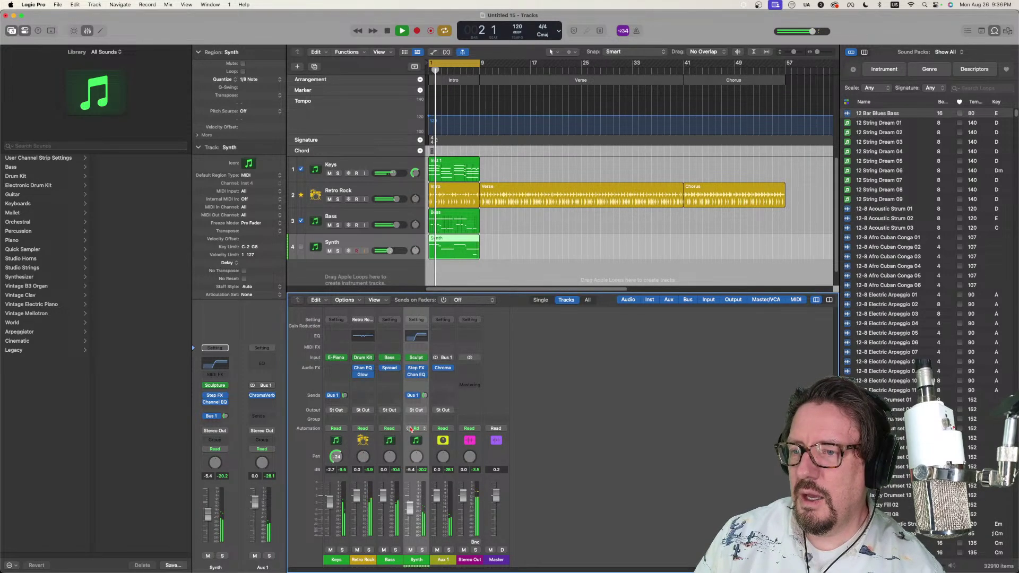
drag(424, 398, 423, 394)
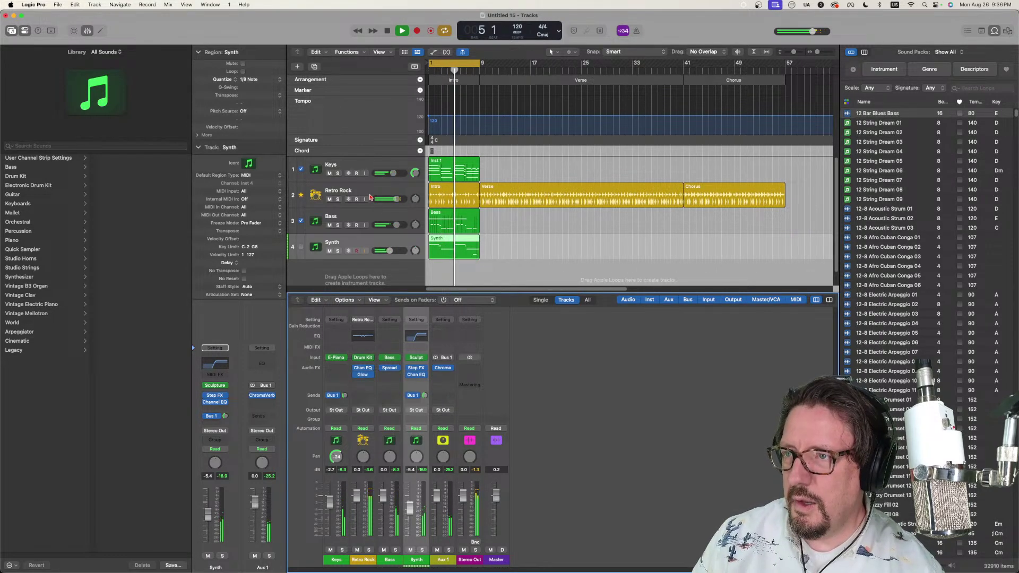
click(449, 201)
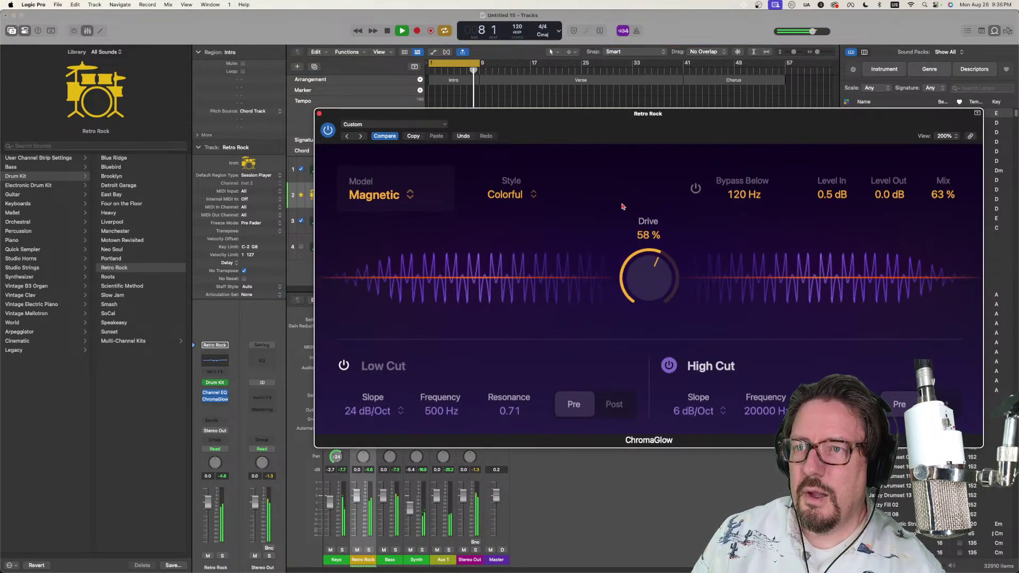
click(320, 113)
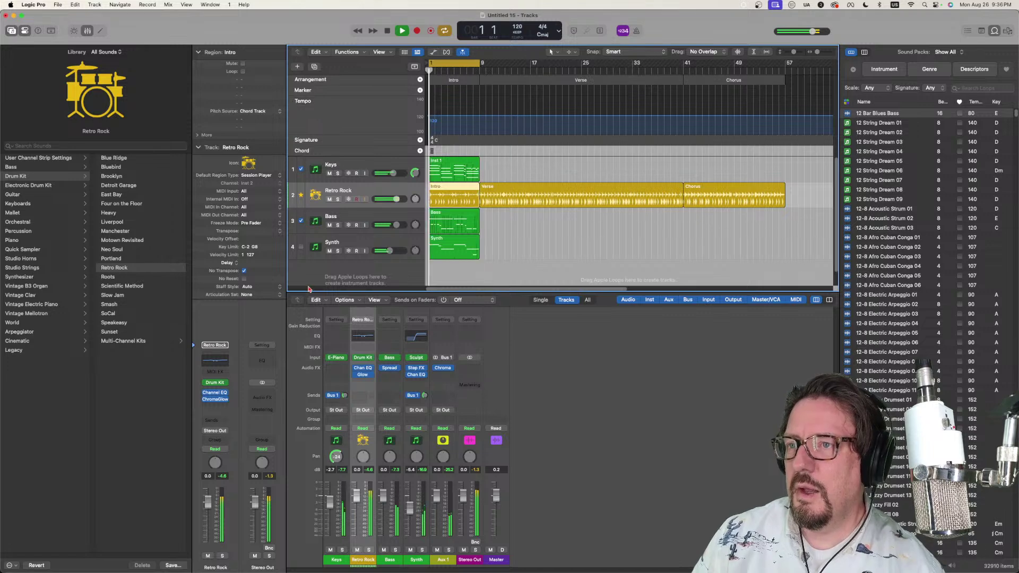
Step: Add a Channel EQ to the Keys track during playback, with -2.5 dB at 300 Hz and a +6.1 dB high shelf at 995 Hz
click(364, 171)
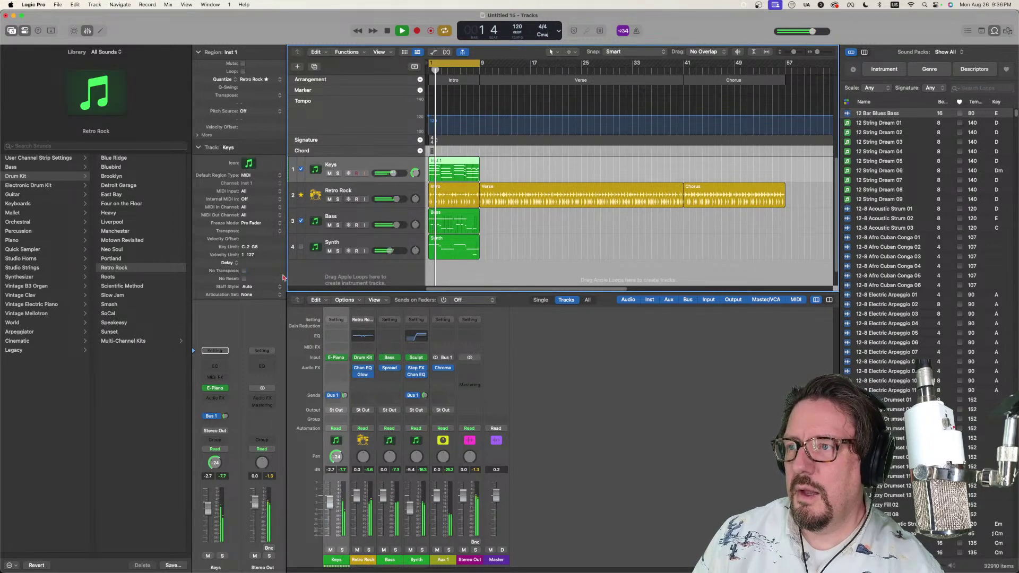
click(213, 373)
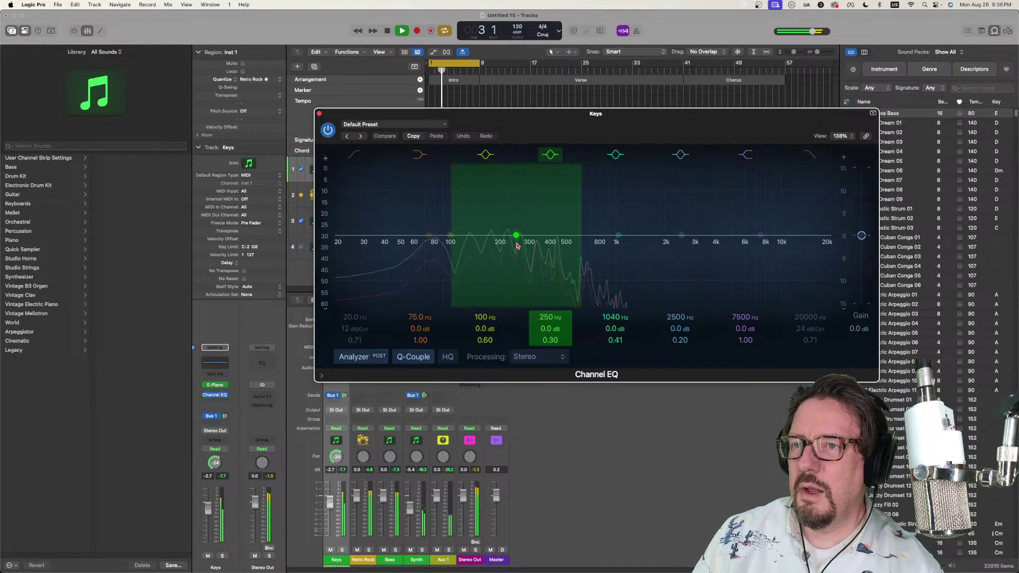
drag(528, 237, 525, 251)
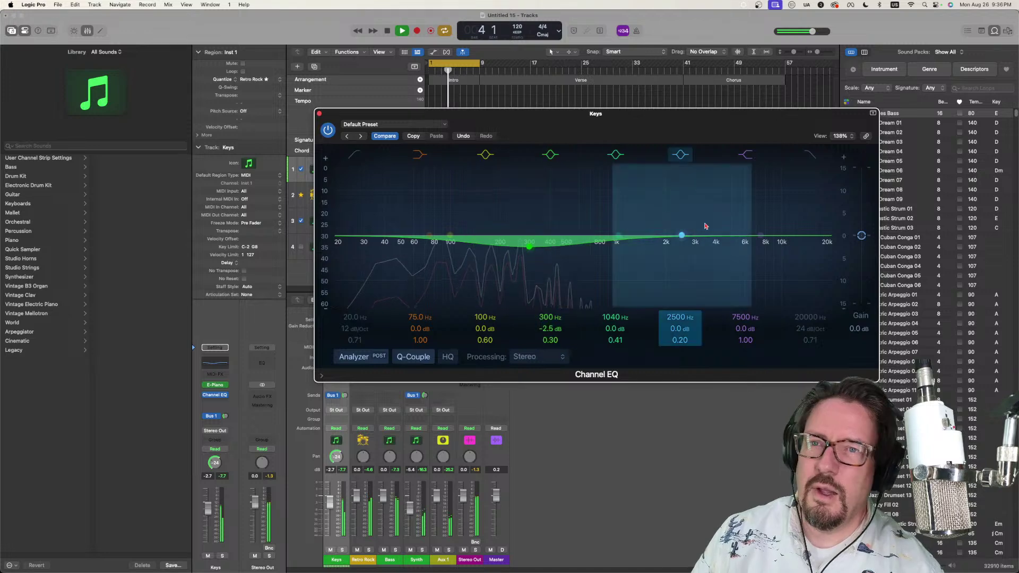
drag(762, 234, 610, 205)
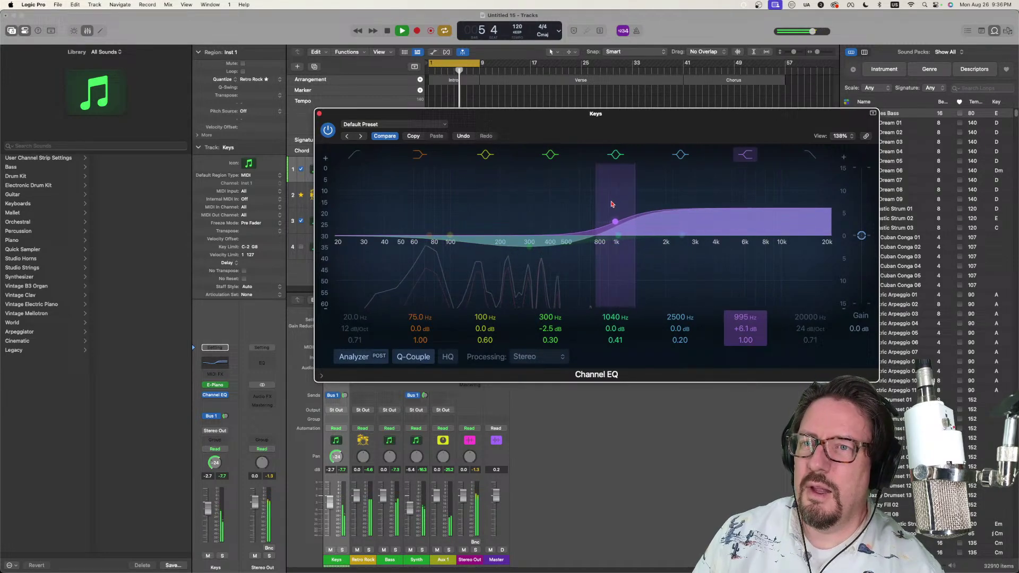
click(320, 114)
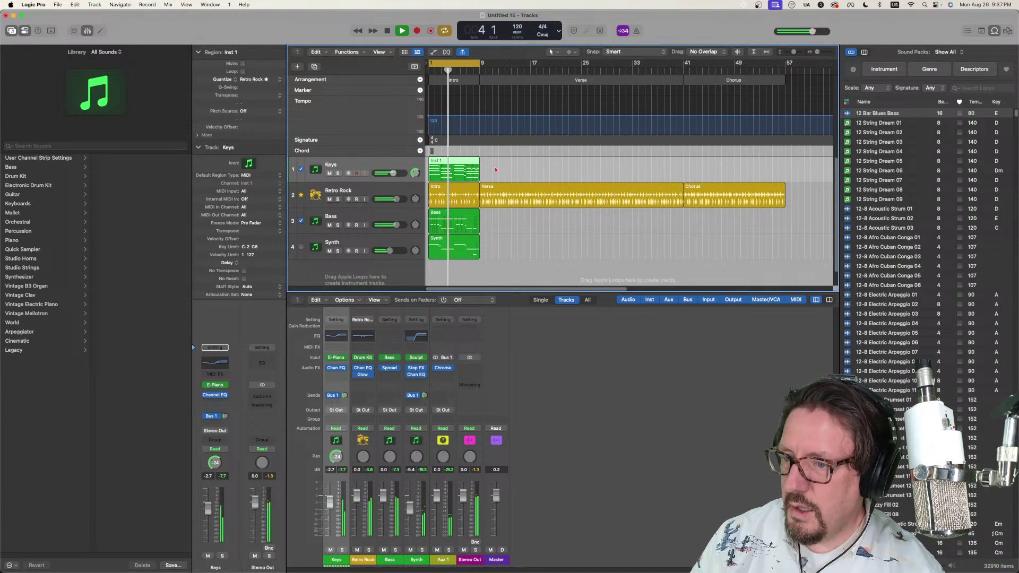
key(space)
Step: Set the cycle range to bars 9 to 25 of the Verse and rehearse the Keys part over the drums
drag(457, 64, 683, 63)
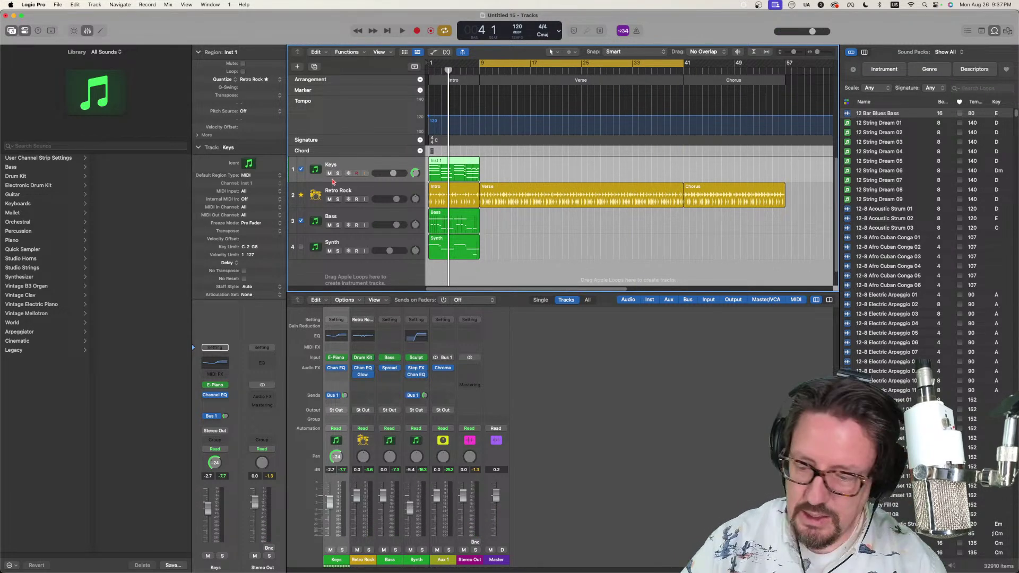
key(space)
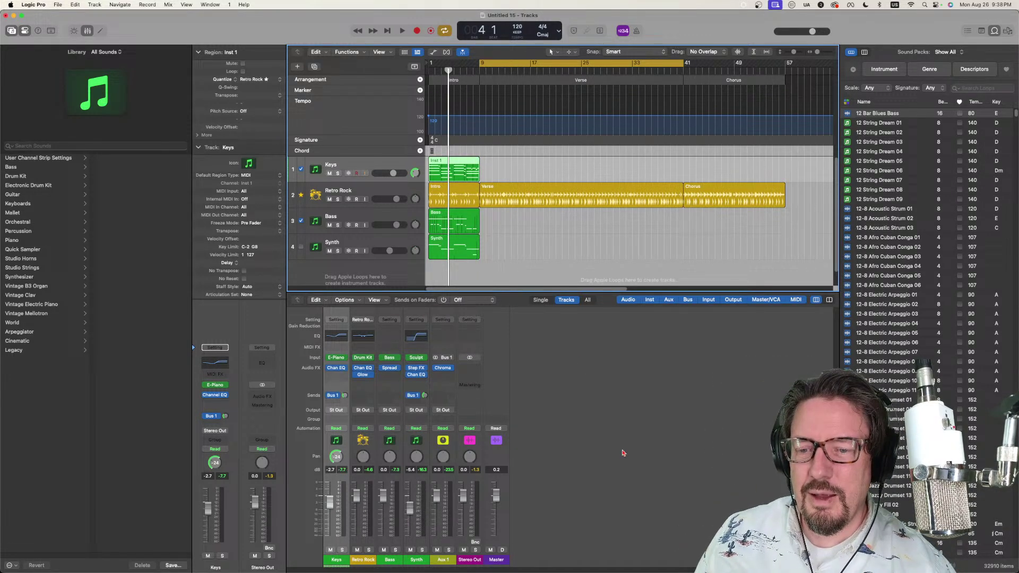
mouse_move(350, 572)
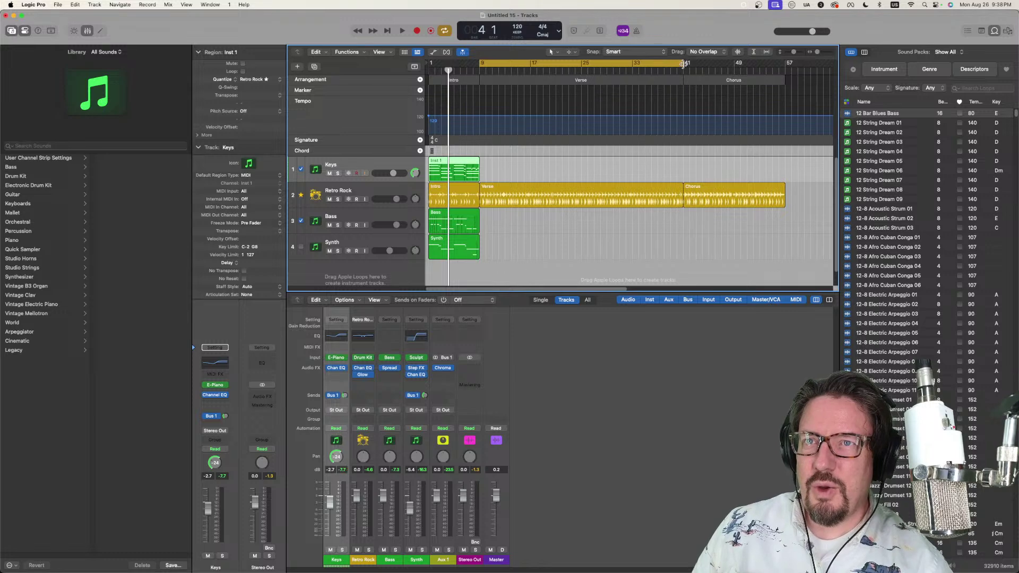
drag(684, 63, 571, 71)
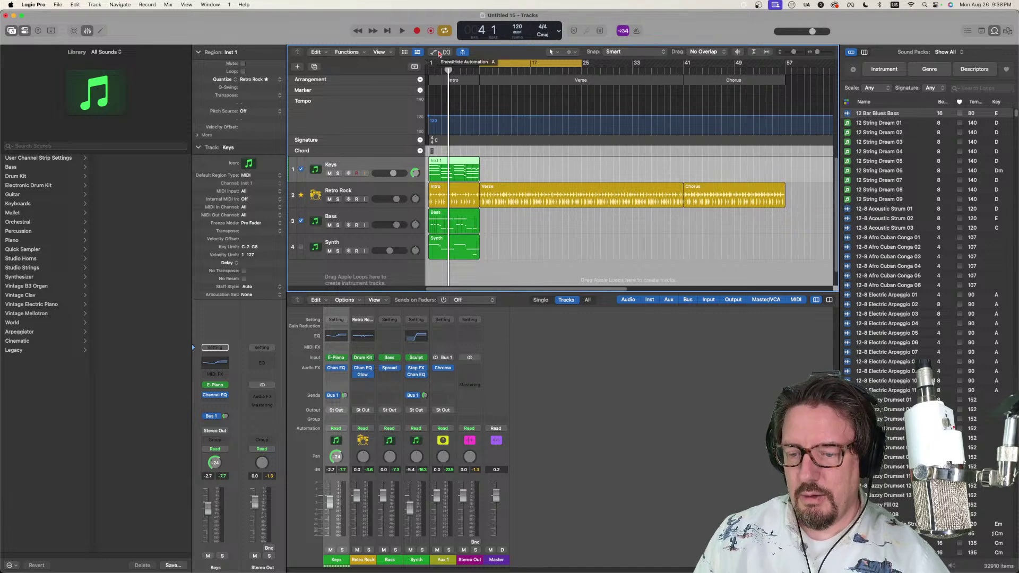
key(space)
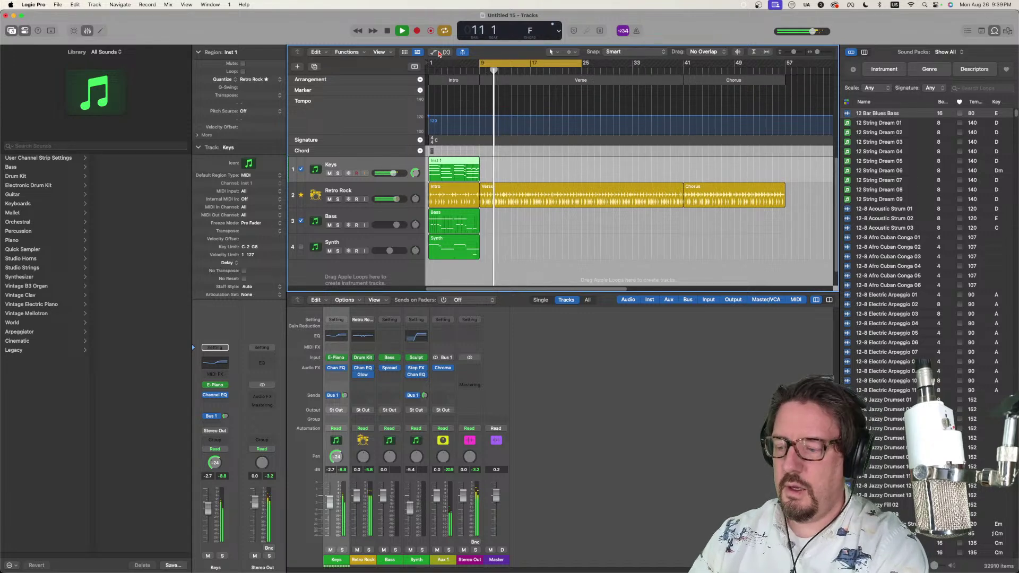
key(space)
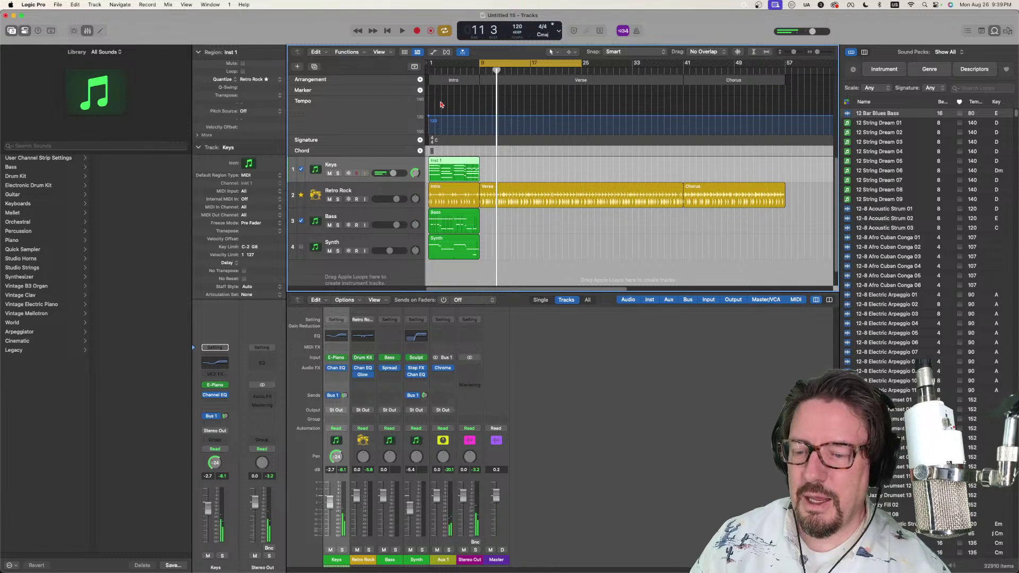
Step: Record a trial Keys take over bars 9 to 25, audition it with Retro Rock groove quantization and delete it
key(r)
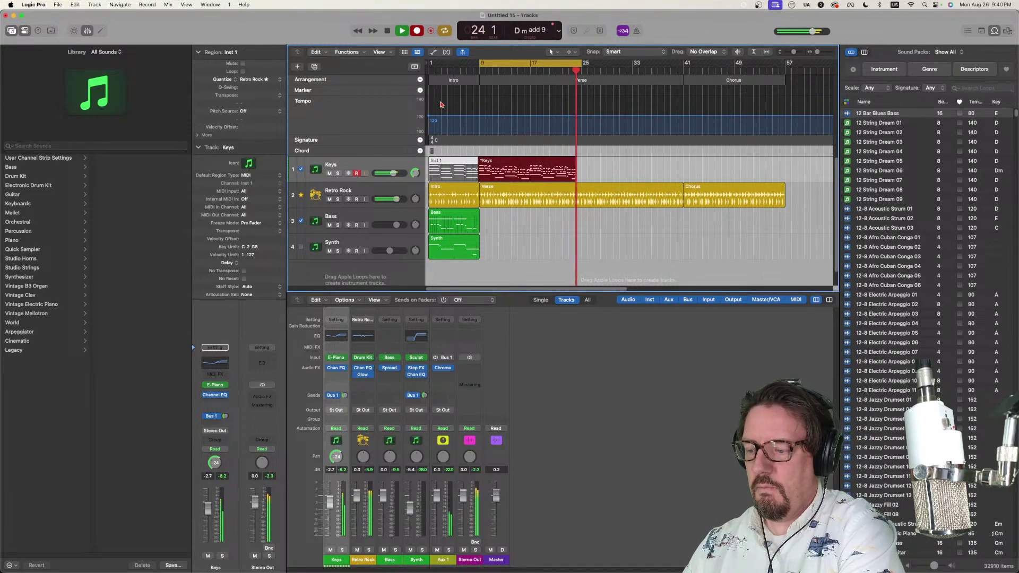
key(space)
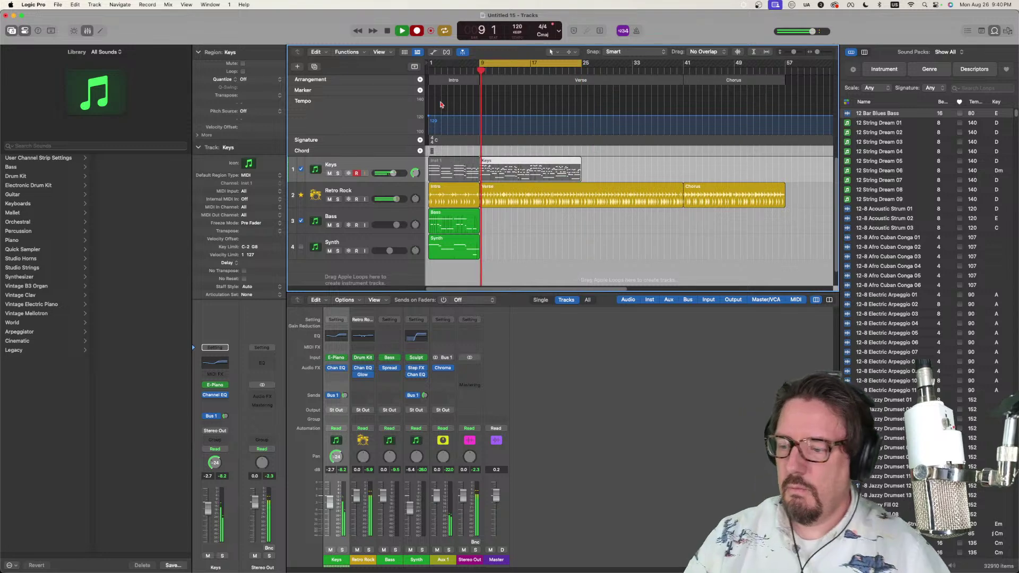
key(space)
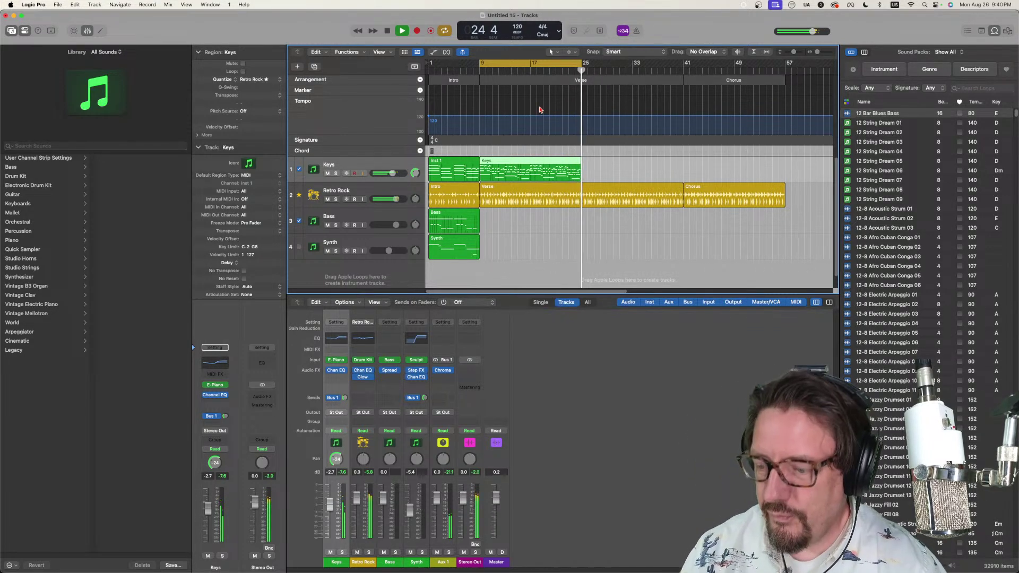
key(space)
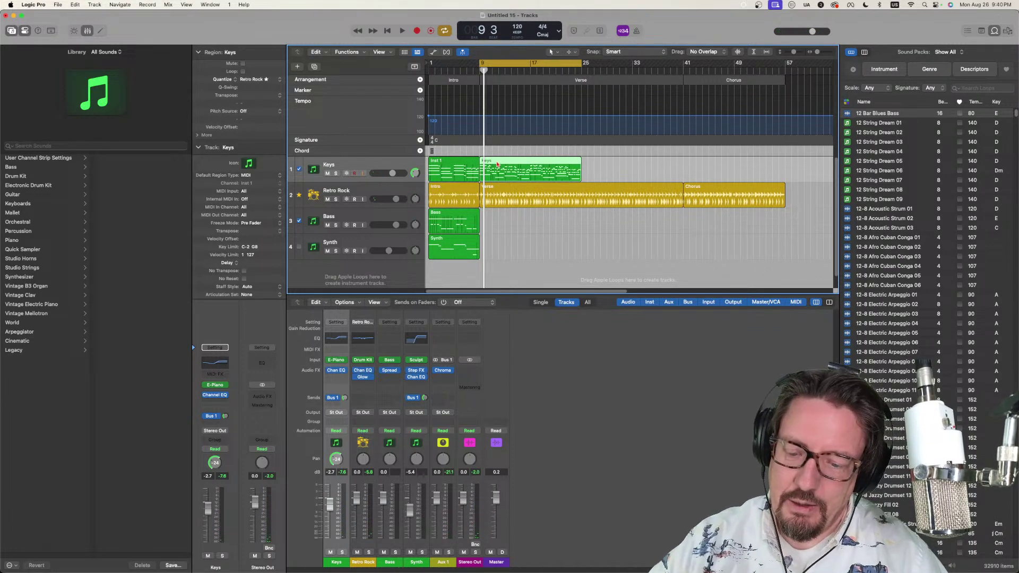
key(space)
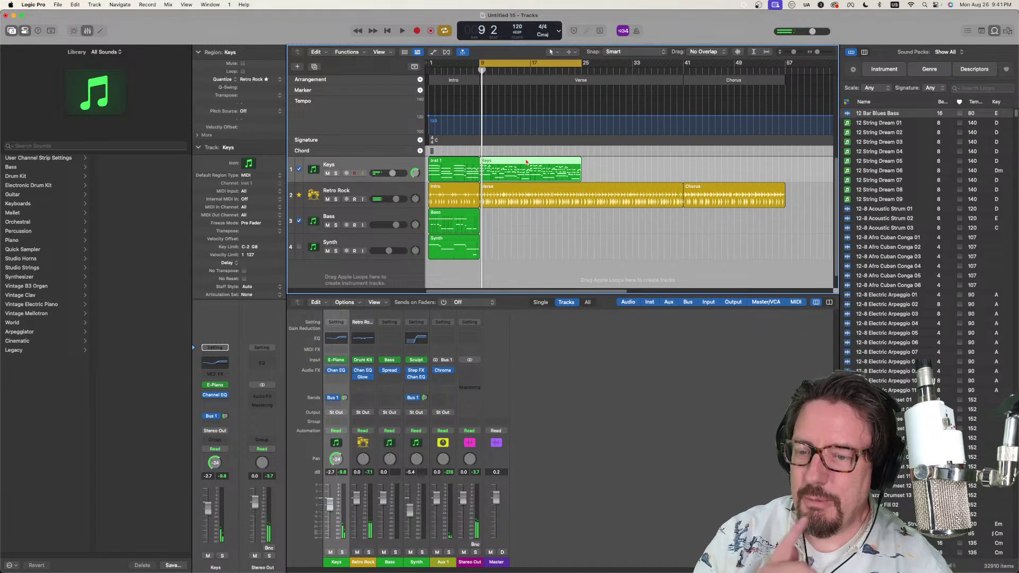
key(Delete)
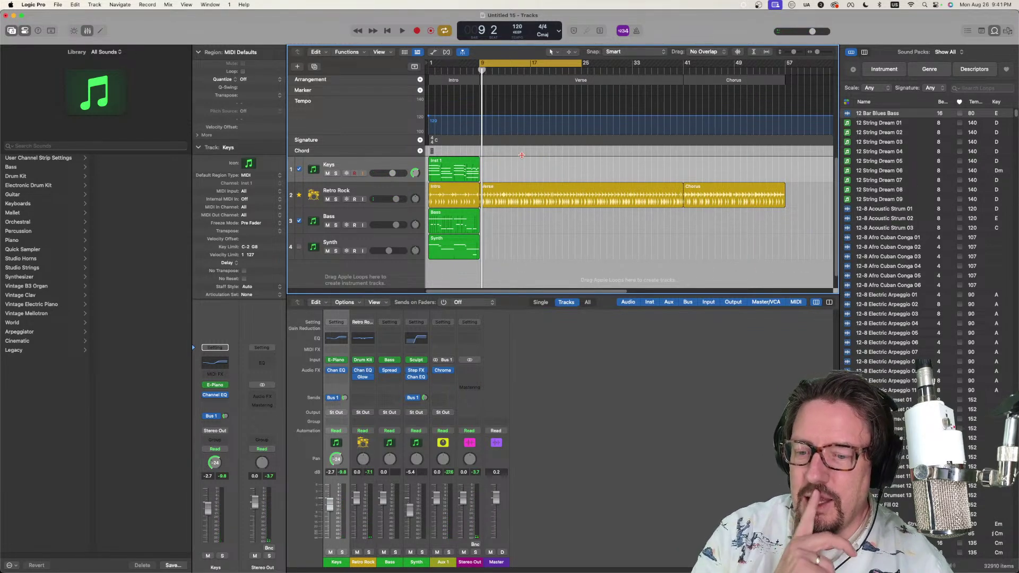
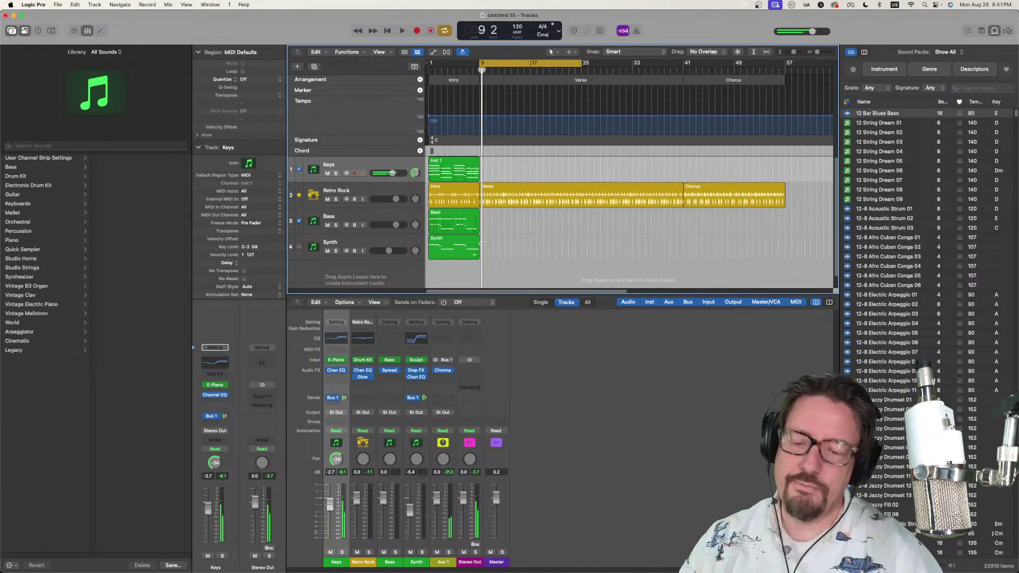
key(r)
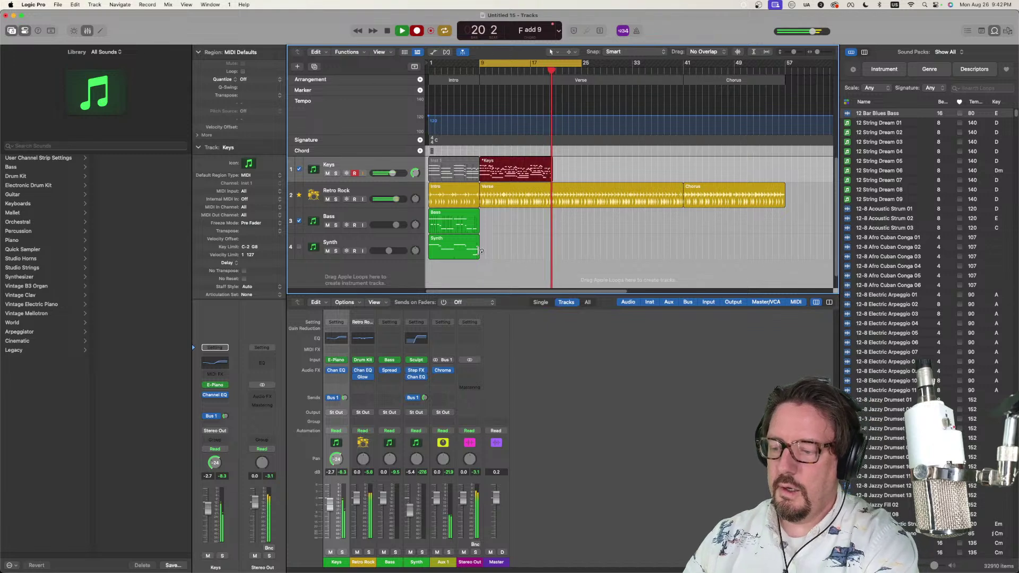
key(space)
key(super+z)
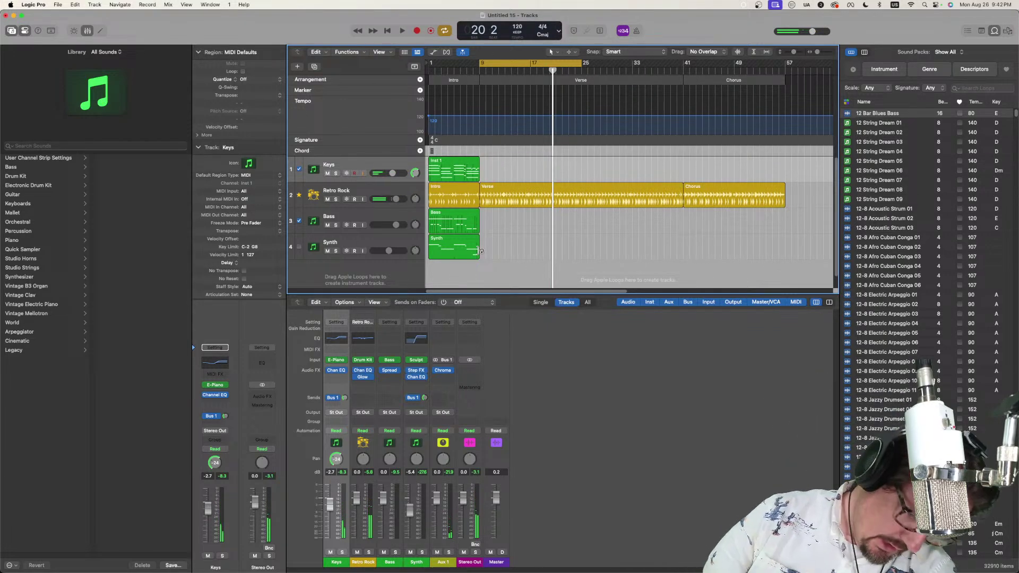
key(r)
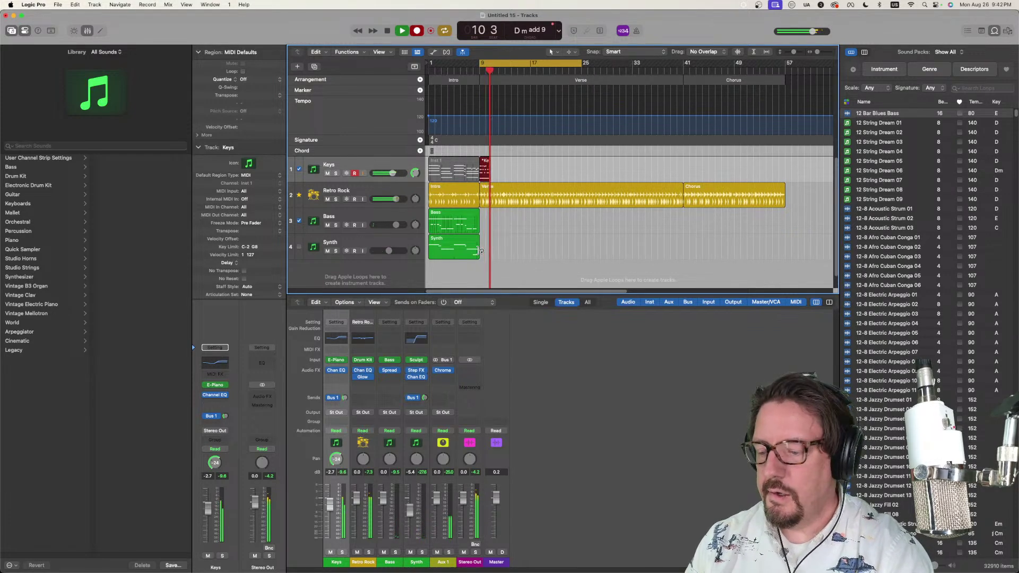
key(space)
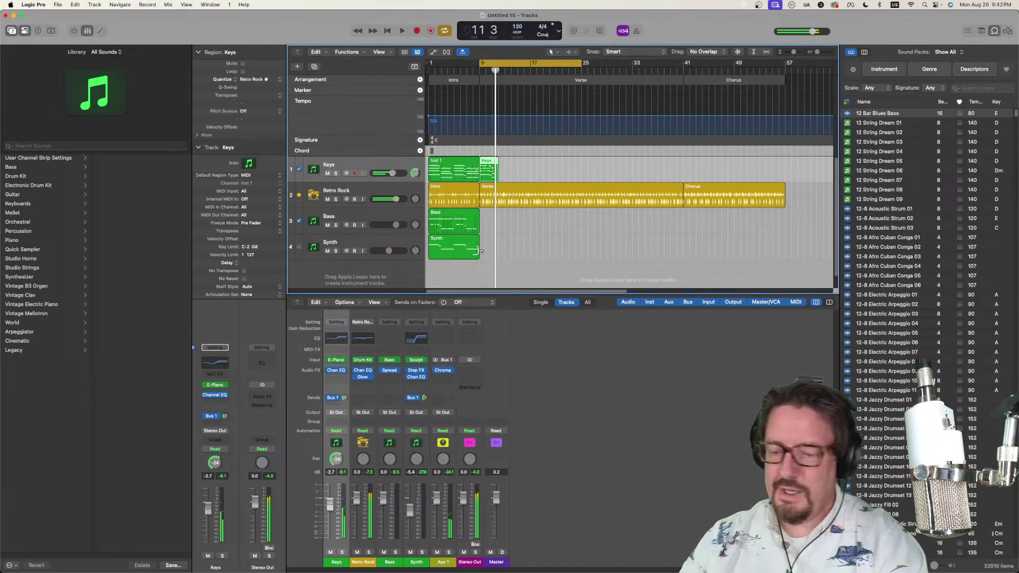
key(Delete)
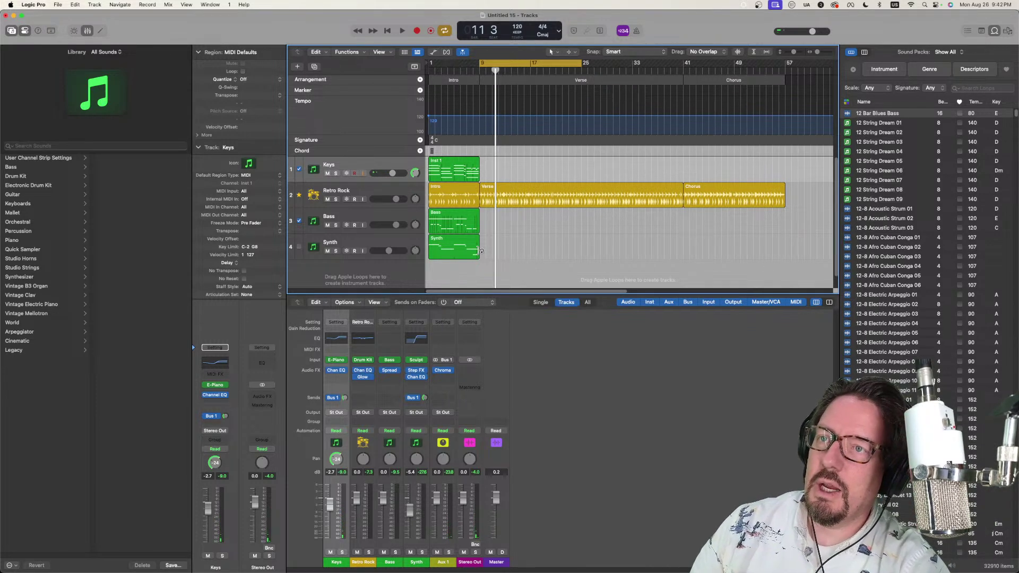
Step: Record a full Keys take over bars 9 to 25 of the Verse and play it back from bar 9
key(r)
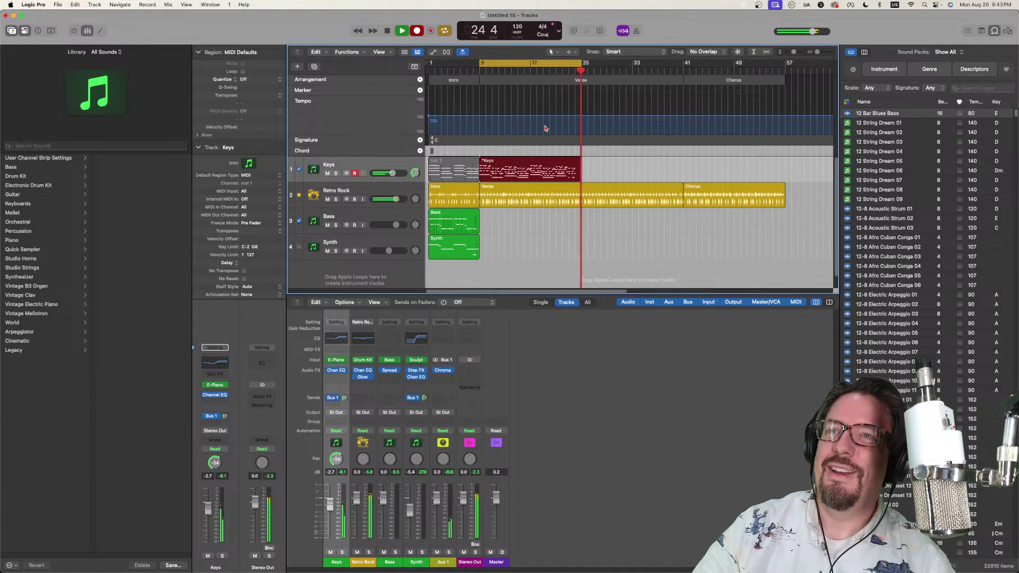
key(space)
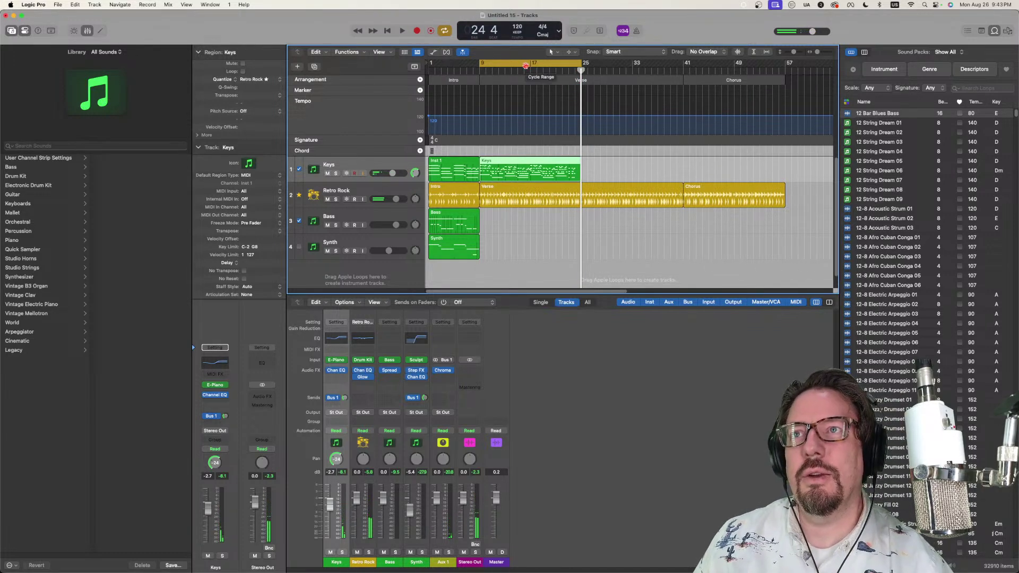
key(space)
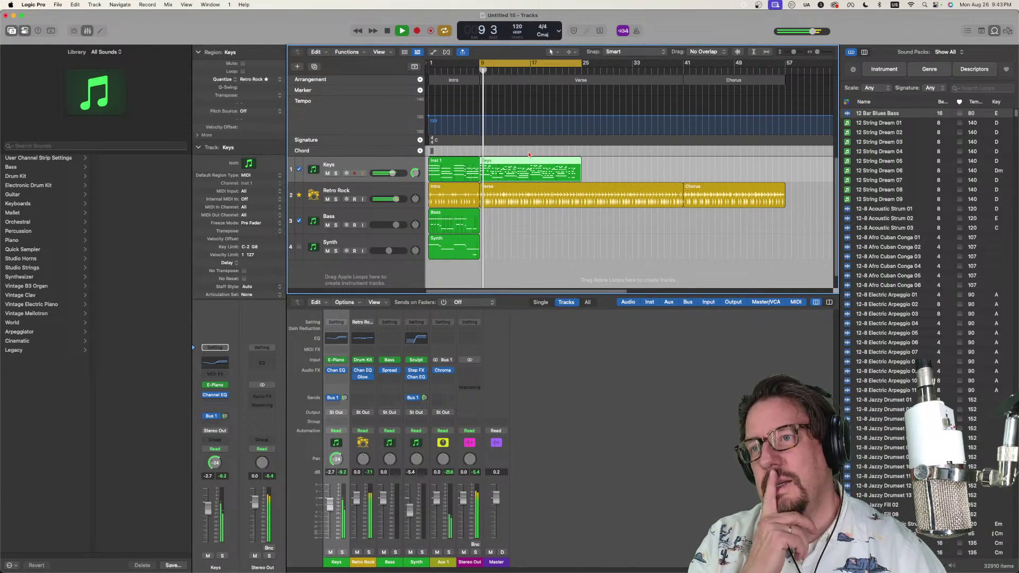
Step: Rehearse the Bass part over the new Keys take and record it on the Bass track from bar 9
click(375, 233)
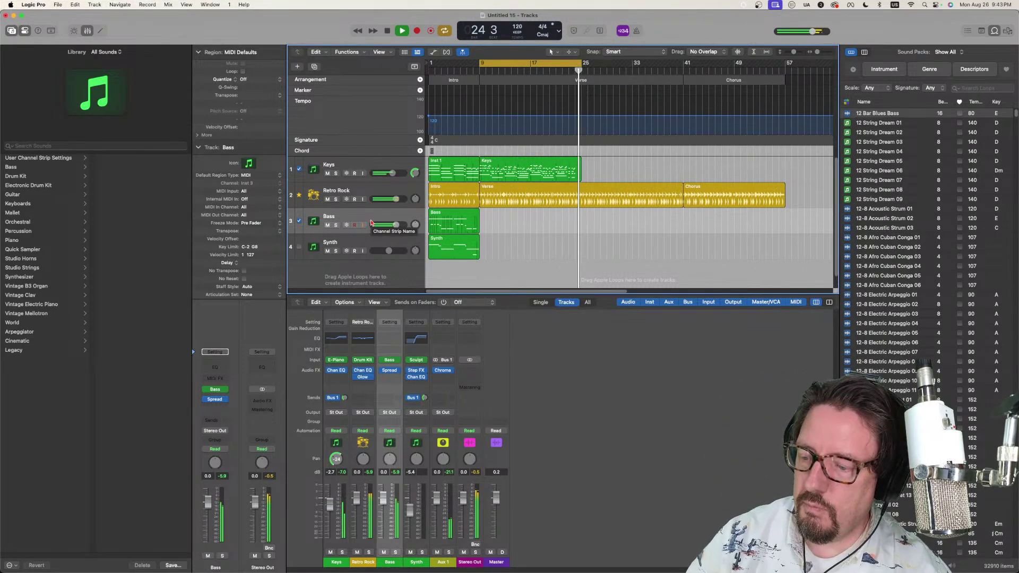
key(space)
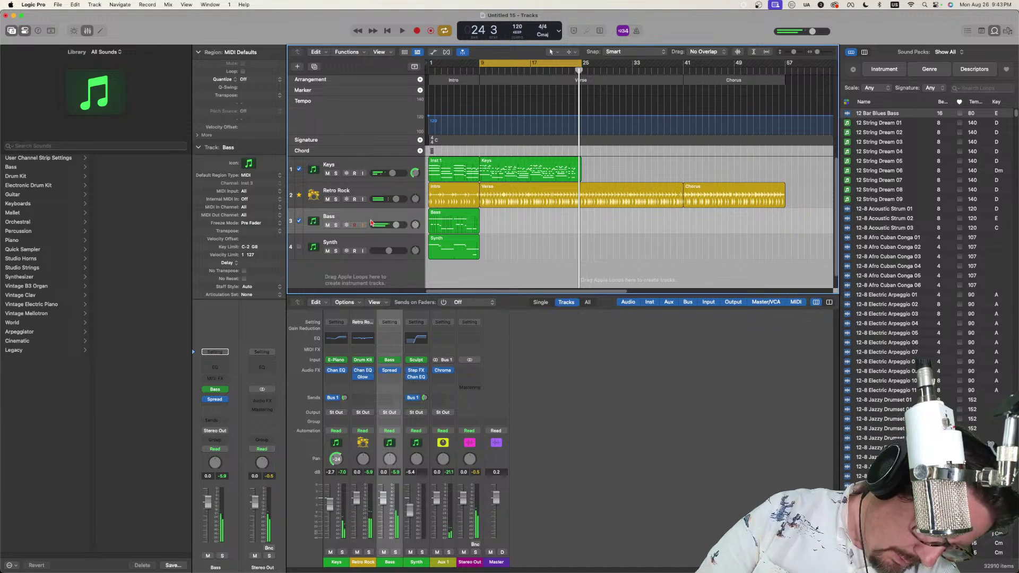
key(r)
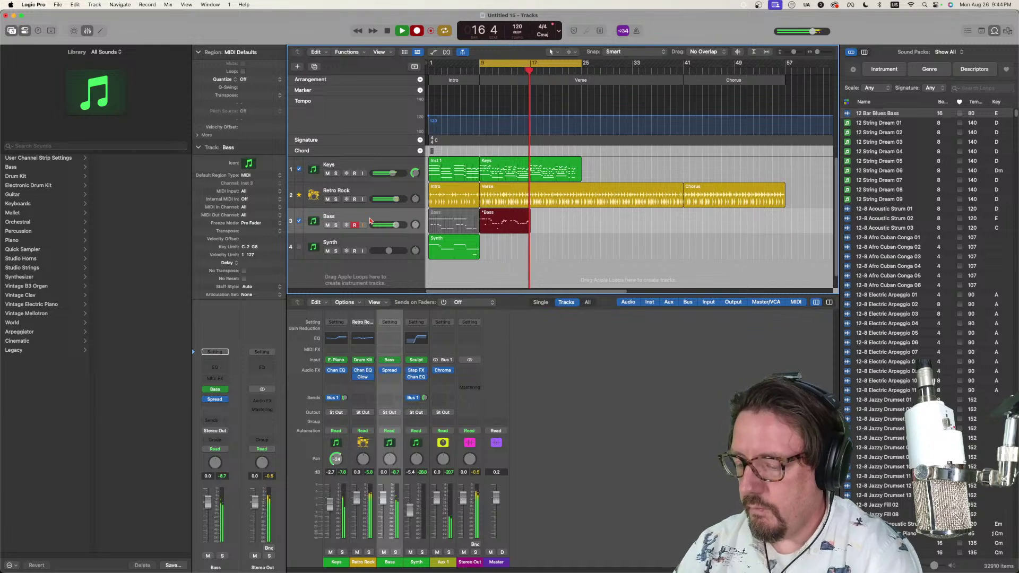
key(space)
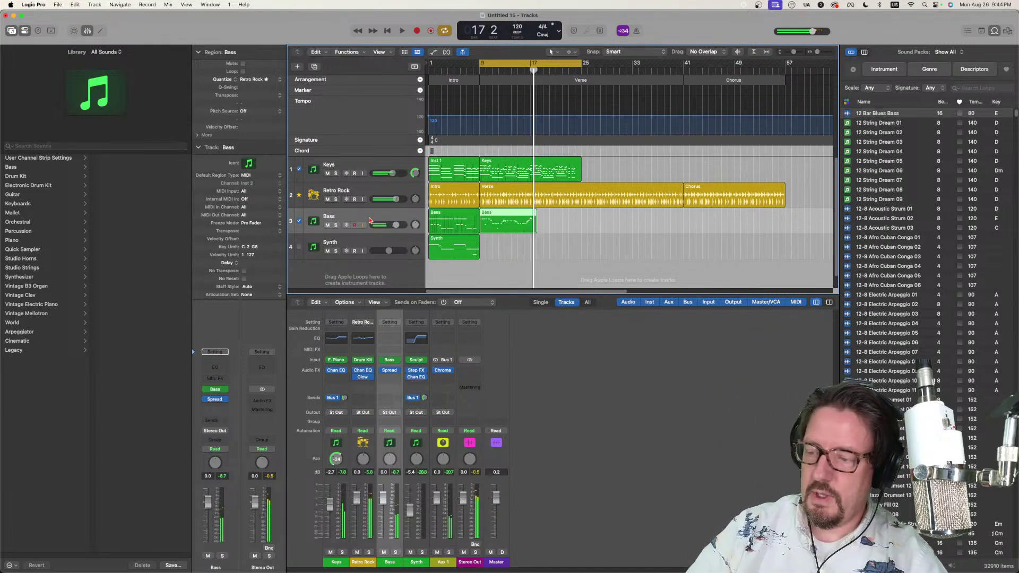
key(r)
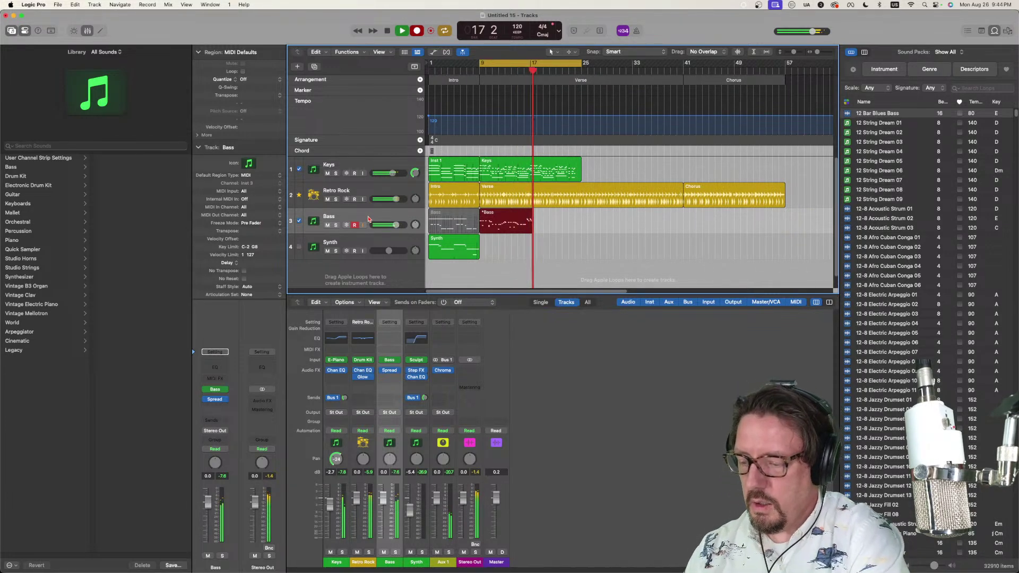
key(space)
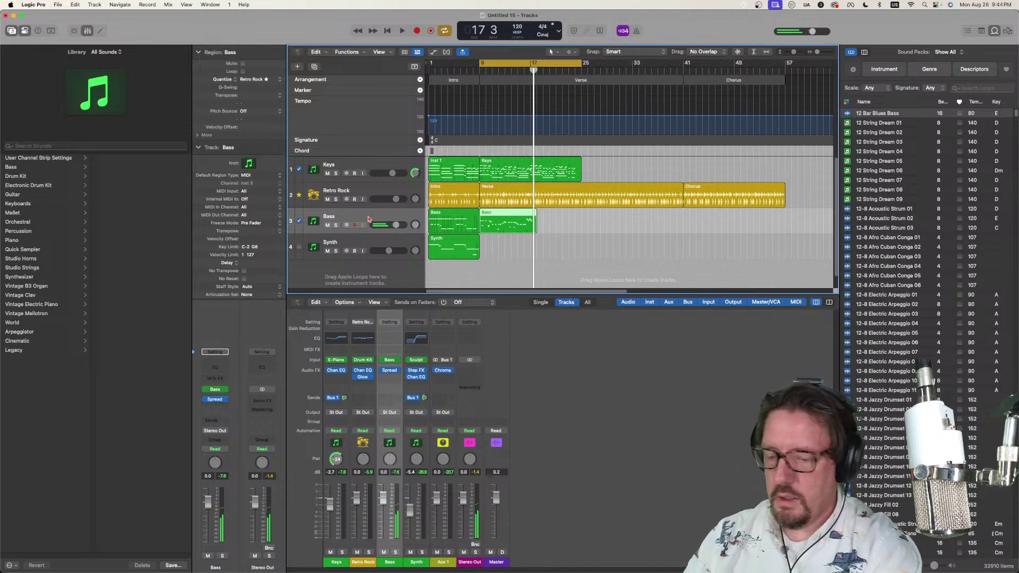
key(super+z)
key(r)
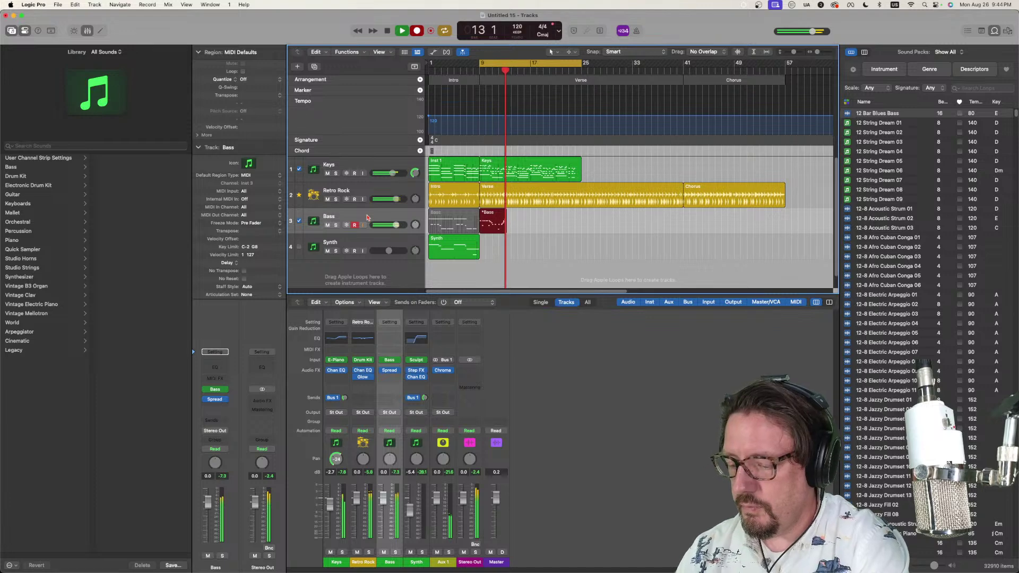
key(space)
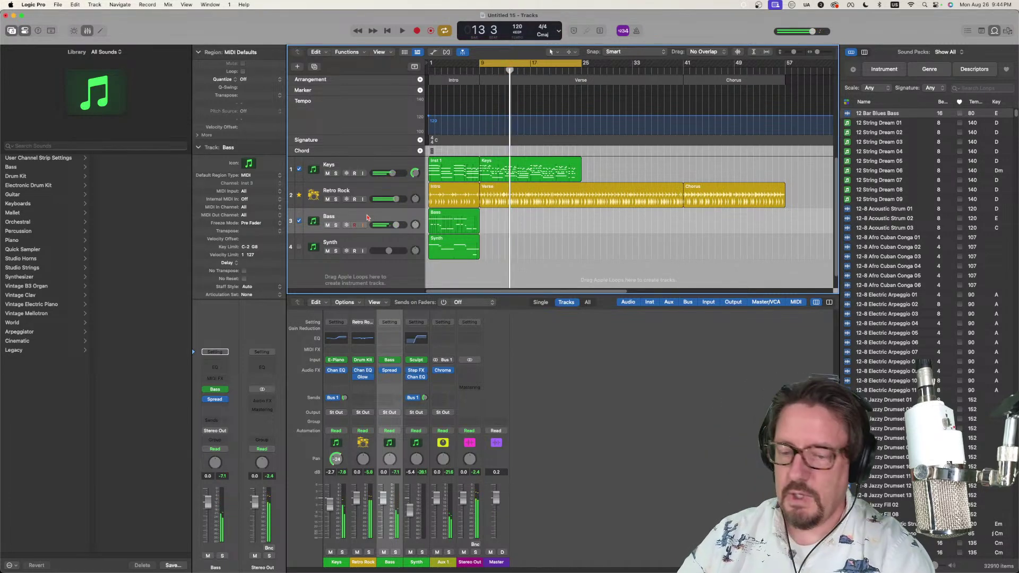
key(r)
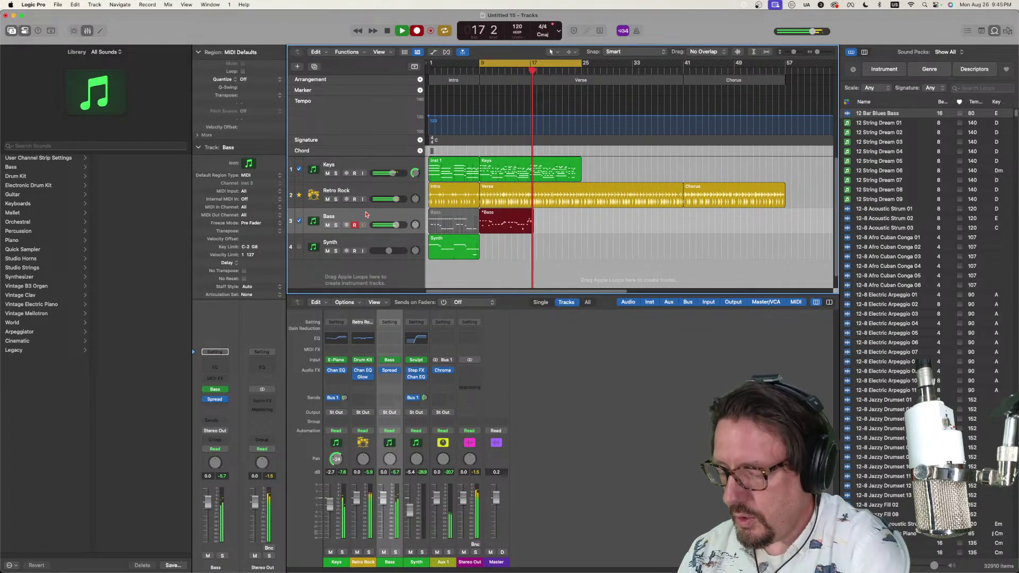
key(space)
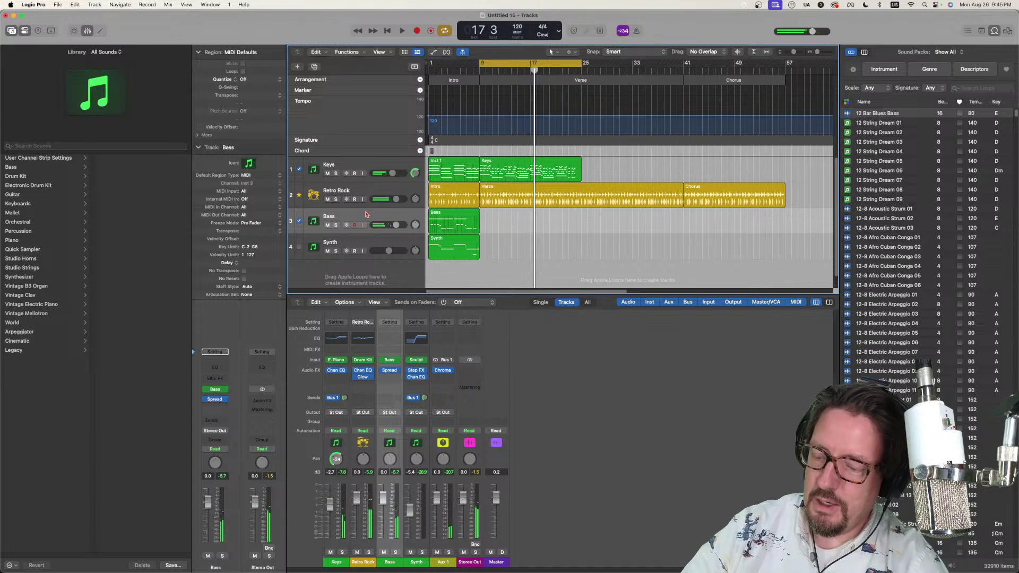
Step: Record a new bass part on the Bass track across verse bars 9 to 24 and play it back
key(r)
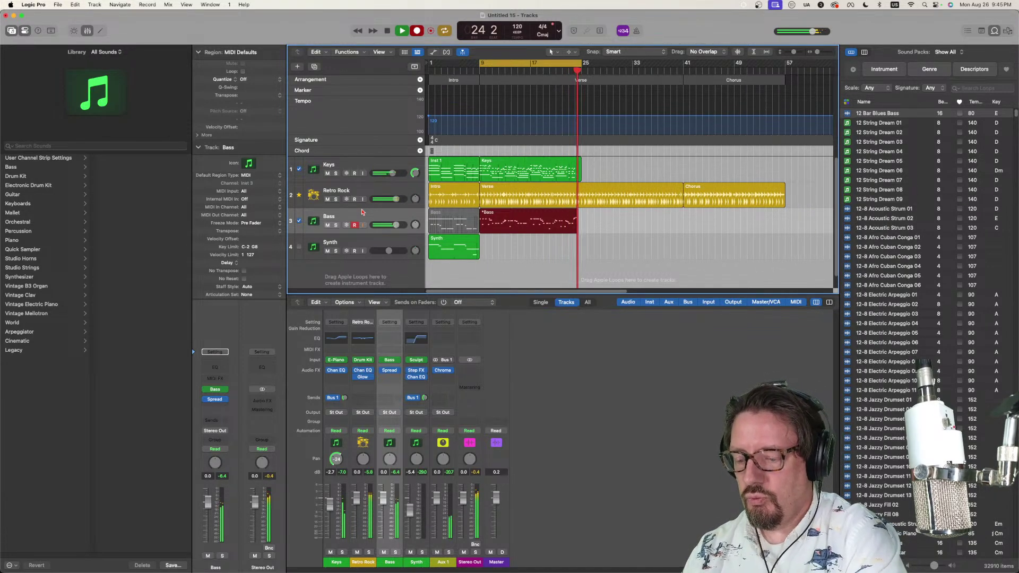
key(space)
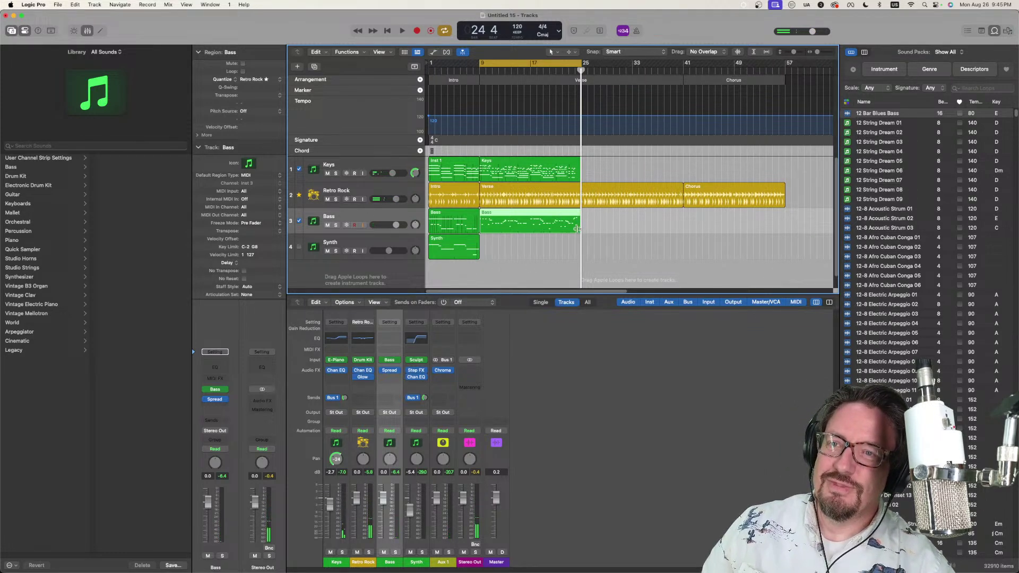
key(space)
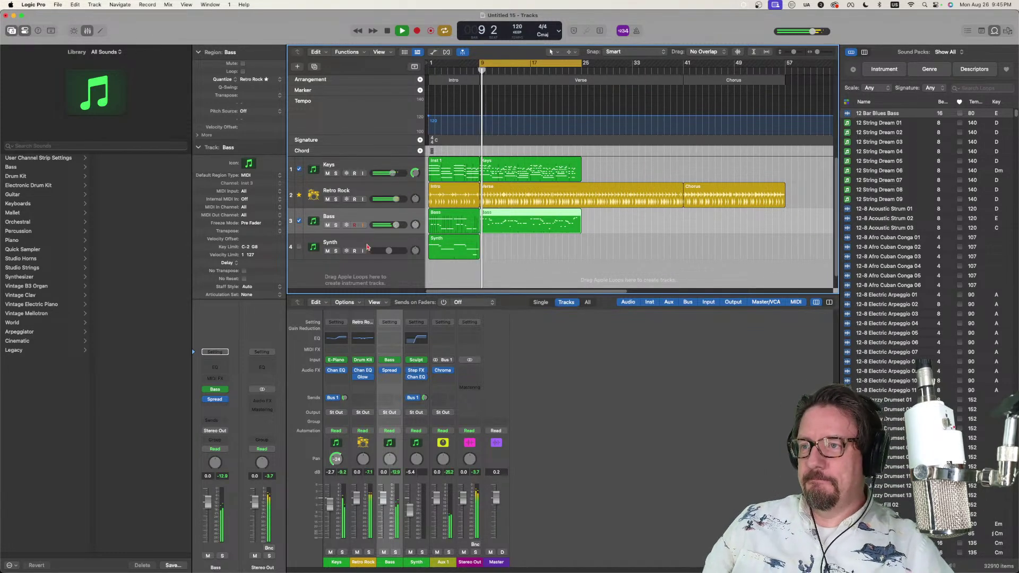
Step: Lower the Synth track's volume to -8.2 dB and record a synth part on it across verse bars 9 to 24
click(365, 250)
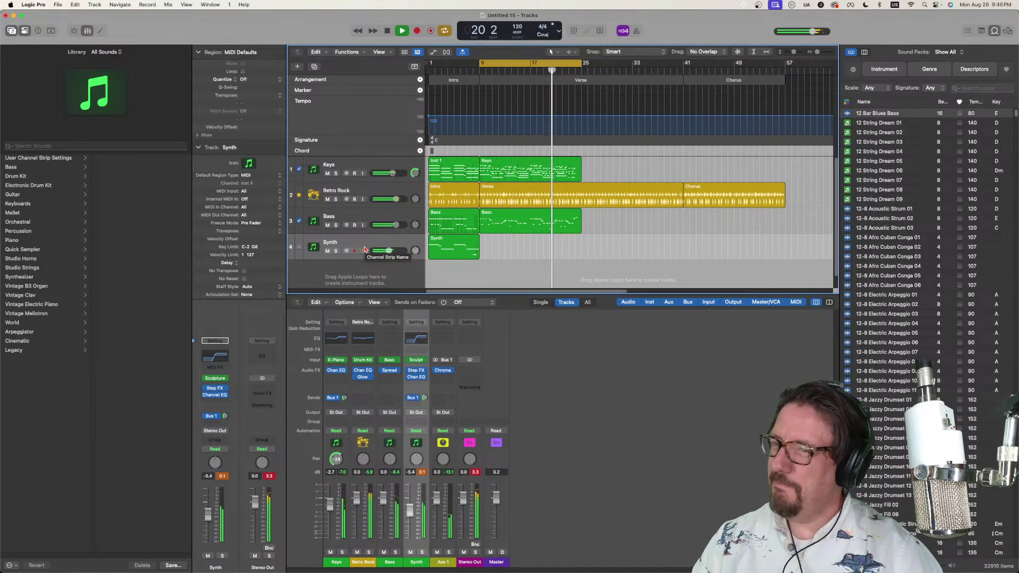
drag(384, 253, 380, 252)
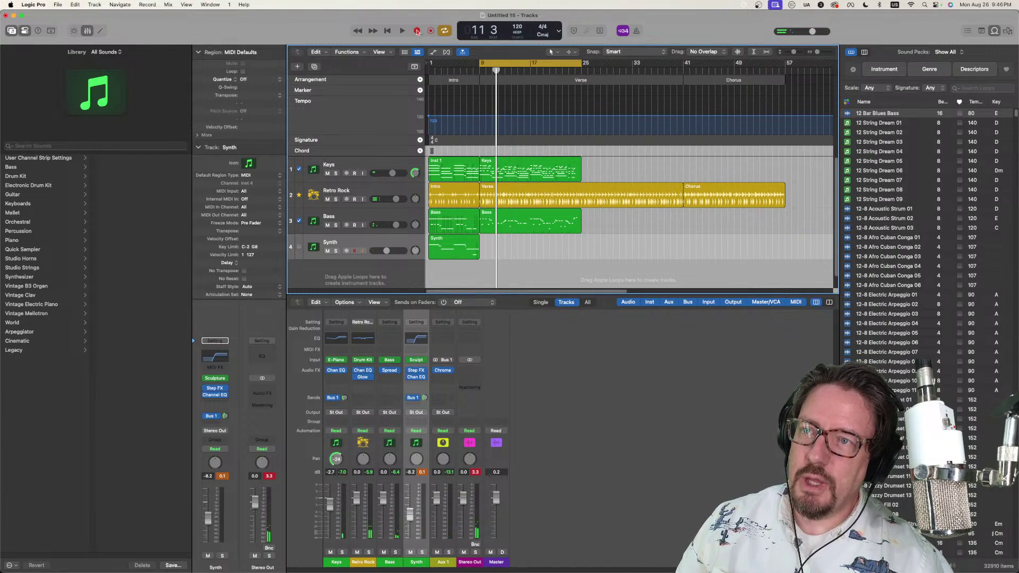
click(417, 32)
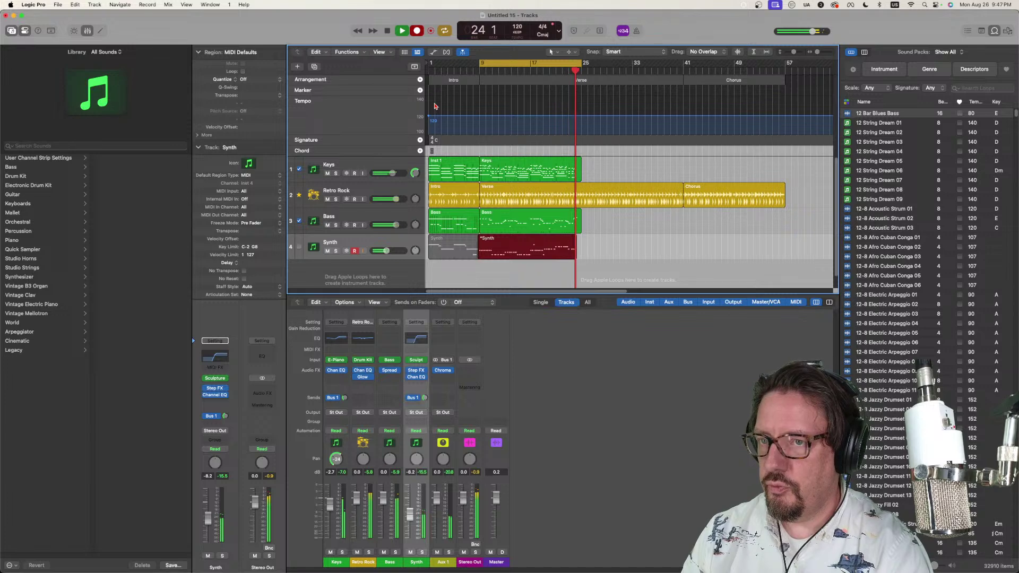
key(space)
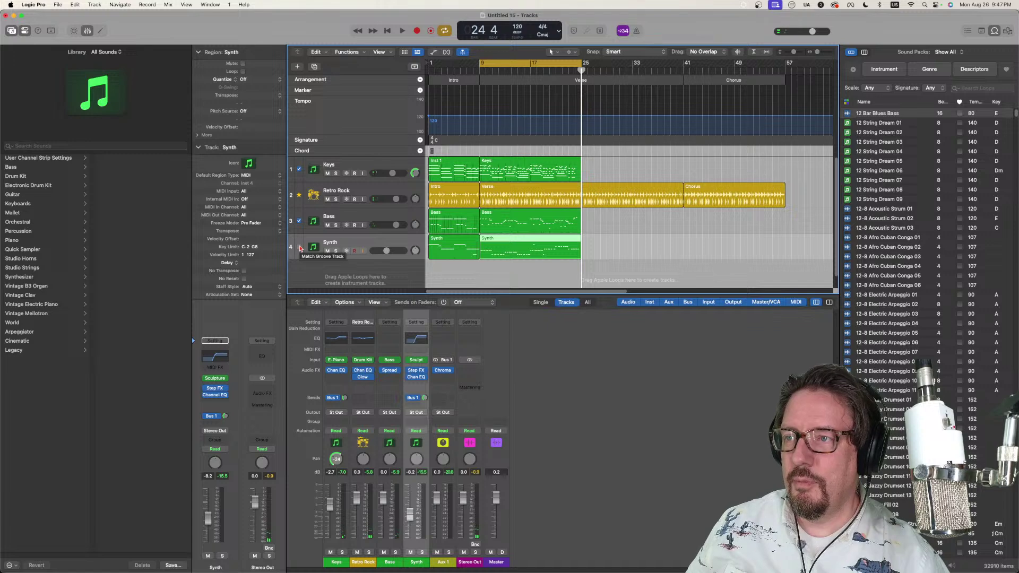
Step: Quantize the verse Synth region to 1/8 Note and lower the Synth track's volume to -12.8 dB during playback
click(236, 81)
click(260, 123)
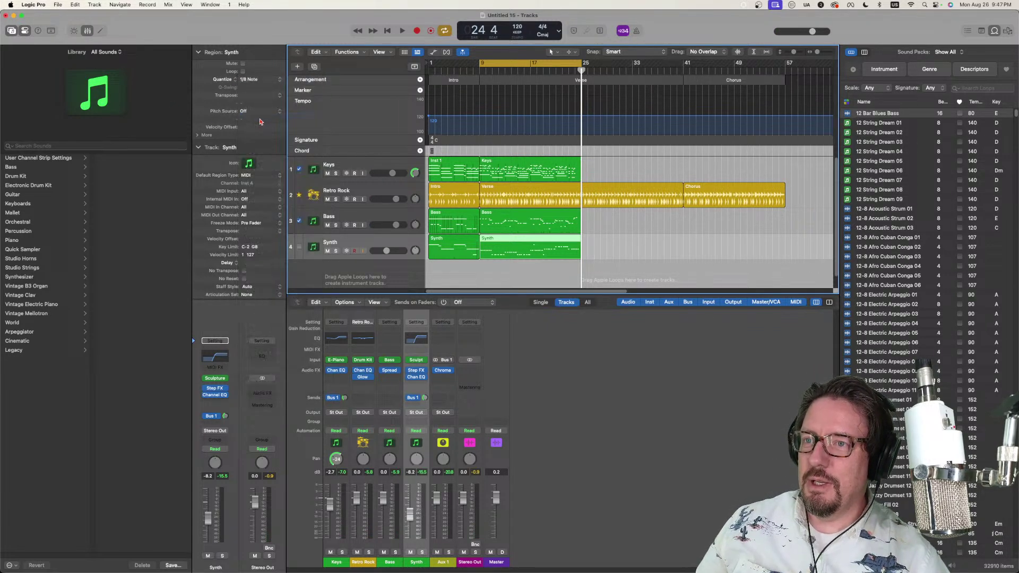
key(space)
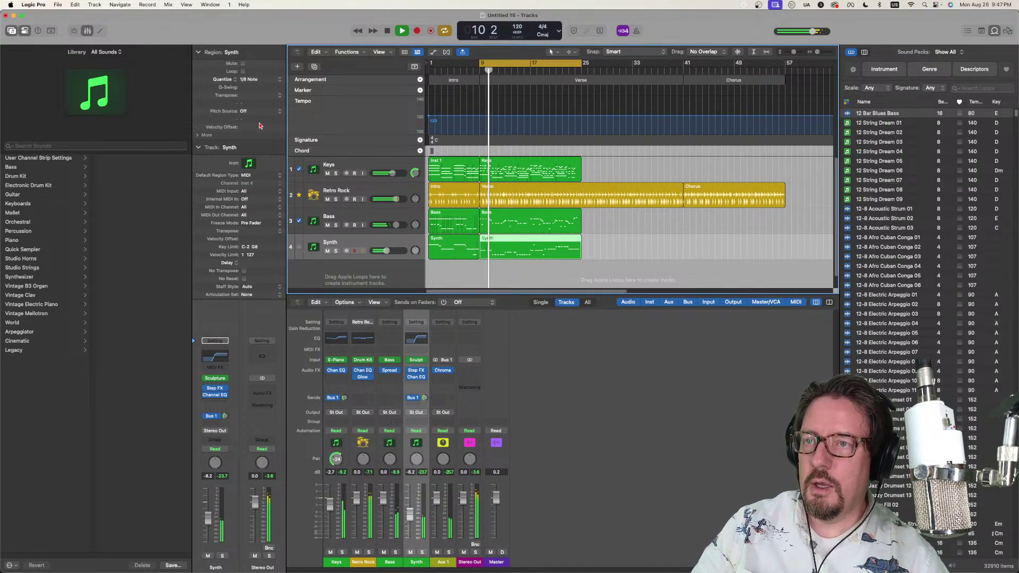
drag(387, 251, 383, 249)
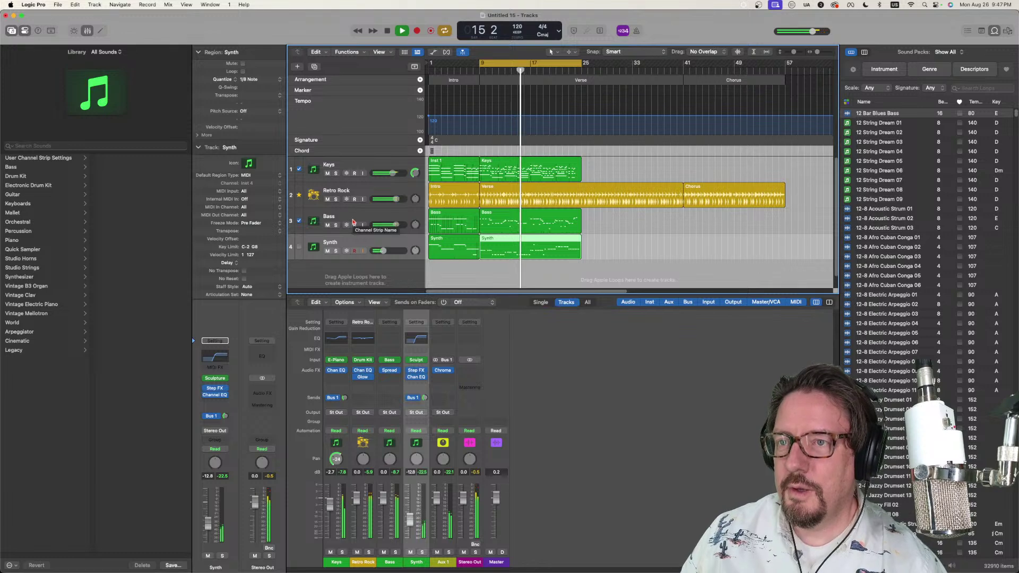
Step: Loop the verse Keys, Bass and Synth regions up to bar 41 and extend the cycle range to the same bar
click(510, 216)
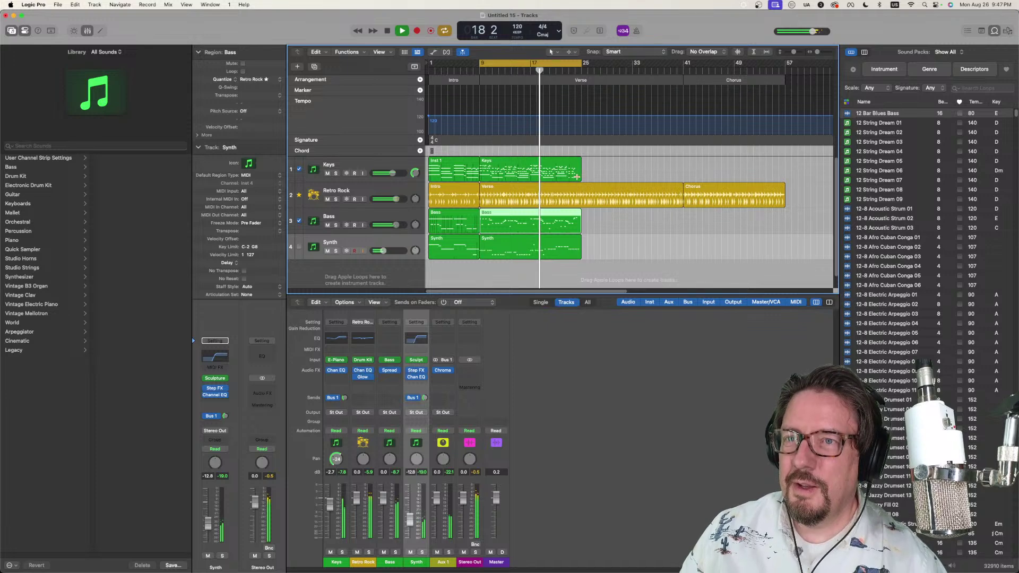
drag(581, 177, 683, 162)
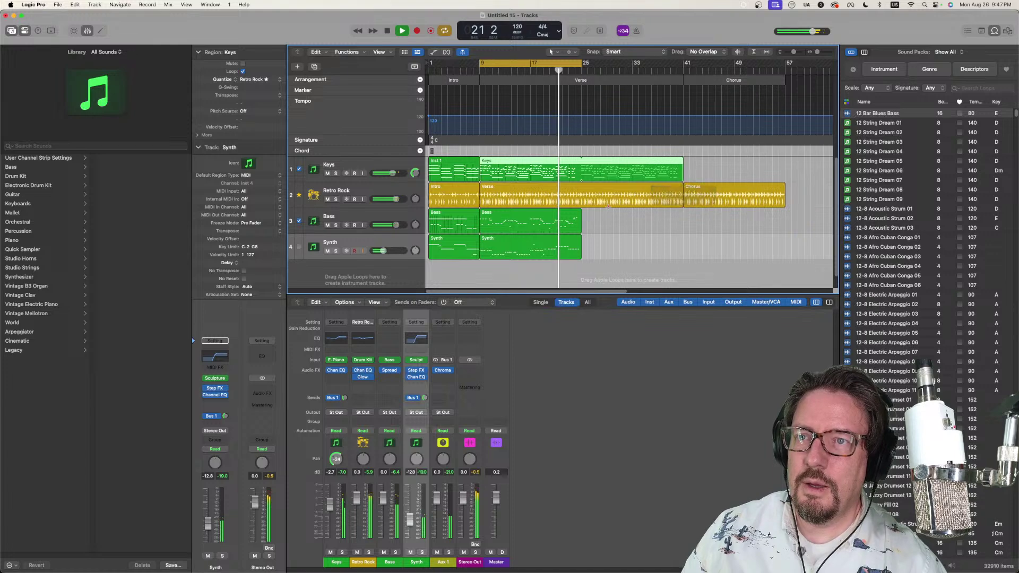
drag(584, 212, 683, 215)
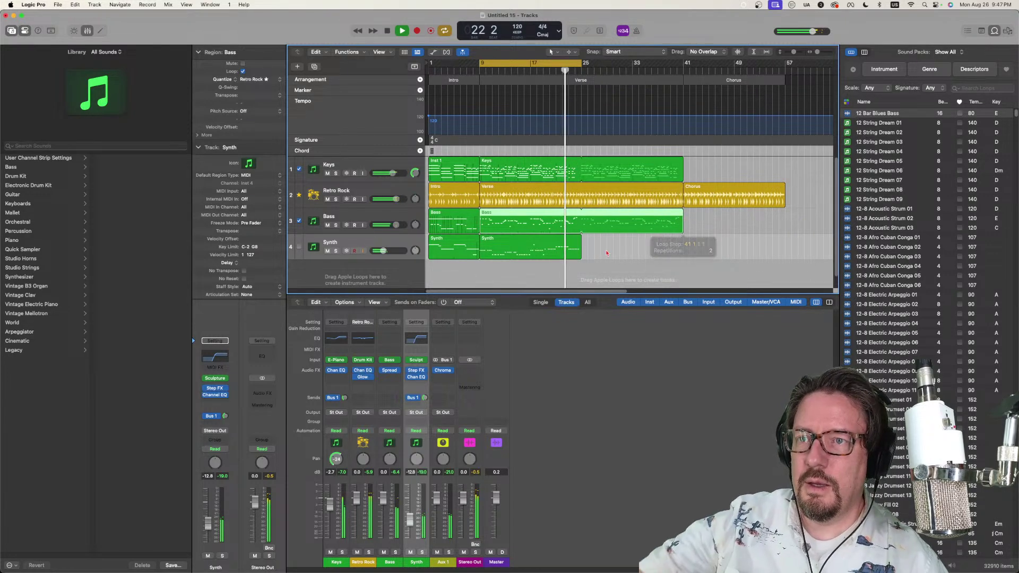
drag(583, 242, 677, 255)
key(space)
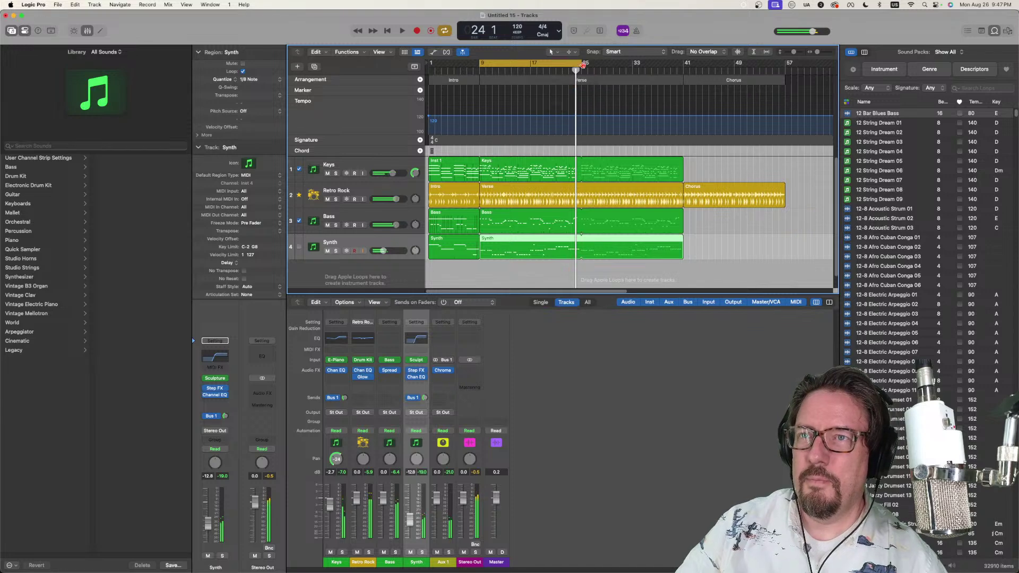
drag(579, 64, 684, 64)
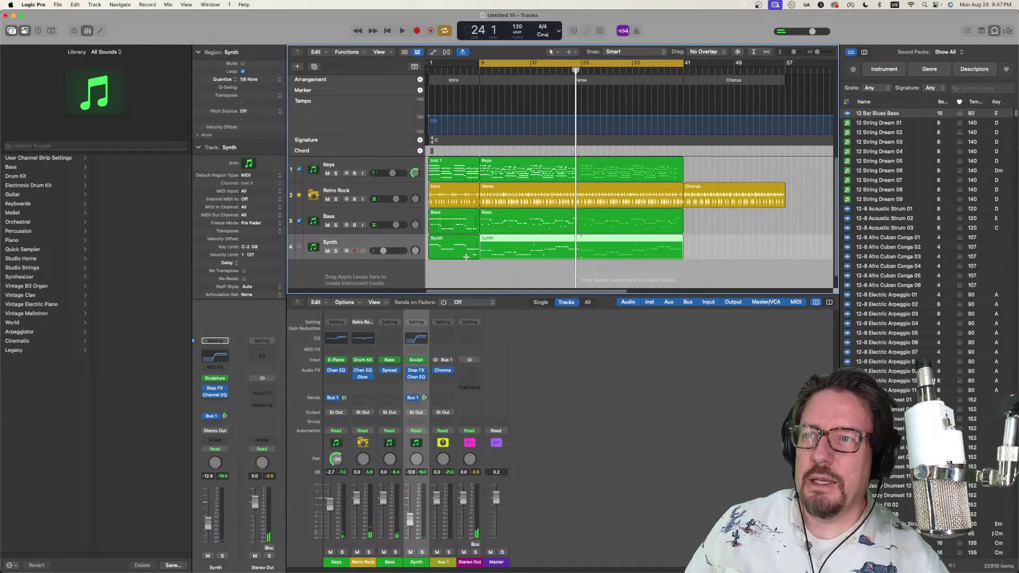
Step: Add an empty software instrument track below Synth and save the project as "Songnight 42"
double_click(380, 276)
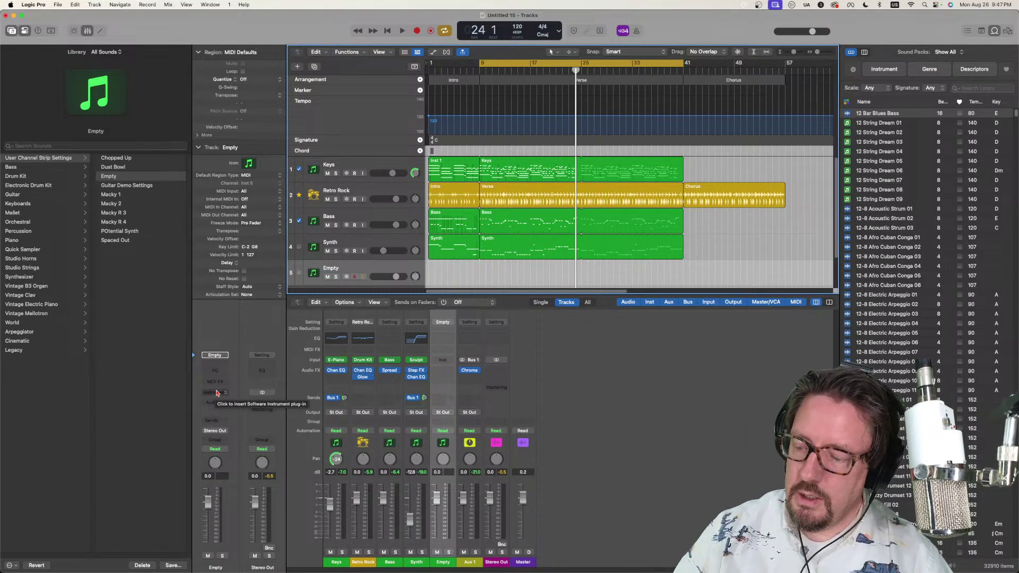
key(super+s)
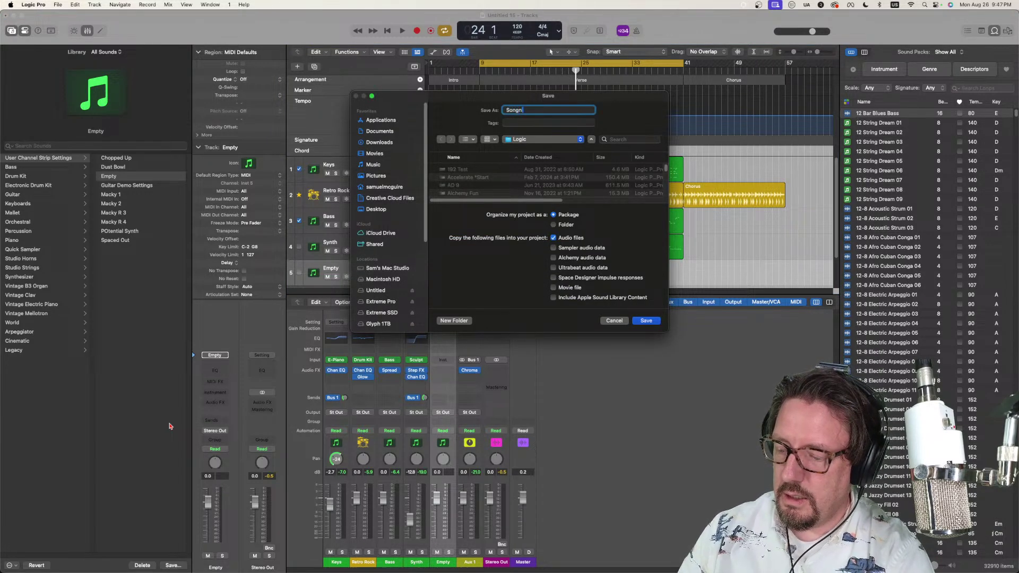
key(Return)
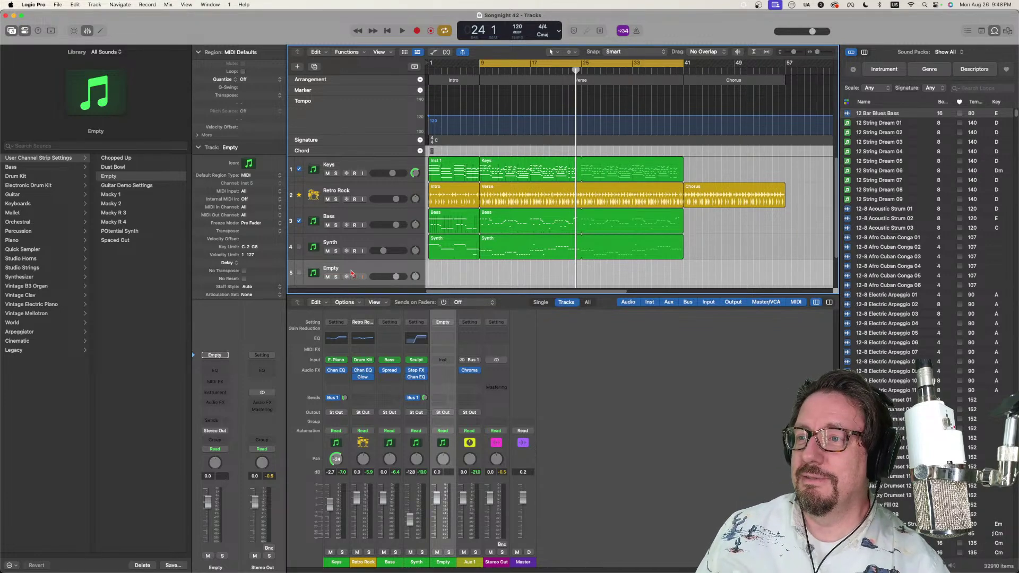
click(211, 396)
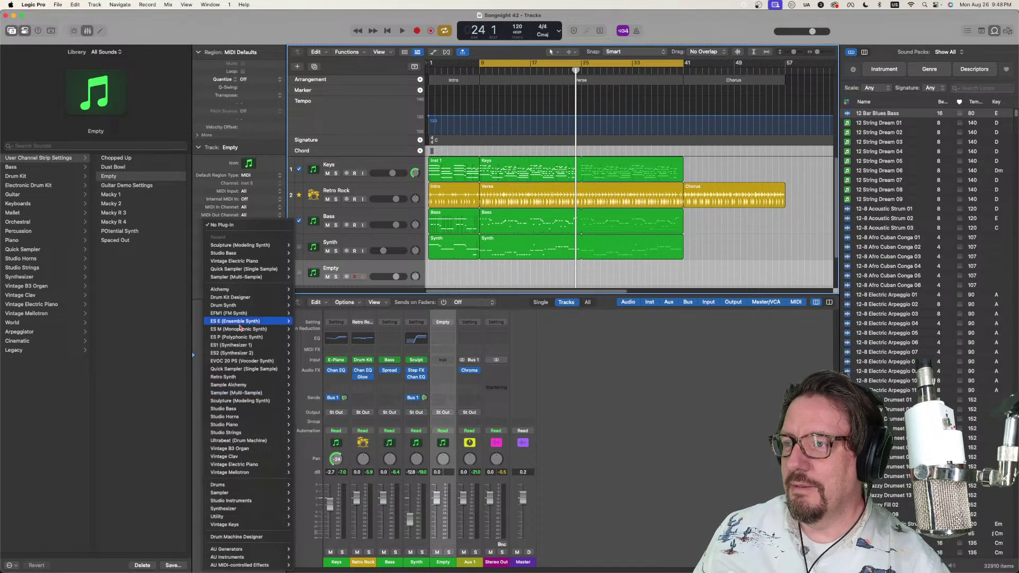
mouse_move(249, 292)
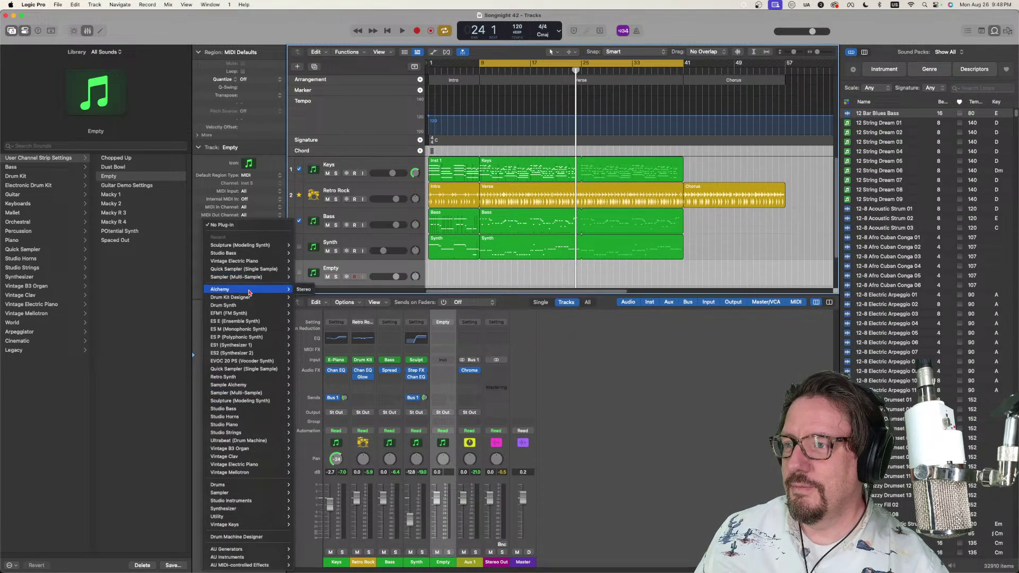
click(307, 292)
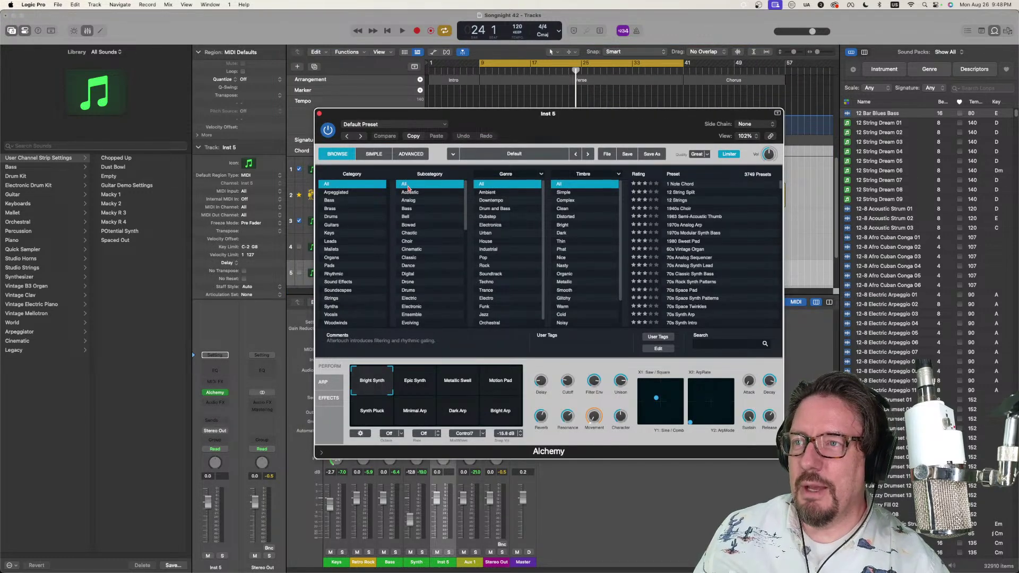
click(321, 113)
Step: Load the stereo Sculpture (Modeling Synth) as the new track's instrument in place of Alchemy
click(229, 393)
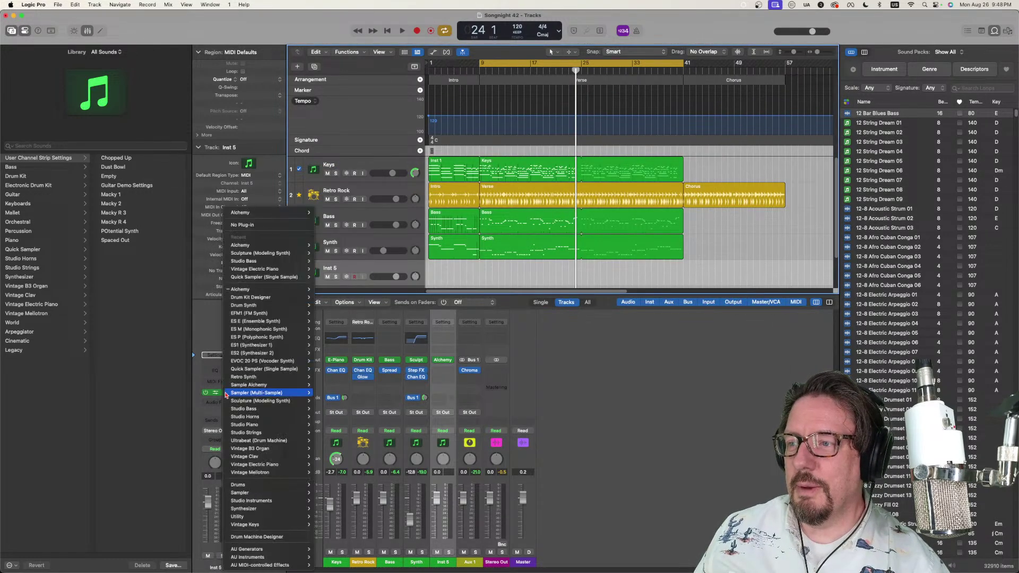
mouse_move(275, 257)
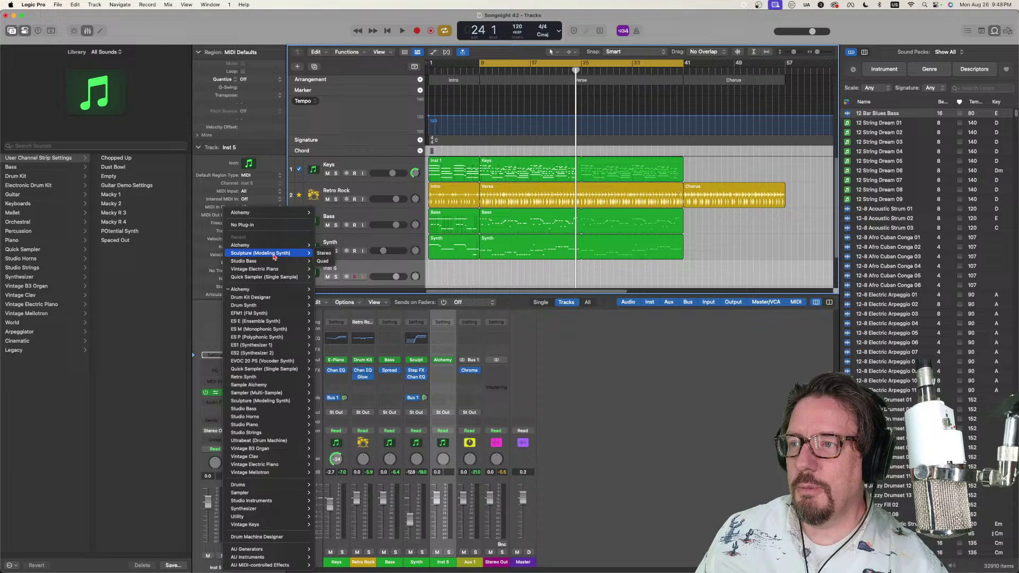
click(319, 254)
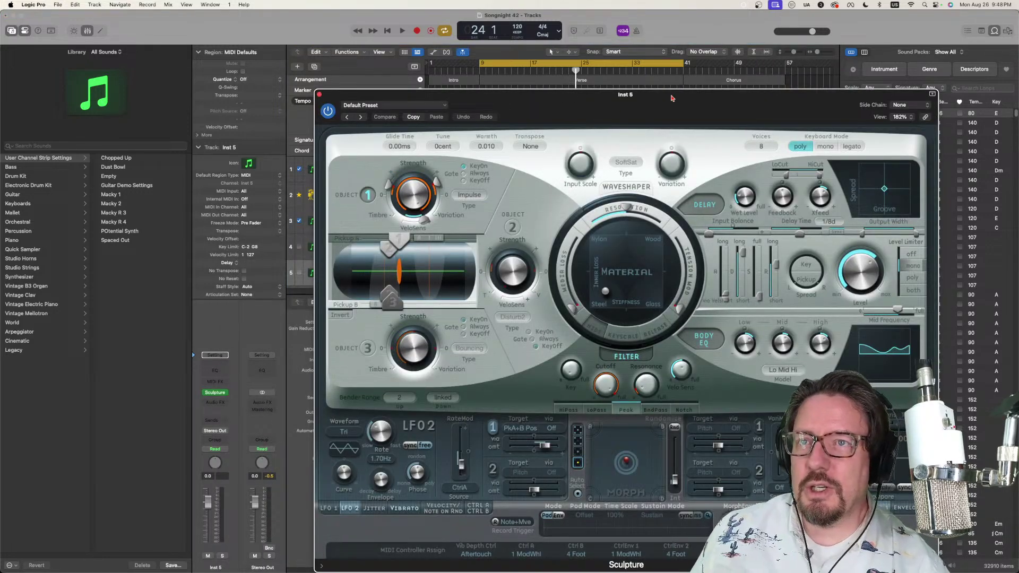
Step: Audition Sculpture's bowed instrument presets, loading Ambient Slow Bow and advancing to Bowed Lead
drag(671, 98, 530, 69)
click(257, 69)
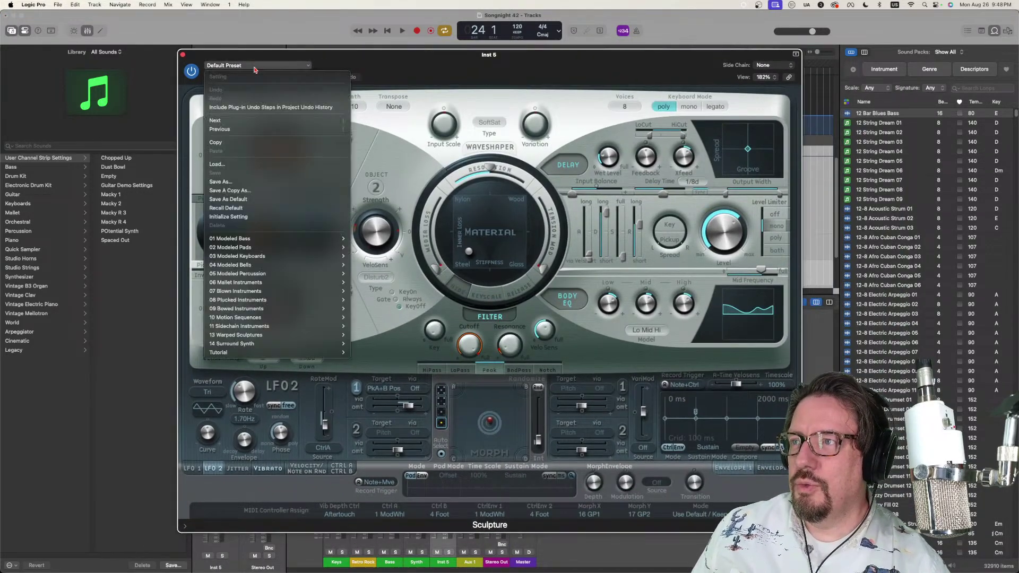
mouse_move(255, 320)
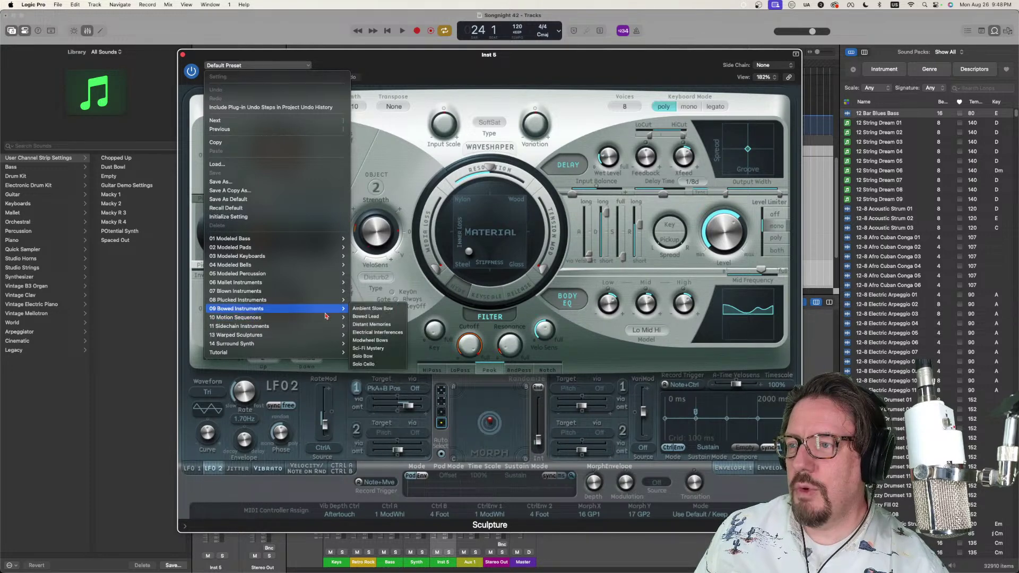
click(375, 317)
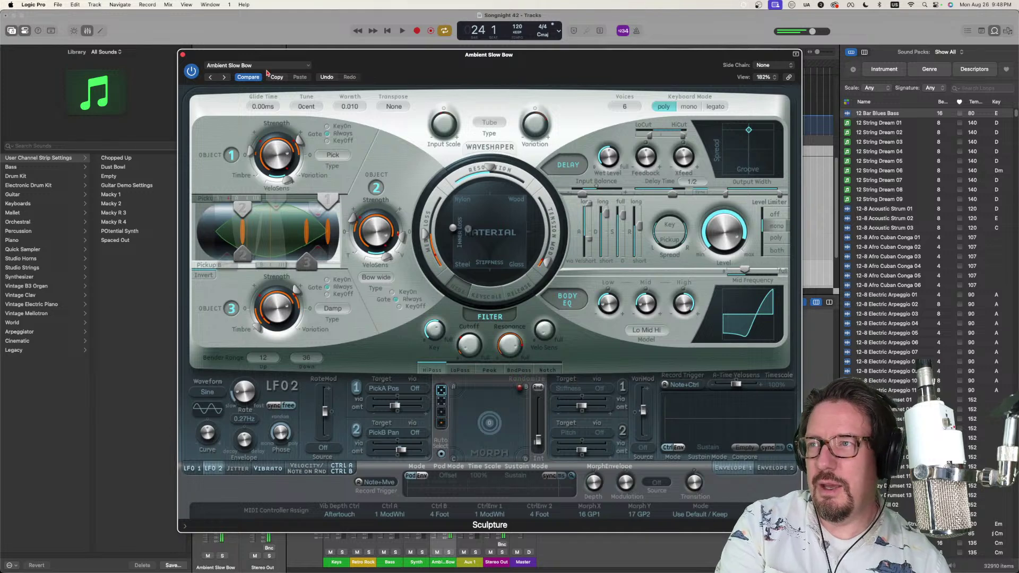
click(226, 78)
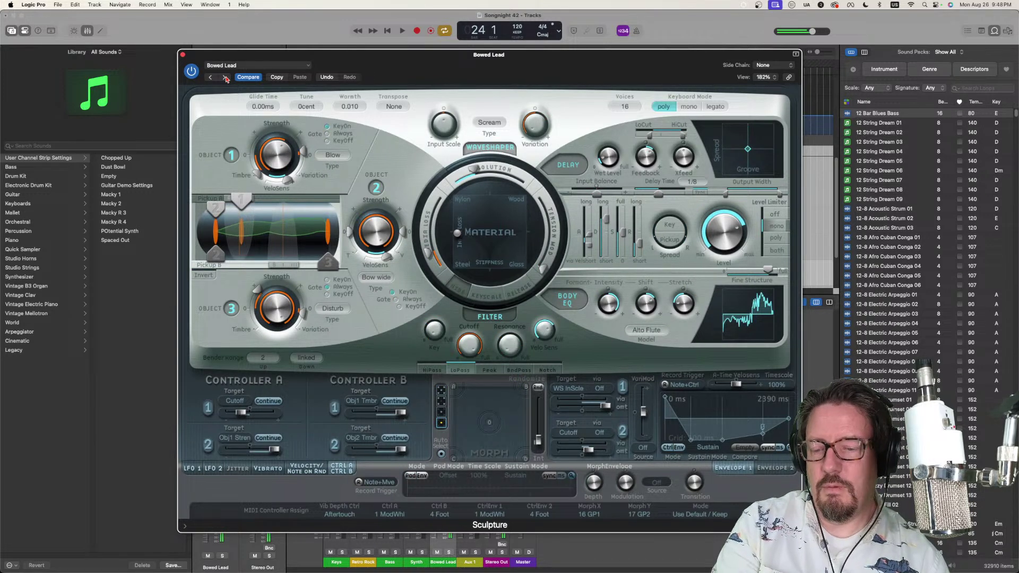
Step: Step through Sculpture's remaining bowed presets, load Solo Cello on the new track, and close the instrument window
click(225, 78)
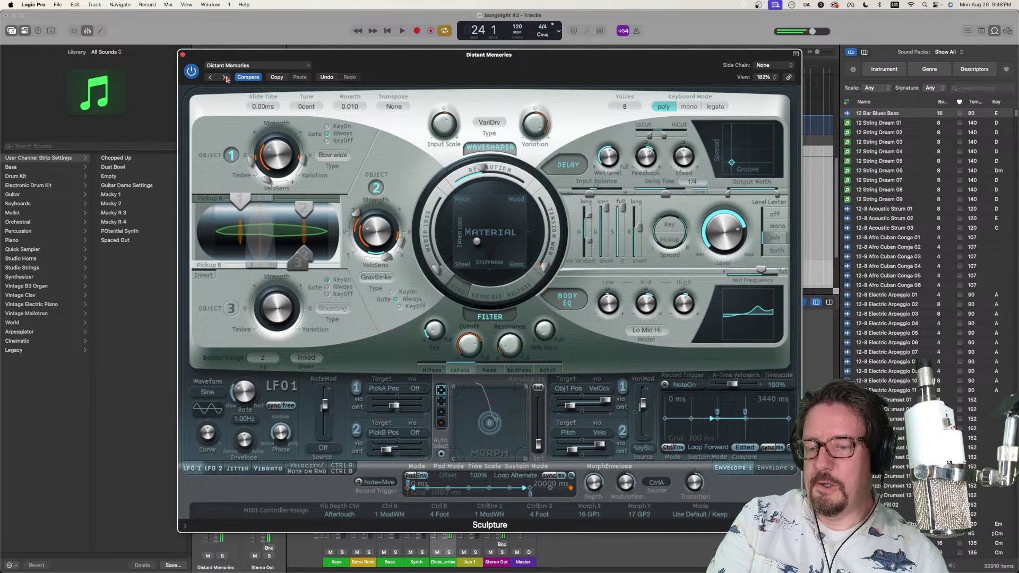
click(225, 77)
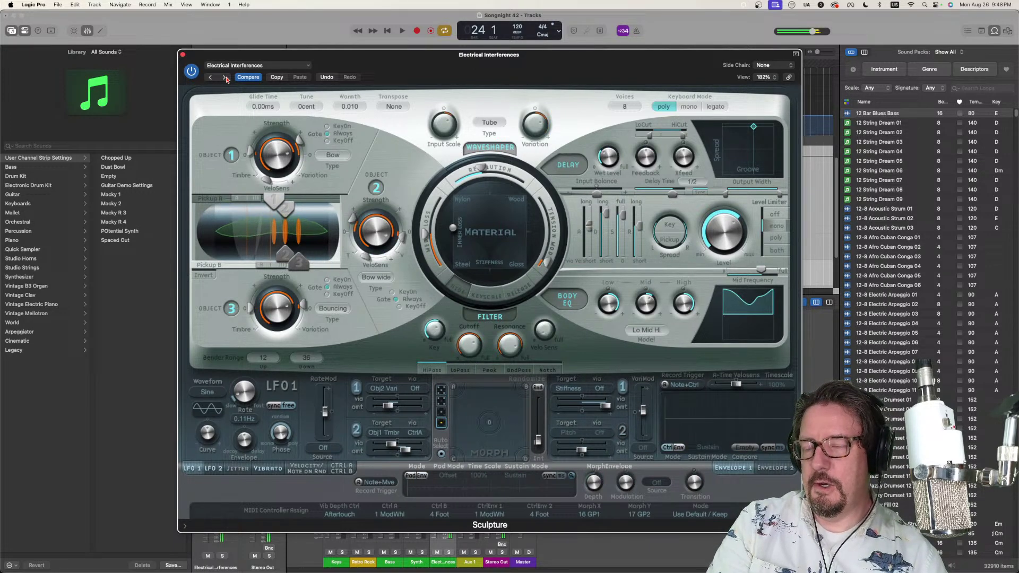
click(225, 78)
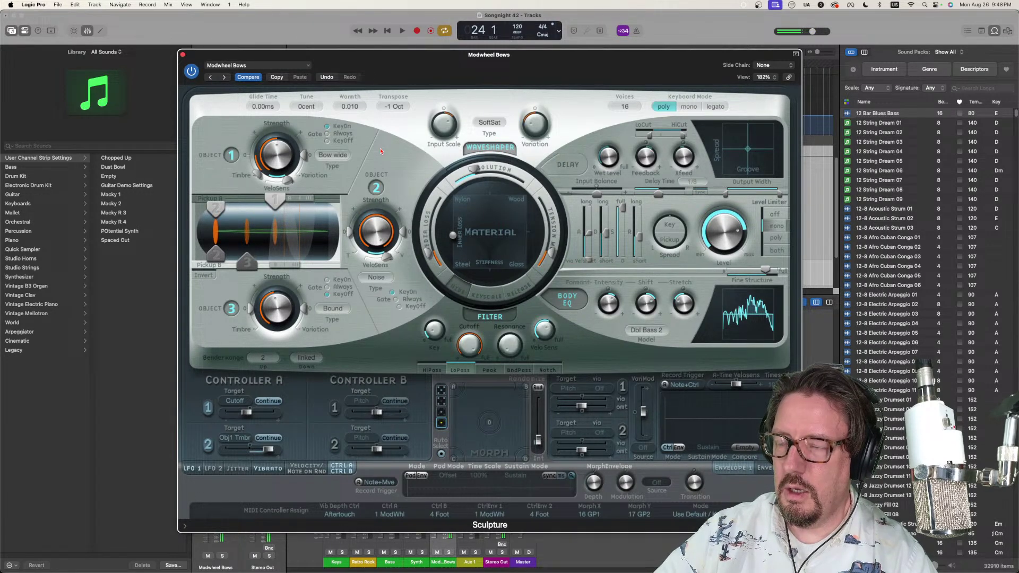
click(225, 77)
click(225, 77)
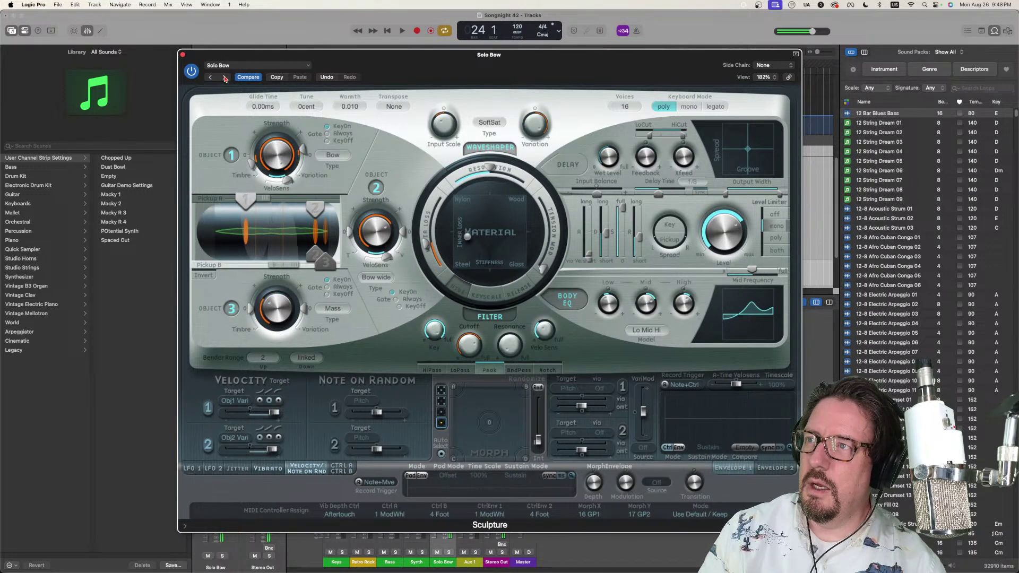
click(225, 77)
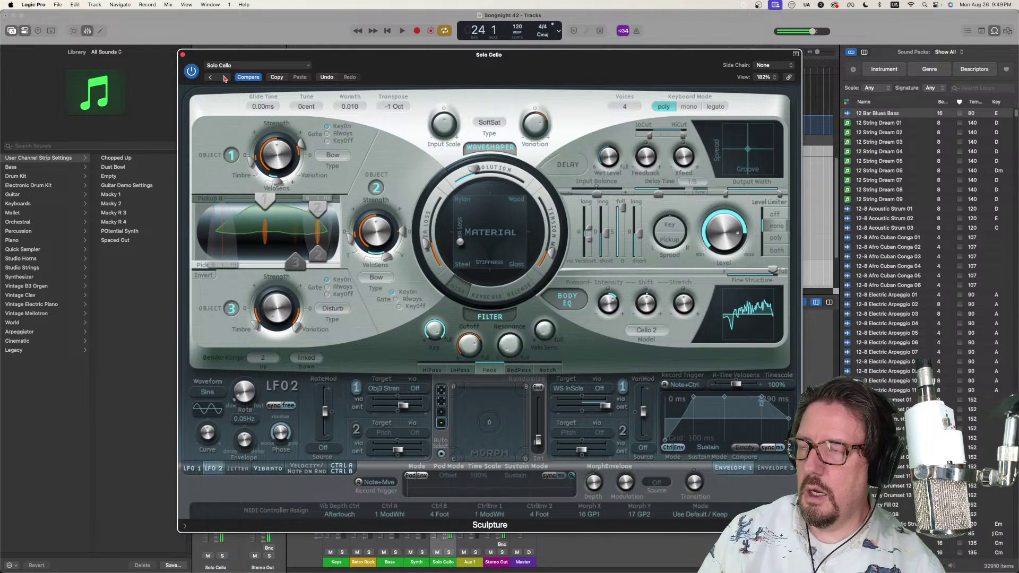
click(183, 55)
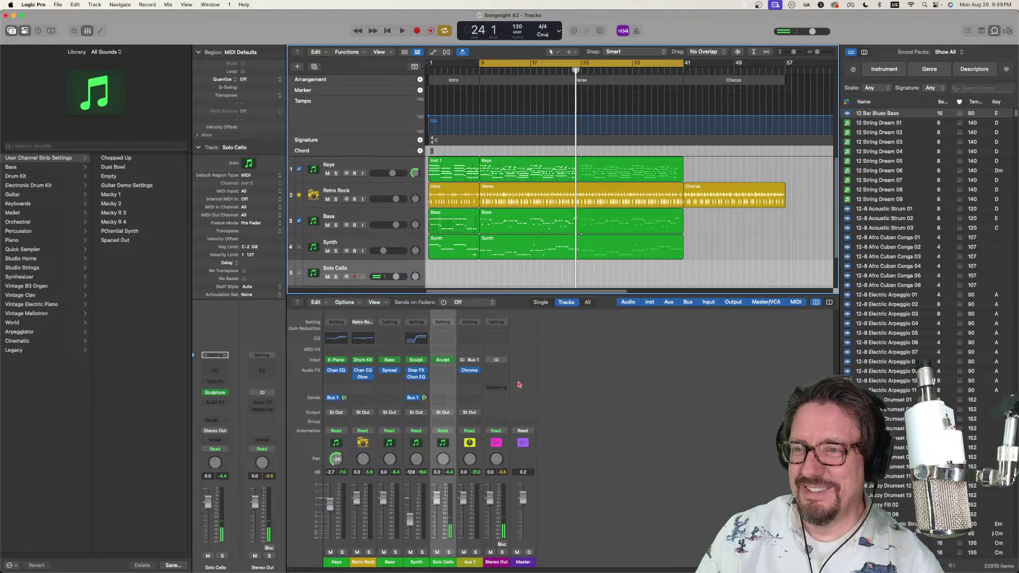
Step: Send the Solo Cello track to Bus 1 at about -7.2 dB and lower its volume to -8.8 dB
click(440, 398)
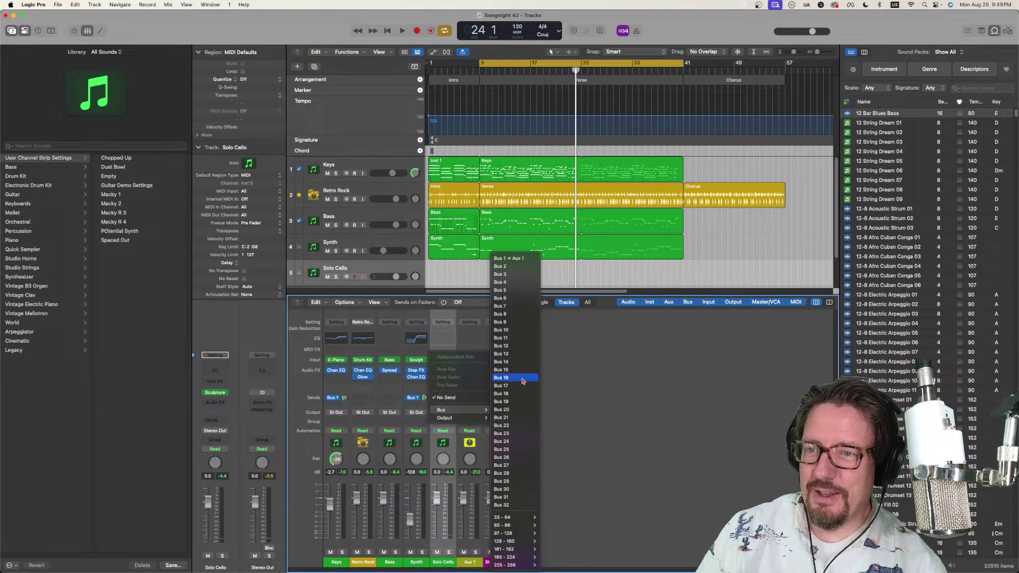
click(498, 291)
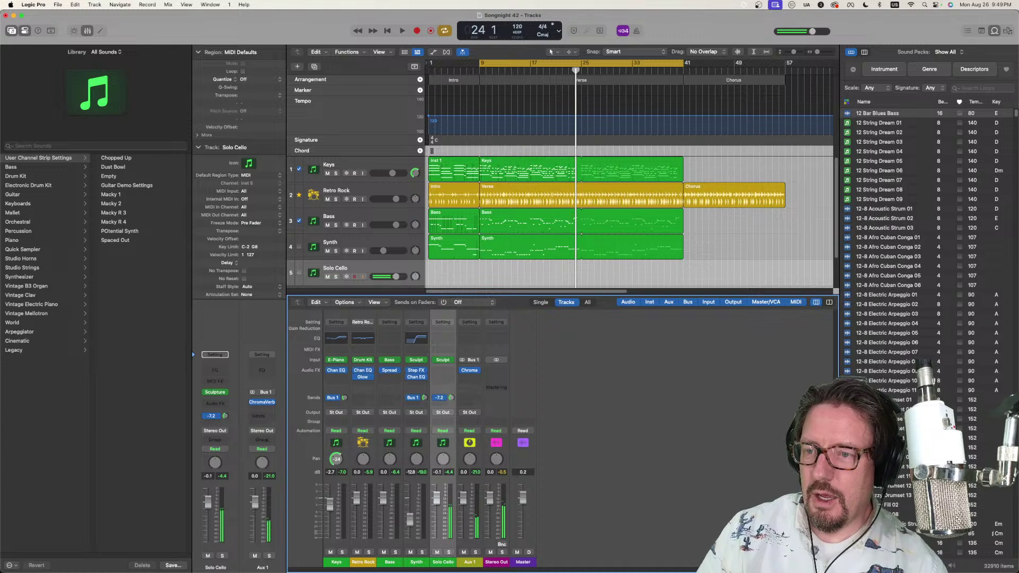
drag(436, 498, 436, 515)
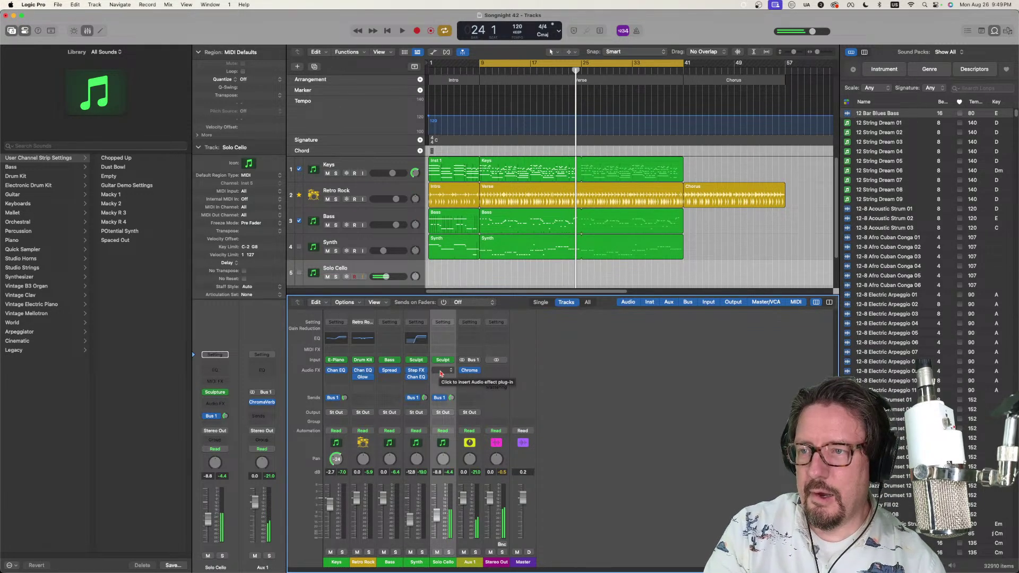
Step: Insert a Velocity Processor on the Keys track and, during playback, set its ratio to 2.875 and threshold to about 56
click(336, 350)
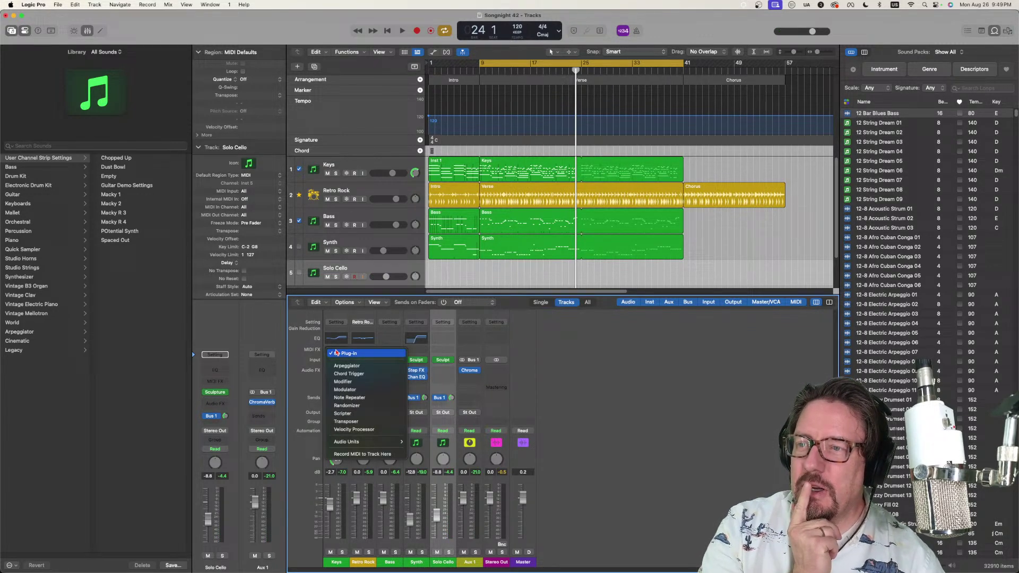
click(350, 429)
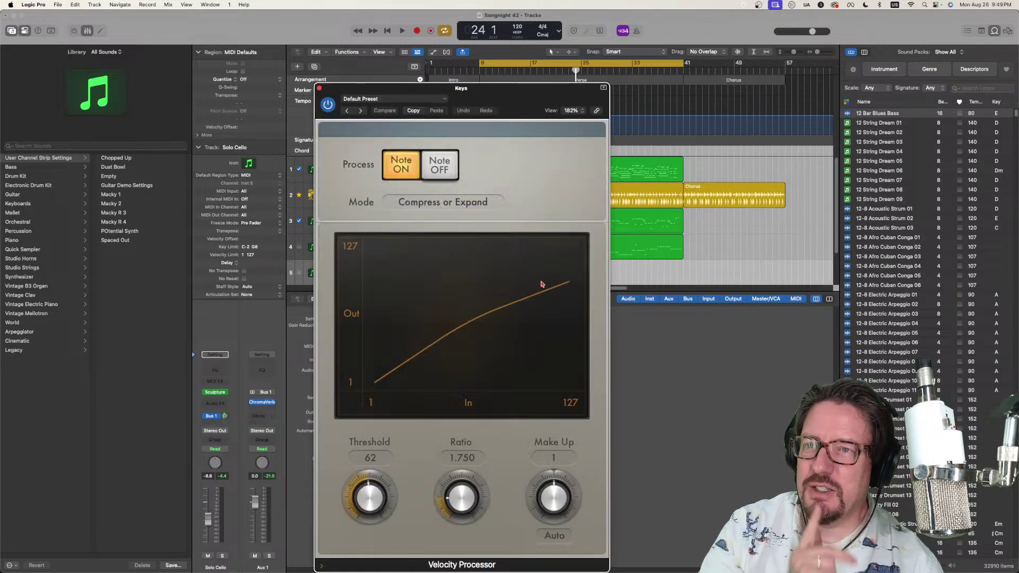
drag(536, 91, 302, 66)
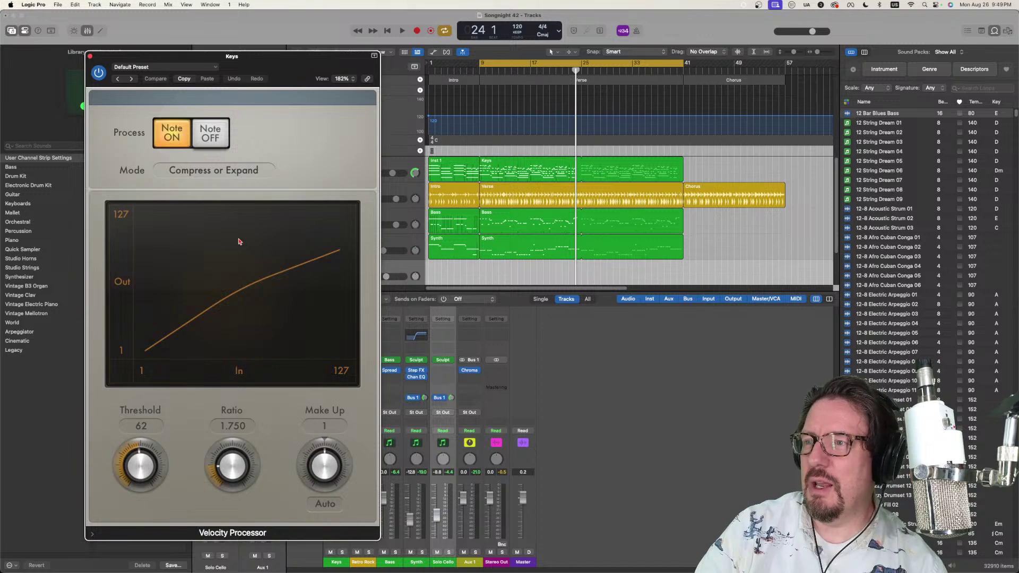
key(space)
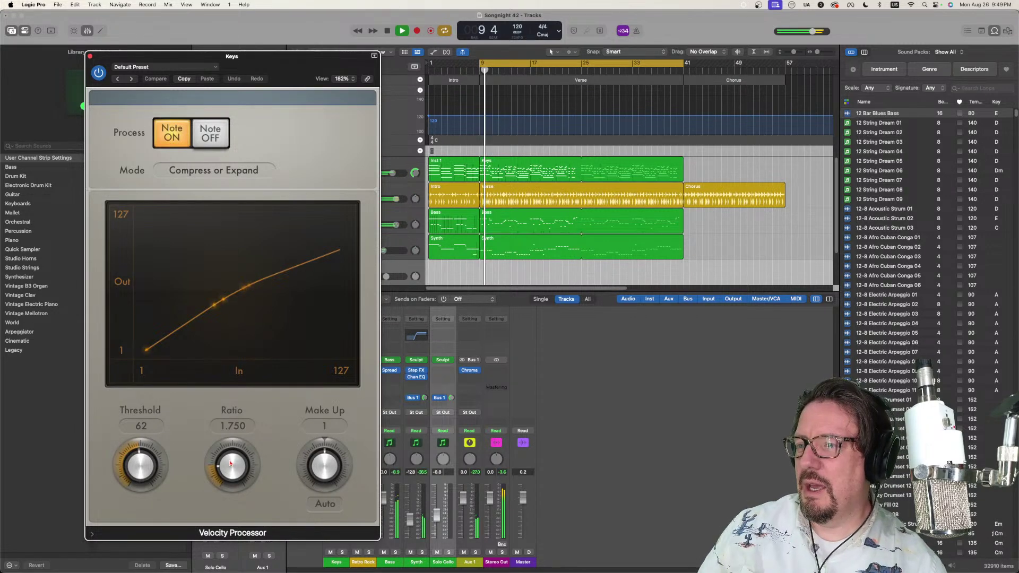
drag(230, 463, 230, 443)
drag(142, 464, 142, 470)
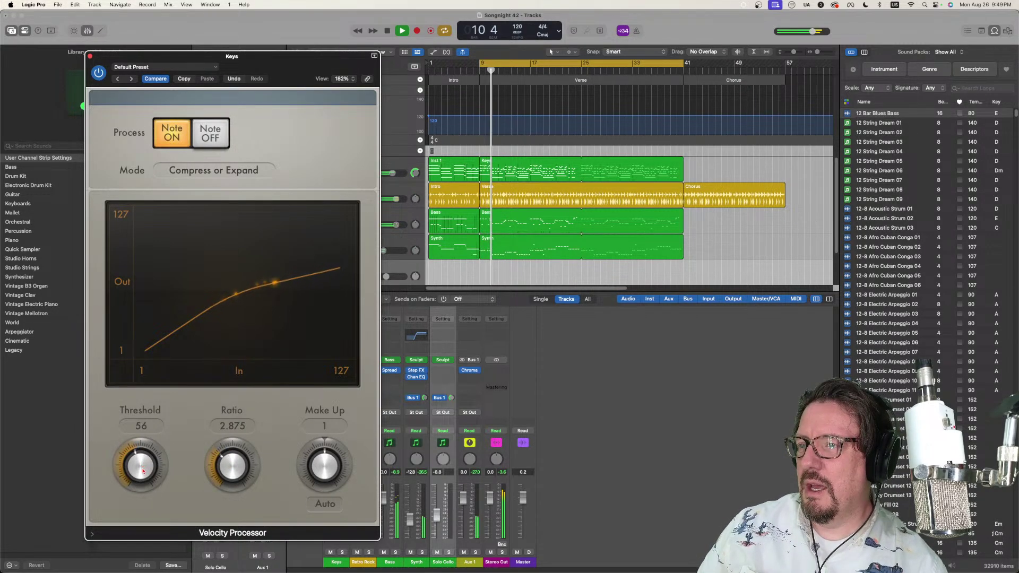
click(90, 56)
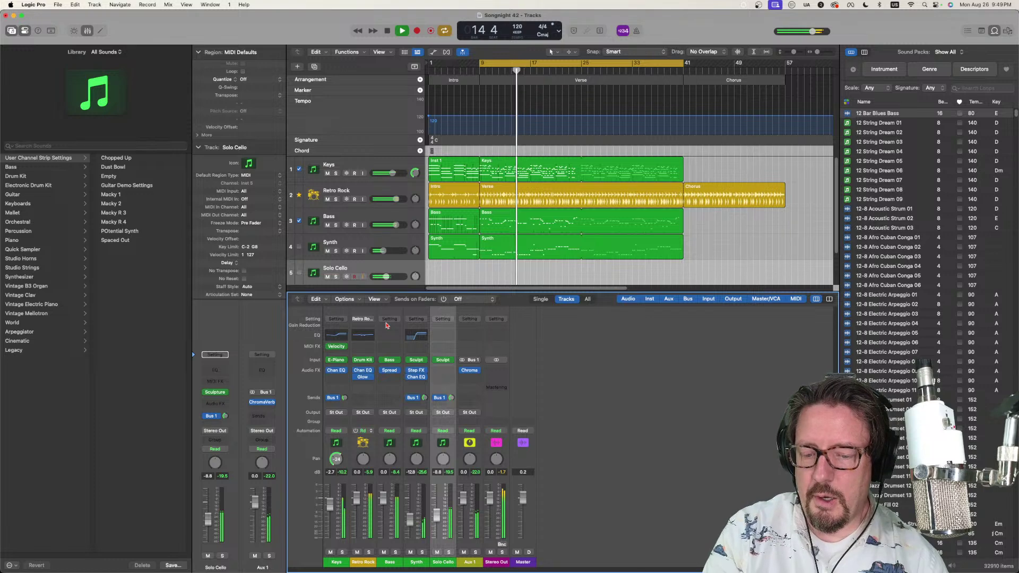
key(space)
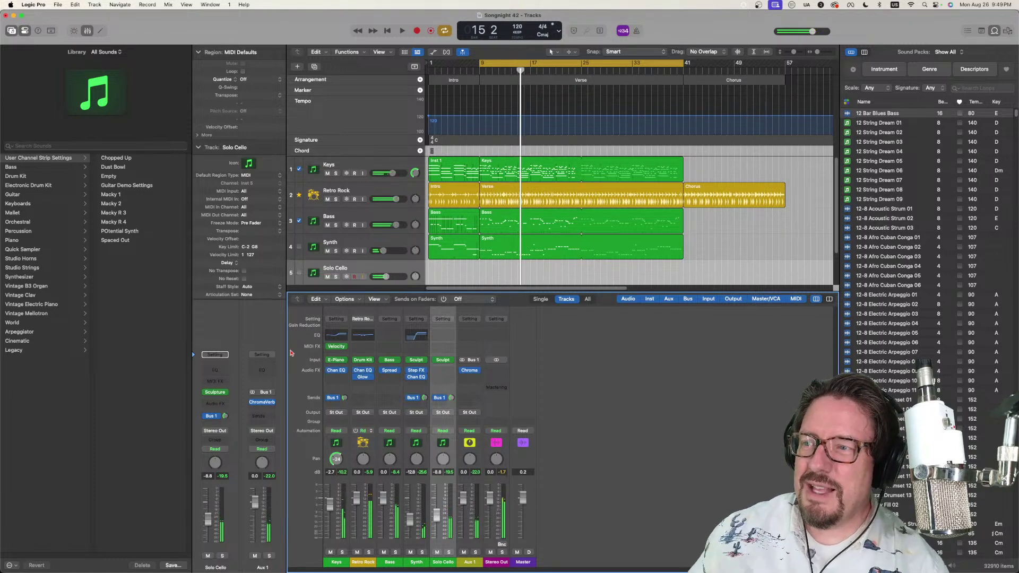
Step: Insert the ChromaGlow distortion on the Solo Cello track, using the Squeeze model with Squeeze at 88%
click(219, 405)
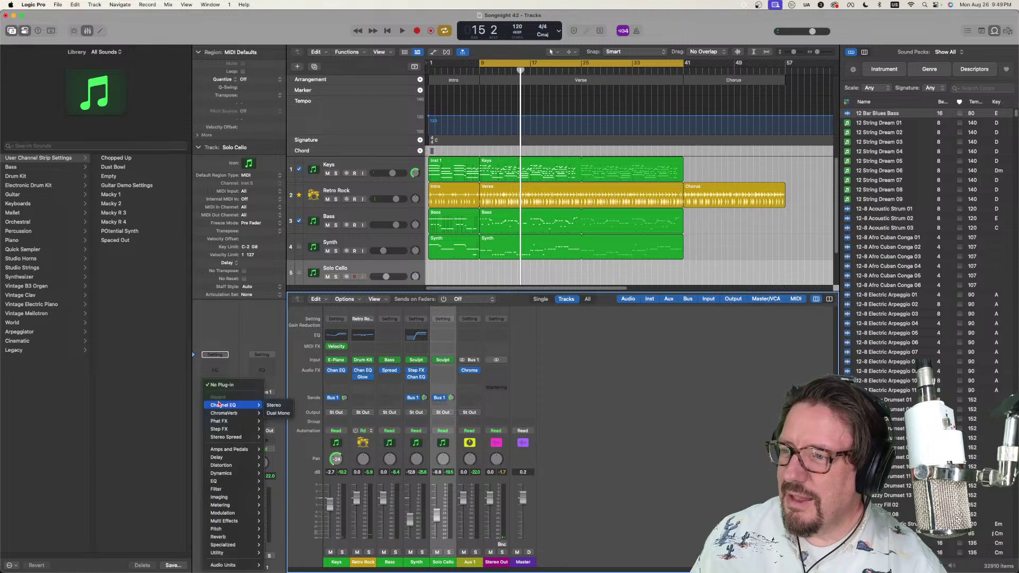
mouse_move(234, 465)
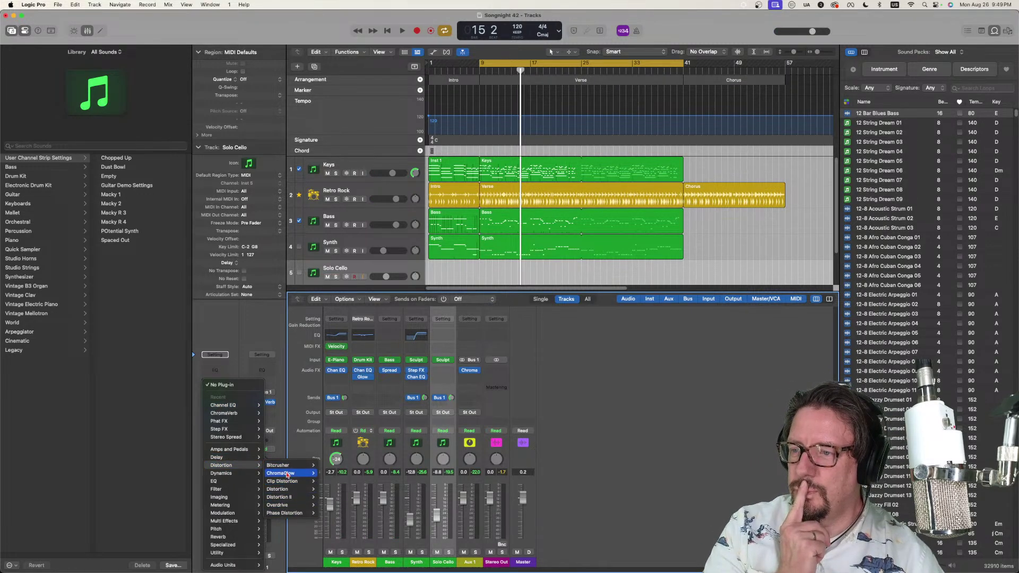
mouse_move(294, 481)
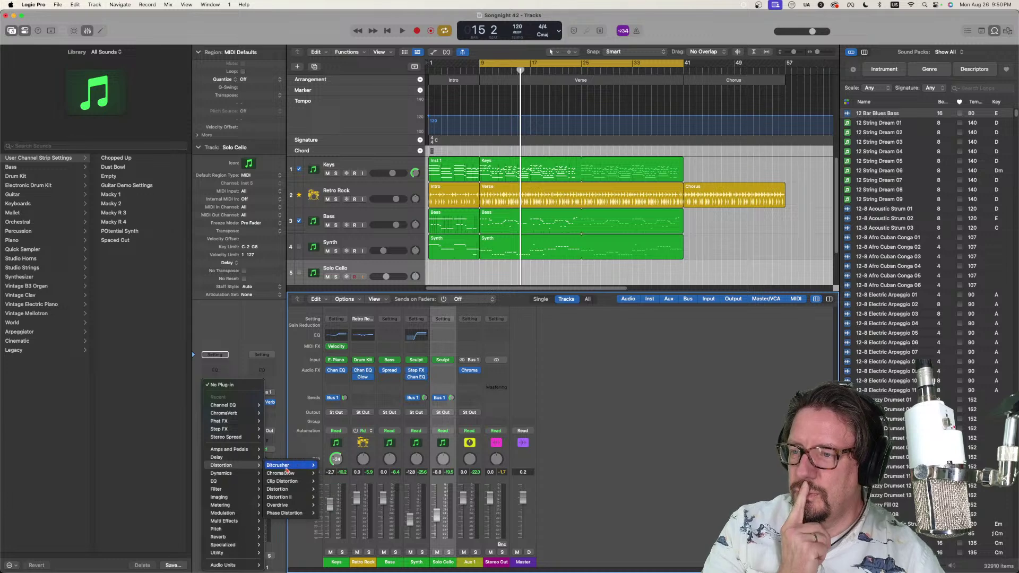
click(330, 478)
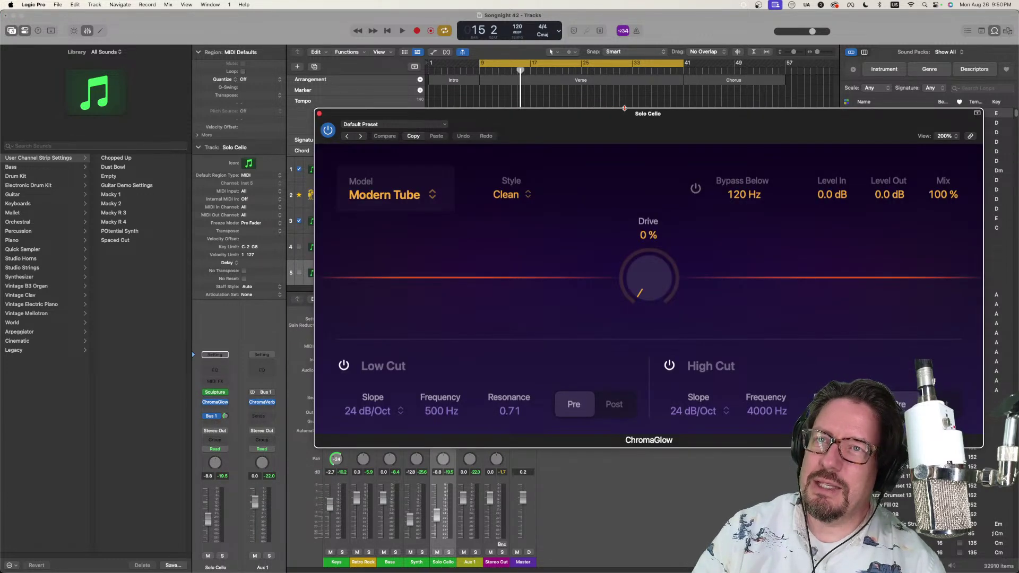
drag(520, 114, 310, 88)
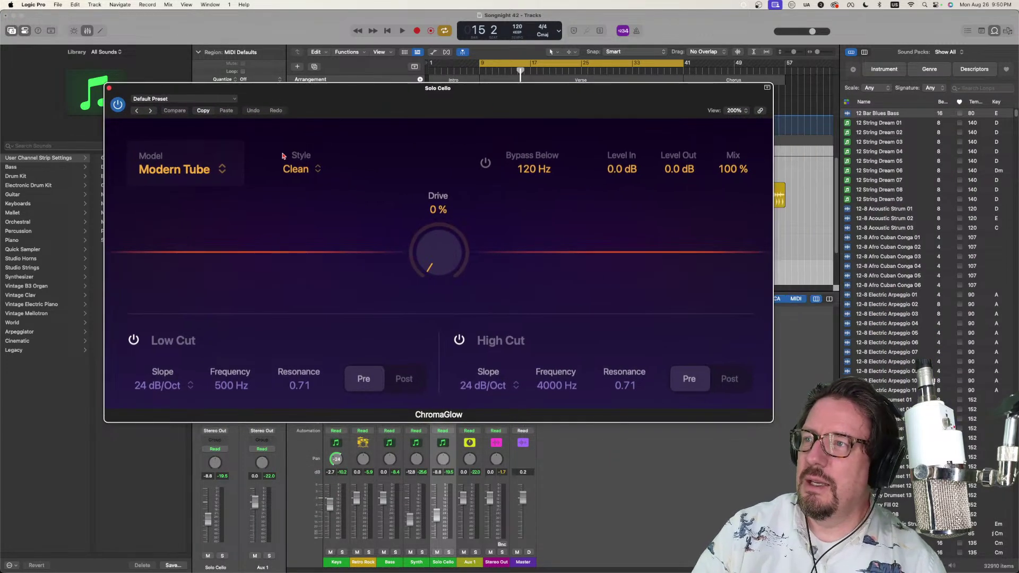
click(202, 171)
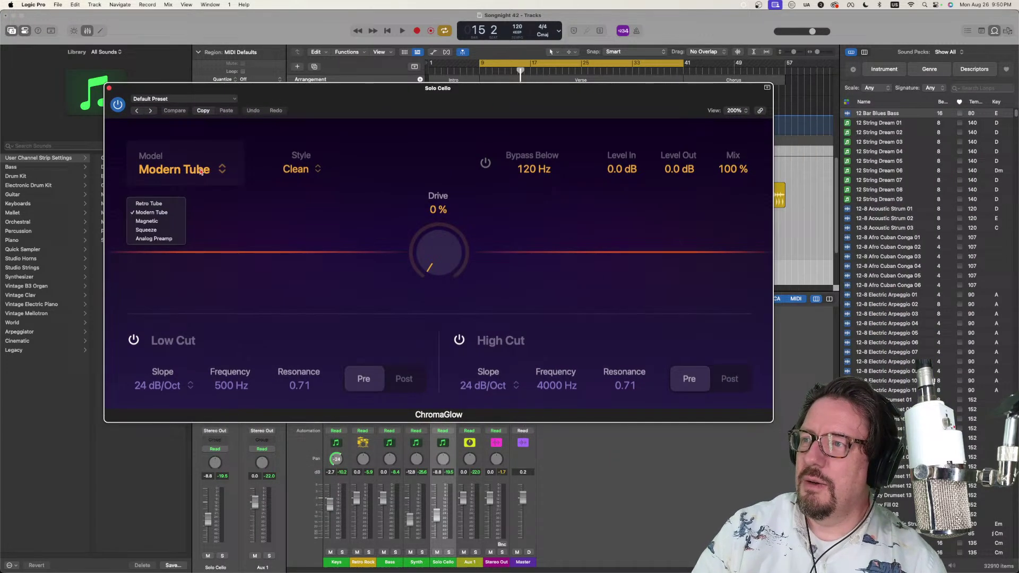
click(159, 232)
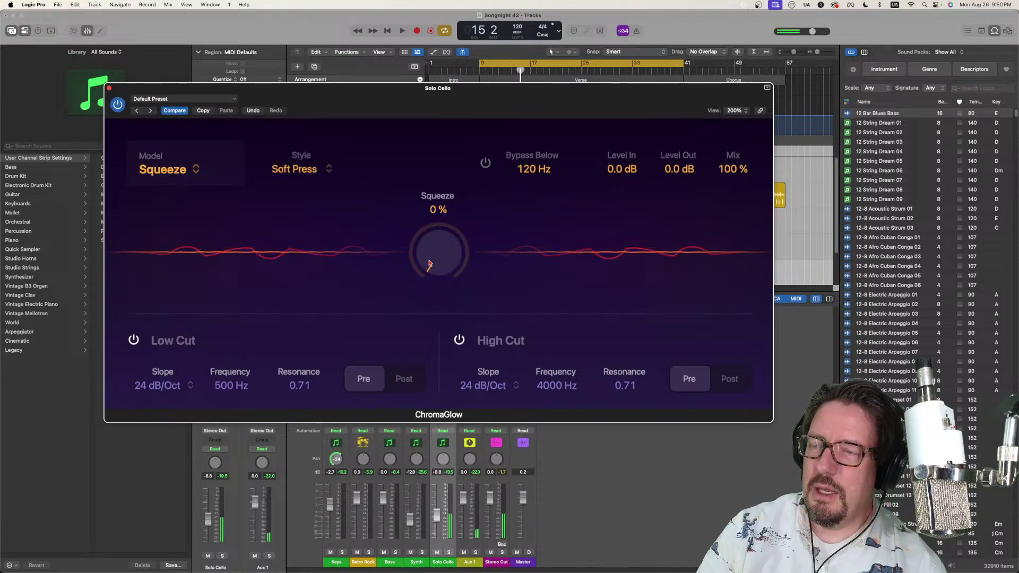
drag(429, 263, 385, 103)
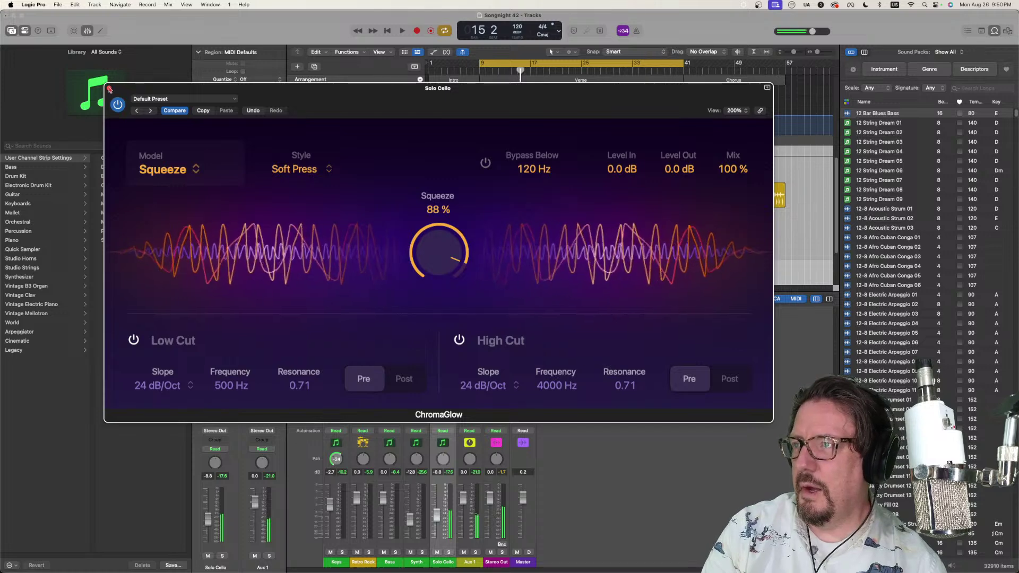
click(109, 89)
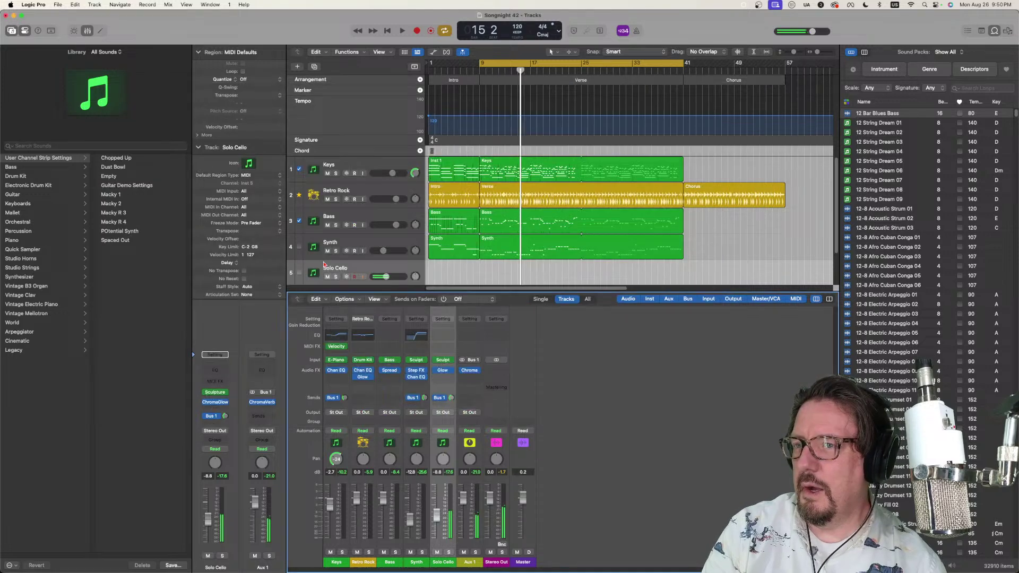
Step: Lower the Level Out of the Solo Cello track's ChromaGlow to -7.1 dB and close the effect
click(442, 371)
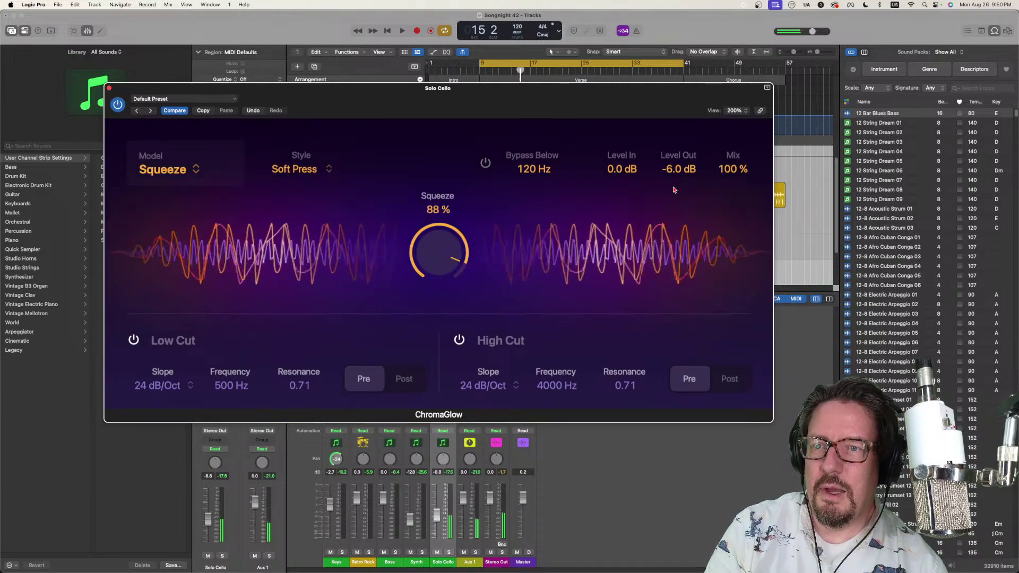
drag(675, 175, 676, 186)
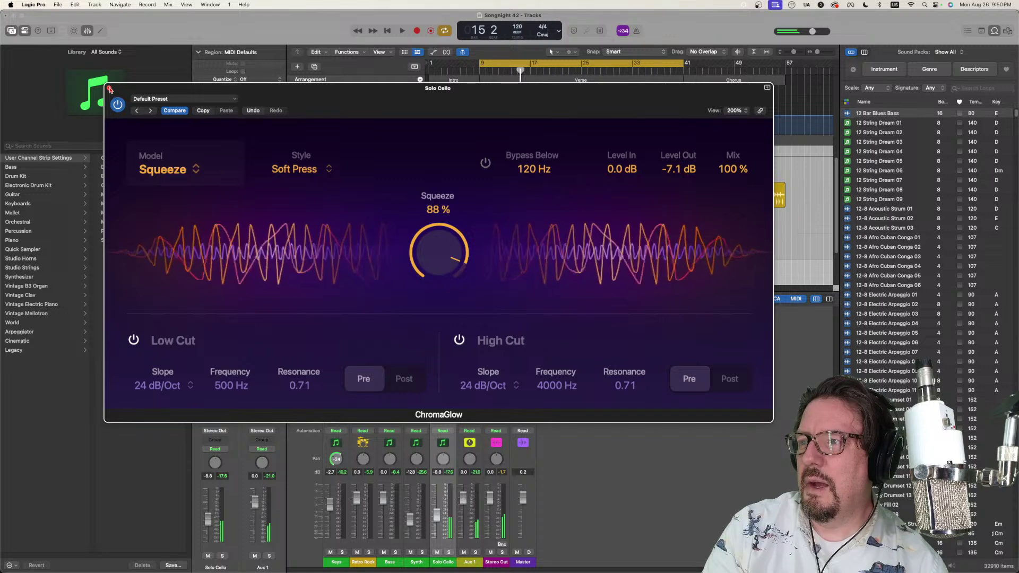
key(super+w)
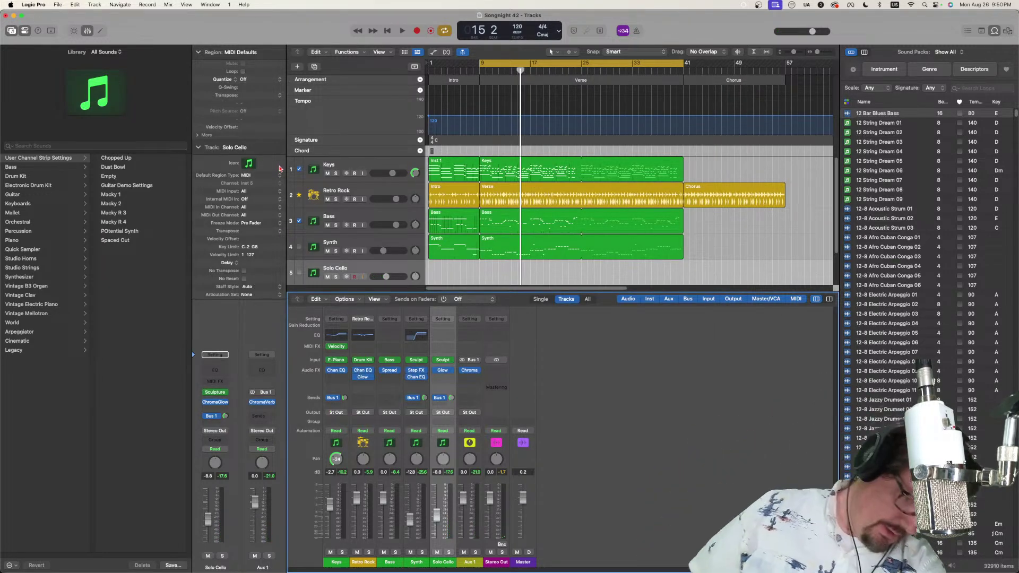
Step: Try recording two Solo Cello takes over the verse from bar 9, deleting each take after stopping
key(r)
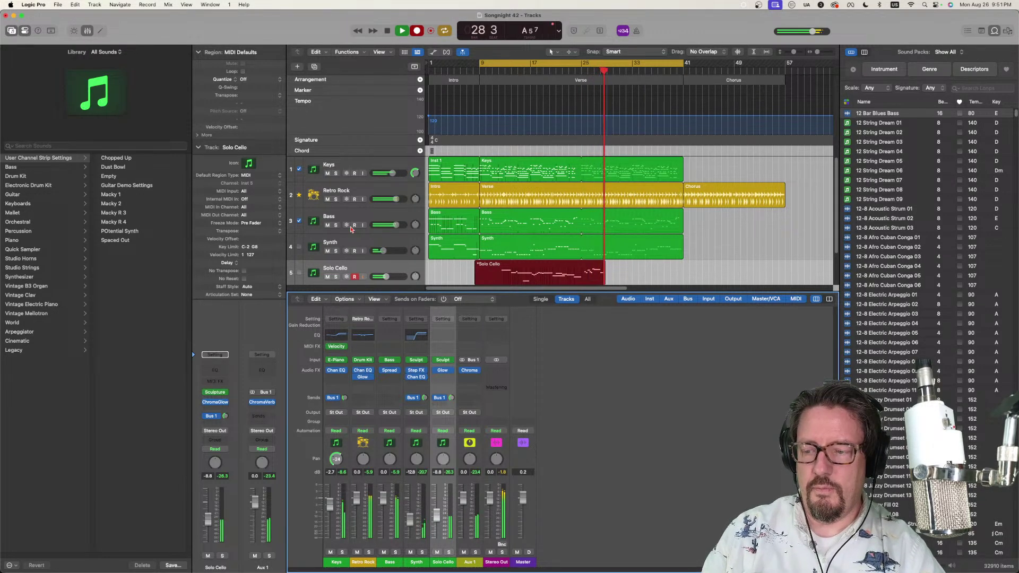
key(space)
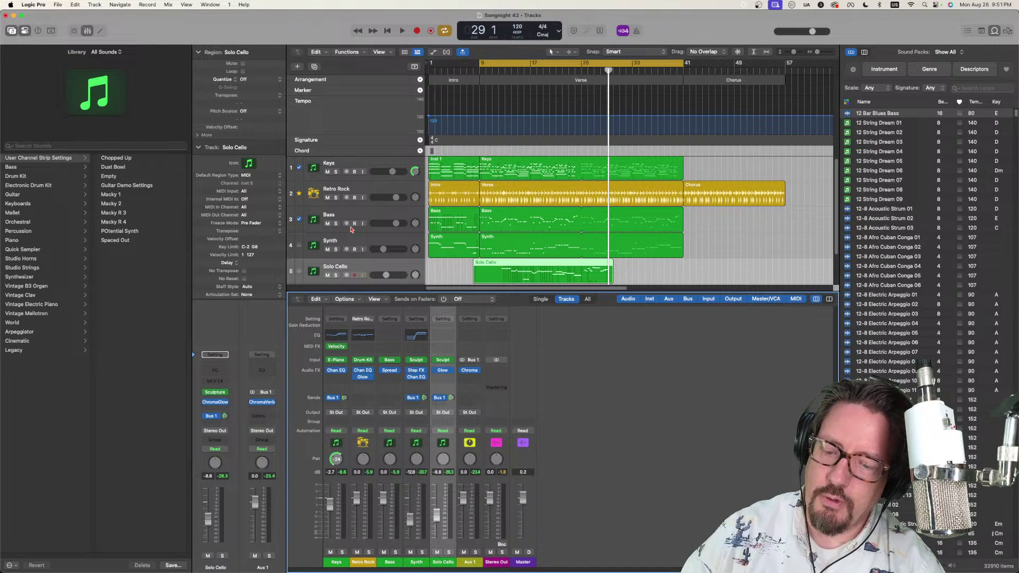
key(Delete)
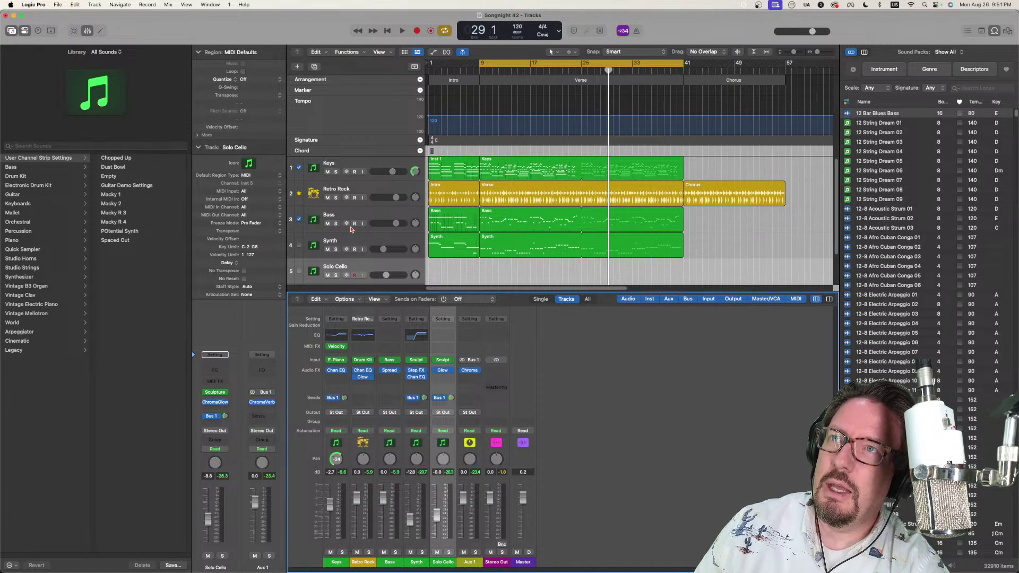
key(r)
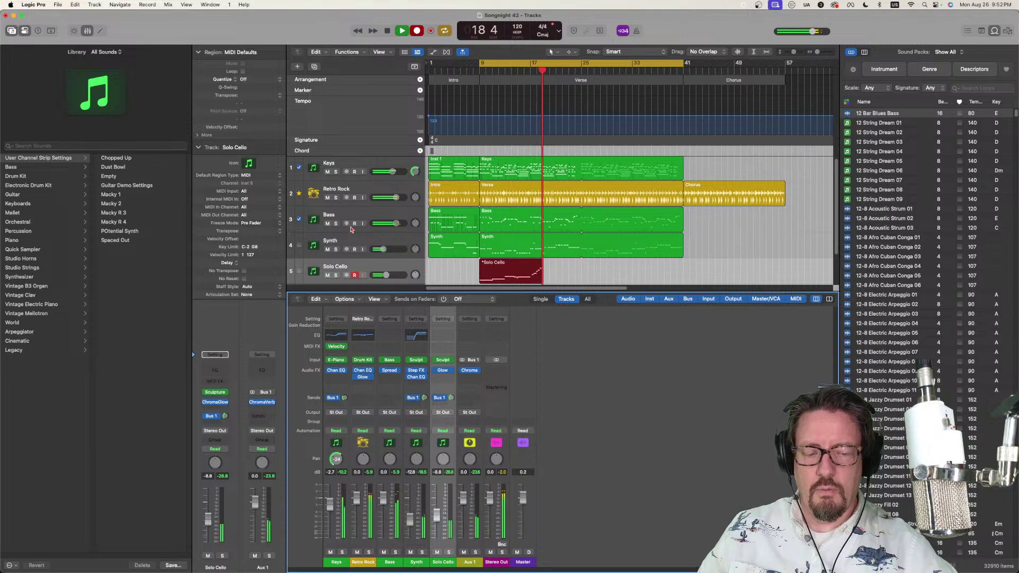
key(space)
key(Delete)
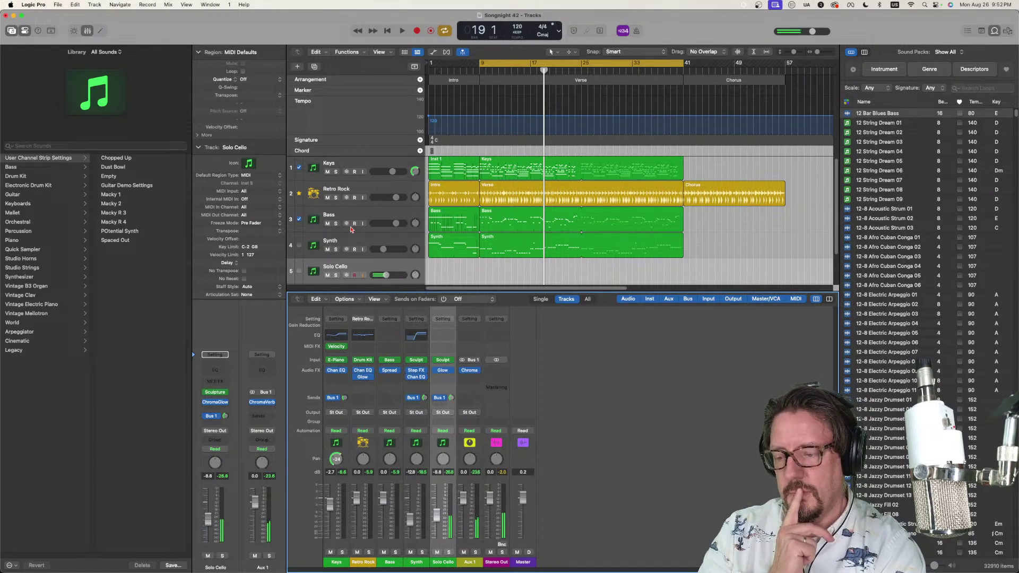
Step: Play the verse from bar 9 without recording to work out the cello part
key(space)
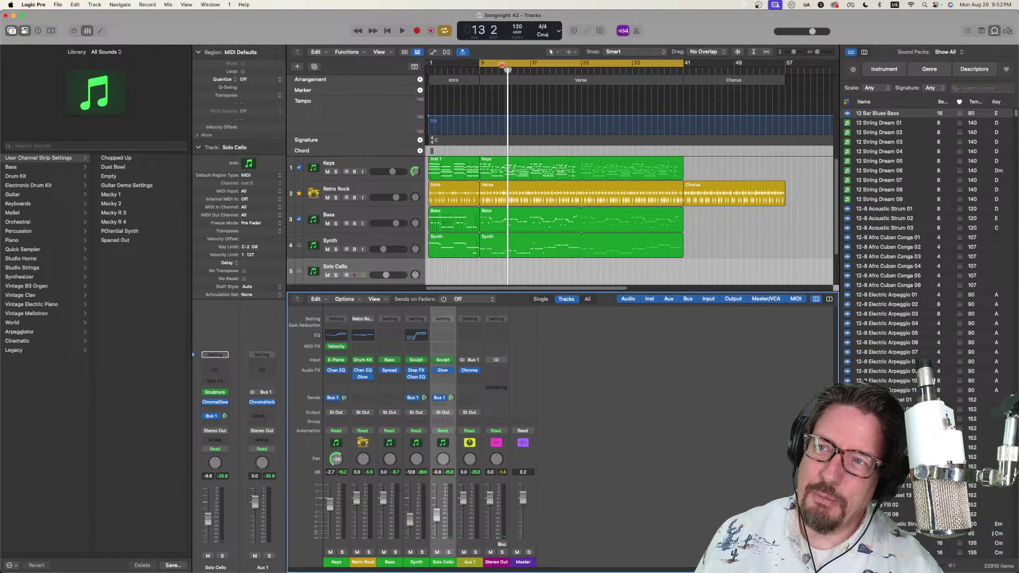
key(space)
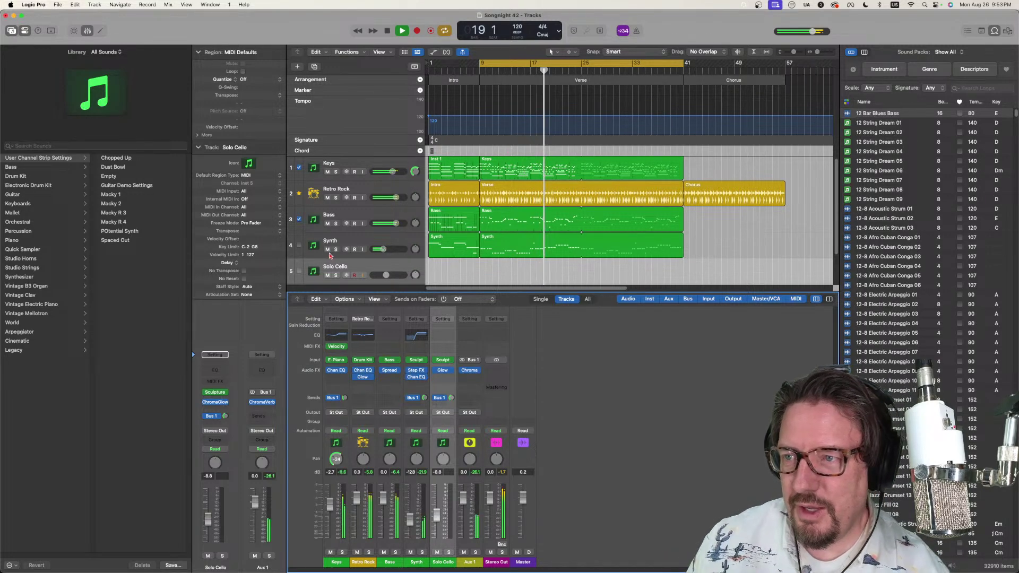
Step: Add an empty software instrument track below Solo Cello and load Studio Horns in stereo as its instrument
scroll(350, 237, down, 3)
double_click(359, 260)
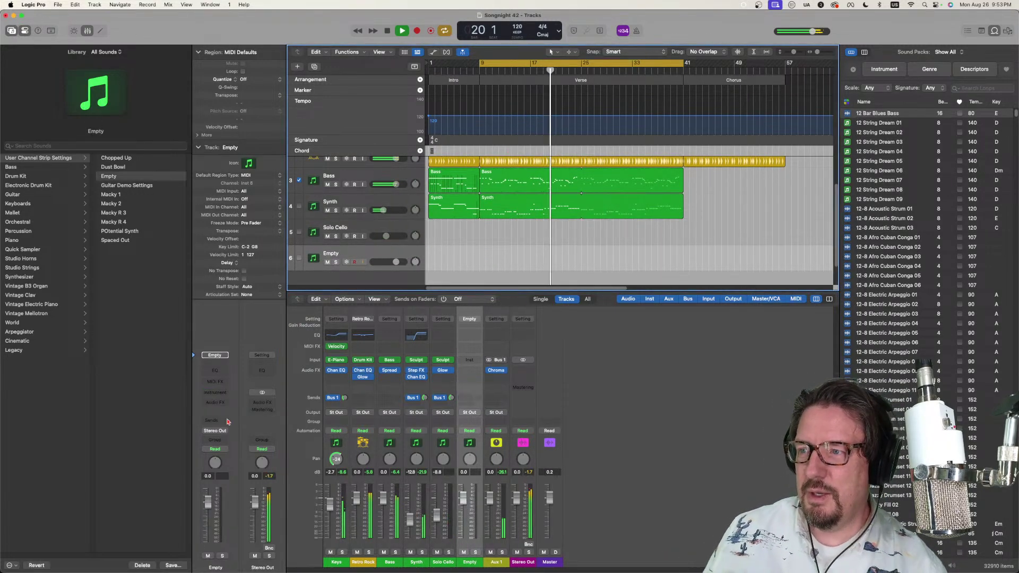
click(216, 394)
mouse_move(234, 417)
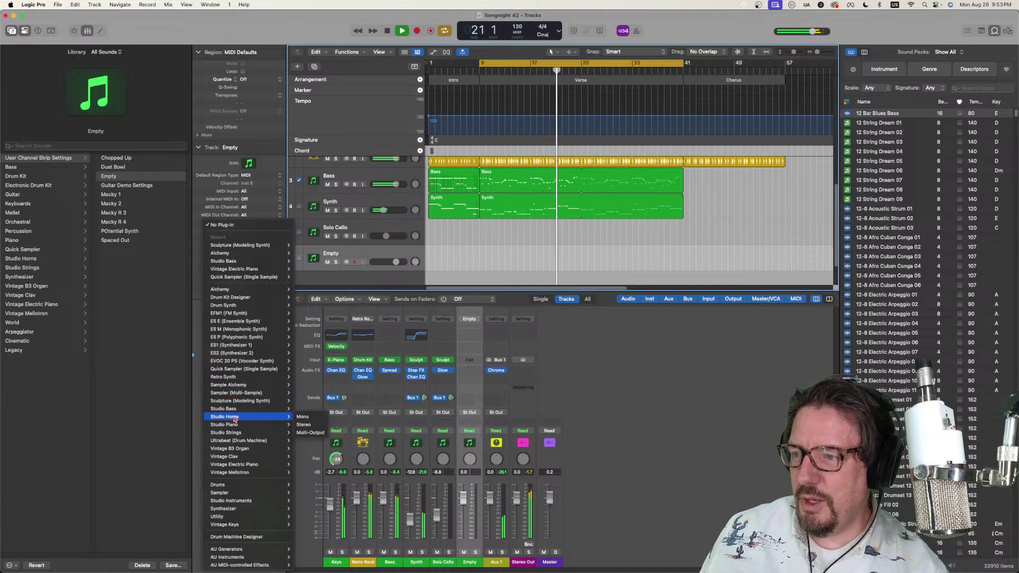
click(301, 427)
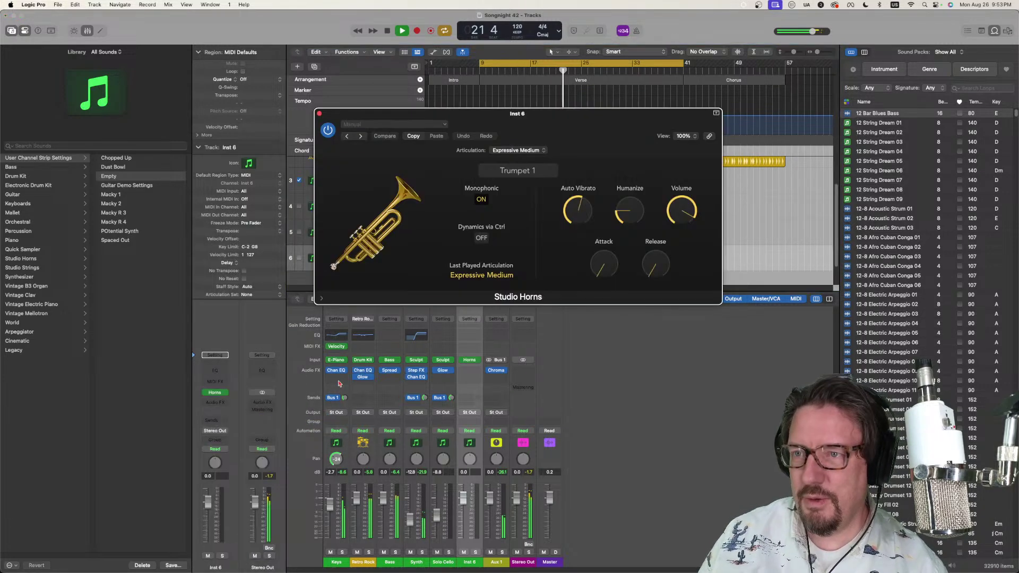
Step: Change the Studio Horns instrument to the R&B Section and close the plug-in
click(494, 171)
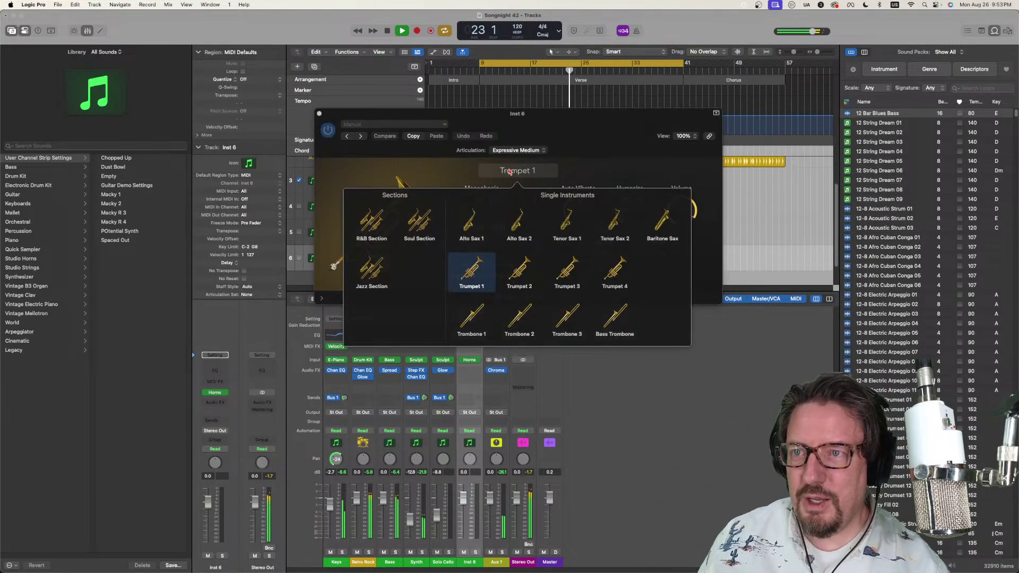
click(367, 239)
click(407, 159)
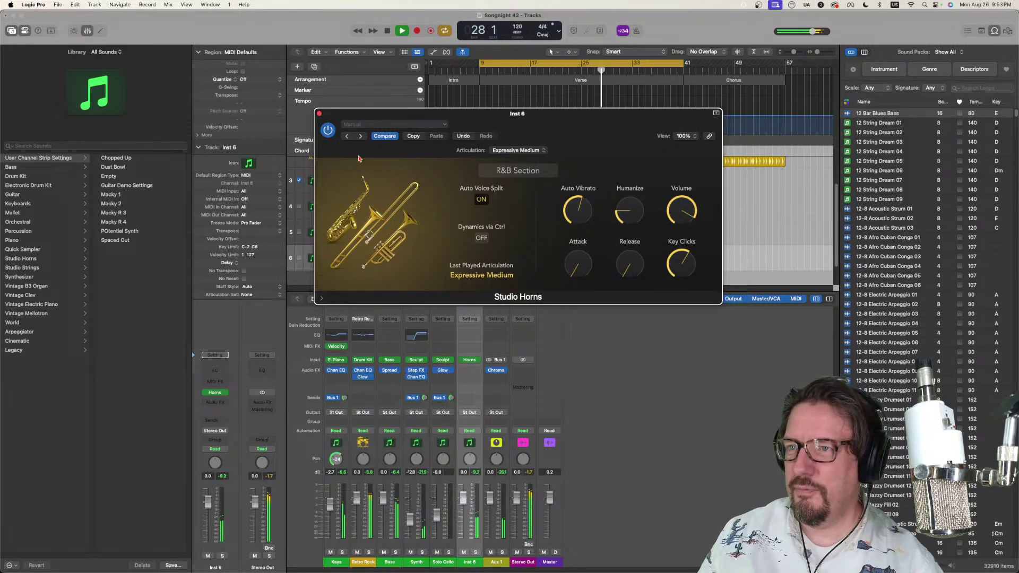
click(320, 115)
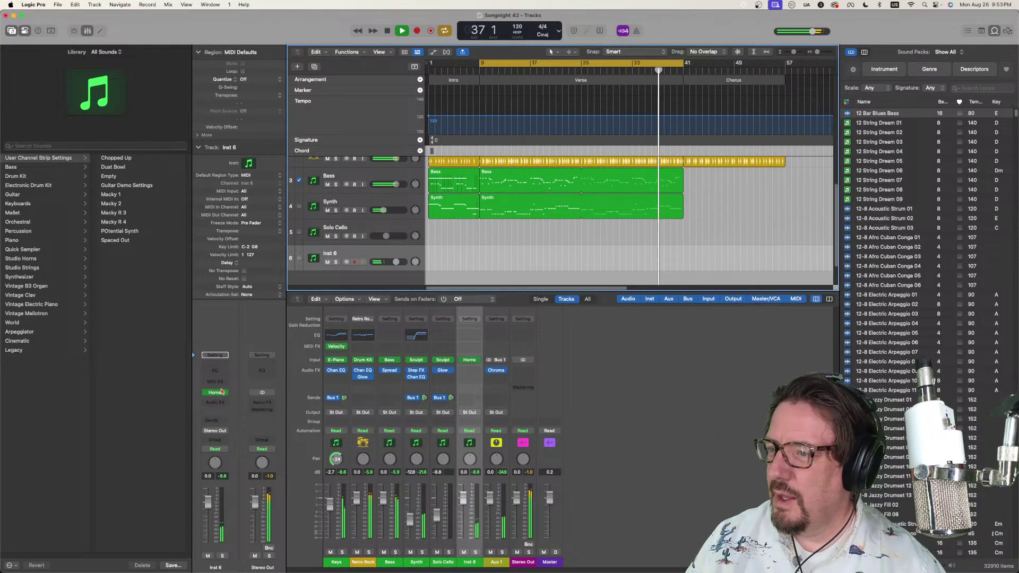
Step: Send the horns track to Bus 1 at -11.0 dB and lower its volume to -8.0 dB
click(217, 421)
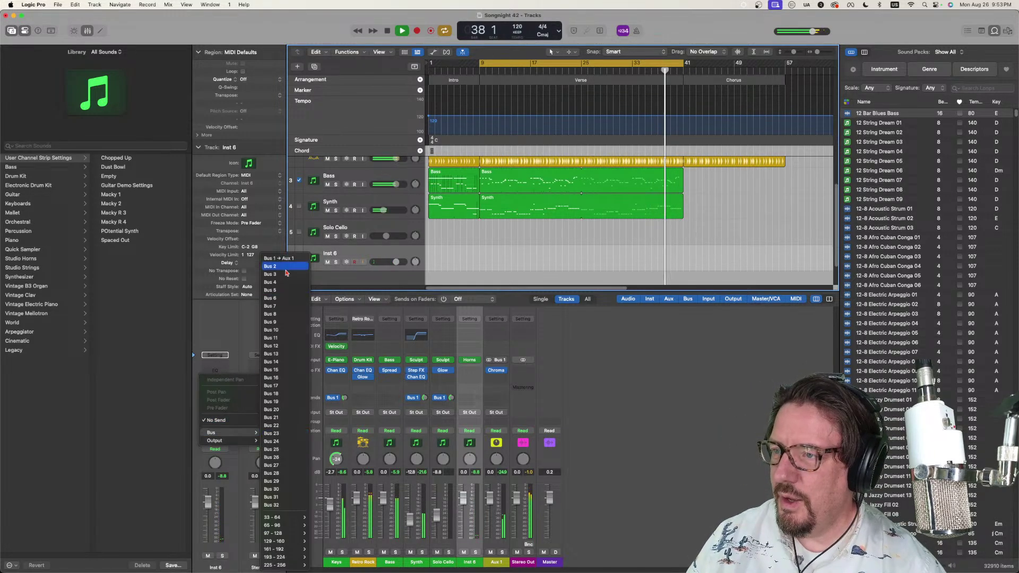
click(226, 420)
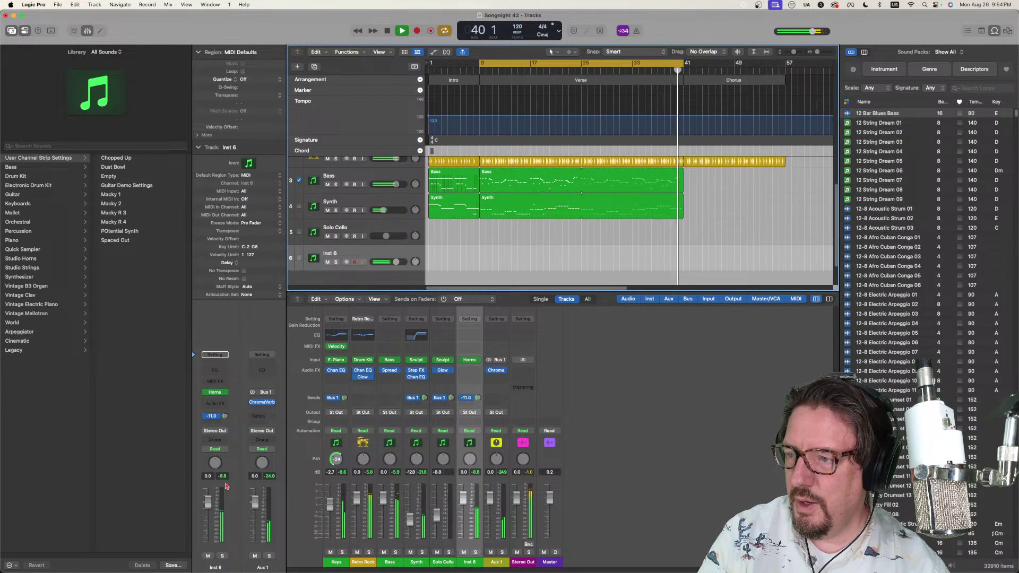
drag(207, 501, 207, 528)
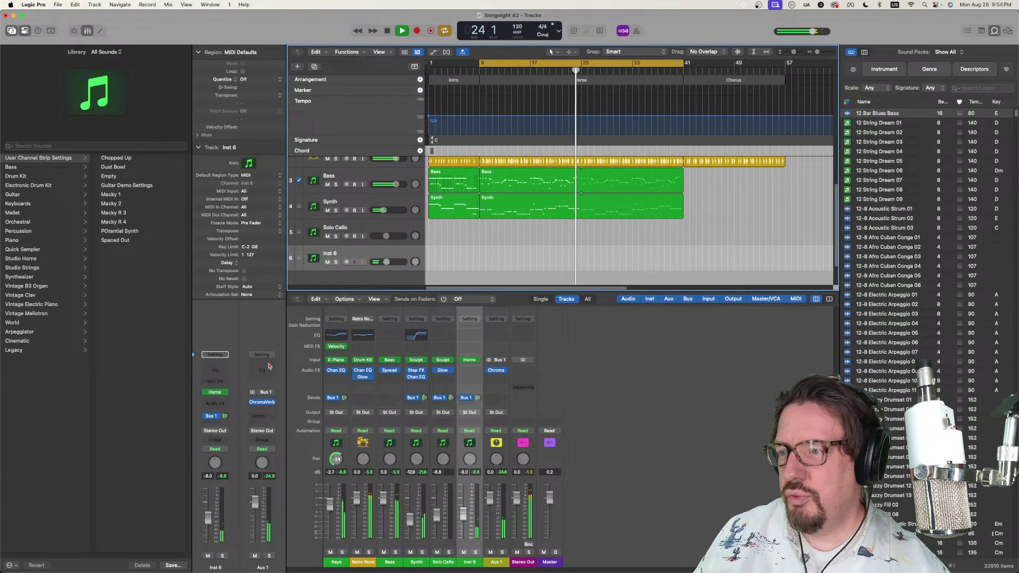
Step: Reopen Studio Horns, set the articulation to Staccato and turn on Dynamics via Ctrl
click(215, 393)
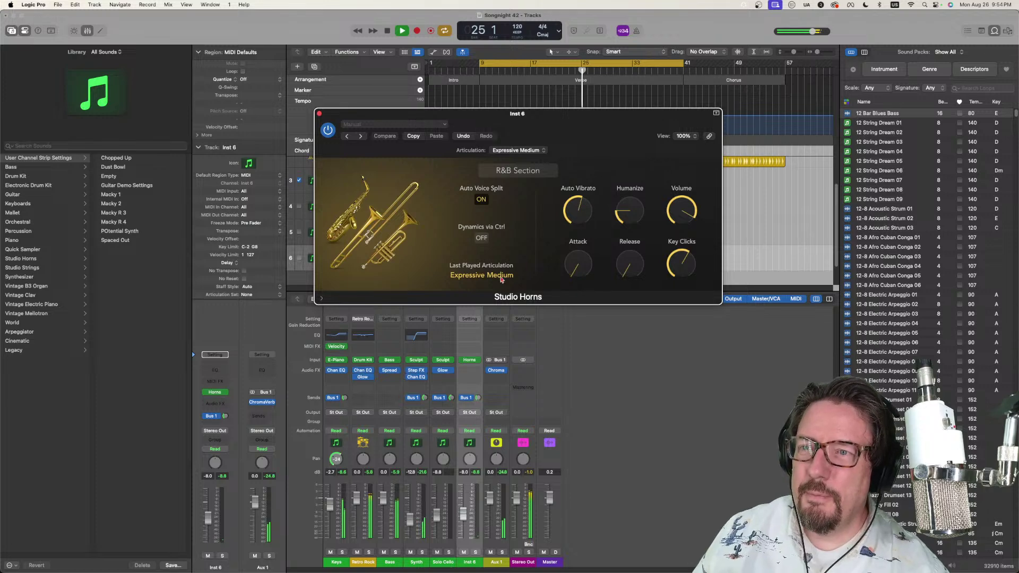
click(517, 151)
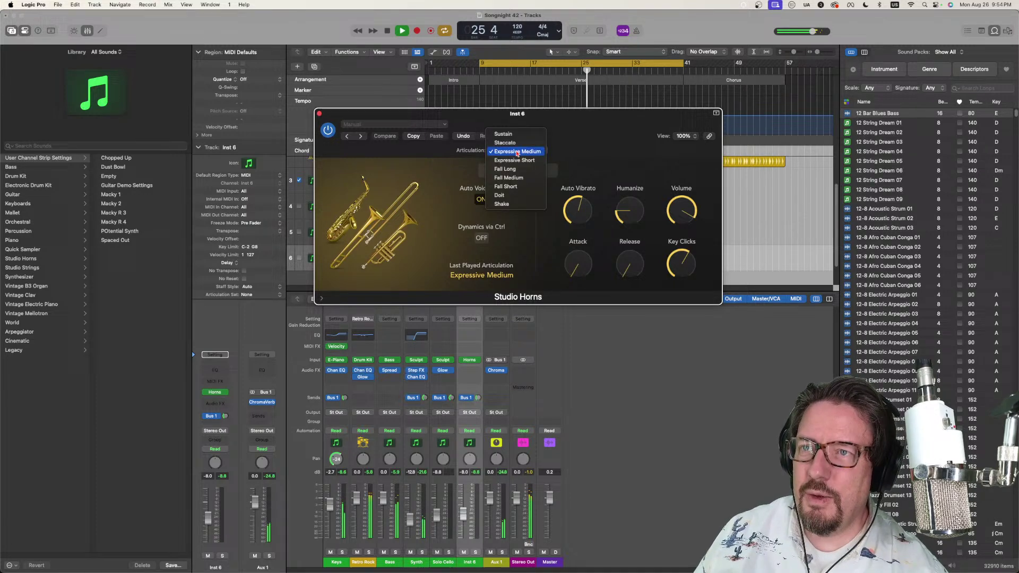
click(514, 143)
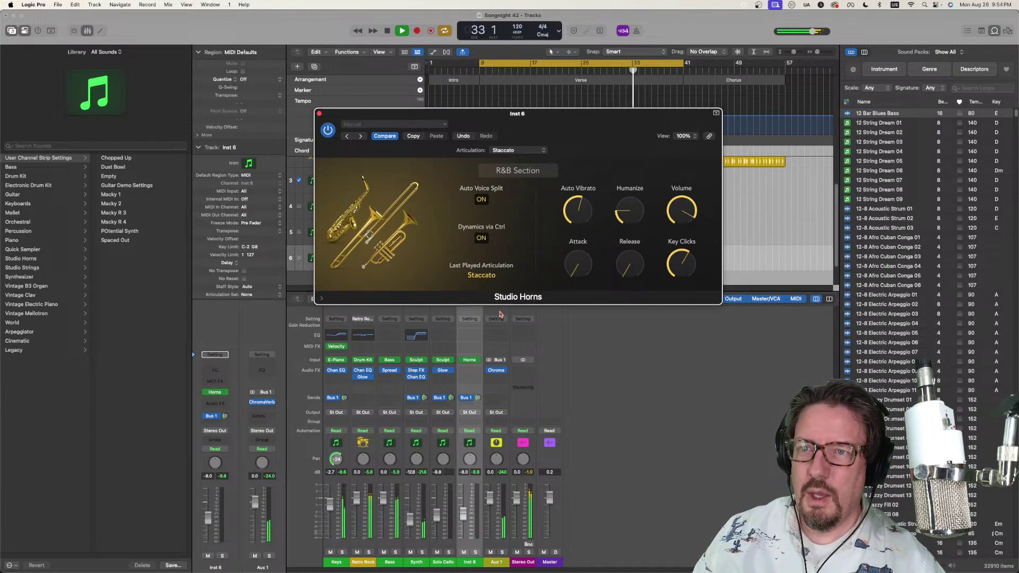
Step: Expand the Studio Horns extended settings, set the articulation to Expressive Medium and set Split Voicing to Drop 2+4
click(321, 300)
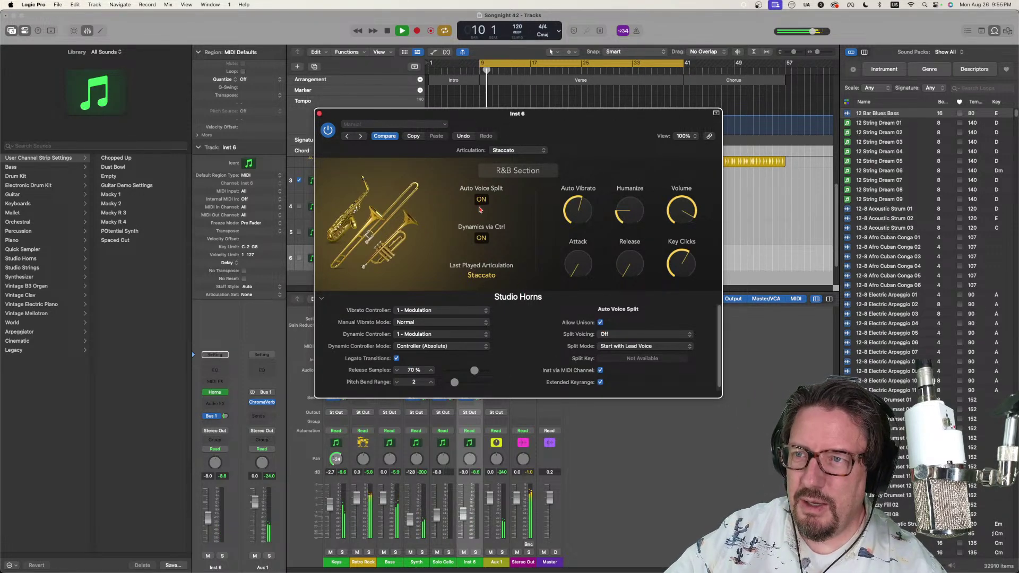
click(511, 171)
click(517, 151)
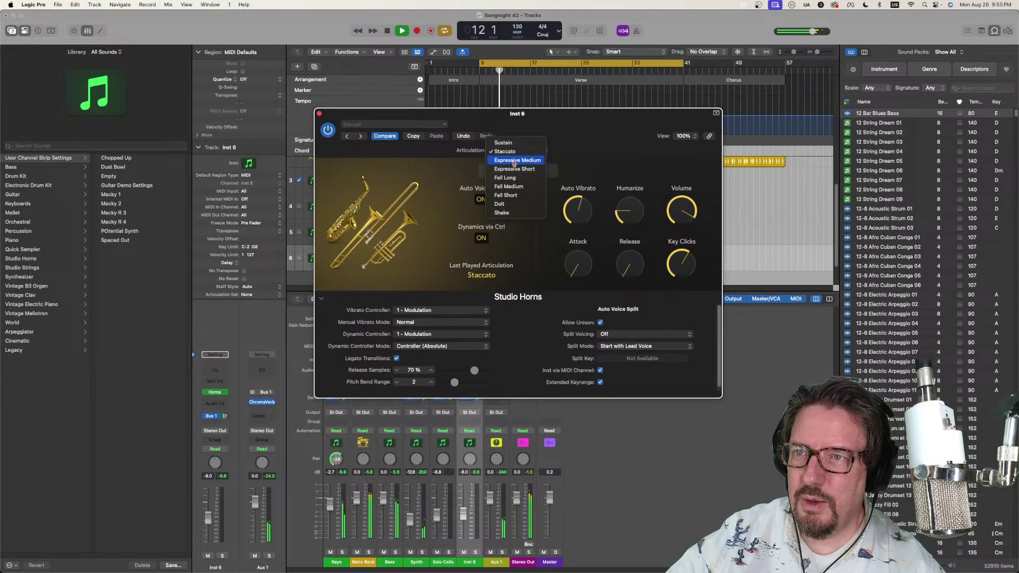
click(514, 161)
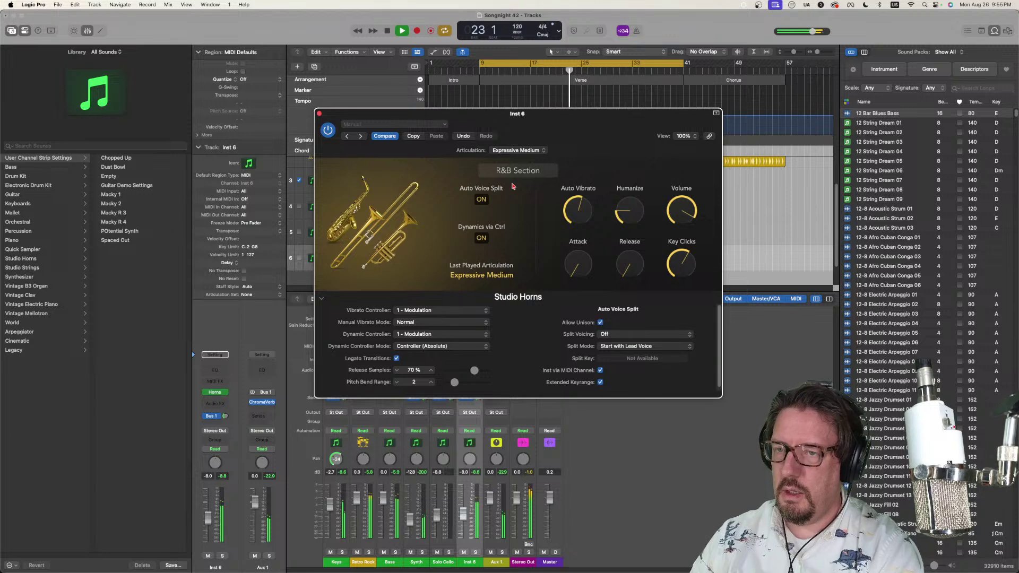
click(614, 338)
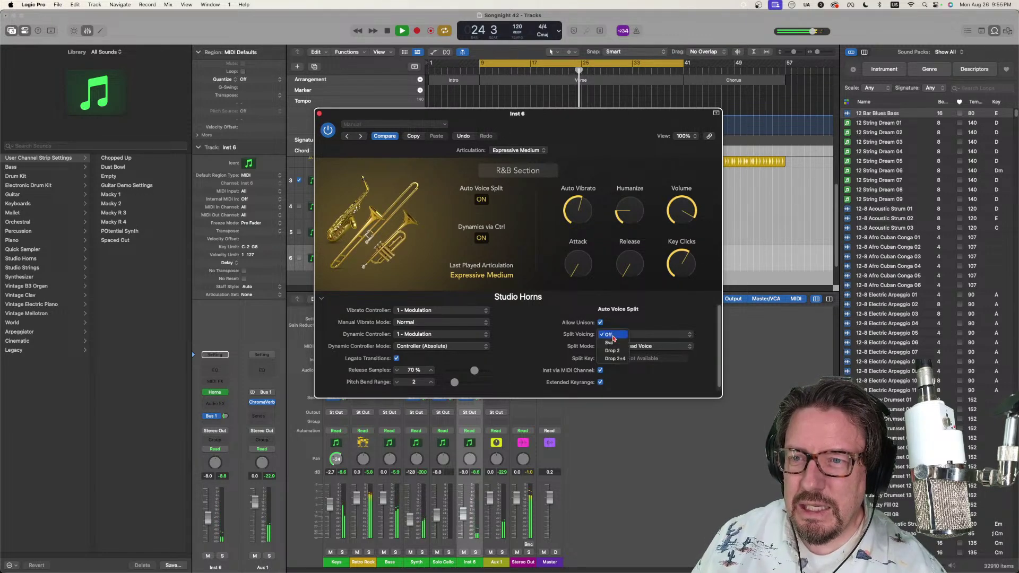
click(615, 359)
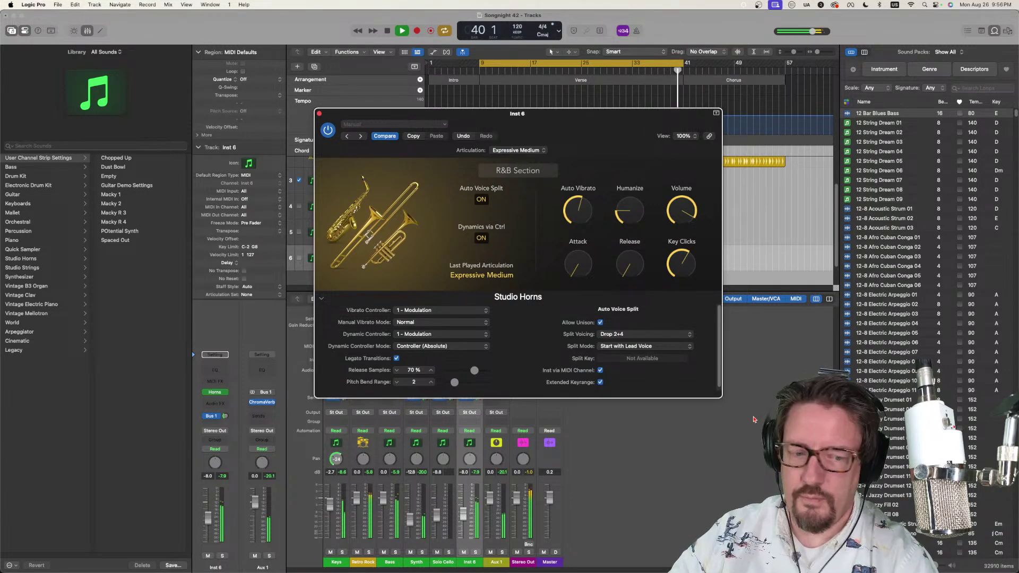
Step: Audition the Sustain articulation in Studio Horns, then set the articulation to Expressive Short
click(518, 150)
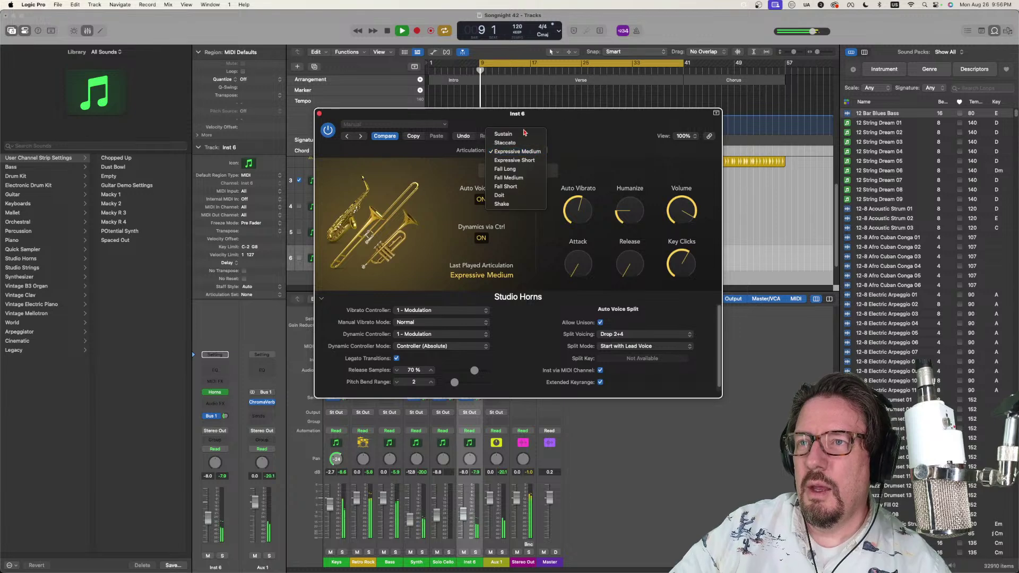
click(515, 134)
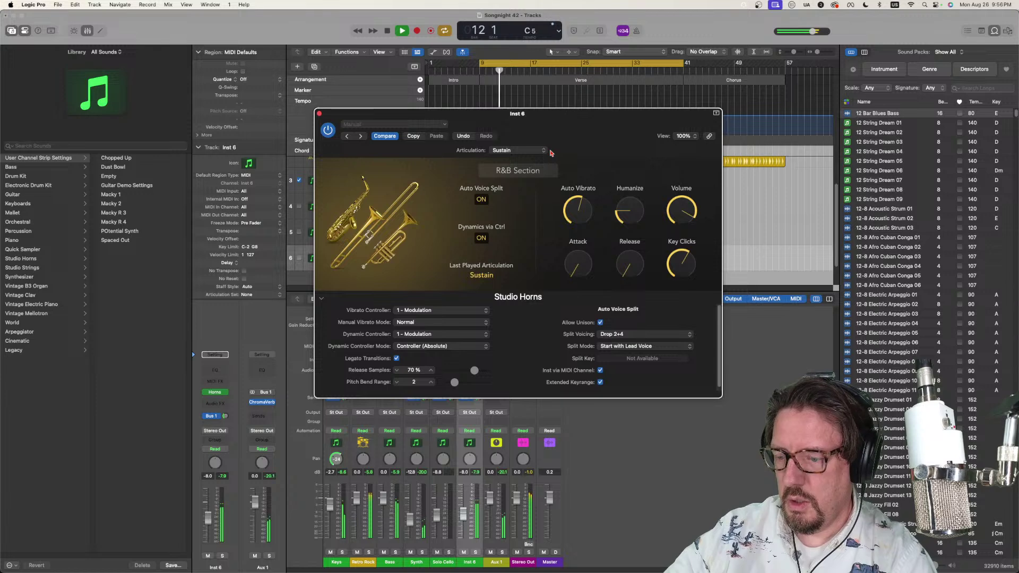
click(535, 155)
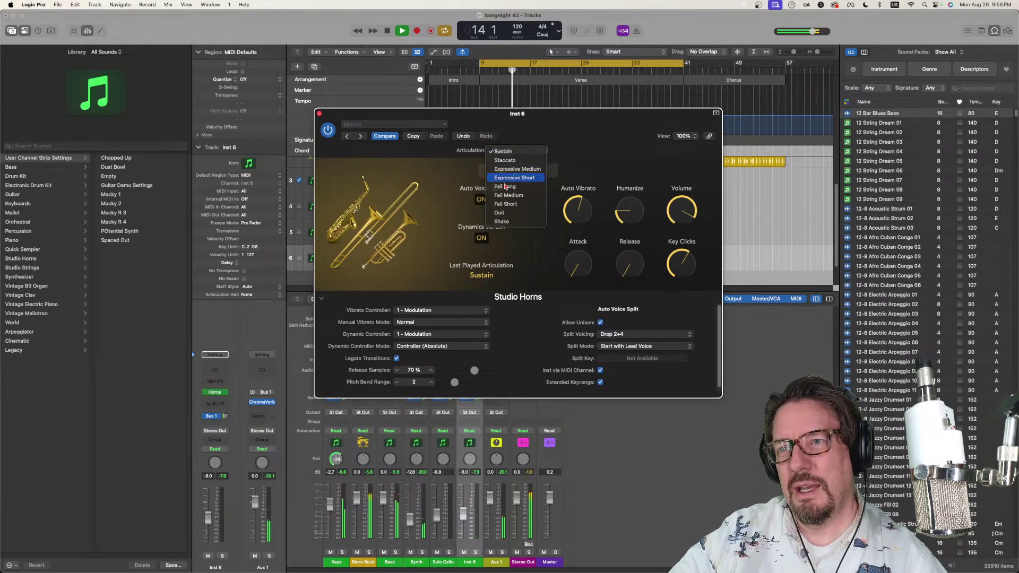
click(518, 178)
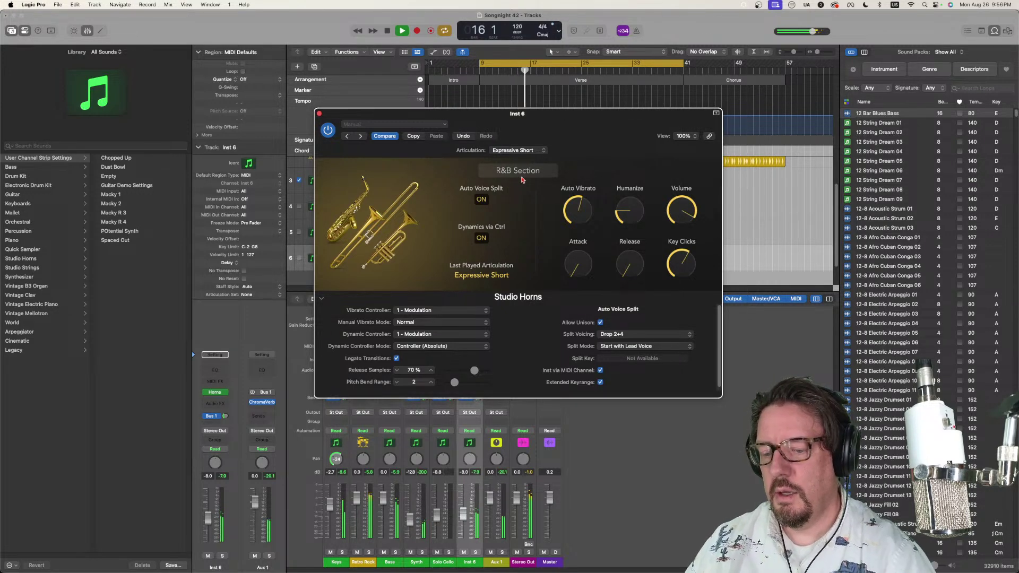
Step: Stop playback and try recording the horns part over the verse from bar 9, restarting the take once
key(space)
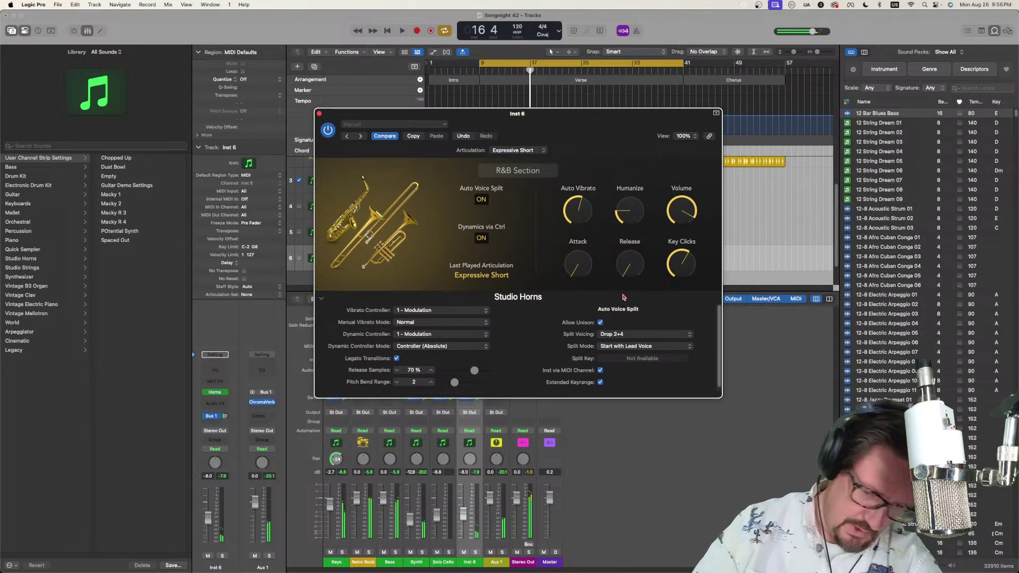
key(r)
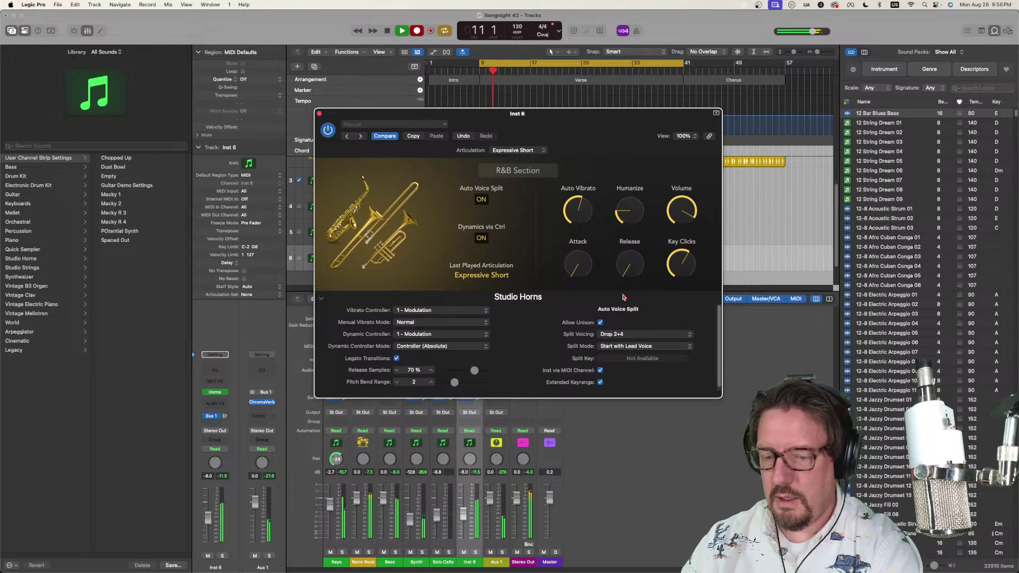
key(space)
key(space)
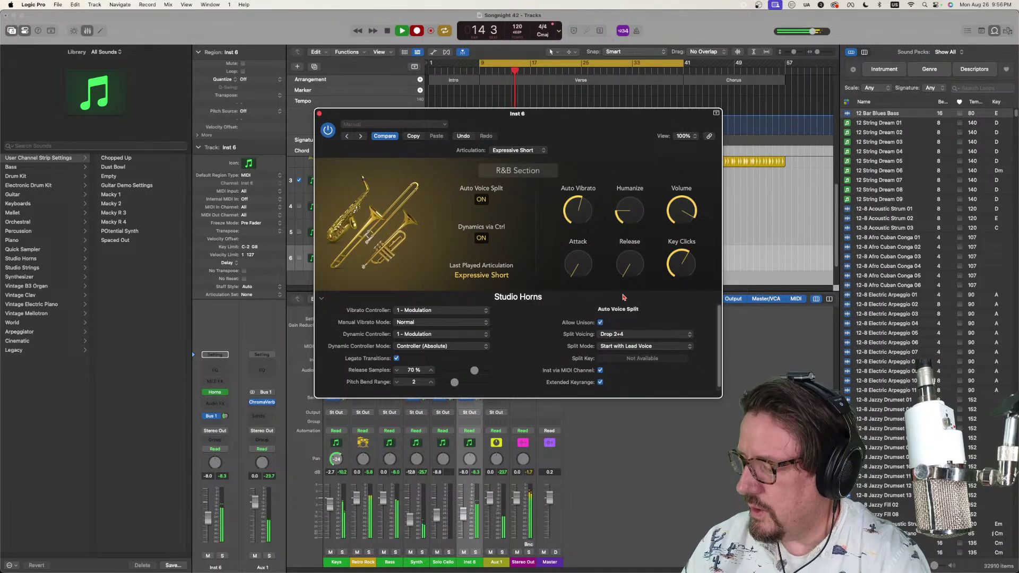
key(space)
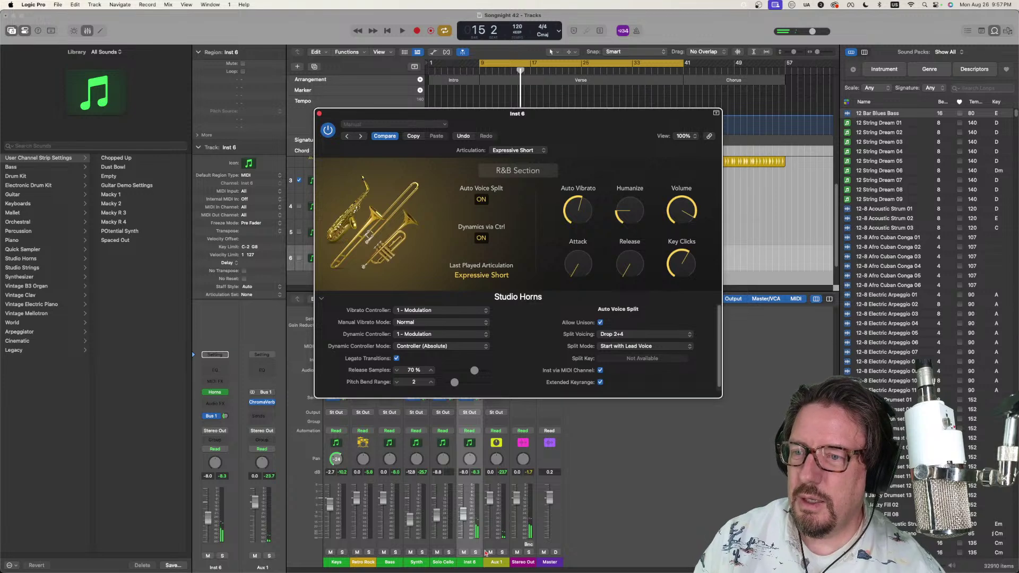
Step: Lower the horns track's volume to -13.4 dB and close the Studio Horns plug-in
drag(464, 519, 464, 521)
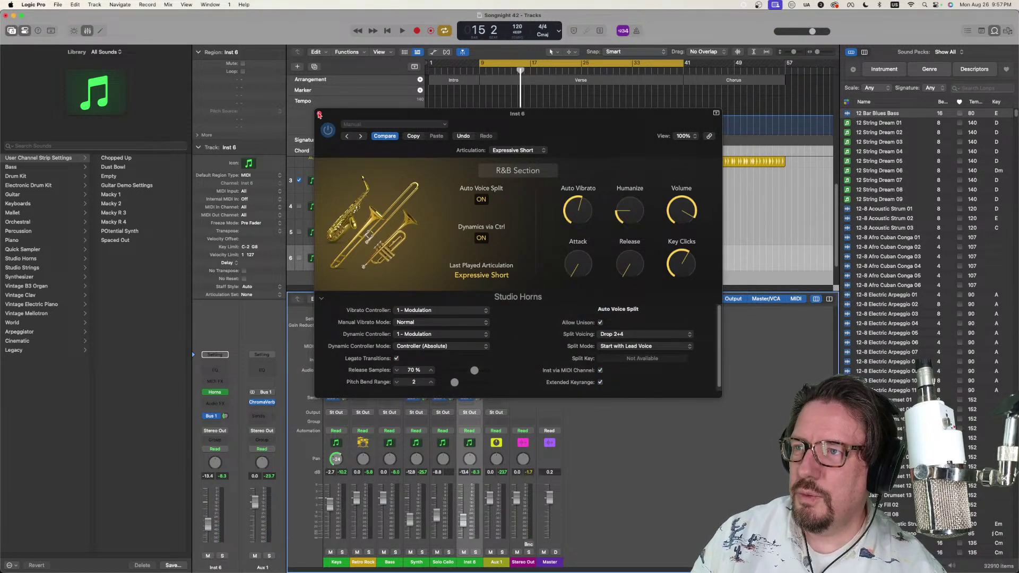
click(319, 114)
Step: Undo the earlier horns recordings and try another take at the start of the verse, deleting it after stopping
key(super+z)
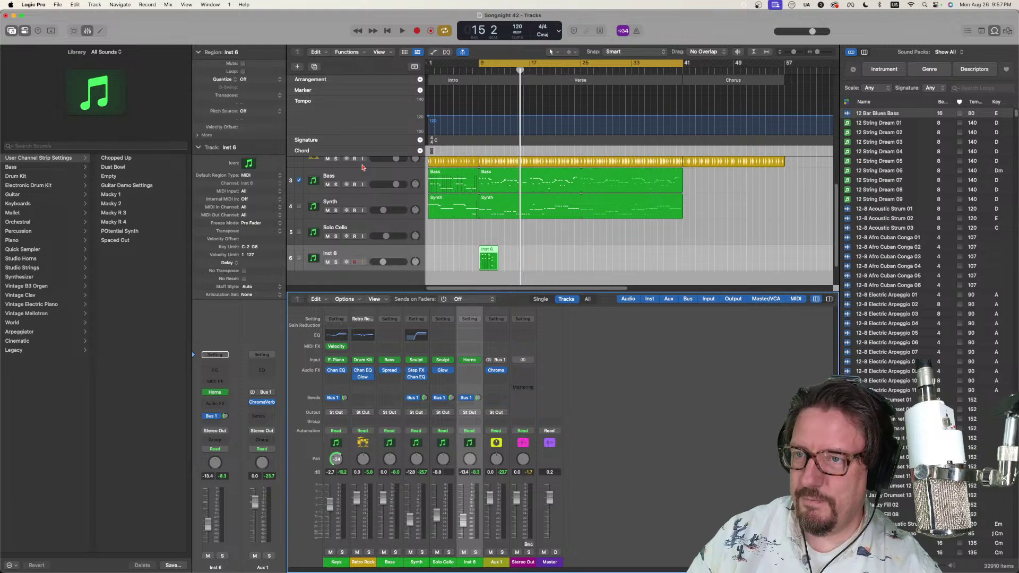
key(super+z)
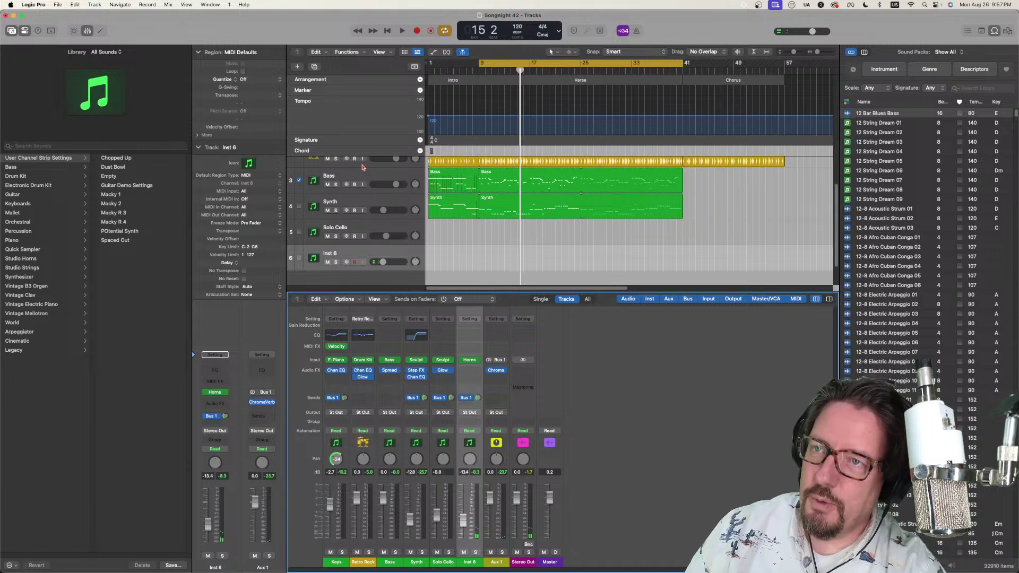
key(r)
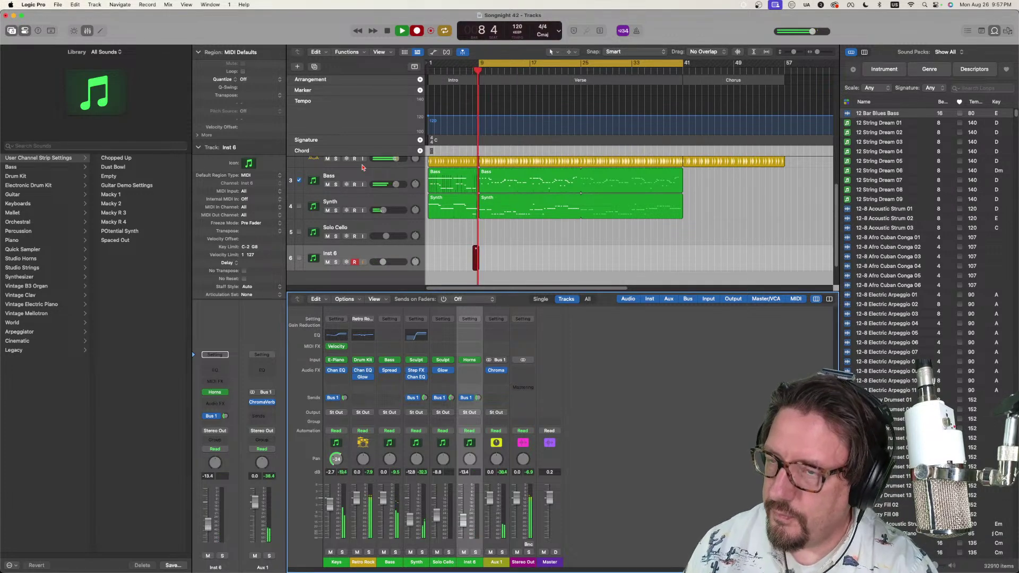
key(space)
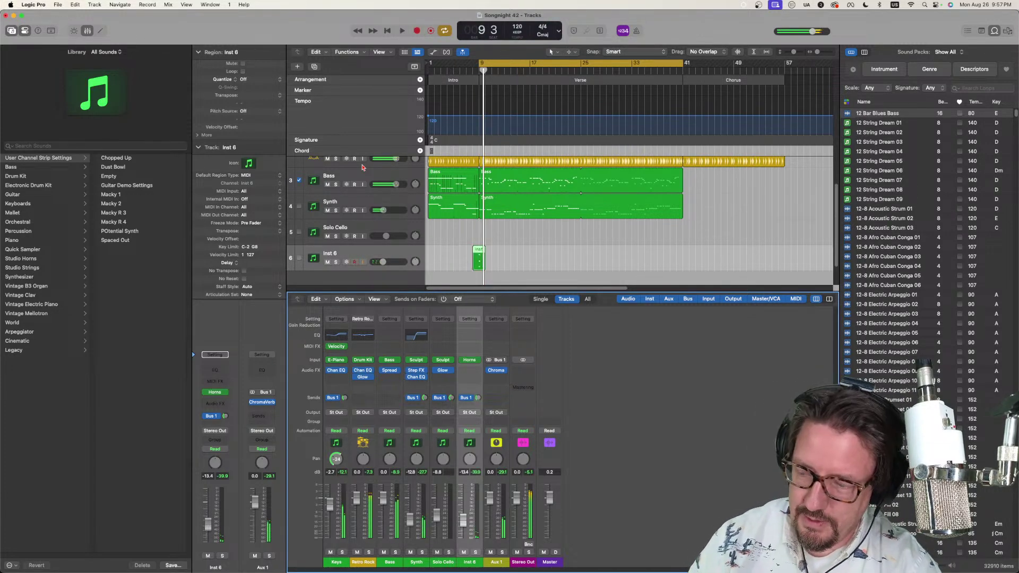
key(Delete)
Step: Record a horns take over the verse up to bar 24 and trim the region's start to bar 9
key(r)
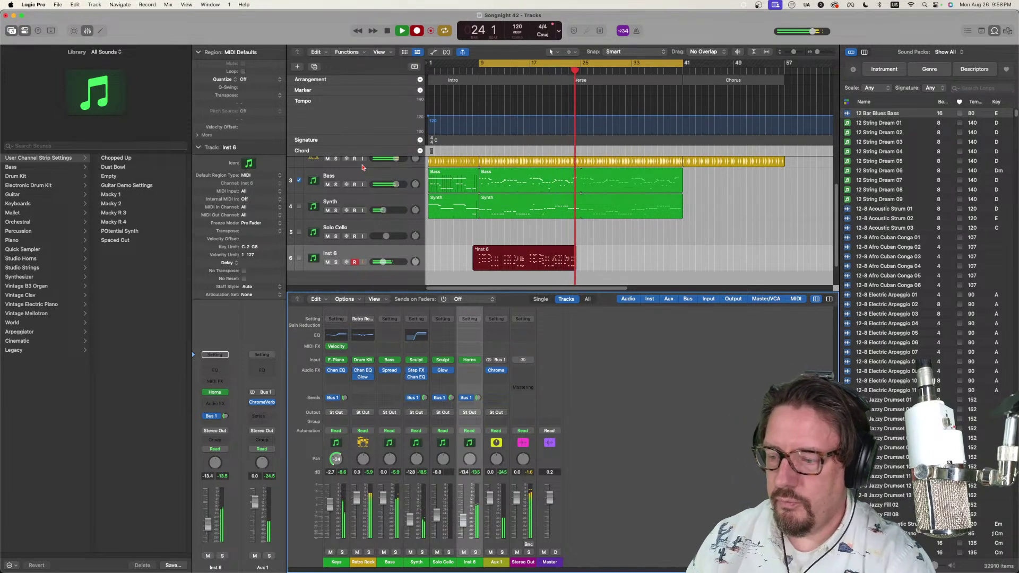
key(space)
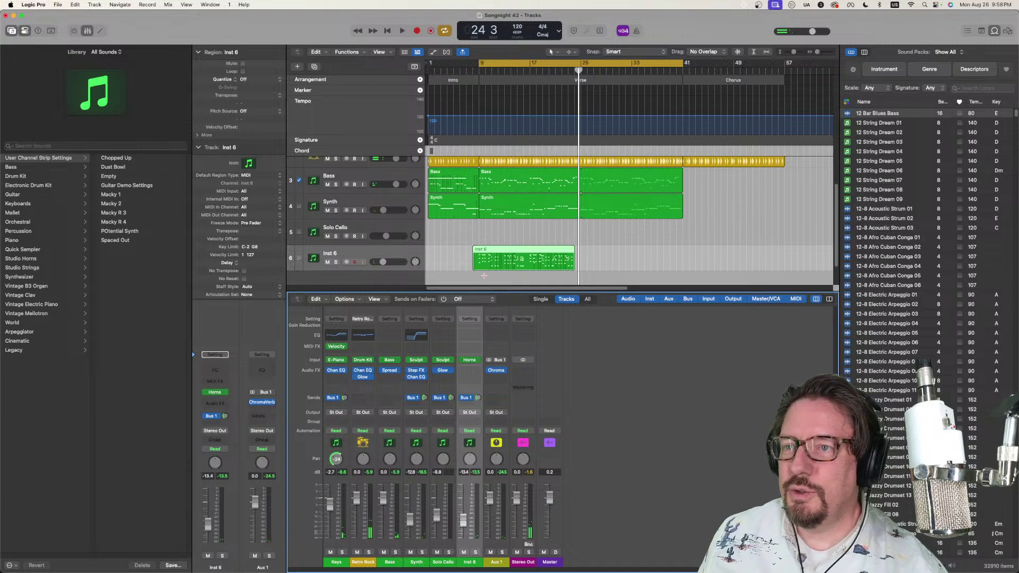
drag(475, 269, 482, 268)
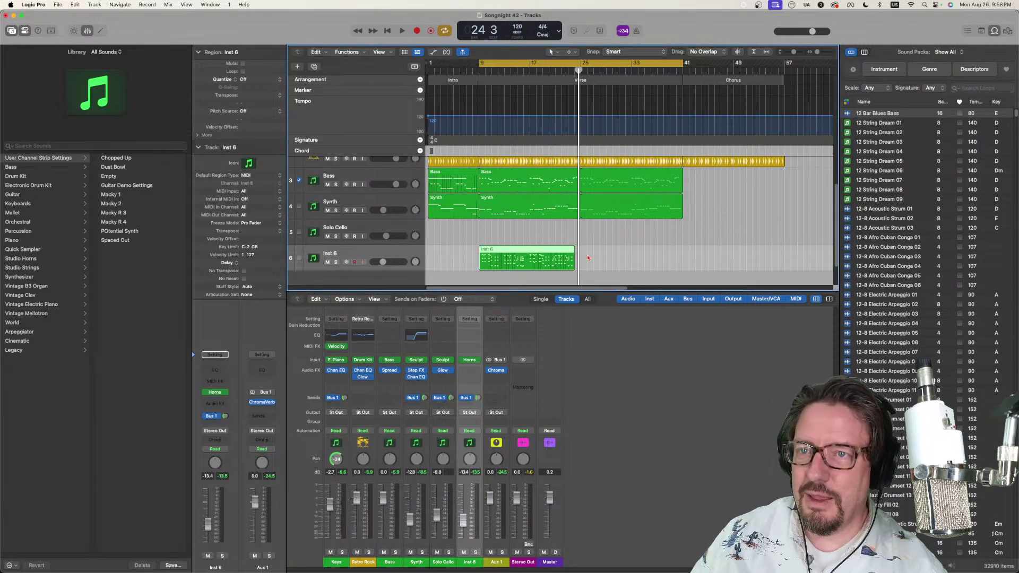
Step: Extend the horns region to bar 25, loop it to bar 41 and play the verse from bar 9
mouse_move(576, 249)
mouse_down()
mouse_move(683, 257)
mouse_move(574, 264)
mouse_up()
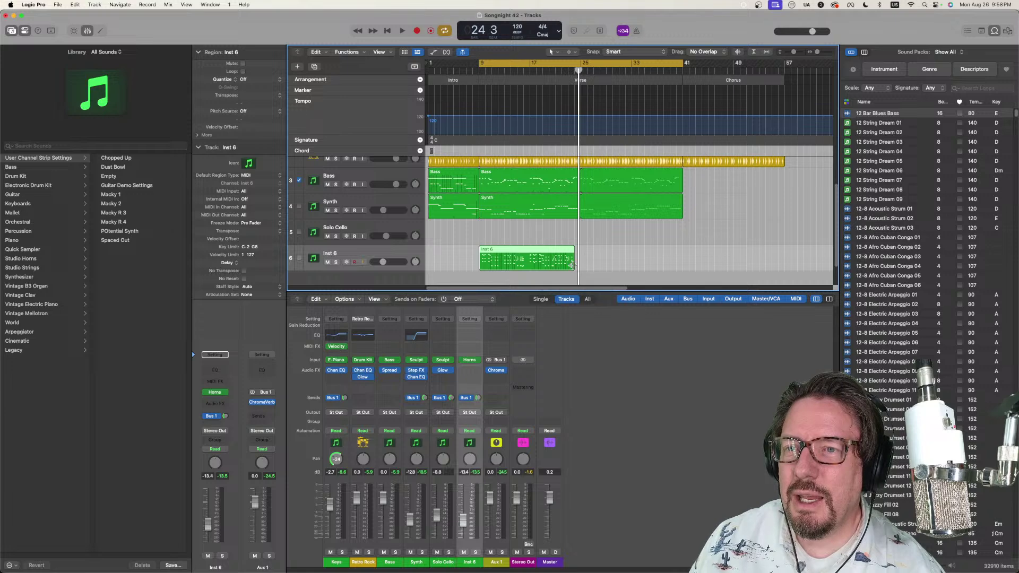
drag(574, 267, 683, 268)
key(shift+Return)
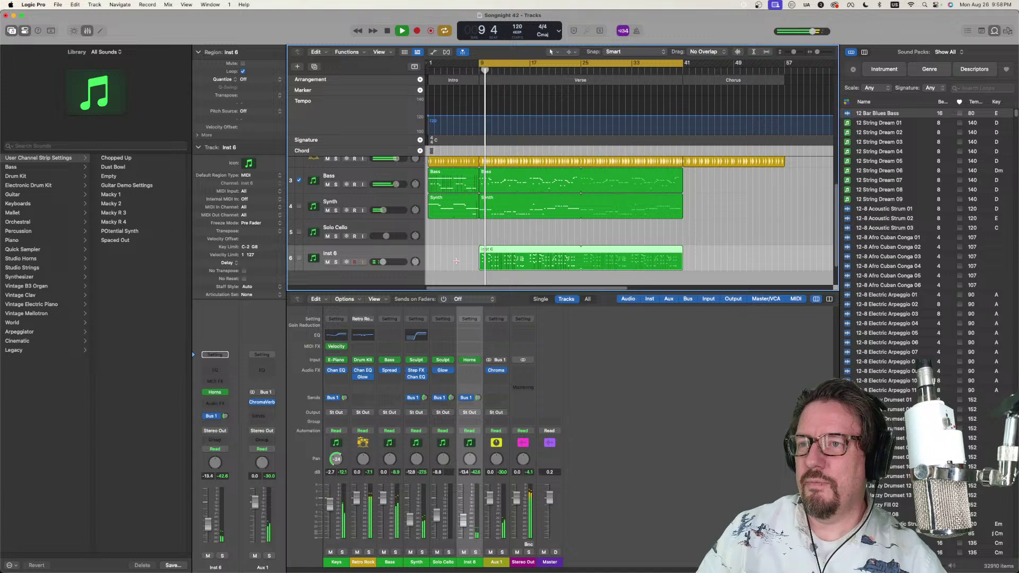
Step: Open the horns region in the Piano Roll and play it with its Modulation data on display
key(space)
double_click(484, 253)
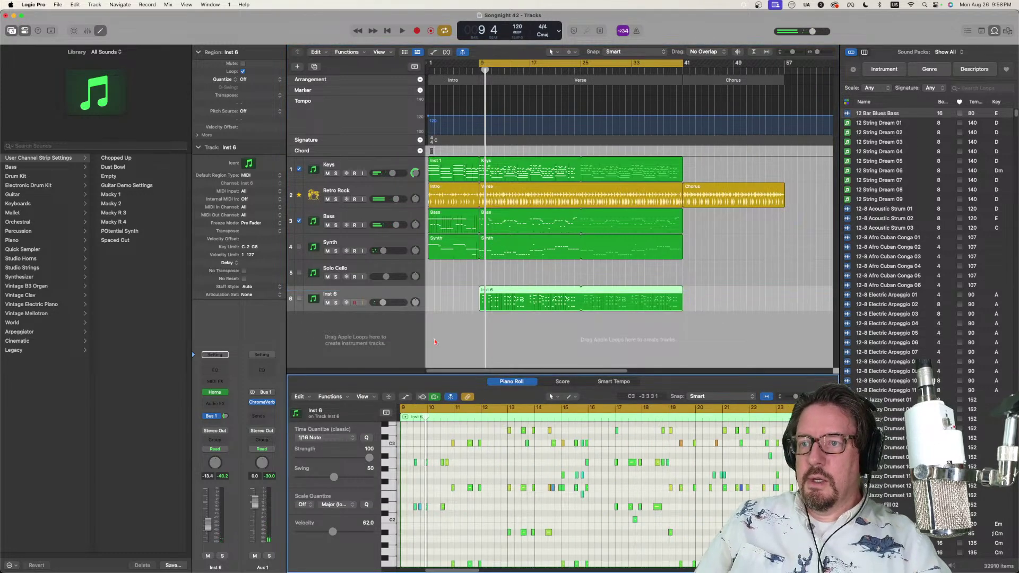
click(406, 397)
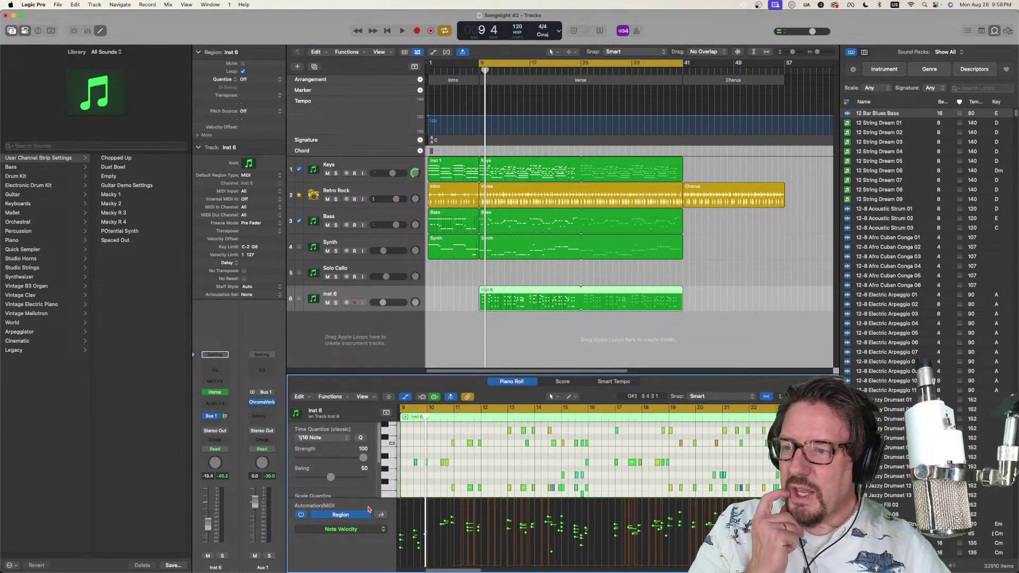
click(359, 529)
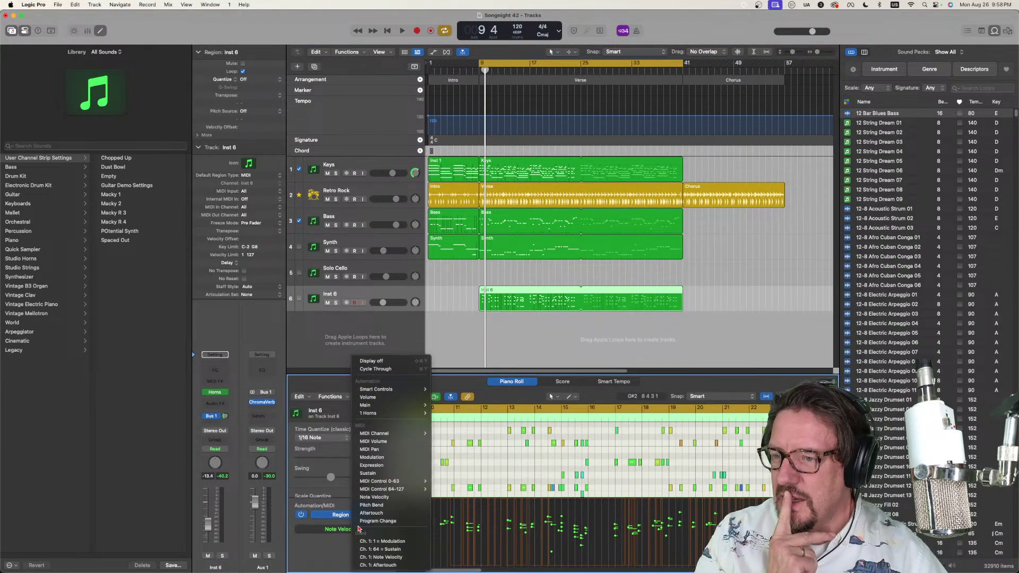
click(378, 459)
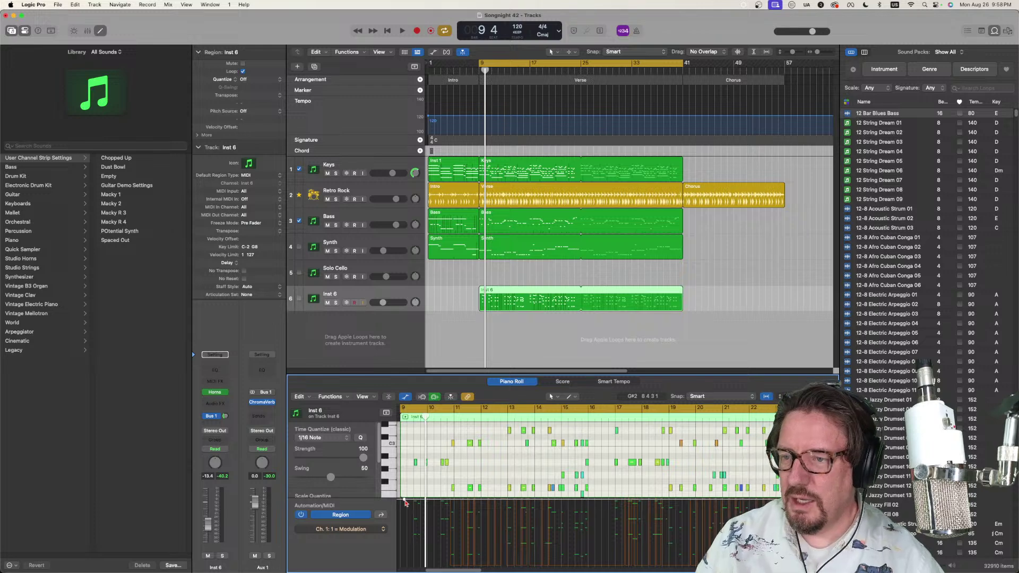
key(space)
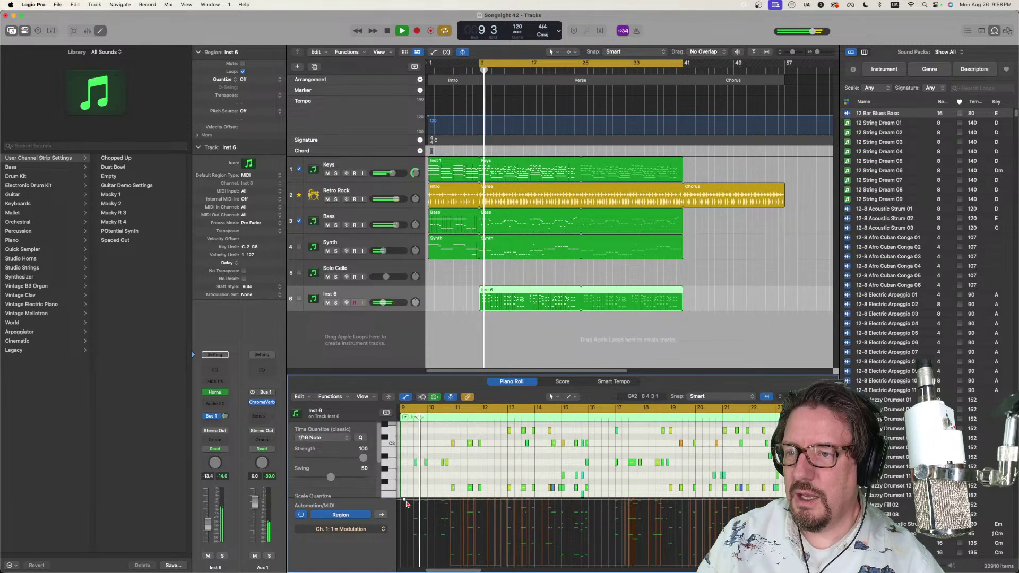
scroll(407, 467, down, 2)
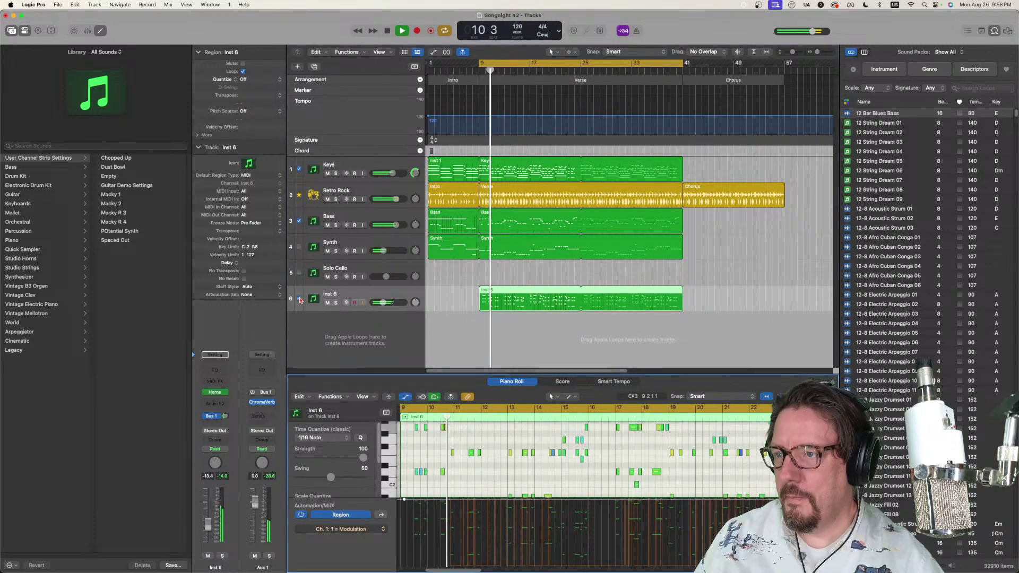
Step: Quantize the horns region to 1/8 Note with a Q-Strength of 90% and lower the track's volume to -19.5 dB
click(299, 300)
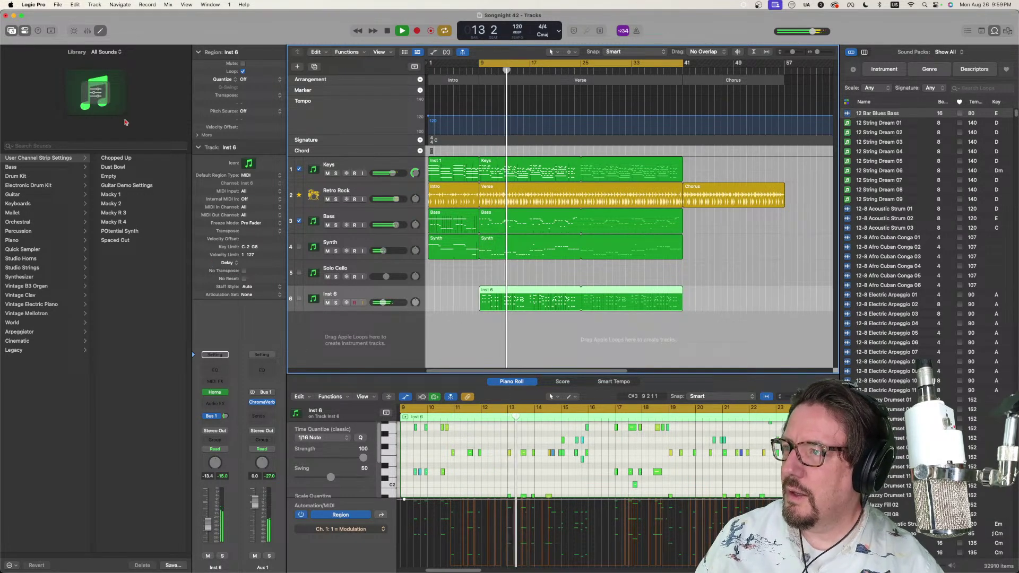
click(242, 79)
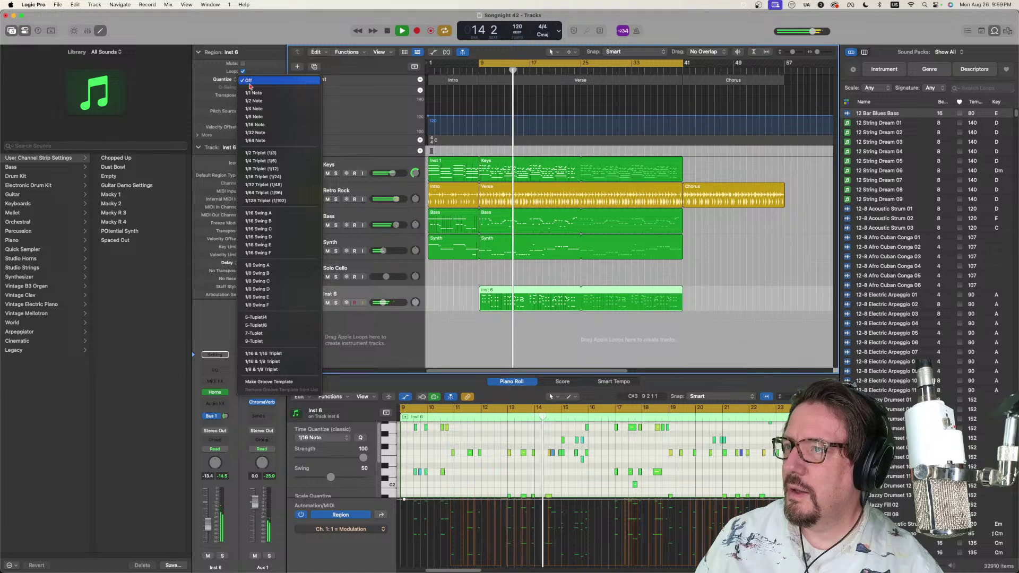
click(260, 117)
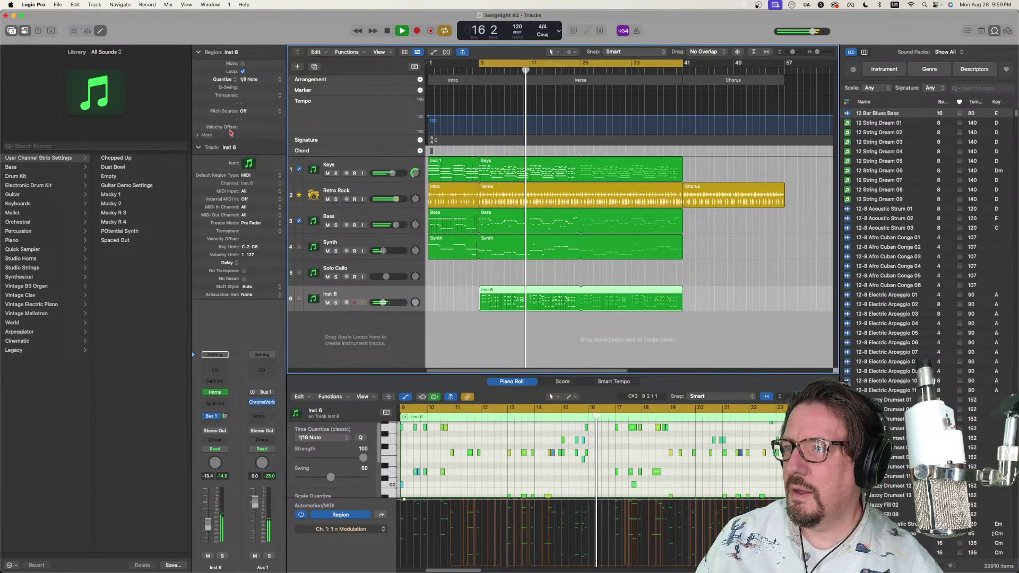
click(201, 137)
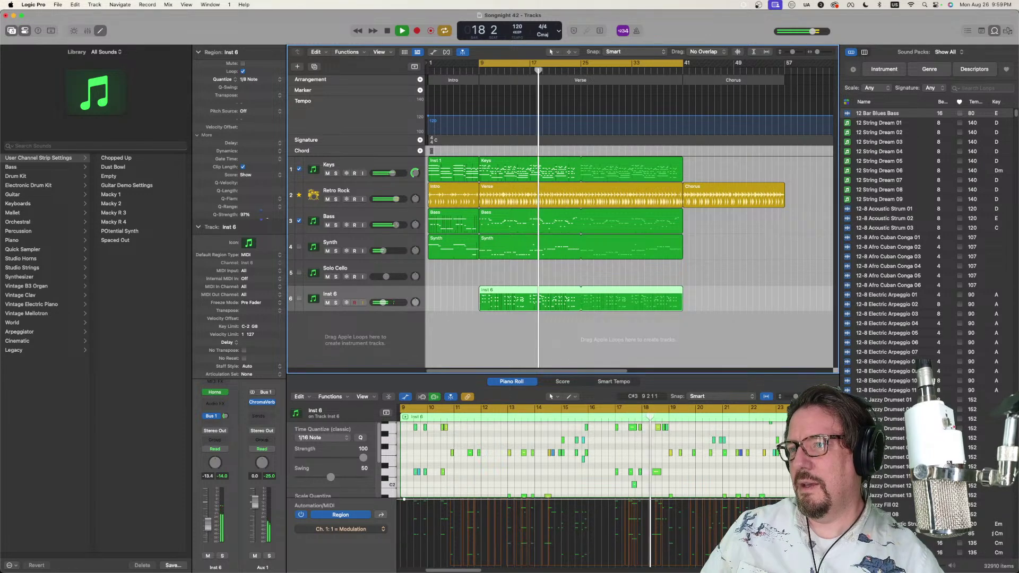
drag(249, 215, 260, 222)
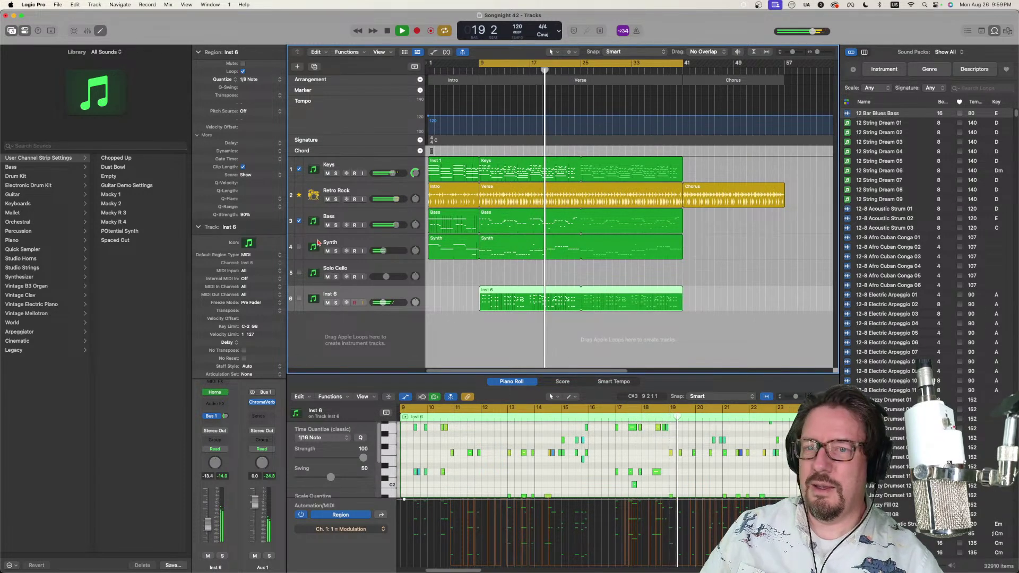
drag(383, 303, 380, 304)
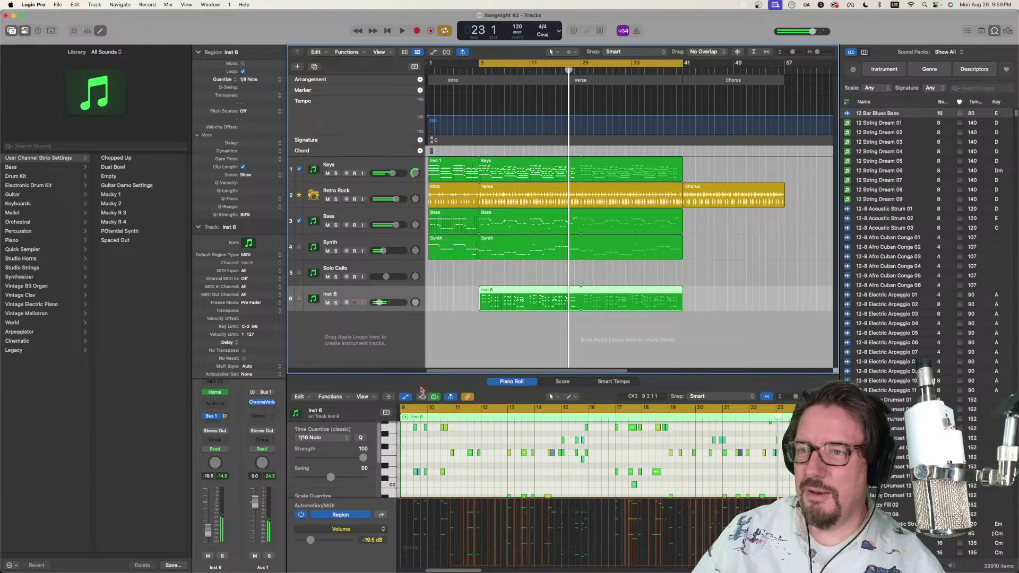
Step: Delete the horns region and its track, and add a new empty instrument track below Solo Cello
key(Delete)
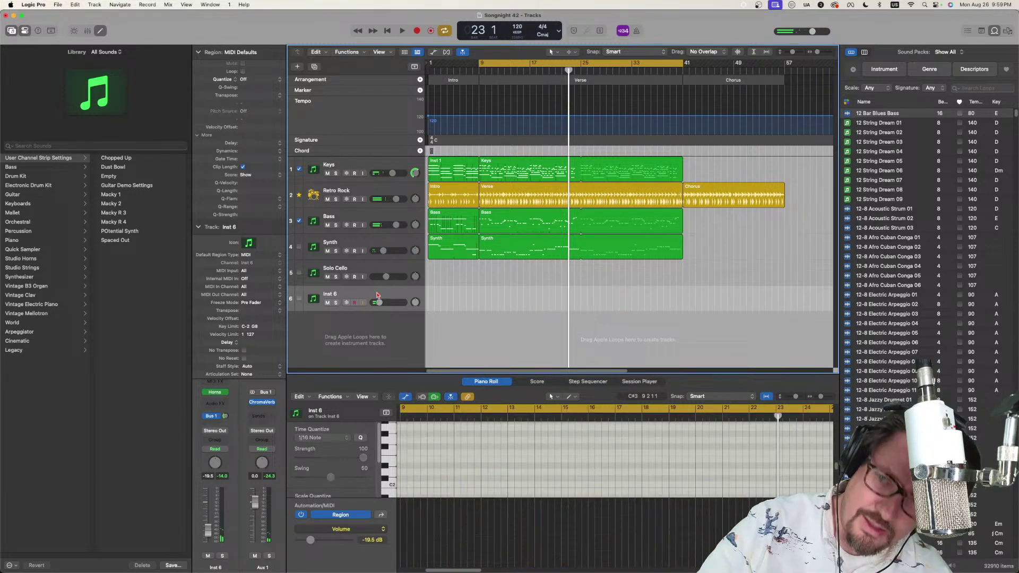
key(super+BackSpace)
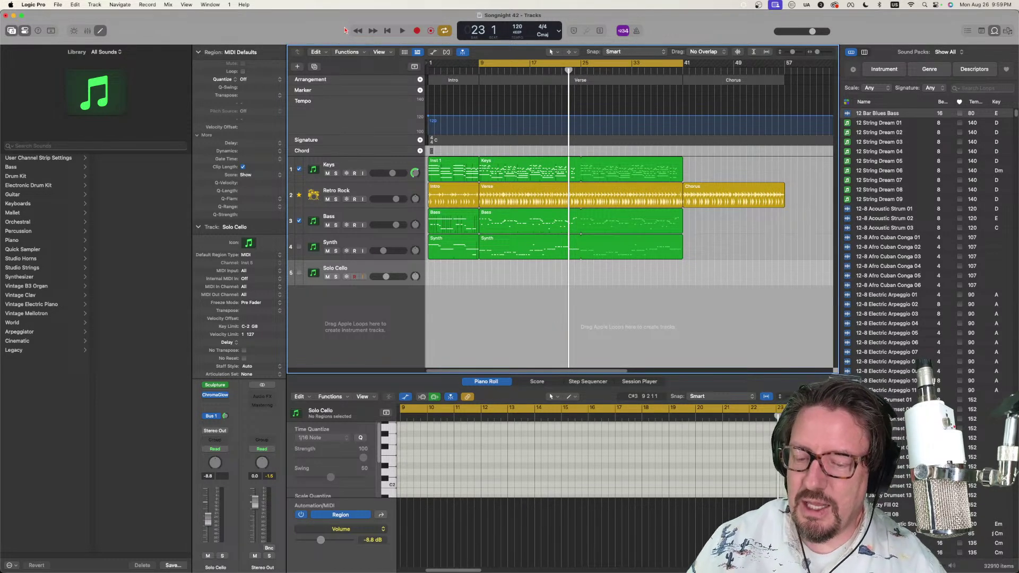
double_click(342, 303)
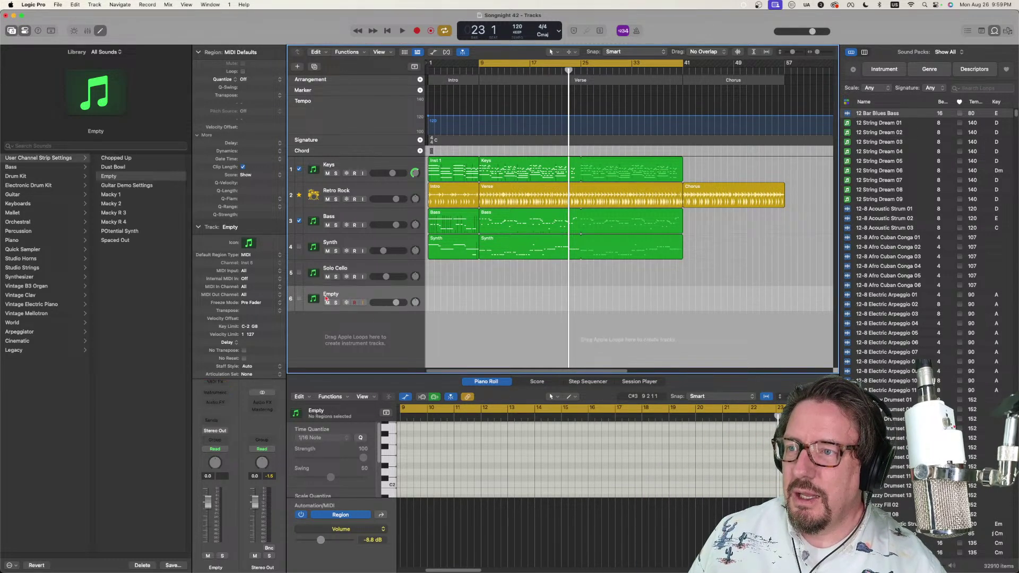
Step: Load the East West Play instrument on the new empty track
click(216, 393)
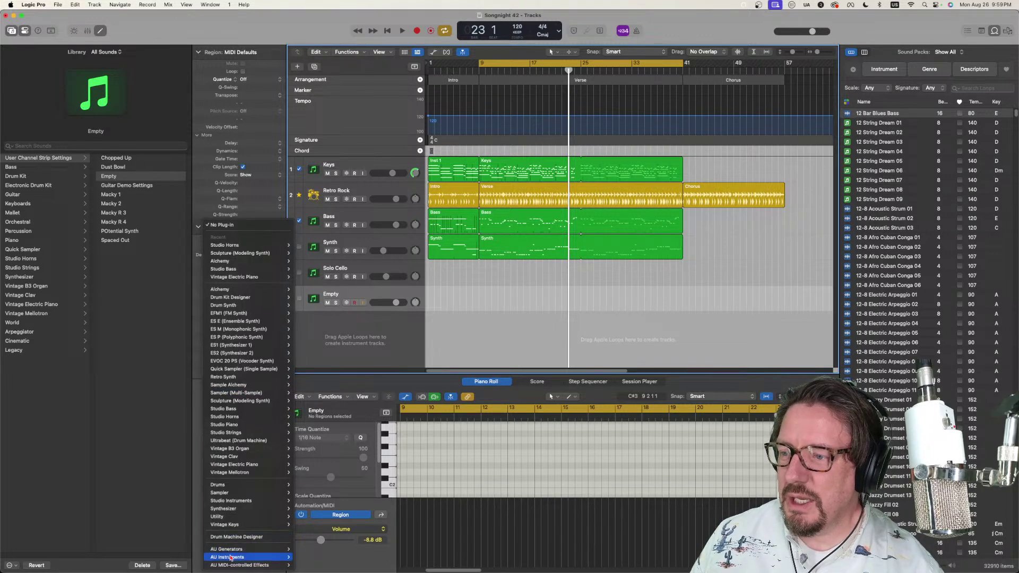
mouse_move(232, 557)
mouse_move(332, 495)
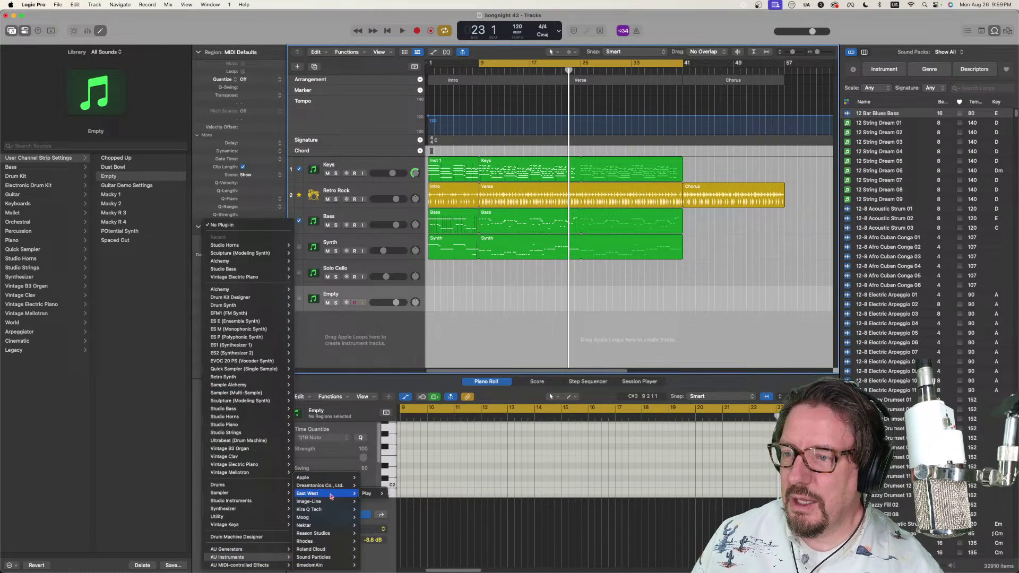
mouse_move(372, 496)
click(414, 495)
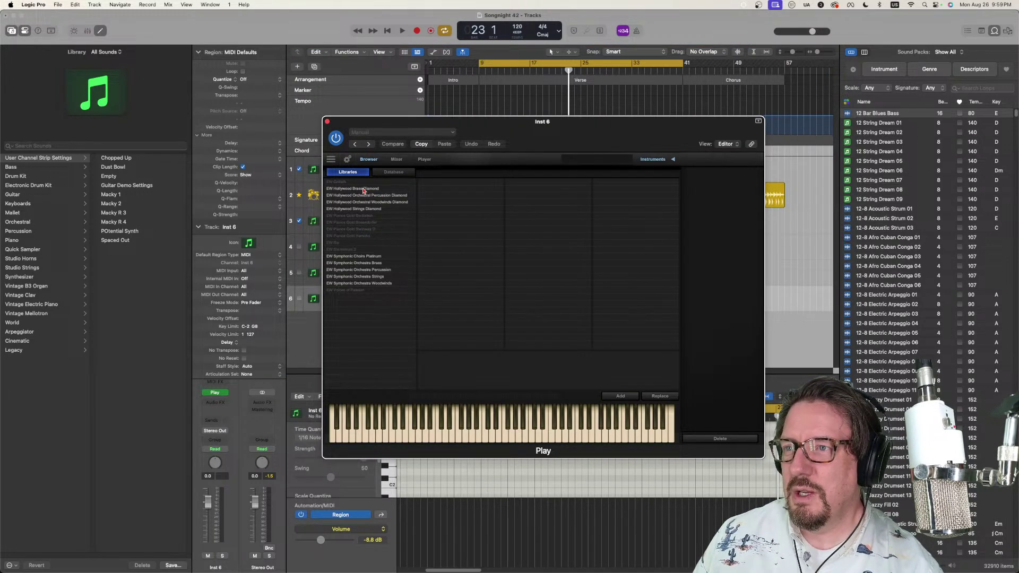
Step: Load the 3TB LegRep RRx4 long trombone patch from EW Hollywood Brass Diamond into Play and close the plug-in
click(361, 189)
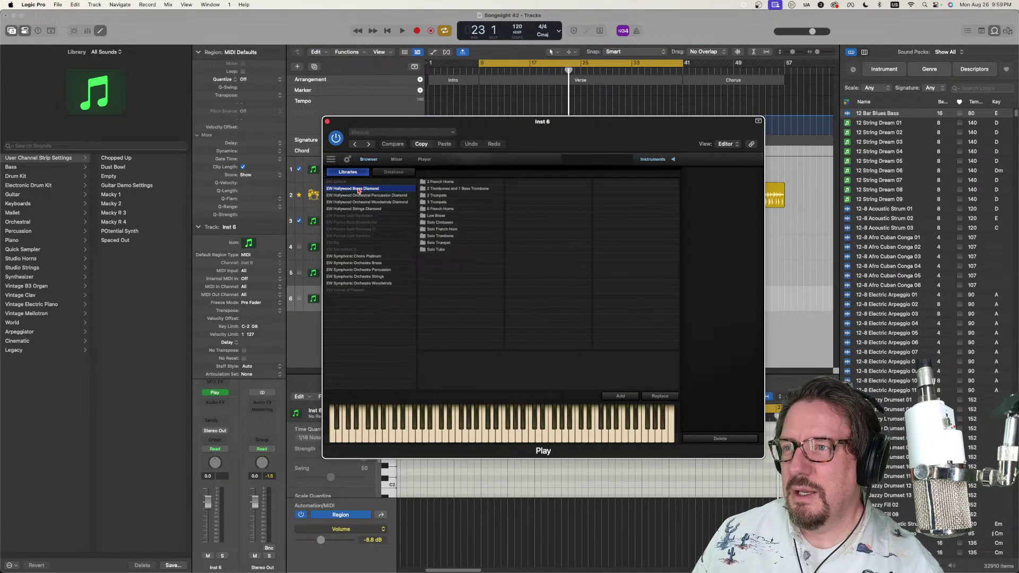
click(450, 189)
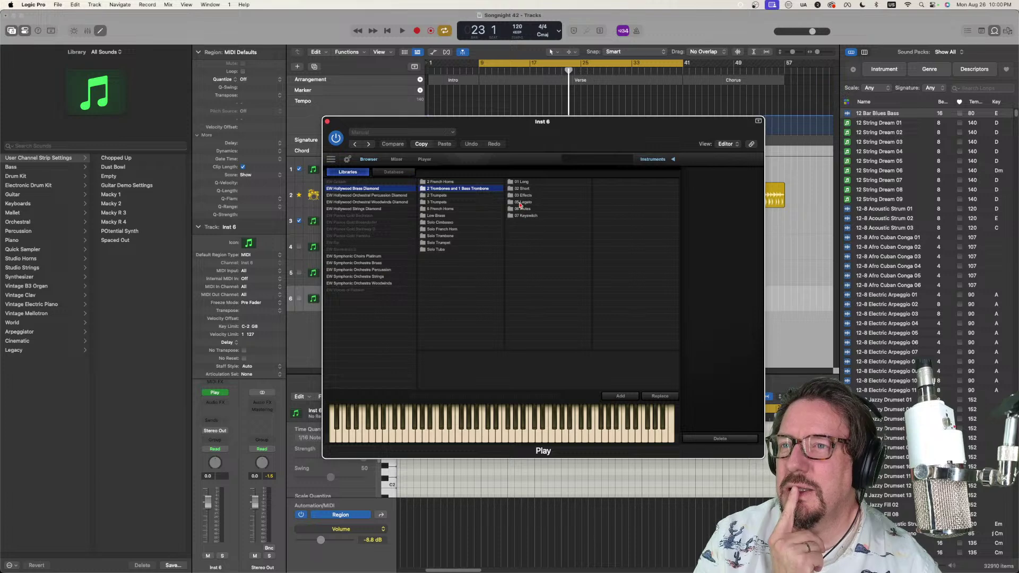
click(522, 183)
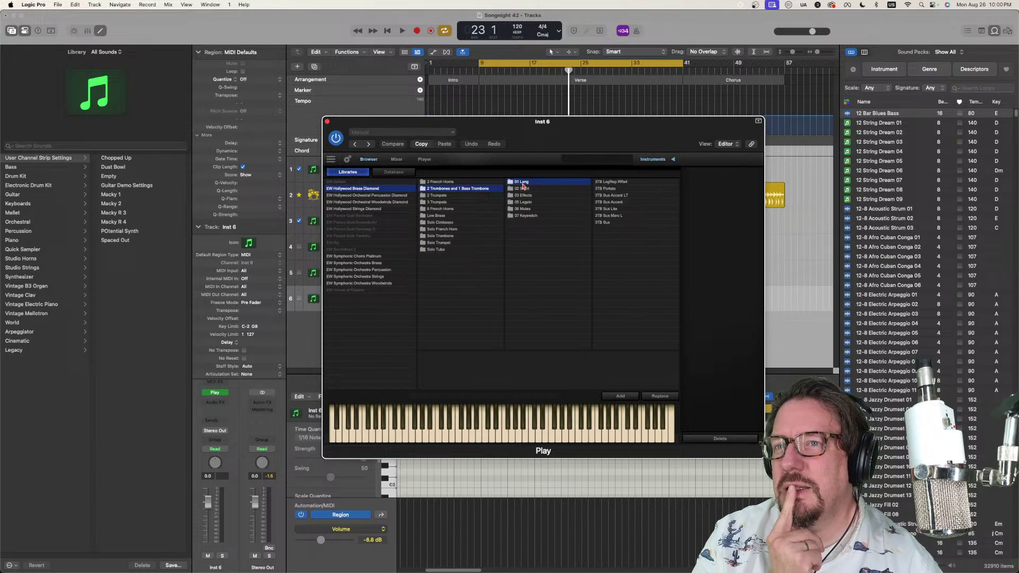
click(610, 182)
click(658, 397)
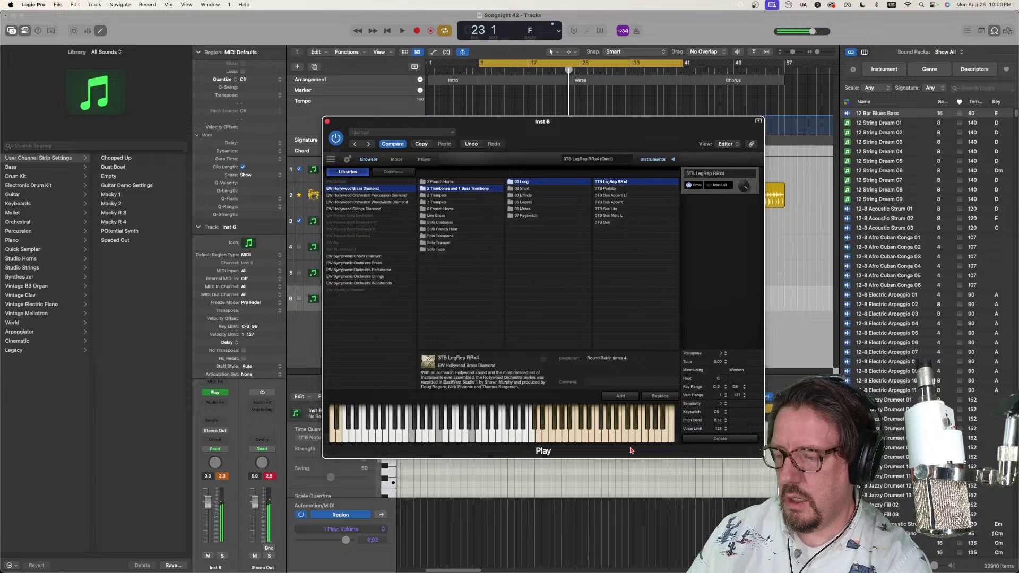
click(327, 122)
Step: Try a trombone take from bar 9 to bar 24, lowering the track's volume to -5.2 dB, and delete the take
key(space)
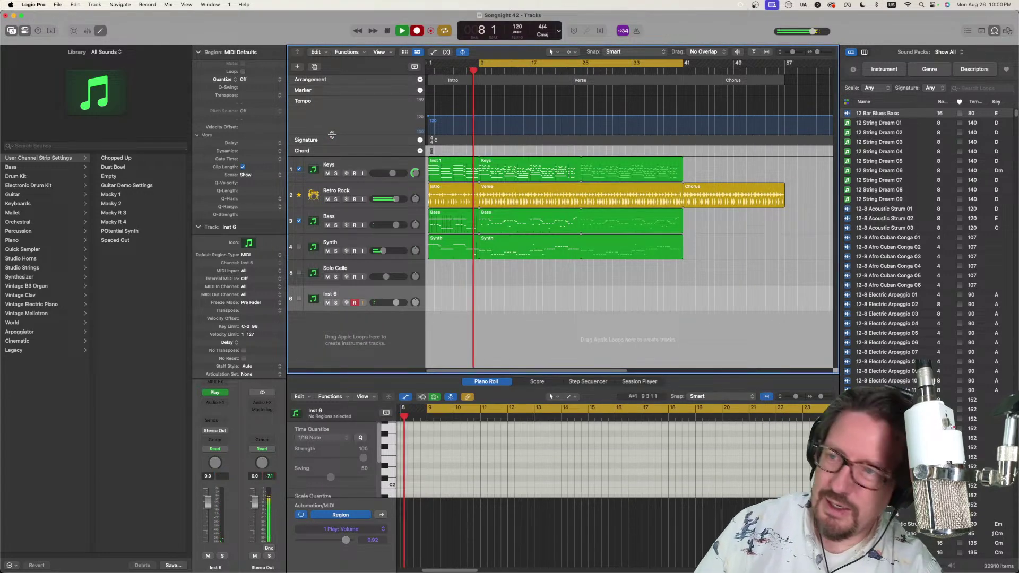
drag(397, 302, 389, 302)
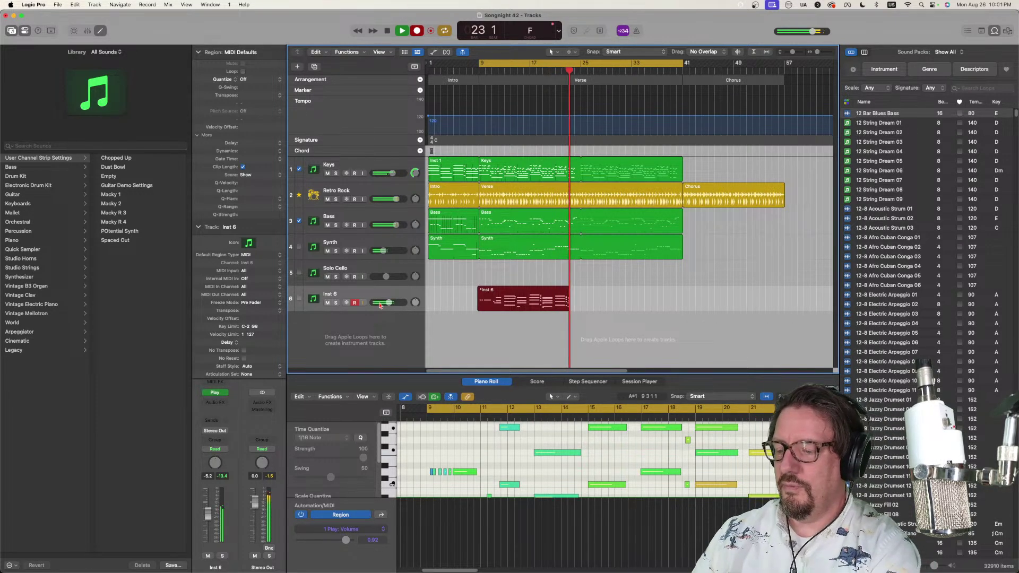
key(space)
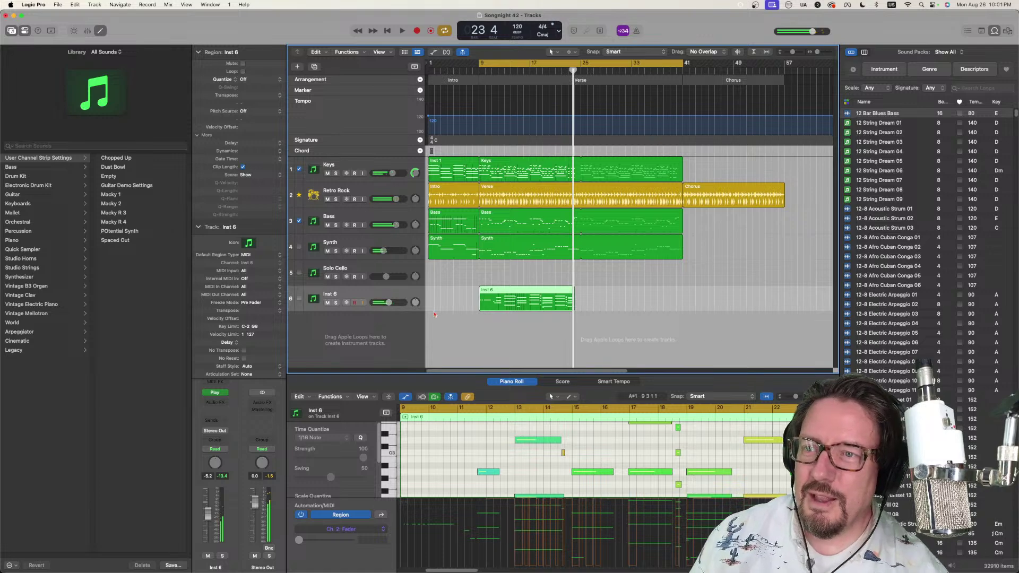
click(527, 295)
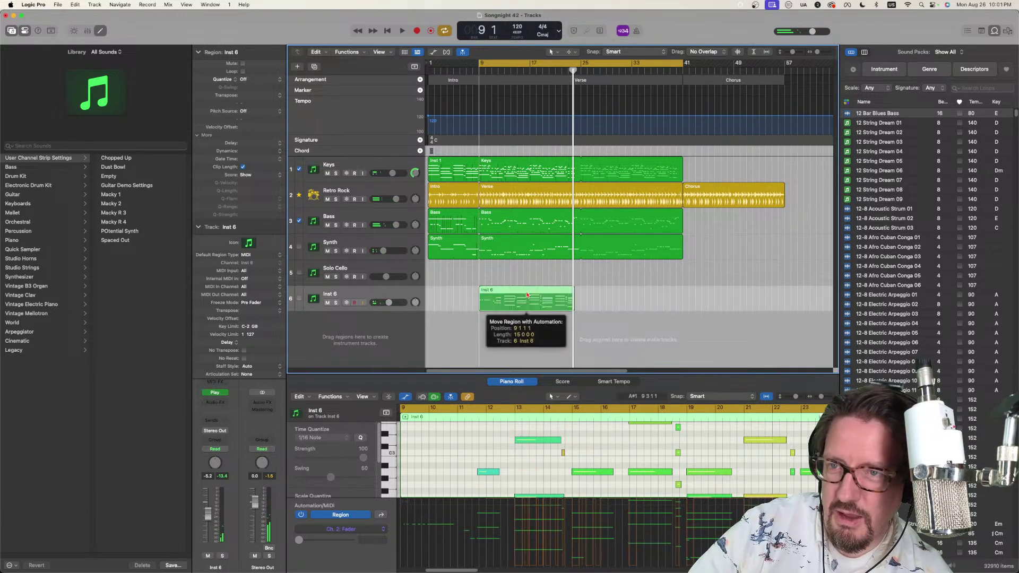
key(Delete)
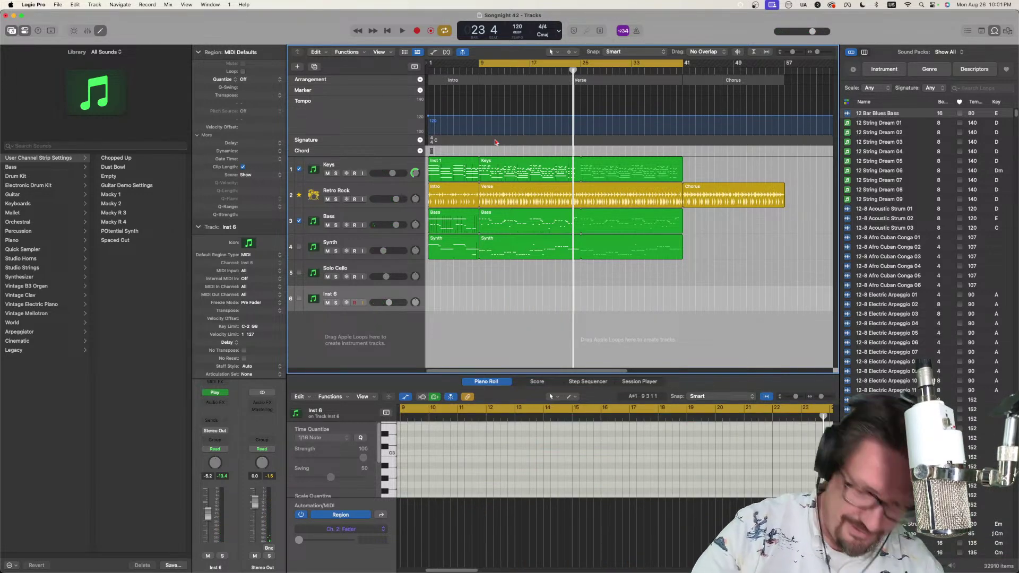
Step: Record a groove-matched trombone take from bar 24 to bar 41, turn cycling off and place the playhead at bar 22
key(r)
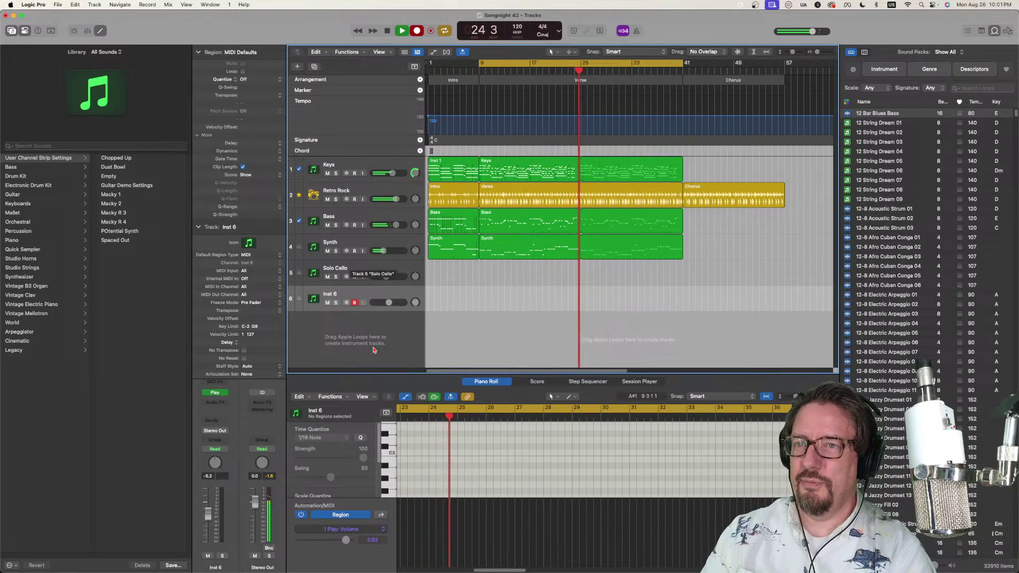
key(r)
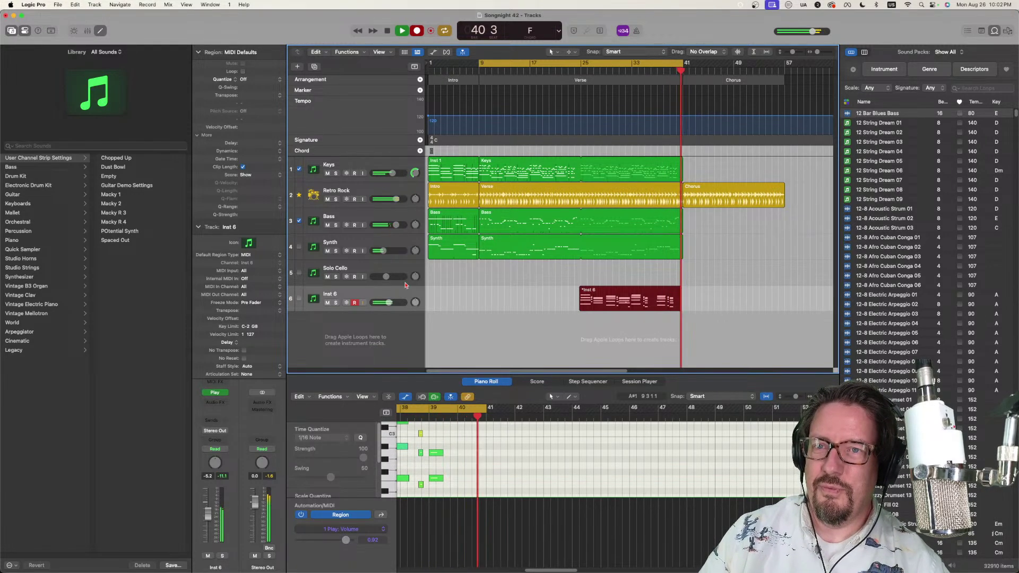
key(space)
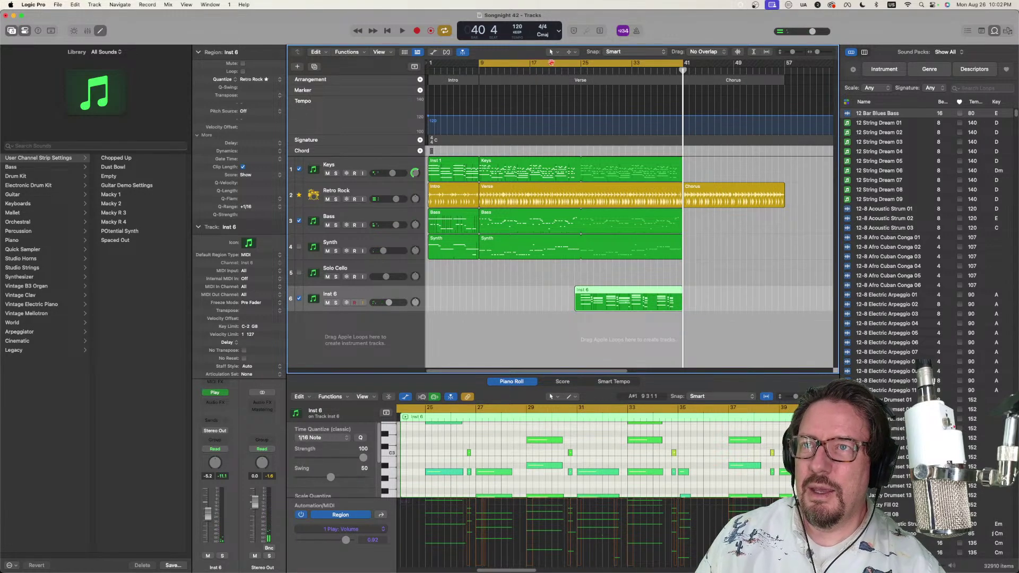
click(552, 63)
click(561, 70)
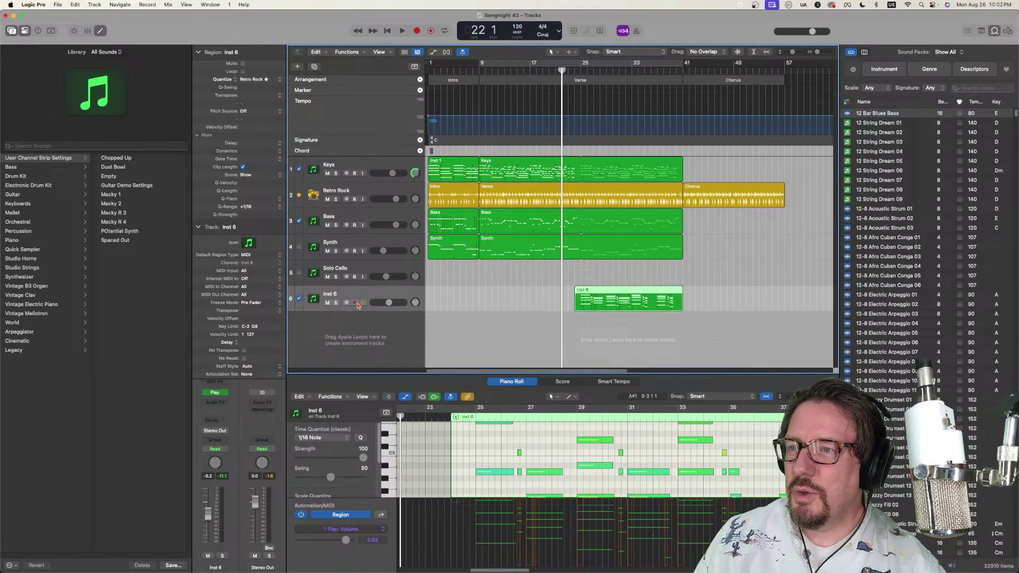
Step: Review the MIDI options for overlapping track recordings in the Recording settings
click(32, 5)
mouse_move(79, 30)
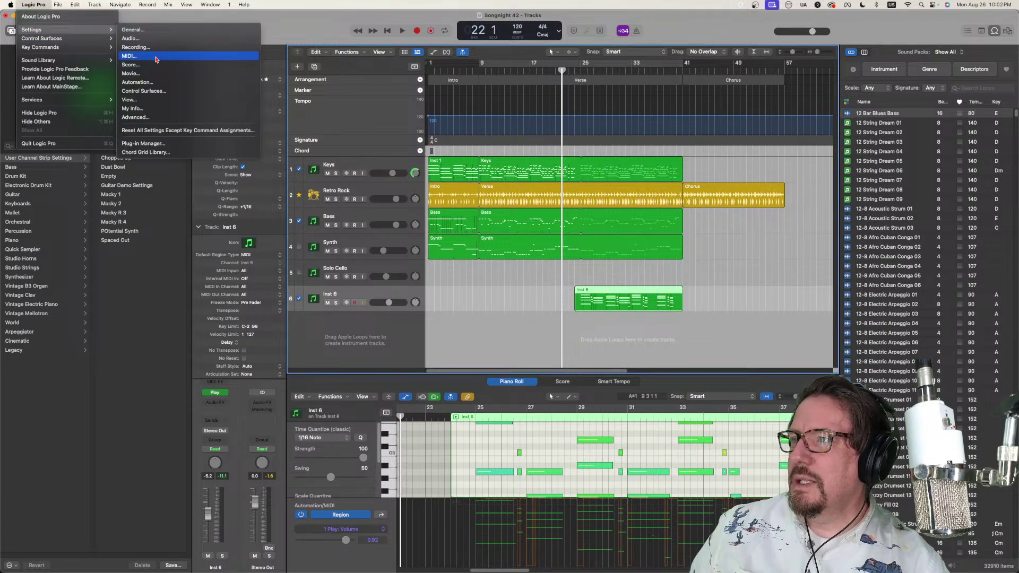
click(156, 47)
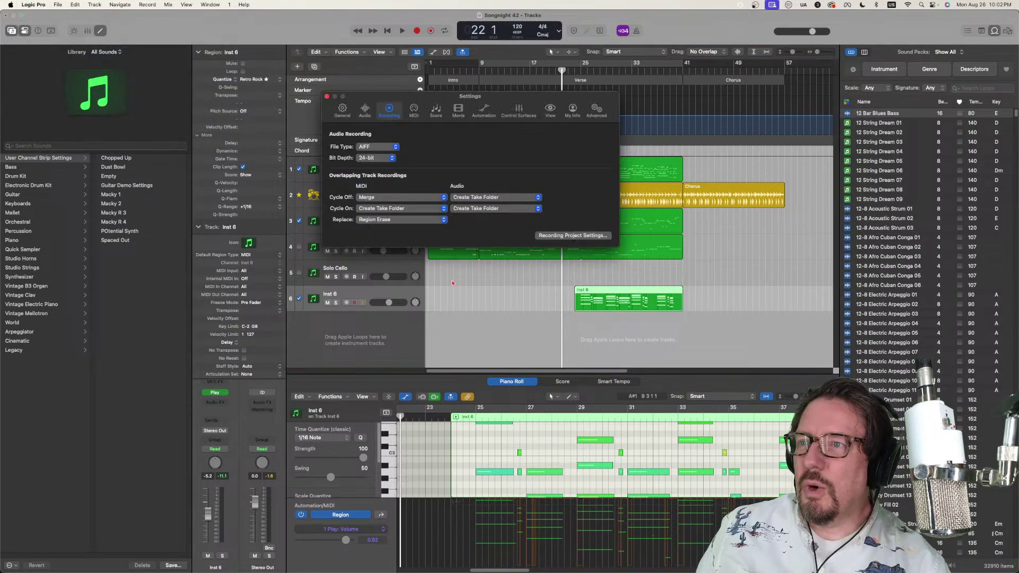
click(382, 210)
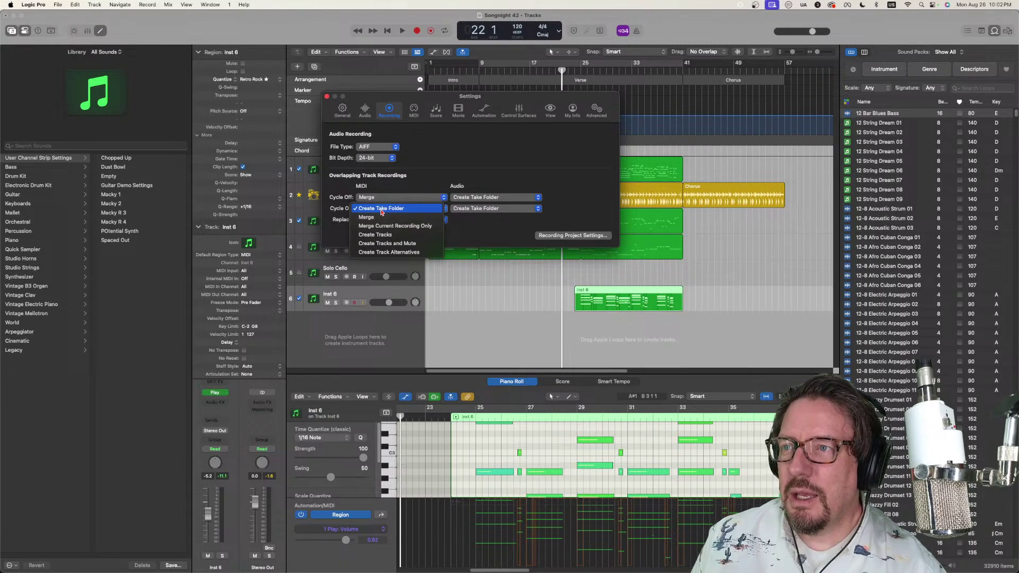
click(402, 172)
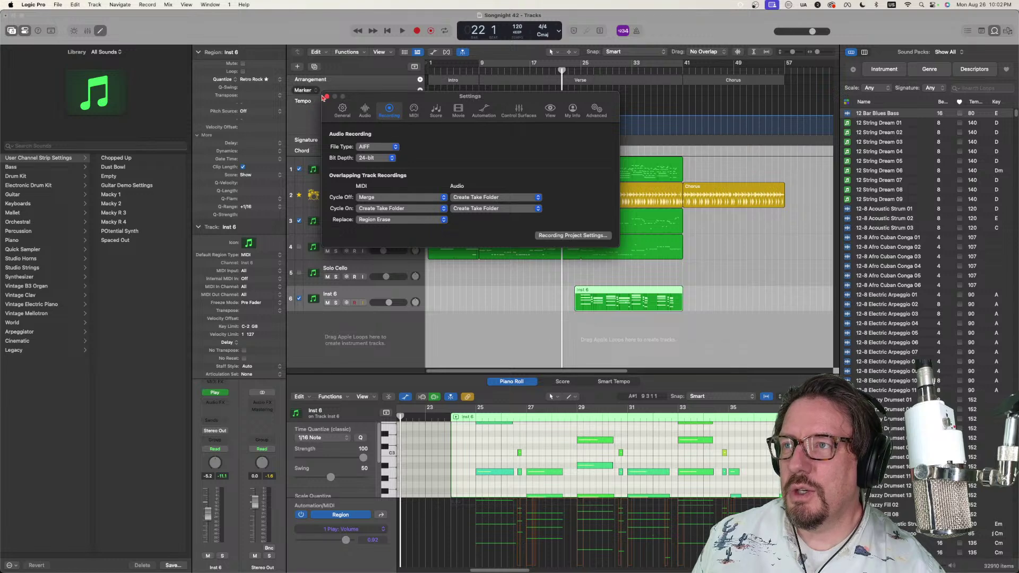
Step: Close the settings, record a merged overdub on the trombone track from bar 22 to bar 41, and lower its volume to -15.4 dB
click(326, 97)
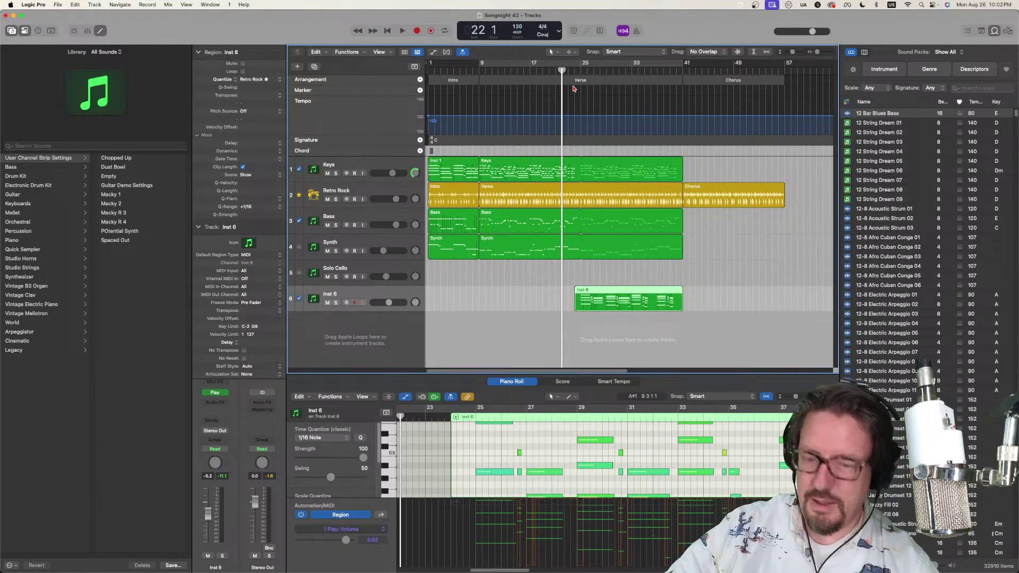
key(r)
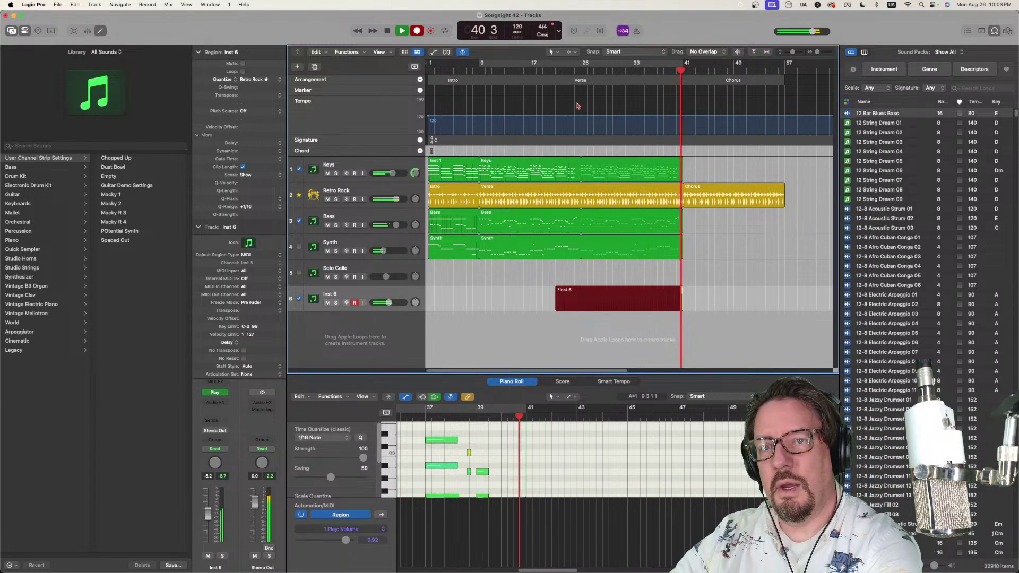
key(space)
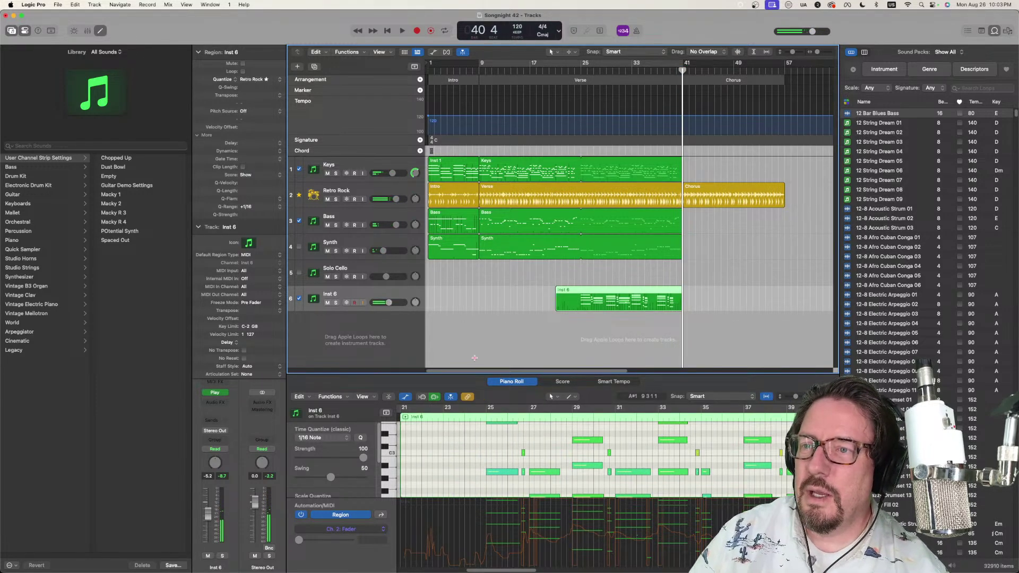
drag(394, 302, 388, 302)
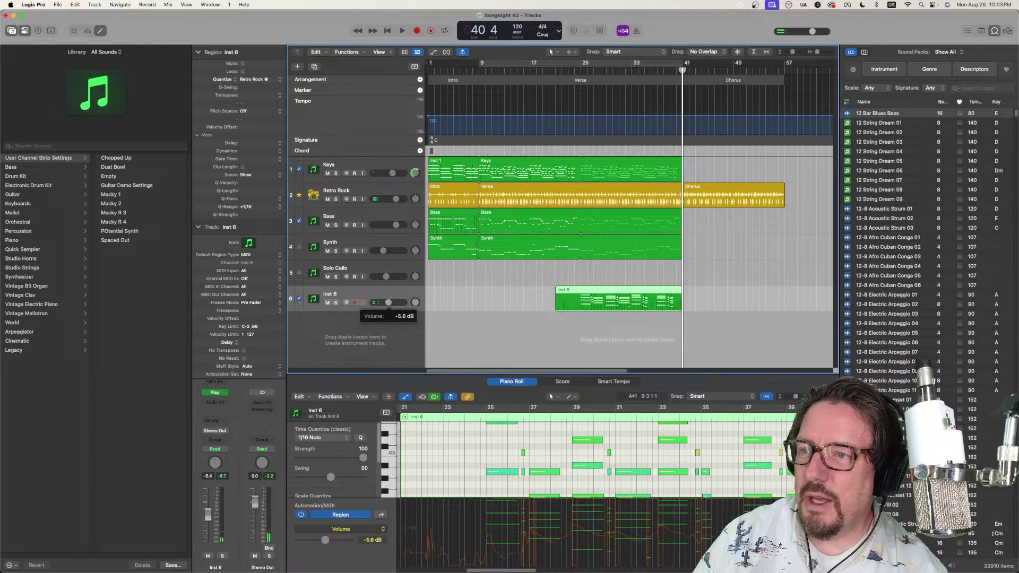
key(space)
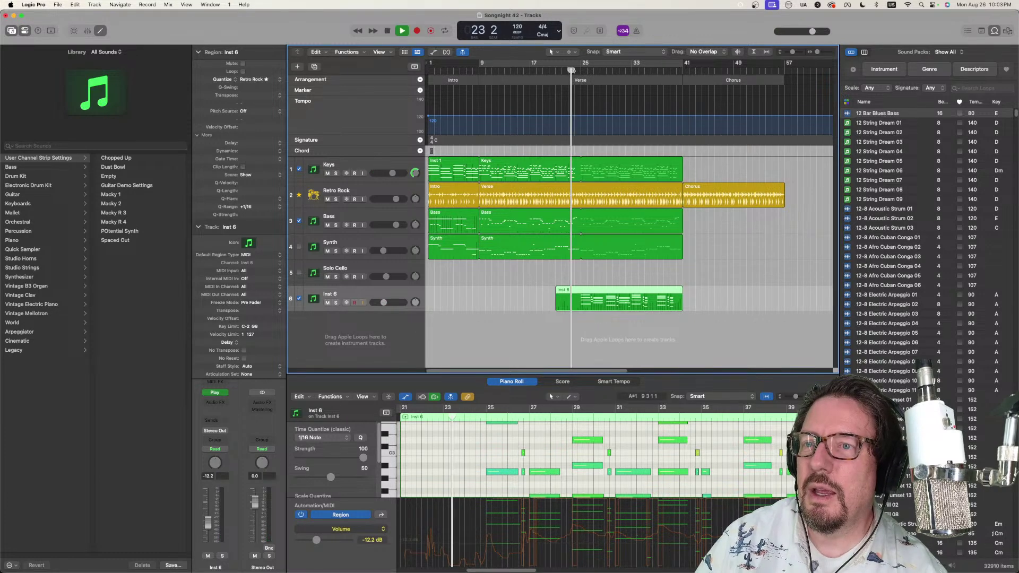
drag(384, 303, 380, 303)
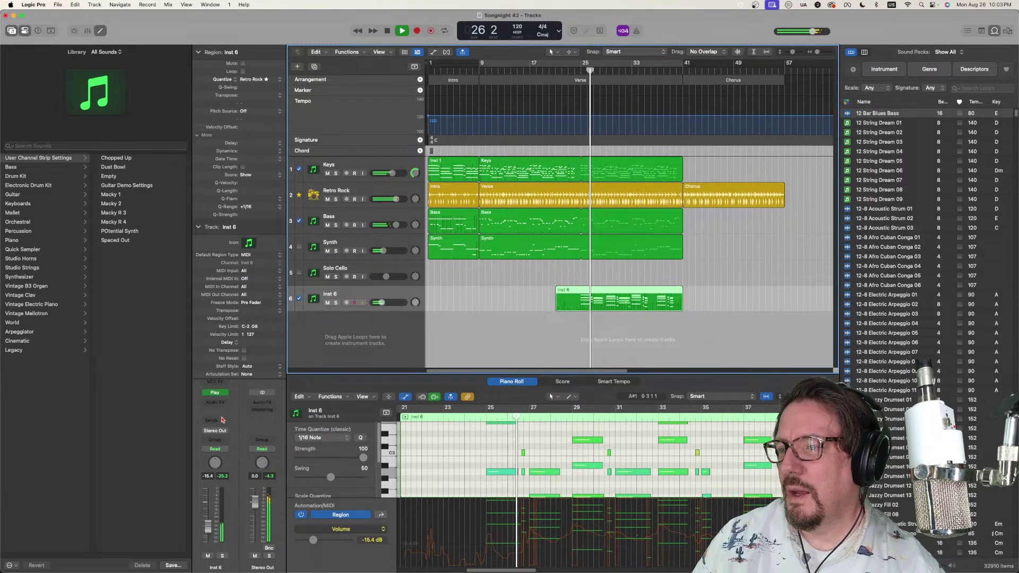
Step: Add a Channel EQ to the trombone track with its high shelf at 590 Hz and -8.8 dB
click(198, 227)
click(215, 367)
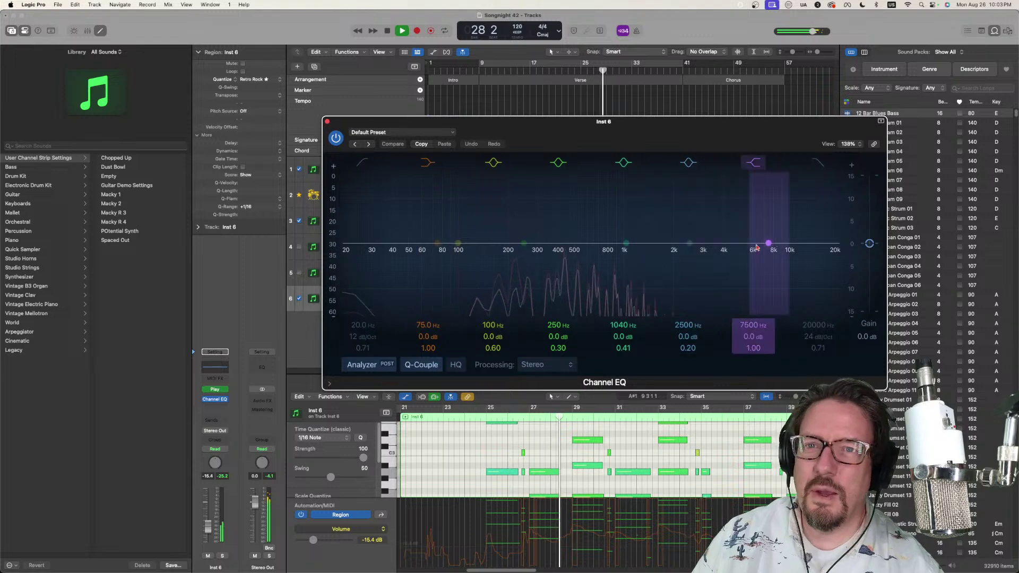
drag(769, 243, 587, 292)
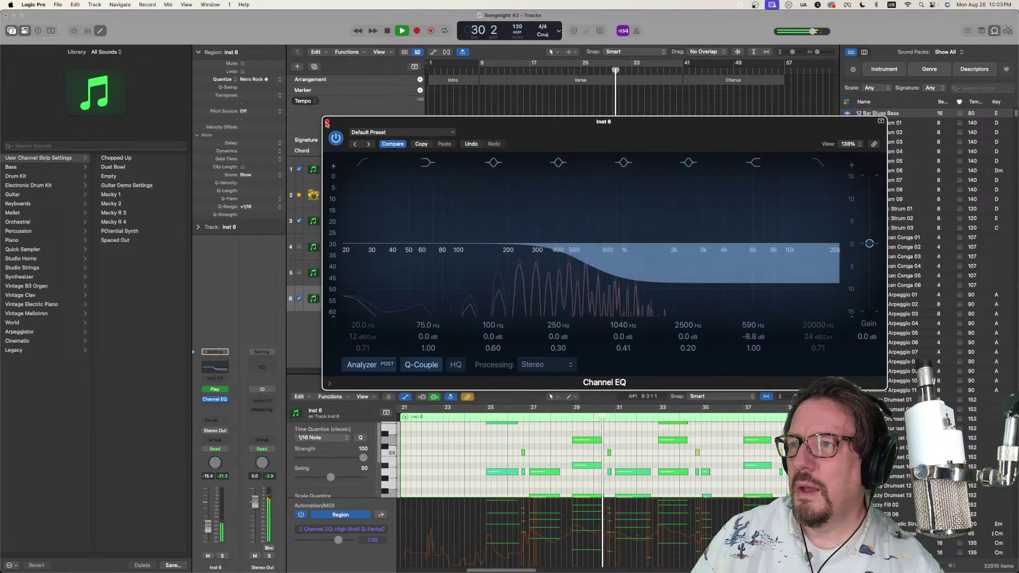
click(215, 368)
Step: Send the trombone track to the Bus 1 reverb at +3.0 dB and set its volume to -12.8 dB
click(215, 420)
mouse_move(212, 433)
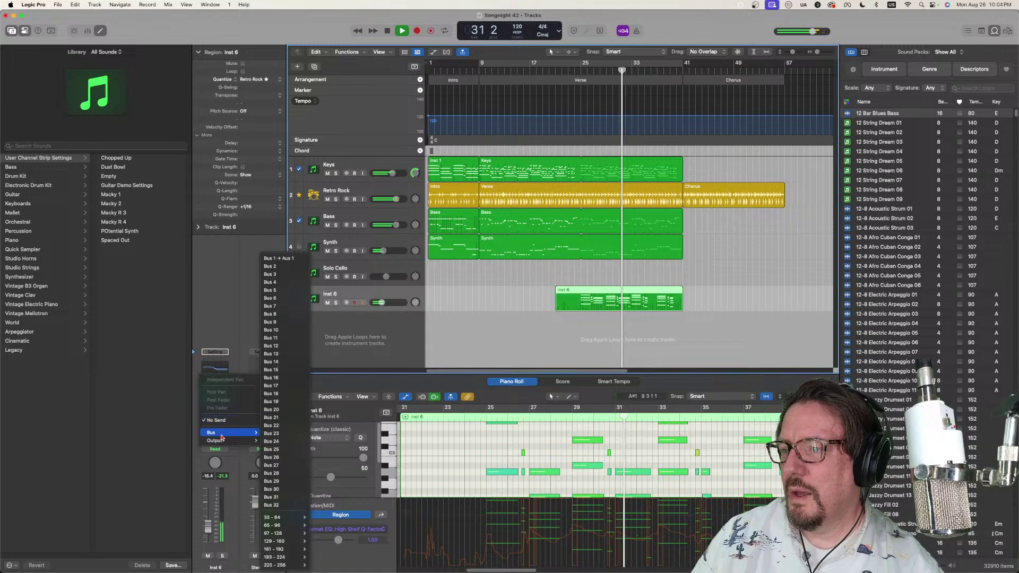
click(278, 260)
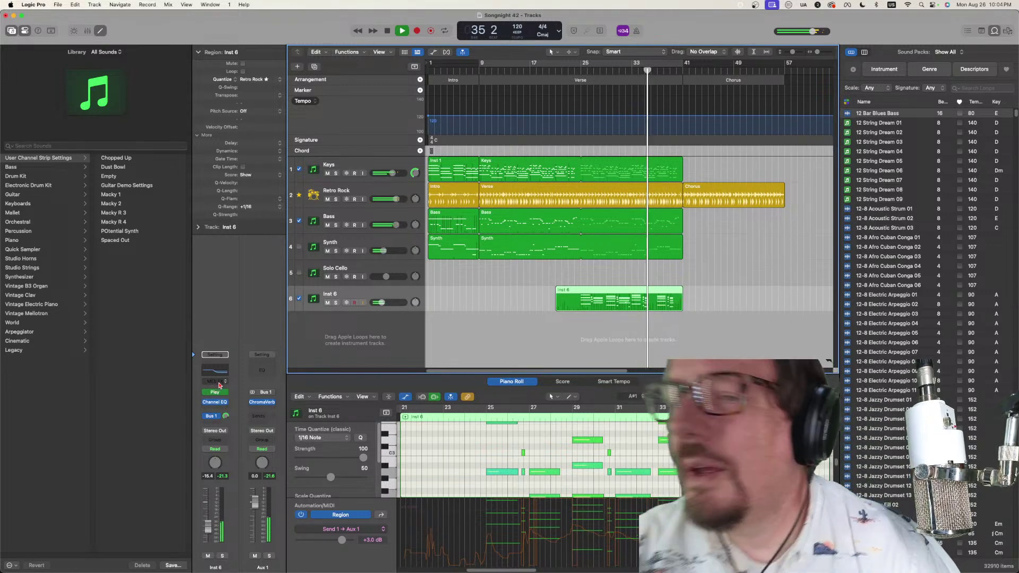
drag(210, 525, 210, 523)
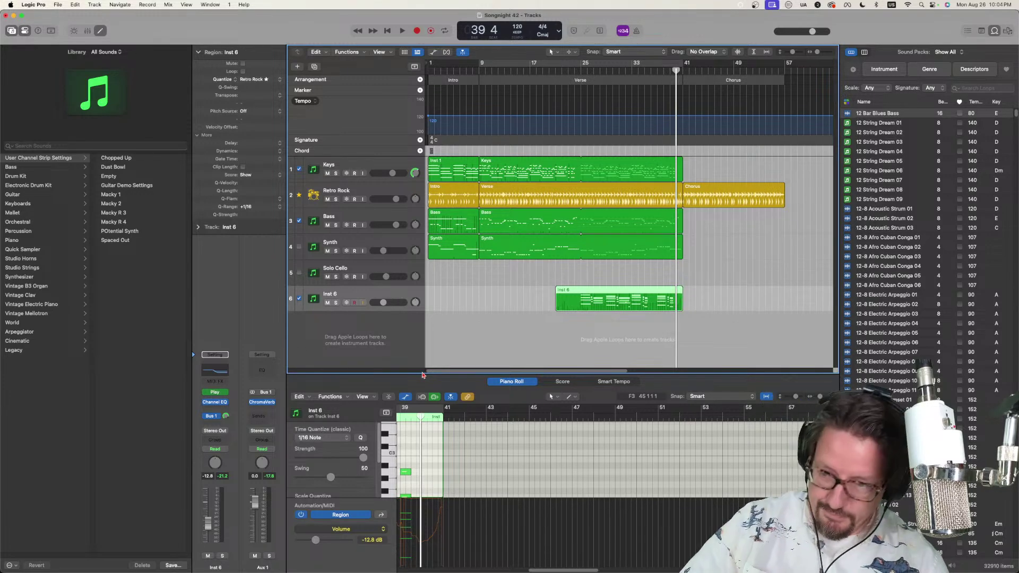
Step: Hide the piano roll and play the song with the cycle range covering bars 1 to 41
key(p)
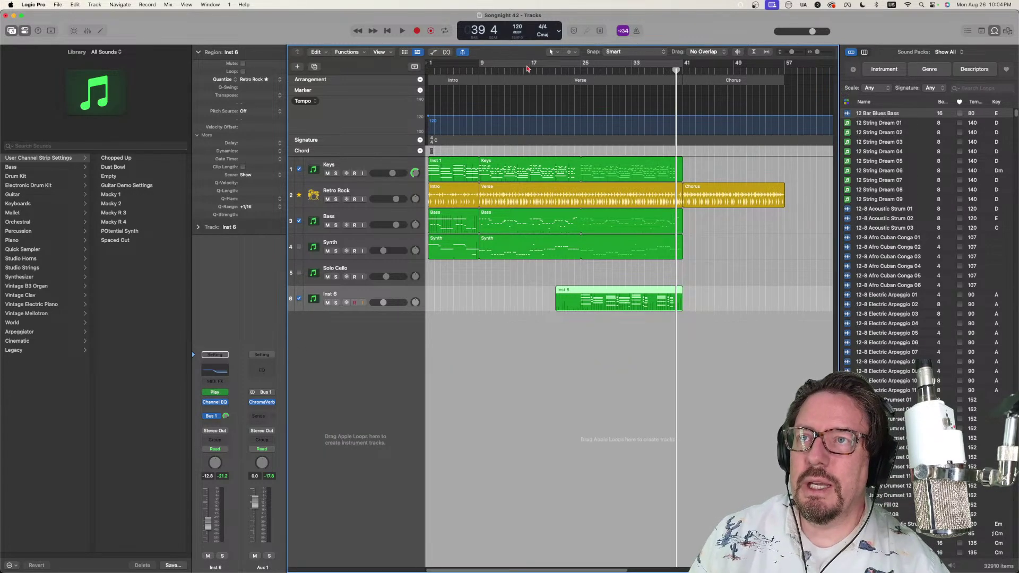
click(497, 62)
drag(480, 65, 429, 67)
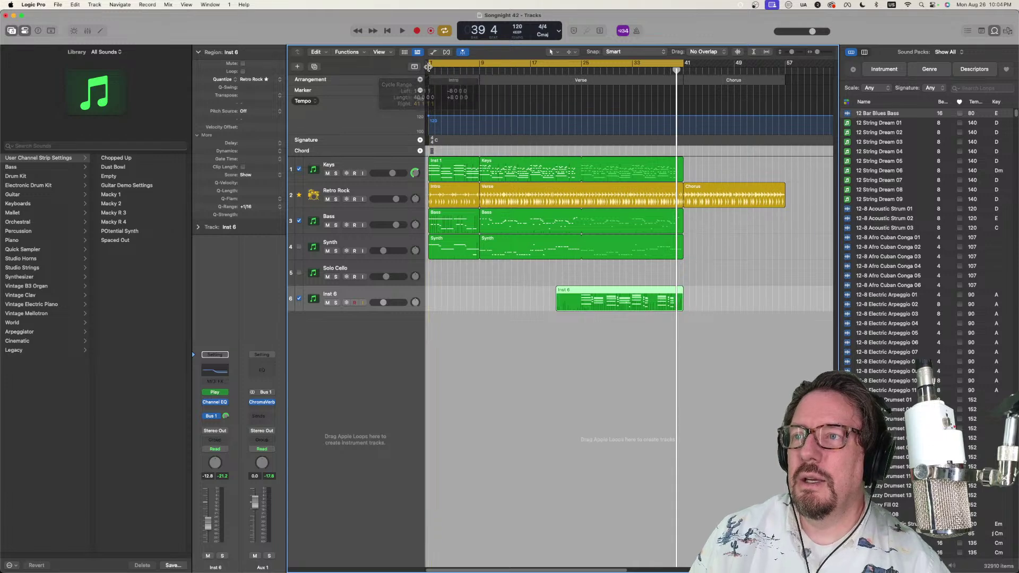
key(space)
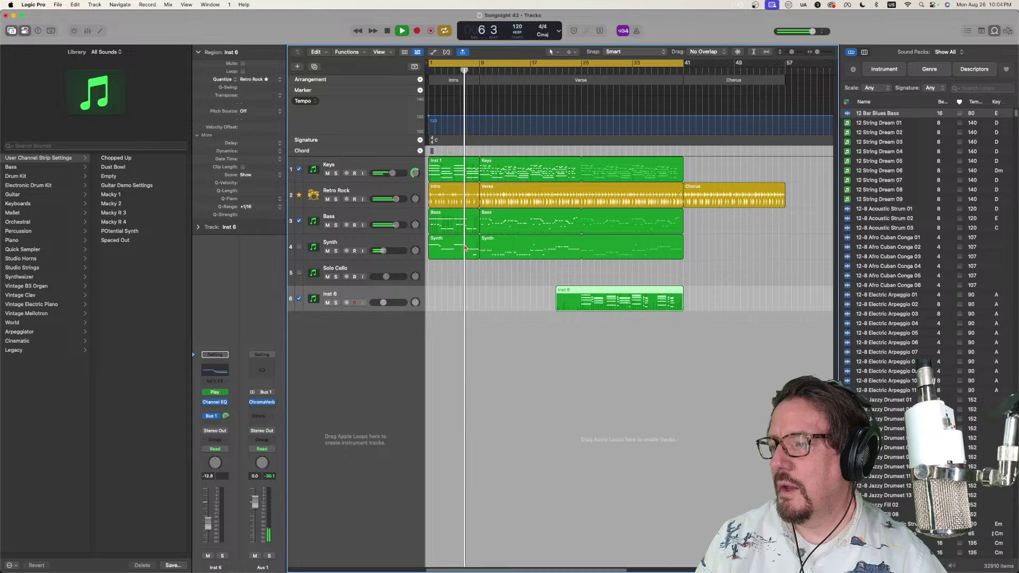
Step: Compare the Session Player settings of the Retro Rock Intro and Verse regions while looping bars 1 to 9
click(446, 196)
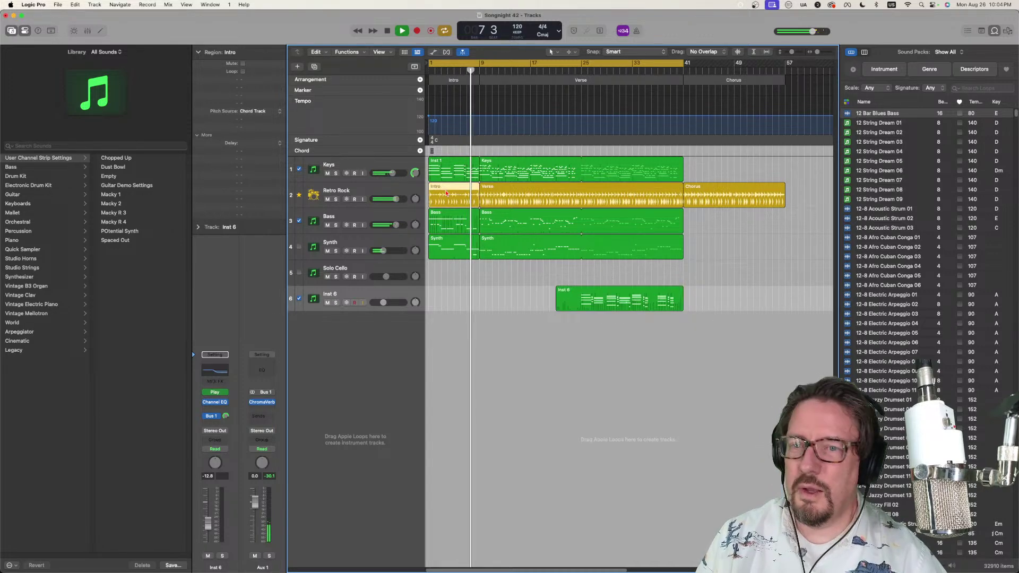
double_click(447, 194)
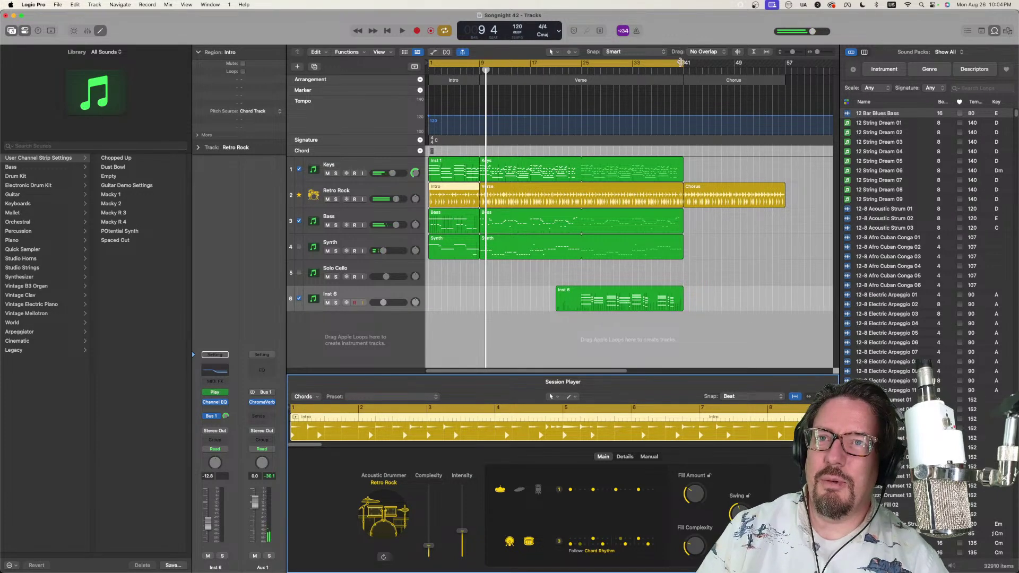
drag(681, 62, 484, 63)
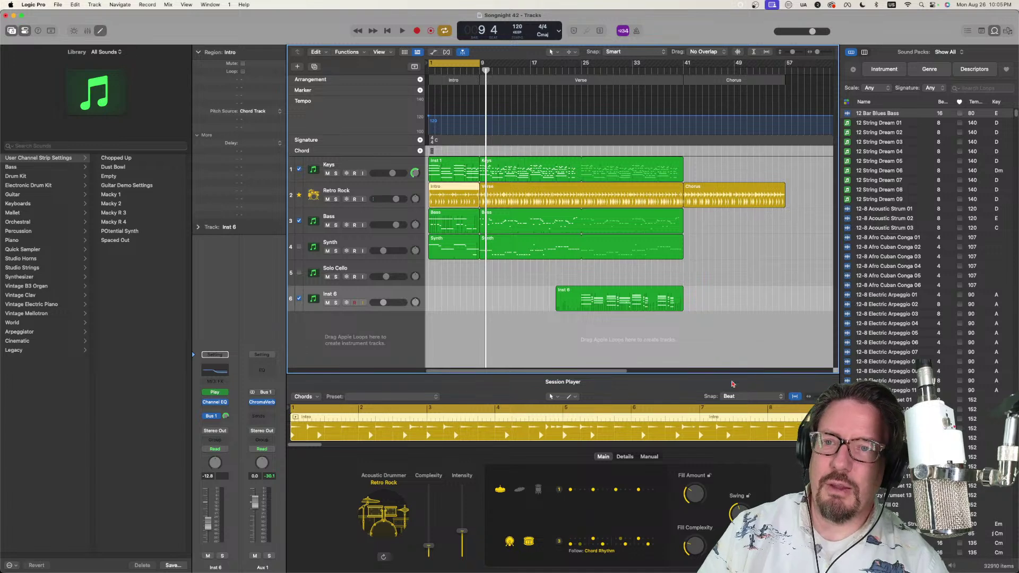
key(space)
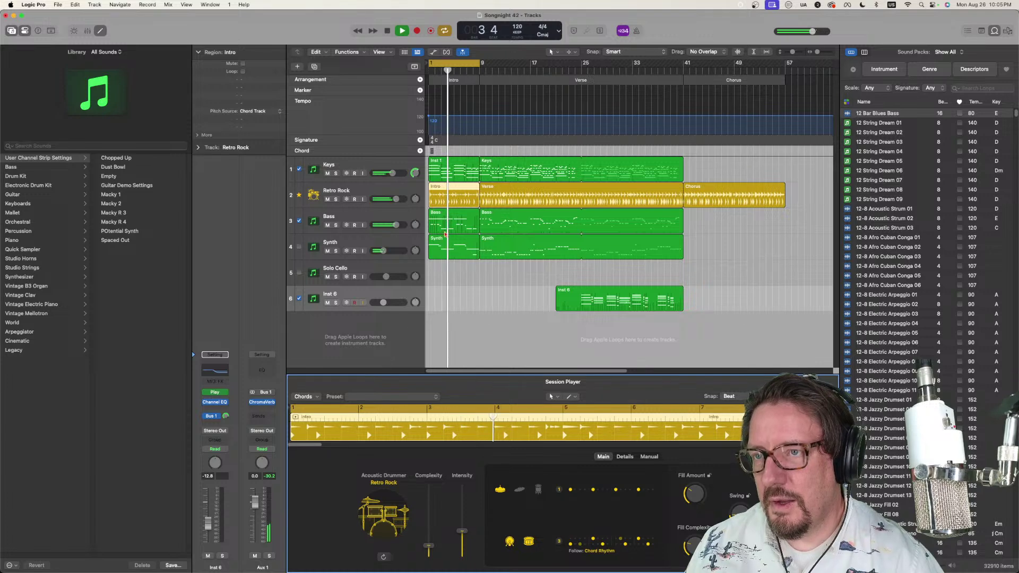
click(508, 189)
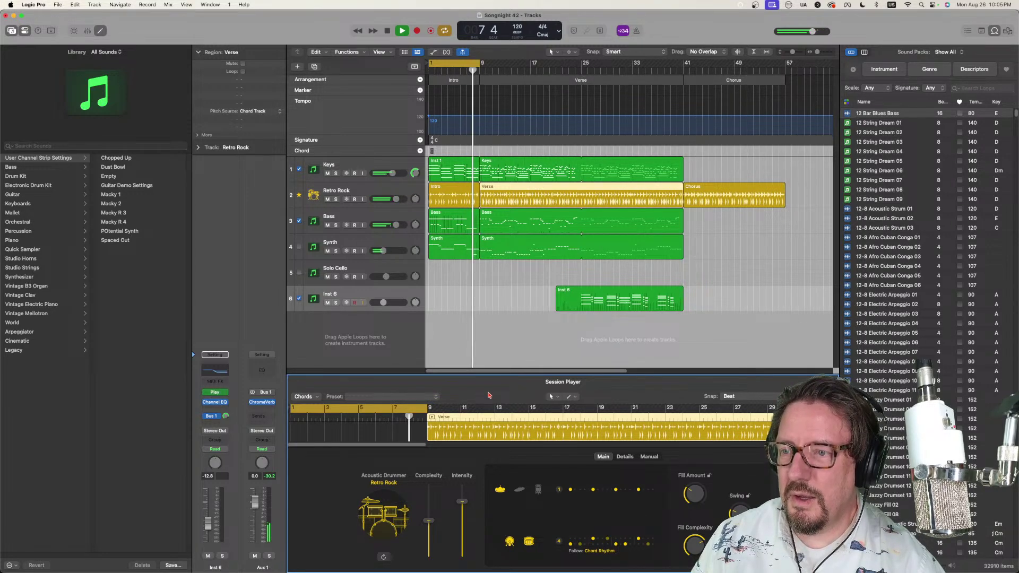
Step: Extend the cycle range to bar 41 and restart playback from bar 1
click(460, 66)
key(space)
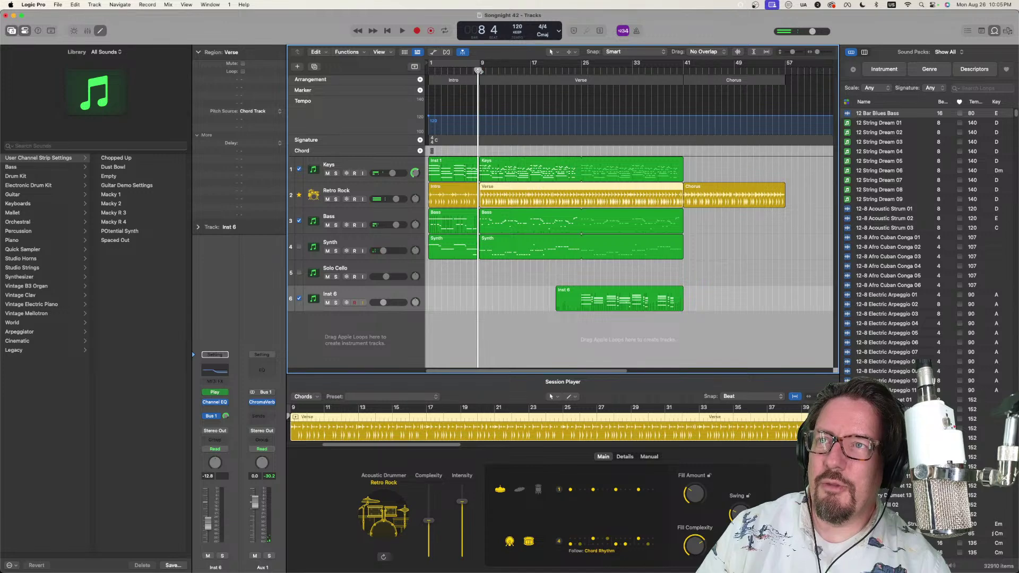
key(Return)
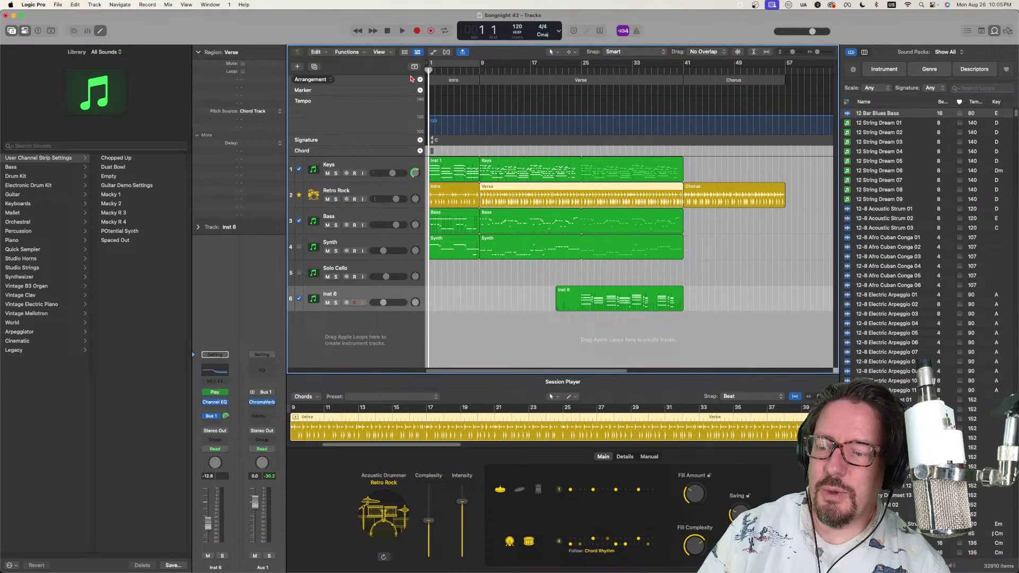
click(467, 65)
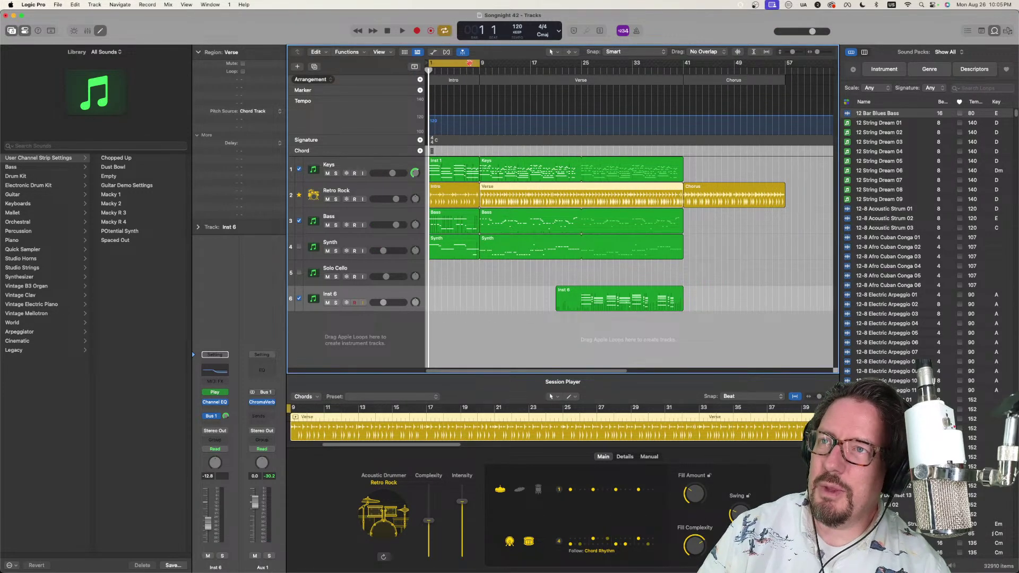
drag(479, 64, 684, 77)
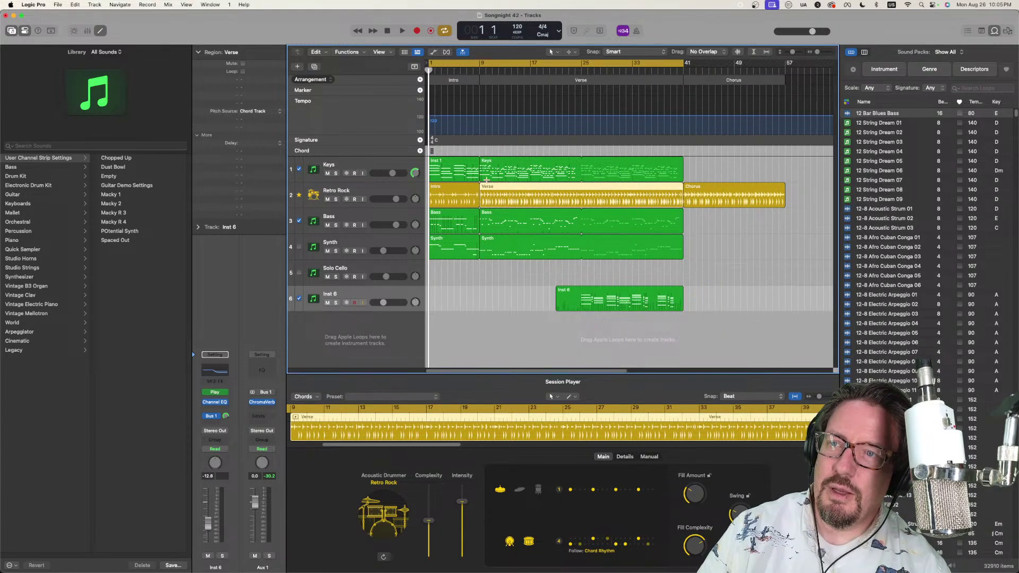
key(space)
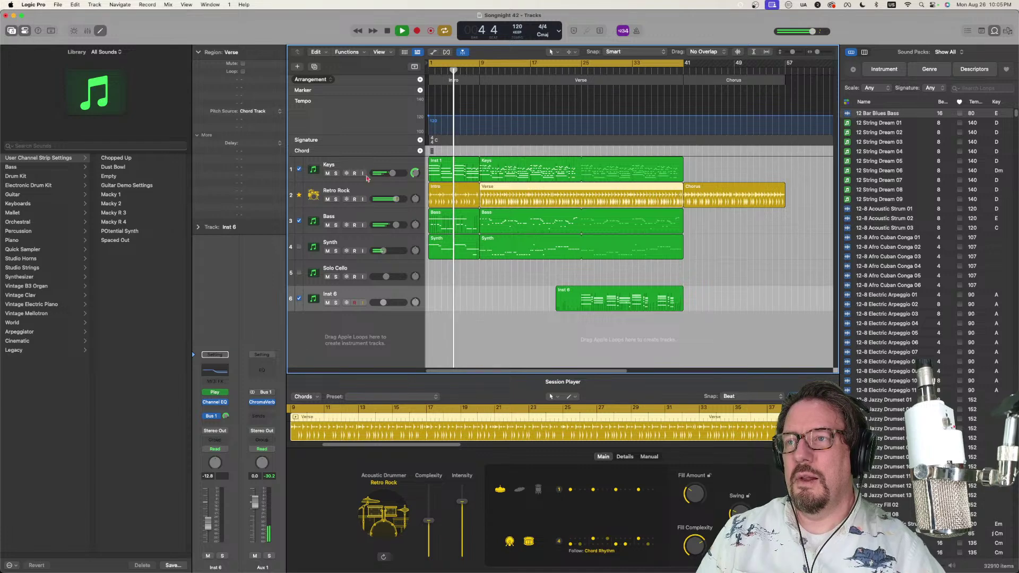
Step: Set the Keys track's volume to -0.8 dB, and switch the Synth track to Stereo Pan at +23
click(397, 175)
drag(397, 175, 399, 175)
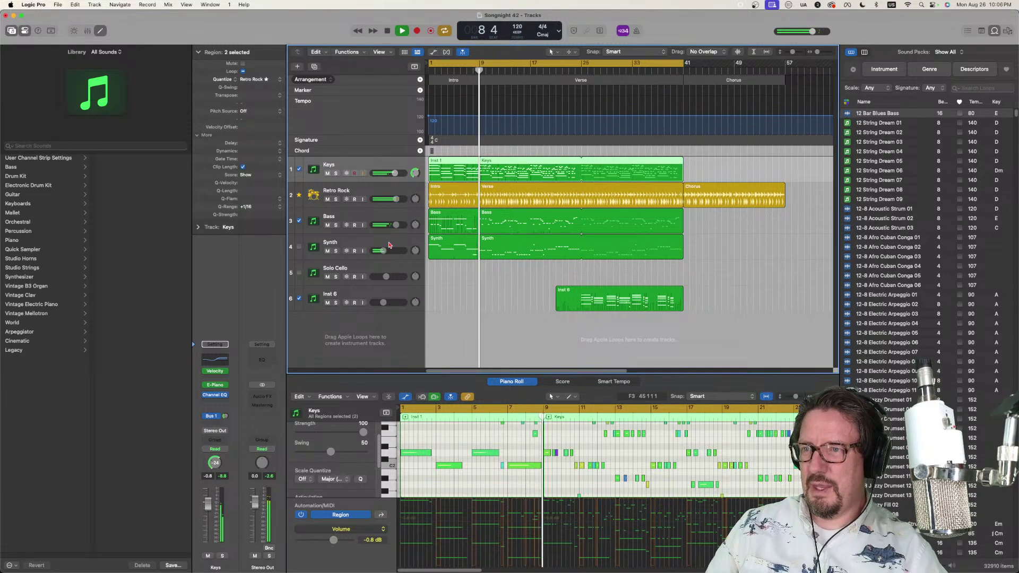
click(401, 258)
right_click(215, 463)
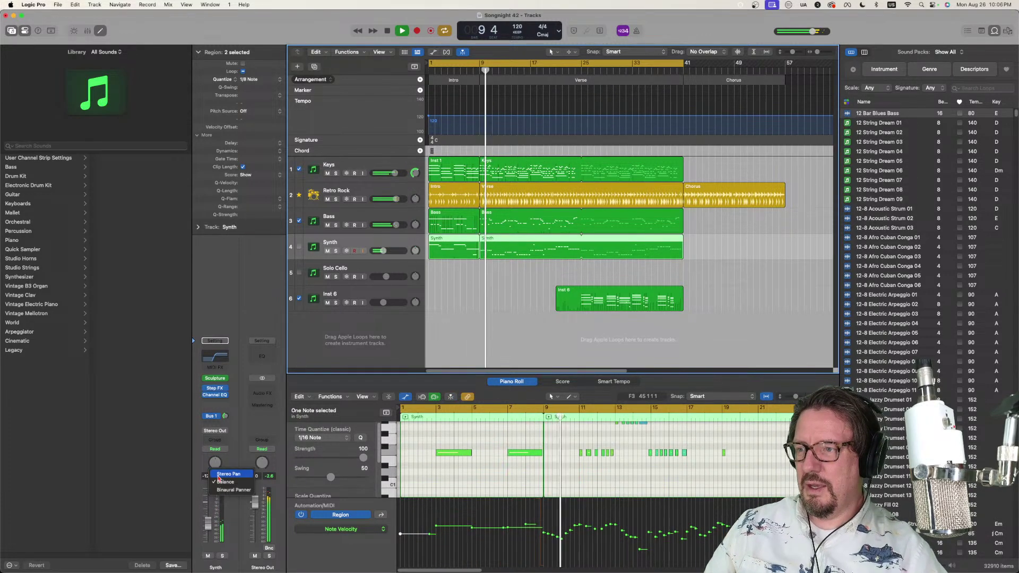
click(228, 474)
drag(215, 463, 213, 450)
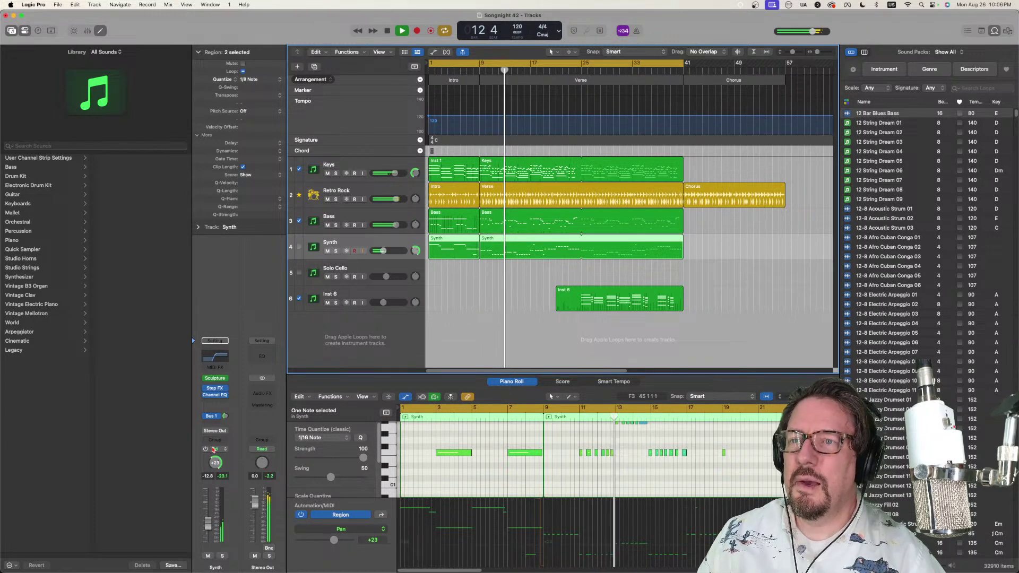
Step: Set the swing of the Retro Rock Verse region to 55% after comparing it with the Intro region
click(503, 190)
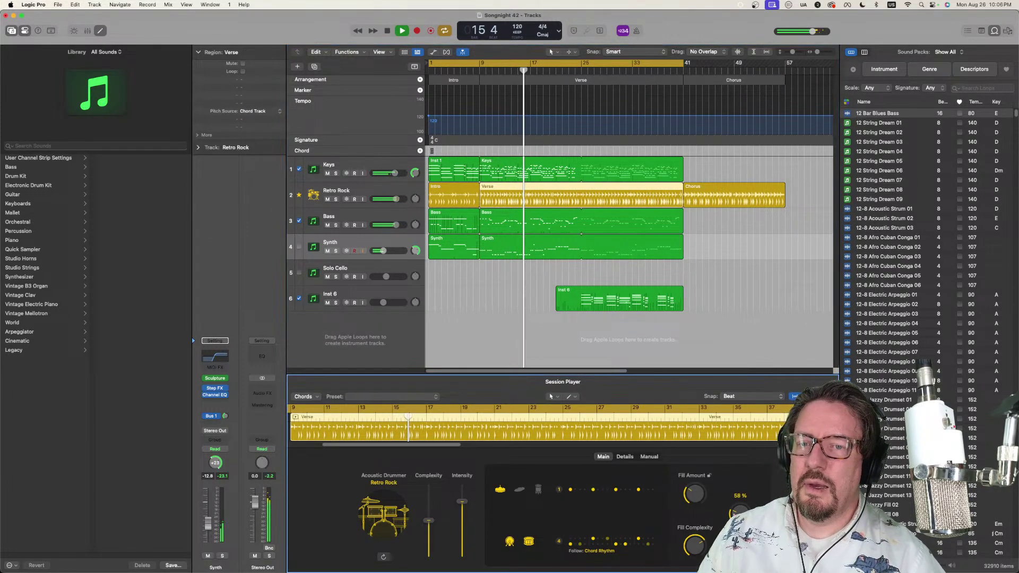
key(Left)
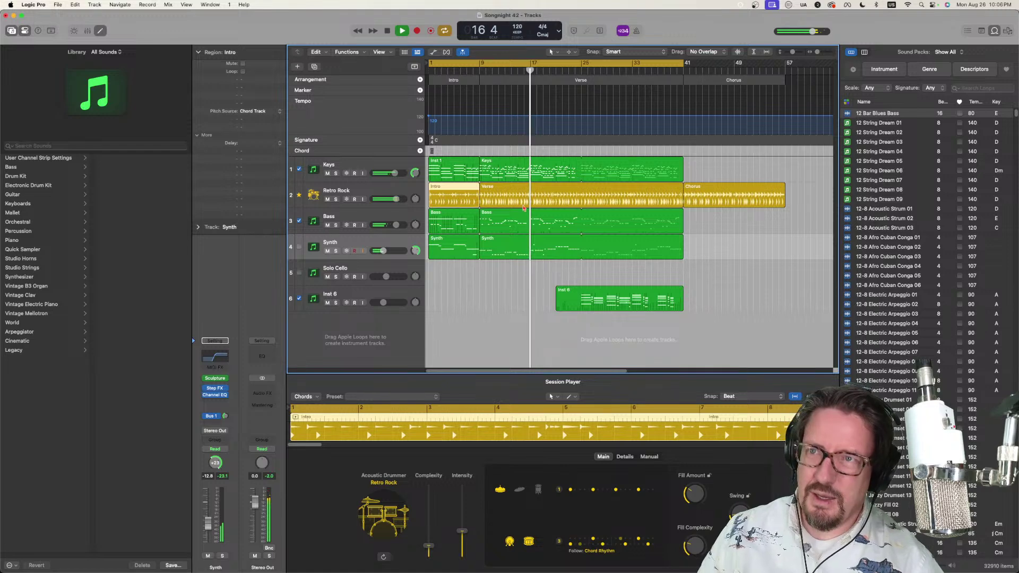
key(Right)
click(739, 513)
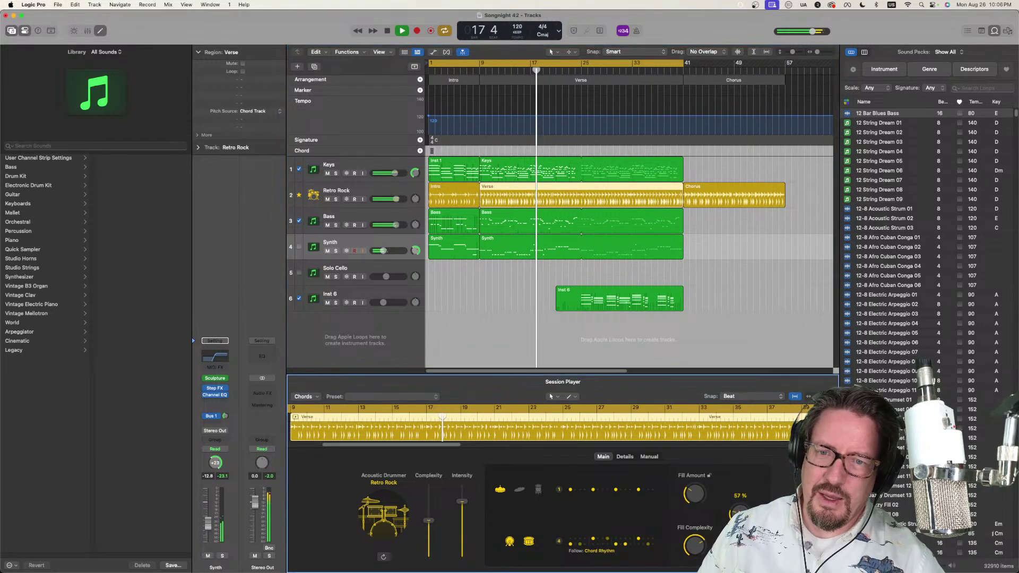
scroll(740, 512, down, 1)
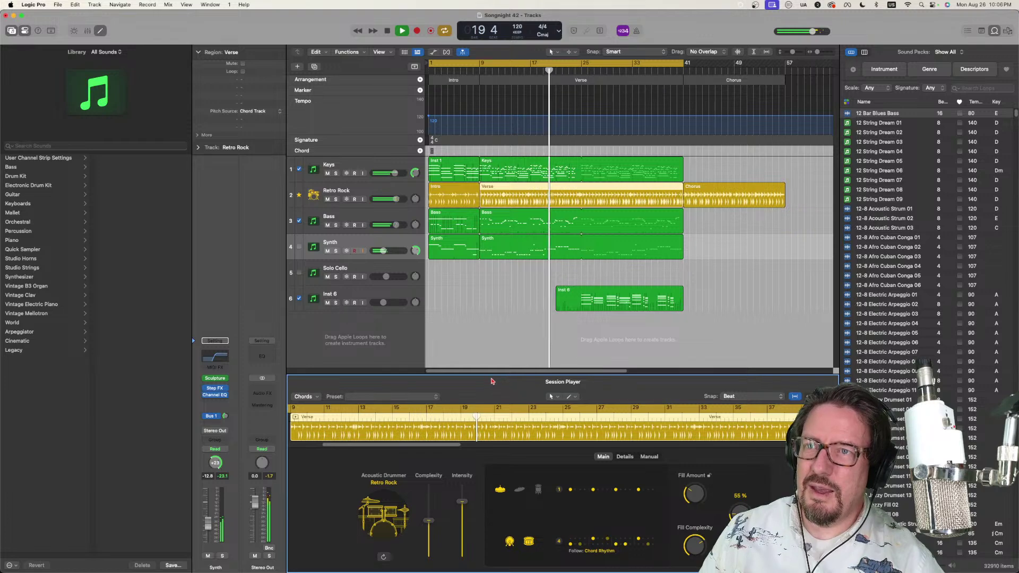
Step: Turn off cycle mode and replay the transition from the intro into the verse
key(space)
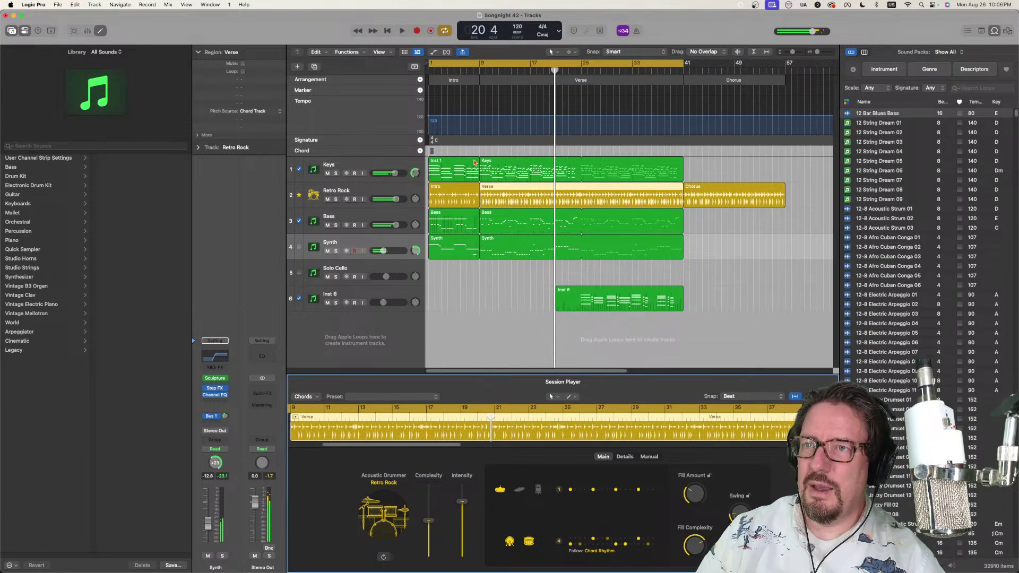
click(467, 64)
key(space)
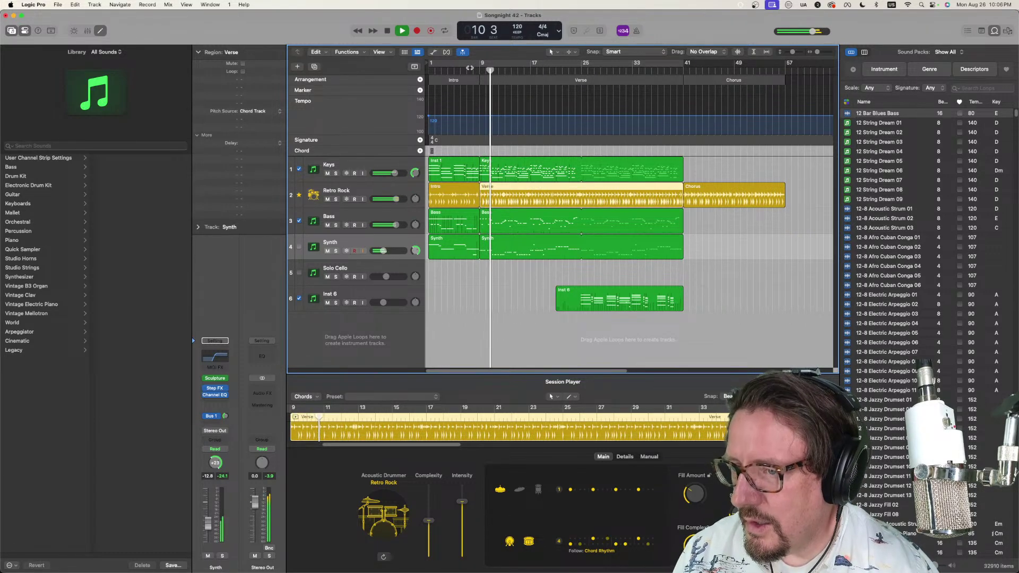
Step: Set the Step FX step modulator swing on the Synth track to 55.4%
click(553, 247)
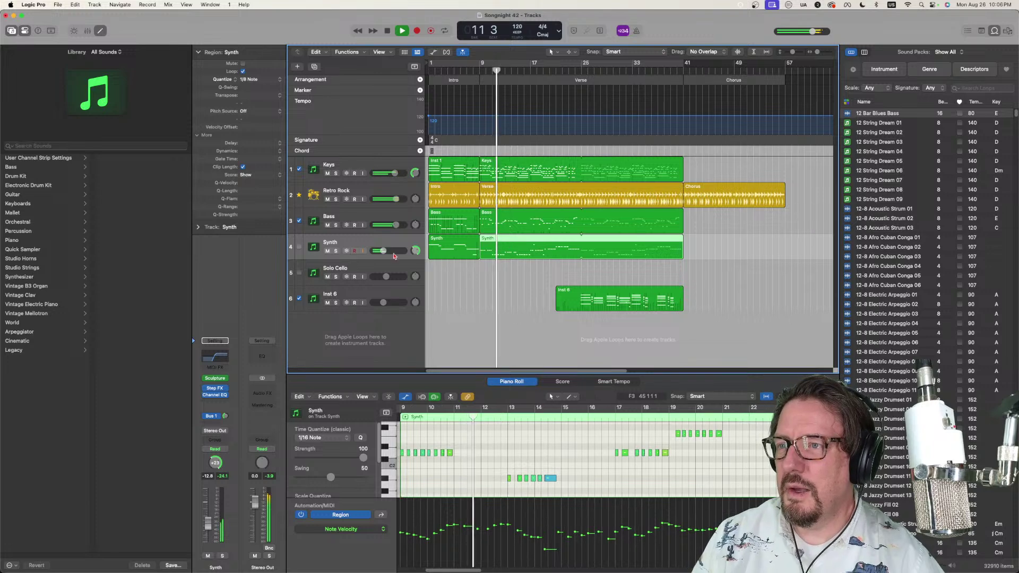
click(214, 388)
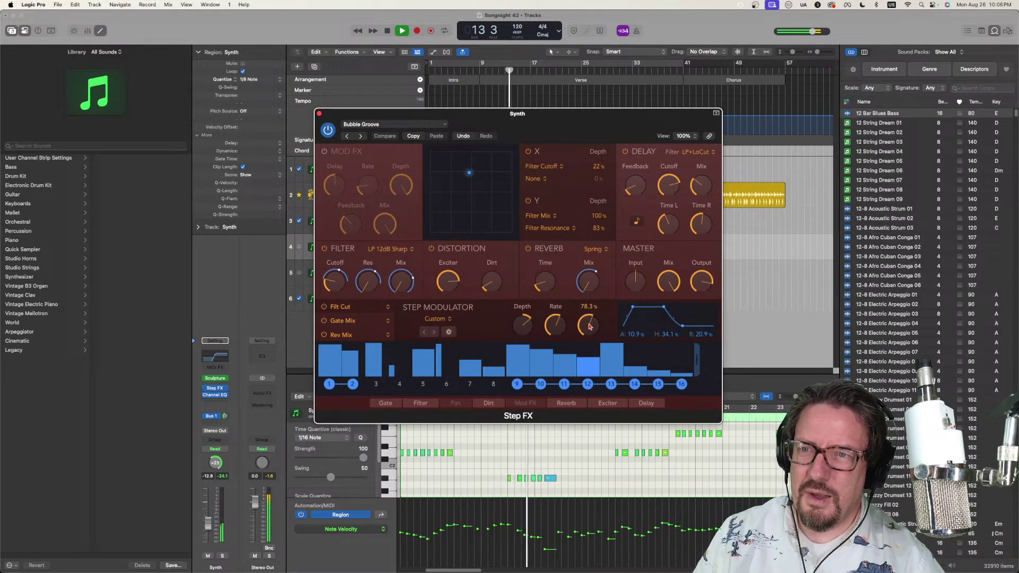
drag(588, 325, 589, 376)
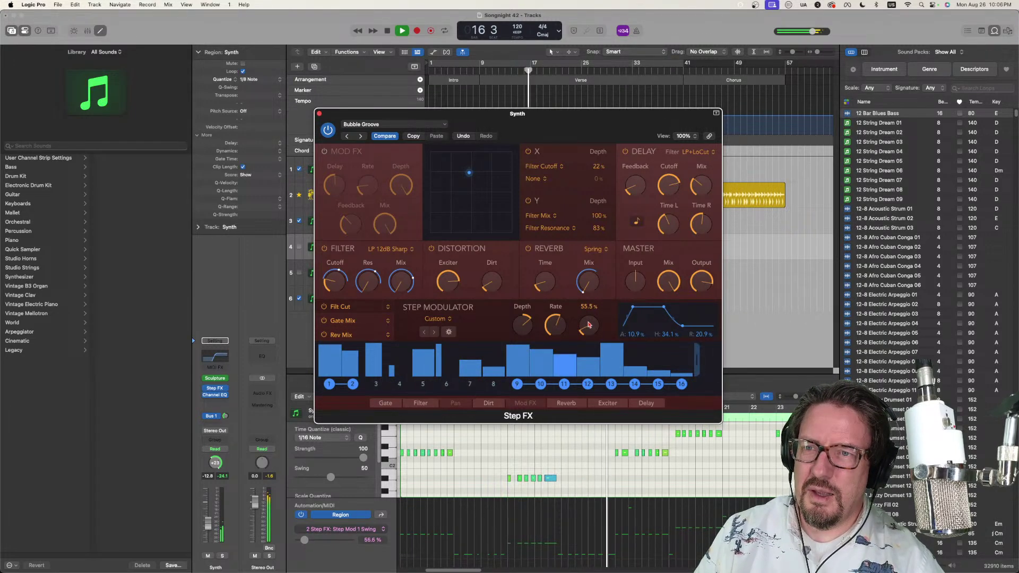
drag(582, 325, 581, 329)
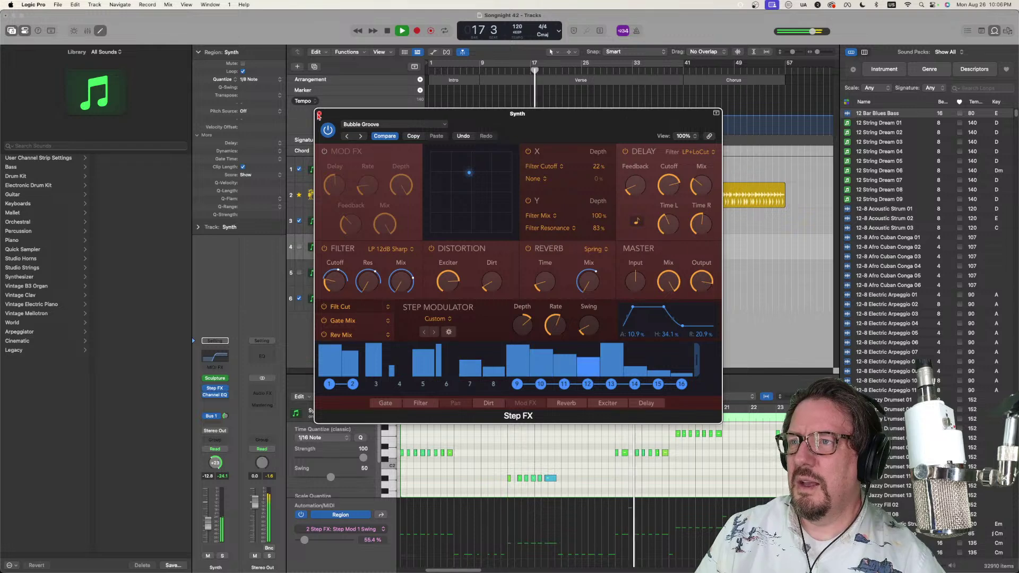
click(319, 113)
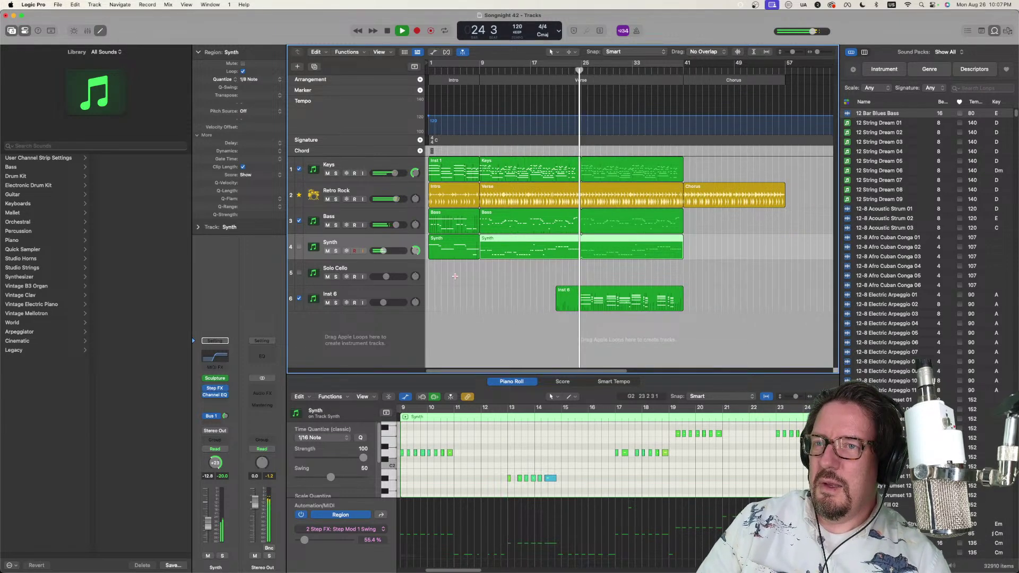
Step: Set Fill Amount and Fill Complexity of the Retro Rock Verse region to 1%, and replay from bar 8
click(664, 196)
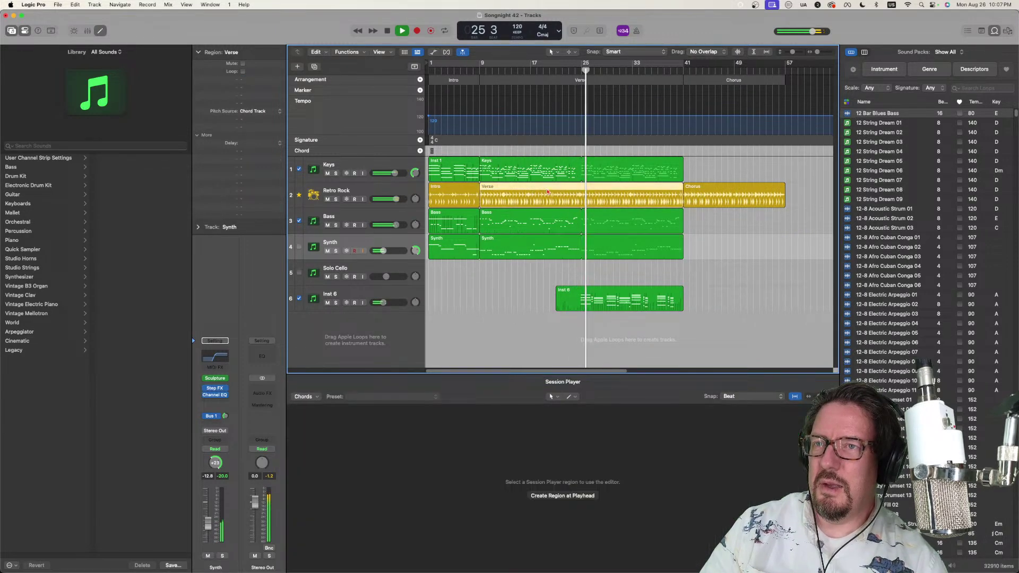
key(space)
click(697, 490)
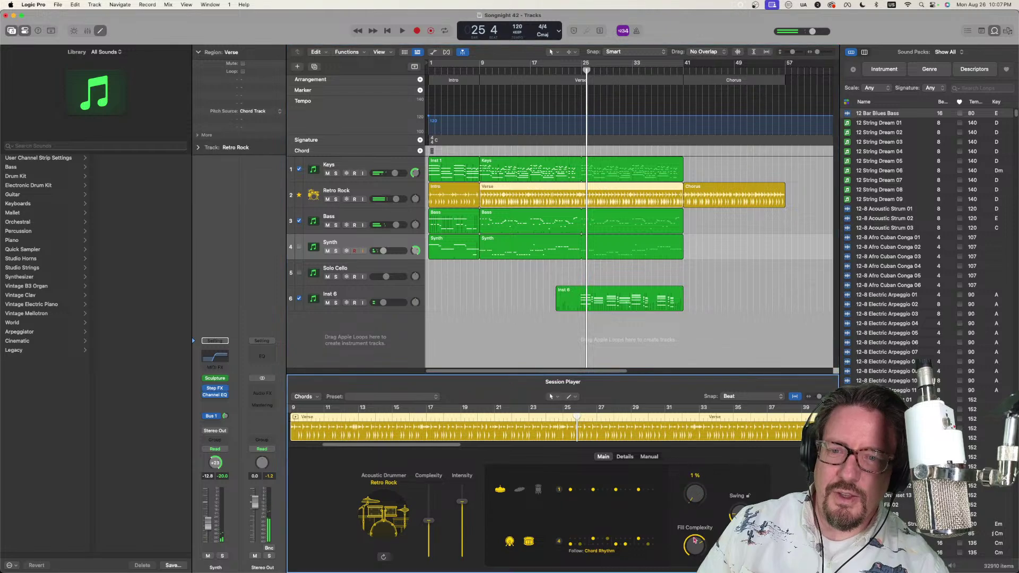
drag(695, 546, 696, 544)
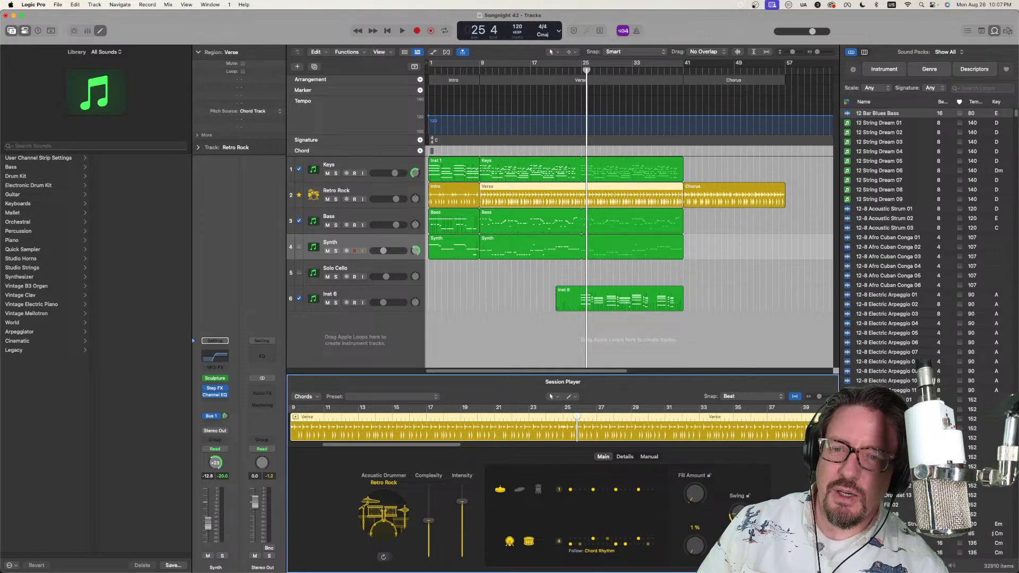
click(471, 70)
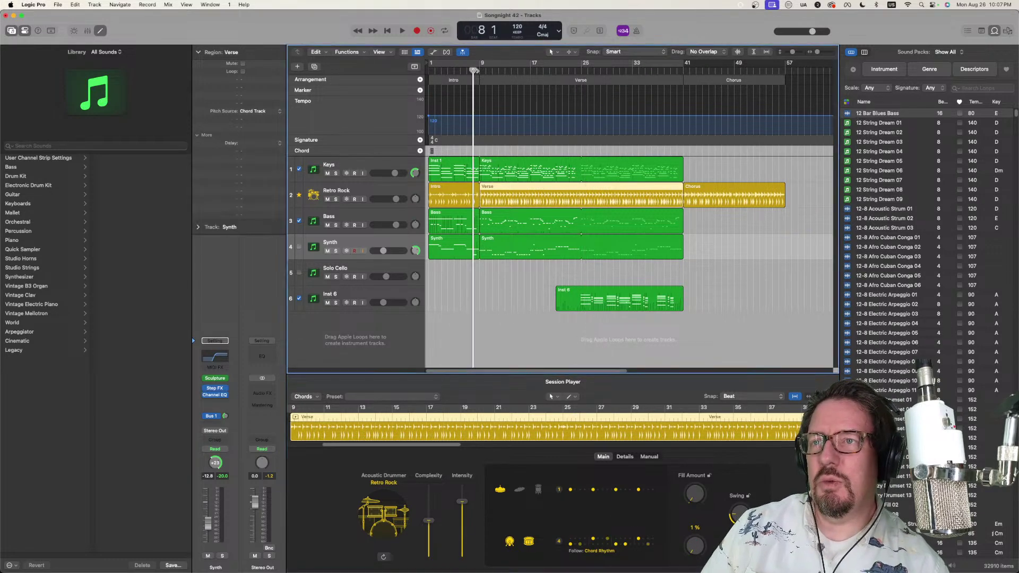
key(space)
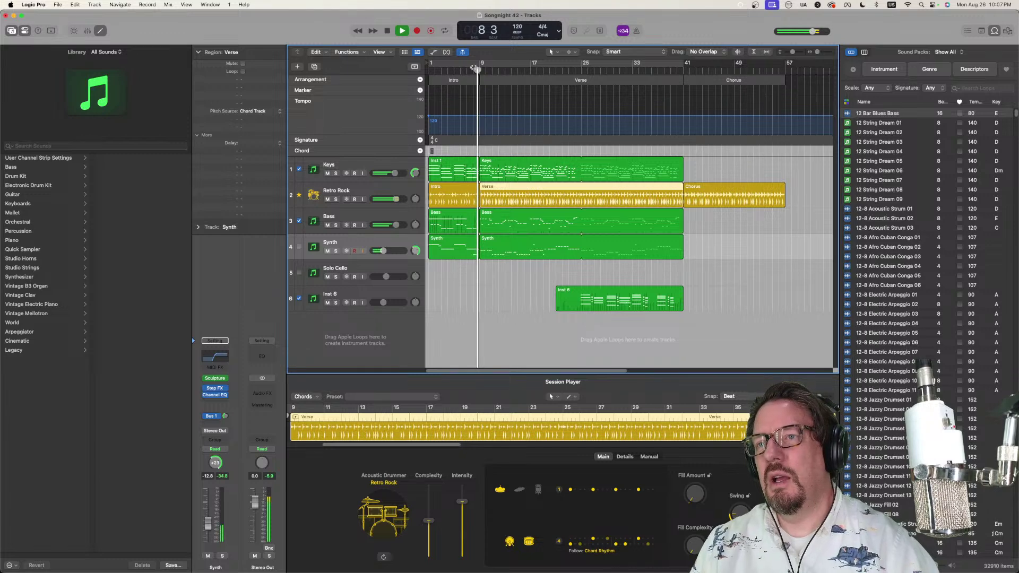
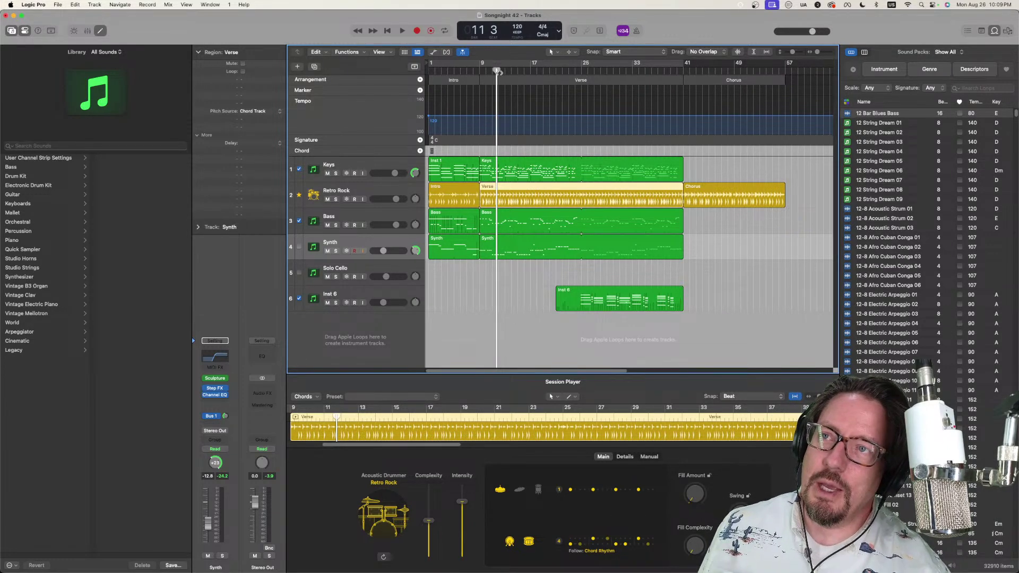
Step: Place the playhead at the start of the verse, bar 9
mouse_move(496, 71)
mouse_down()
mouse_move(428, 71)
mouse_move(701, 74)
mouse_move(682, 96)
mouse_move(583, 71)
mouse_move(412, 94)
mouse_move(705, 91)
mouse_move(398, 96)
mouse_move(501, 92)
mouse_move(479, 95)
mouse_move(485, 81)
mouse_move(471, 81)
mouse_move(480, 80)
mouse_up()
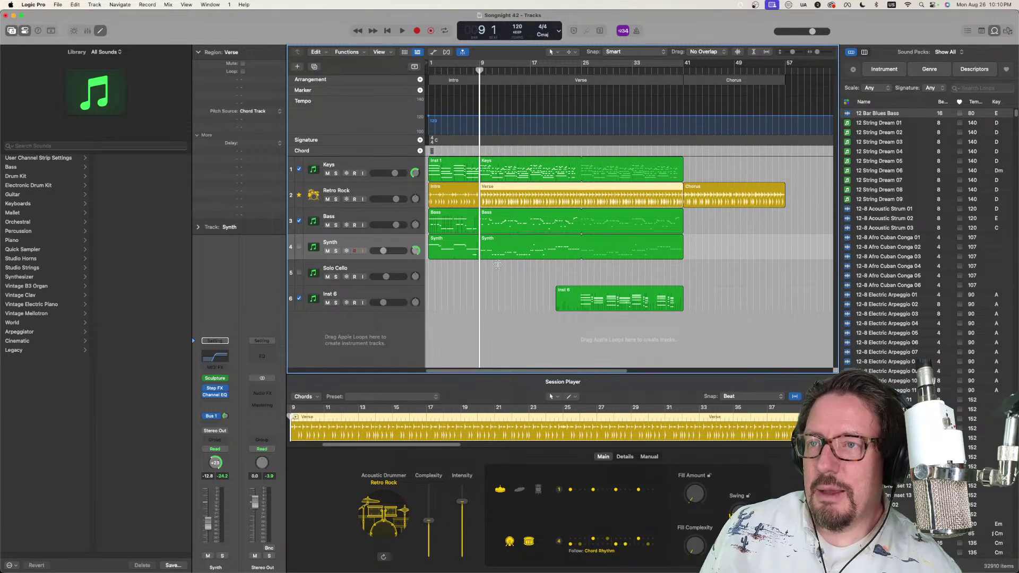
click(468, 195)
click(498, 191)
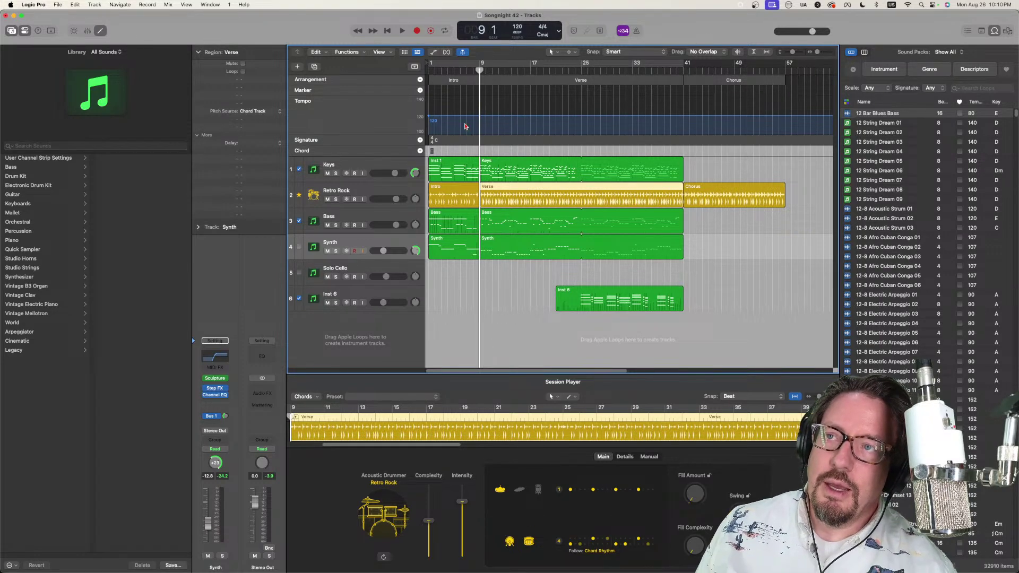
mouse_move(480, 70)
mouse_down()
mouse_move(428, 72)
mouse_move(504, 73)
mouse_move(420, 79)
mouse_move(484, 80)
mouse_move(477, 83)
mouse_up()
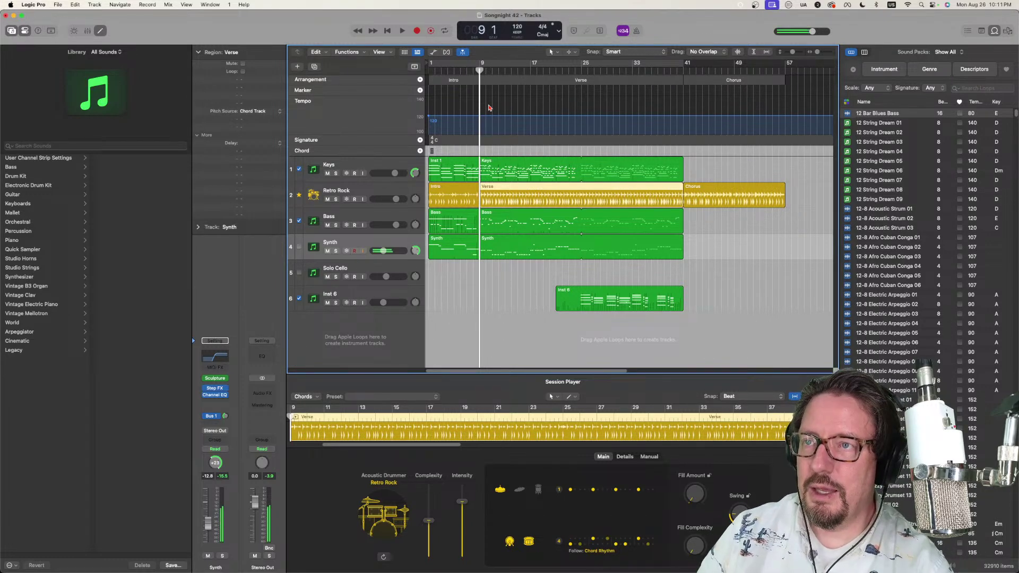
Step: Change the drummer style of all Retro Rock track regions to Roots Songwriter
click(384, 162)
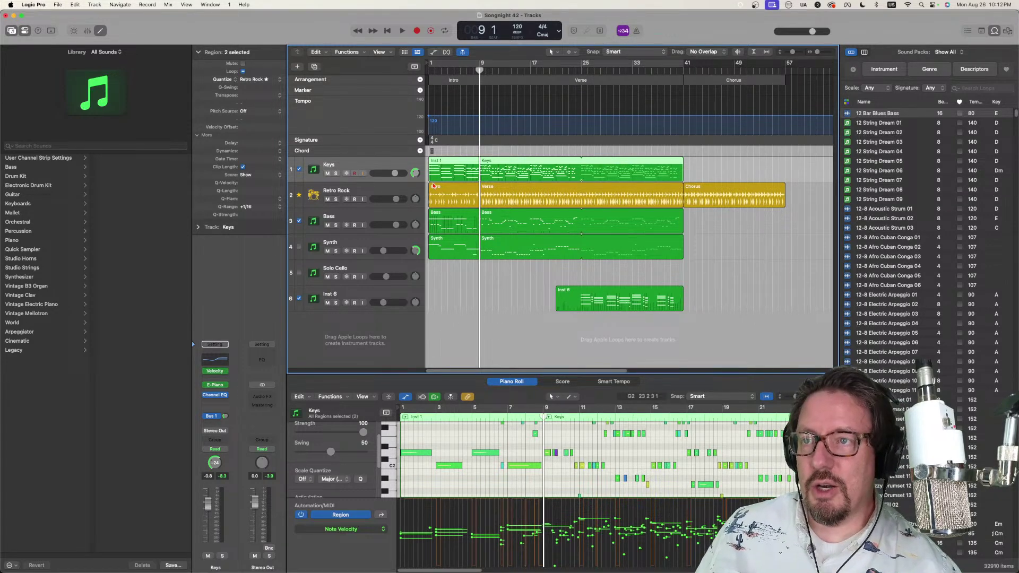
click(387, 193)
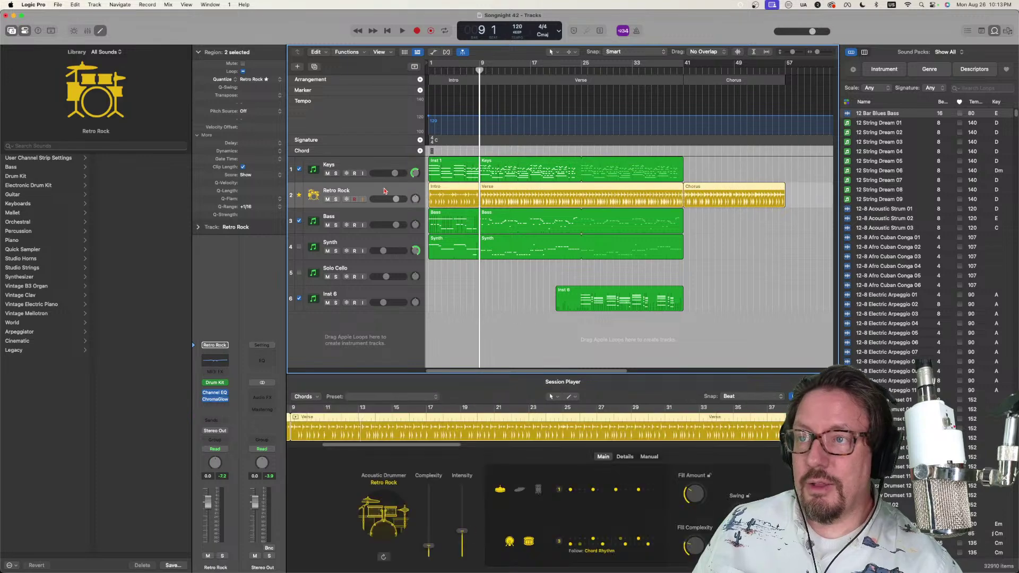
click(385, 520)
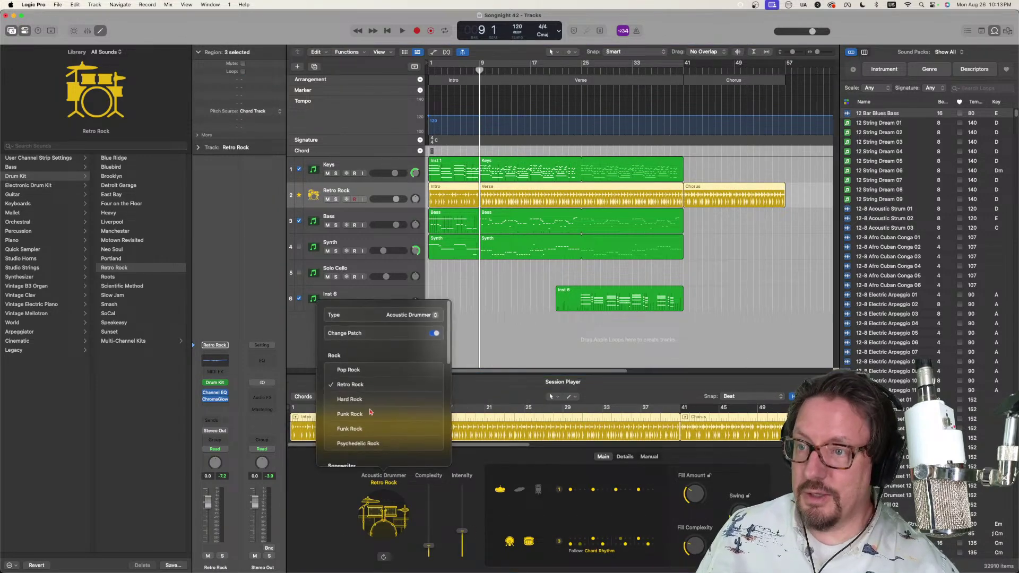
scroll(359, 413, down, 5)
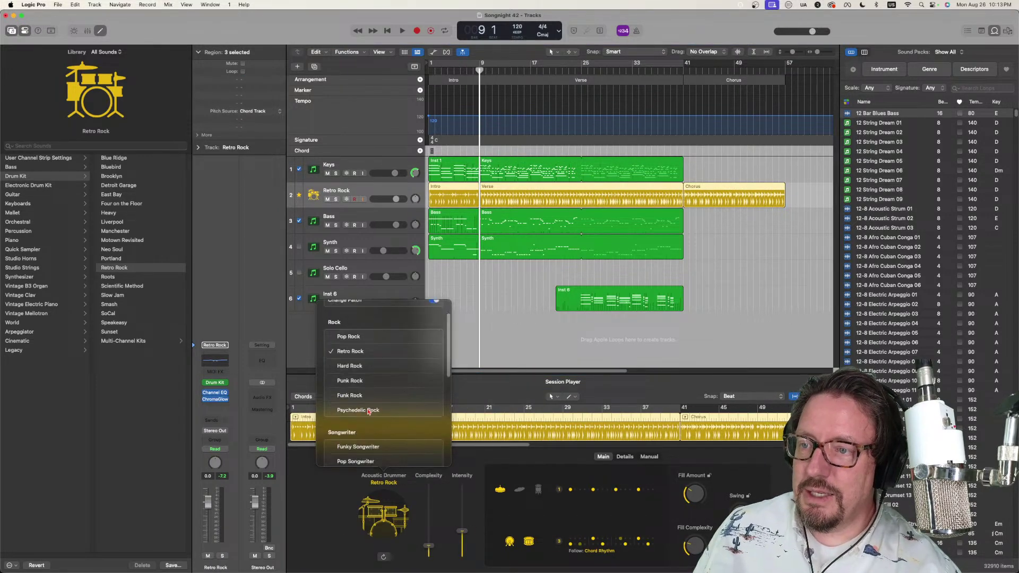
scroll(368, 411, down, 1)
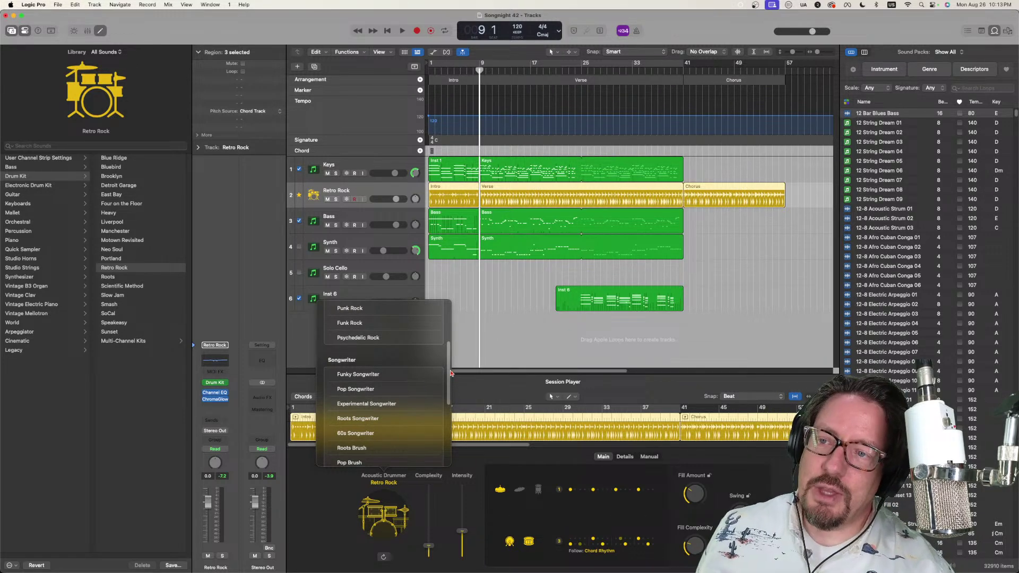
drag(451, 374, 447, 394)
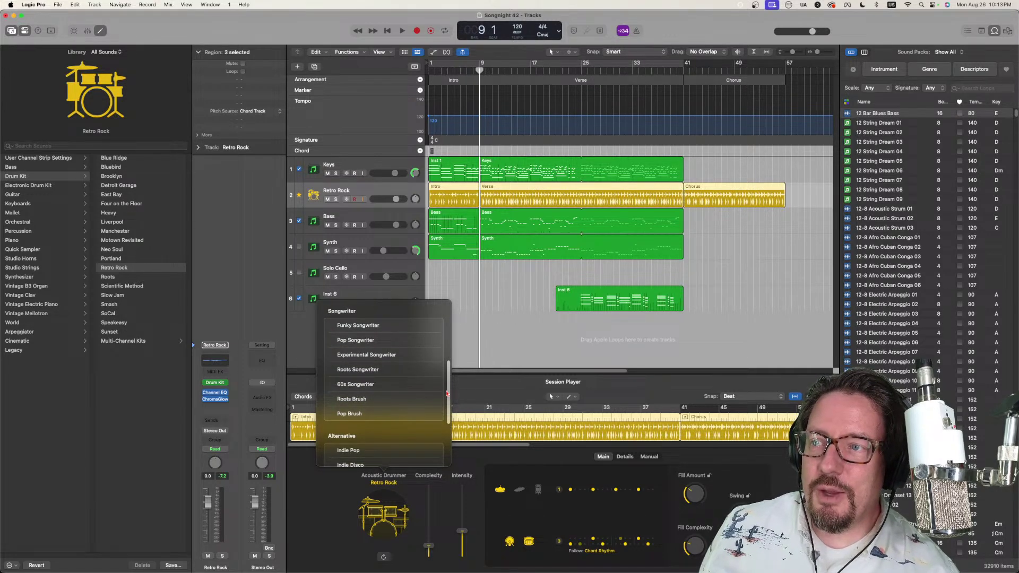
scroll(447, 393, down, 1)
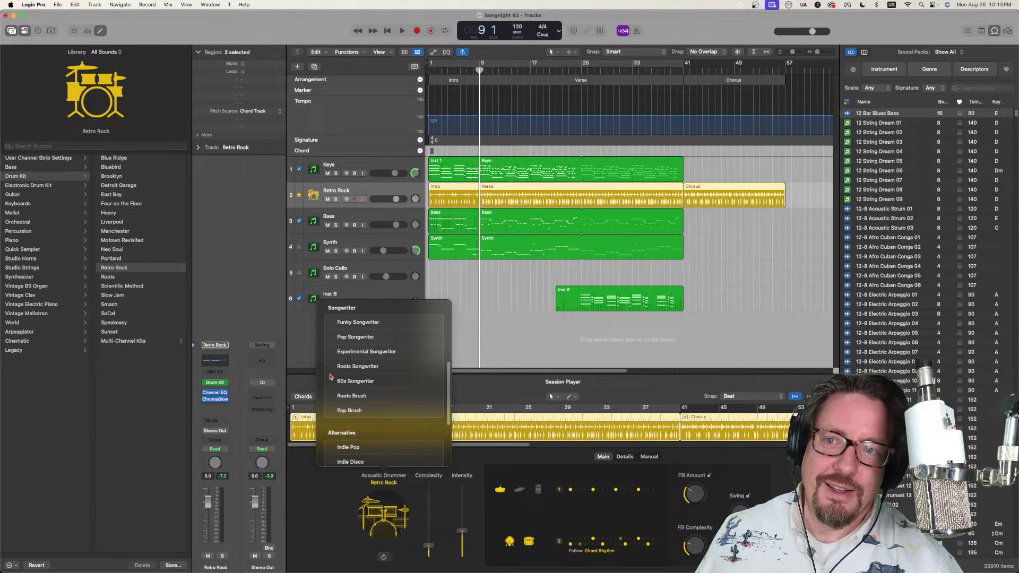
click(358, 368)
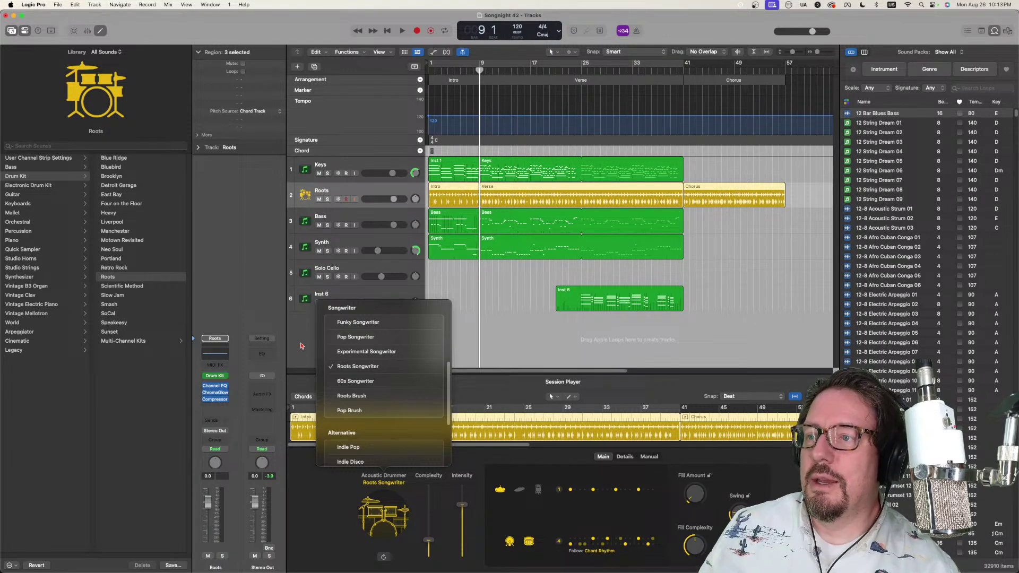
click(302, 351)
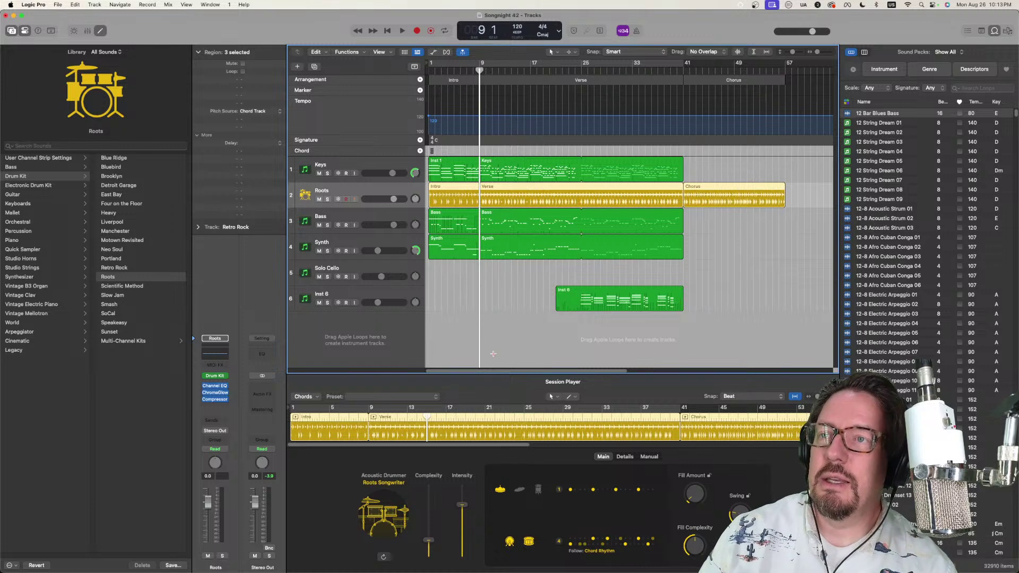
Step: Play the song from bar 1 and mute the Synth and Inst 6 tracks
key(space)
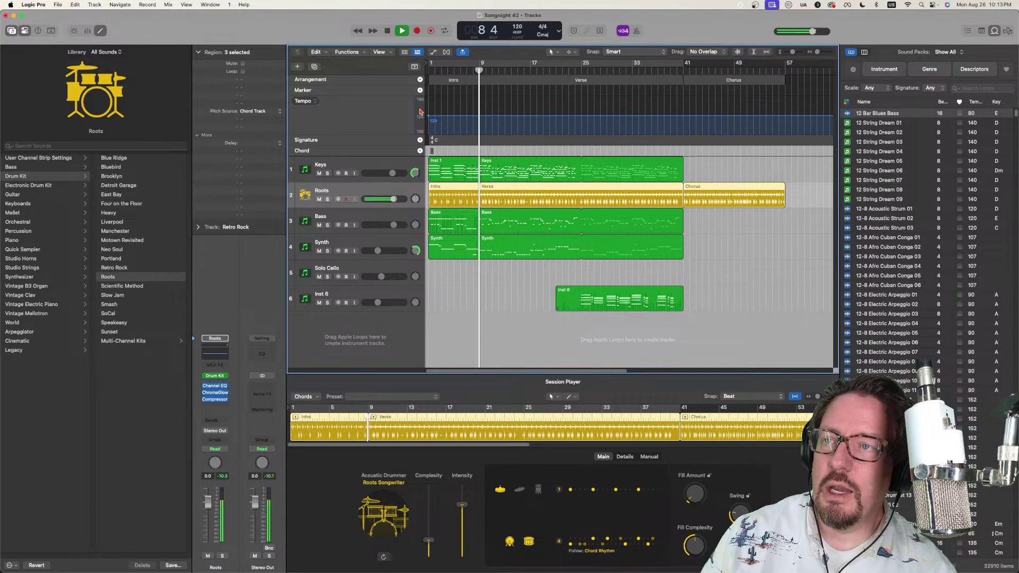
key(Return)
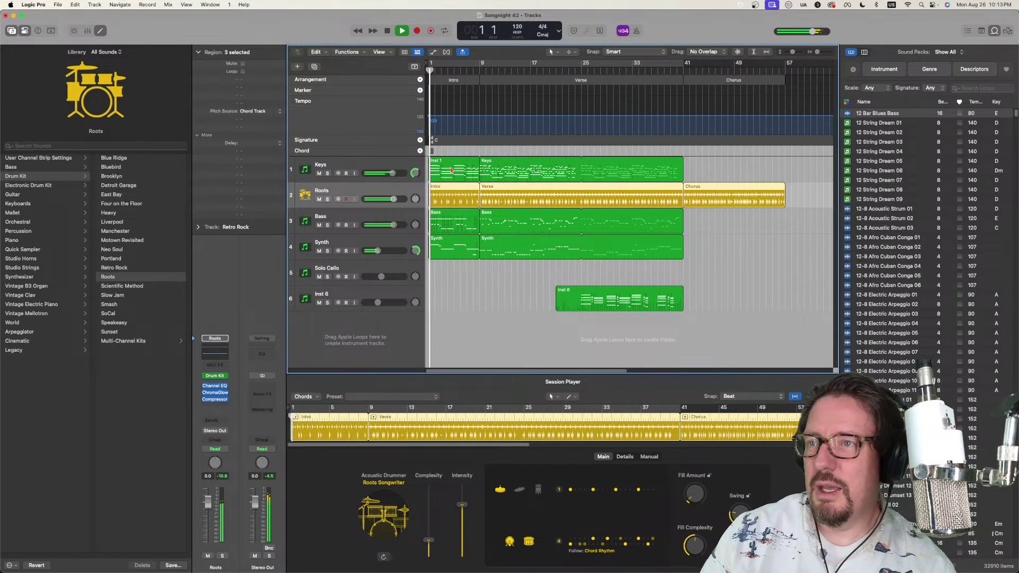
click(319, 251)
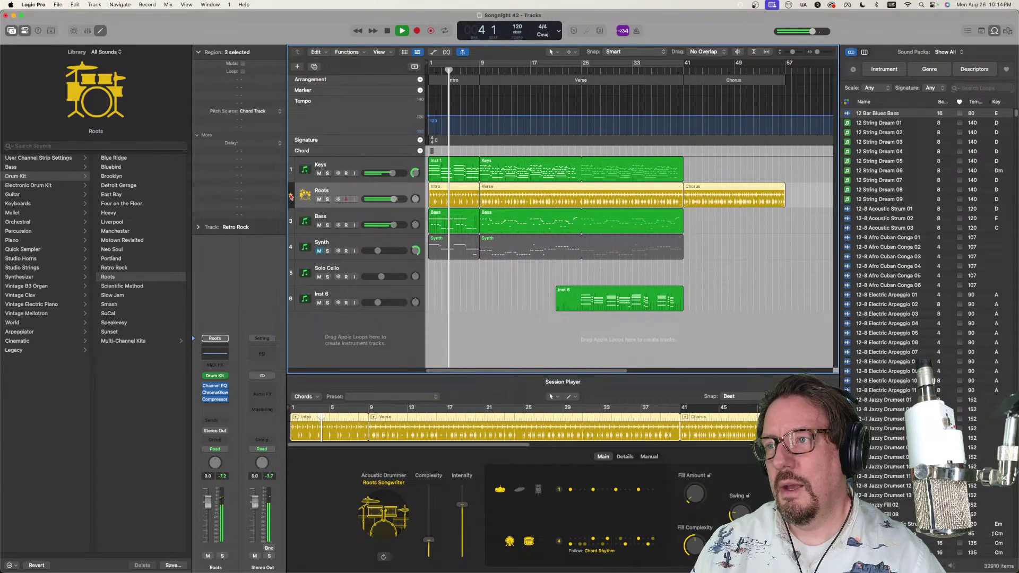
click(296, 167)
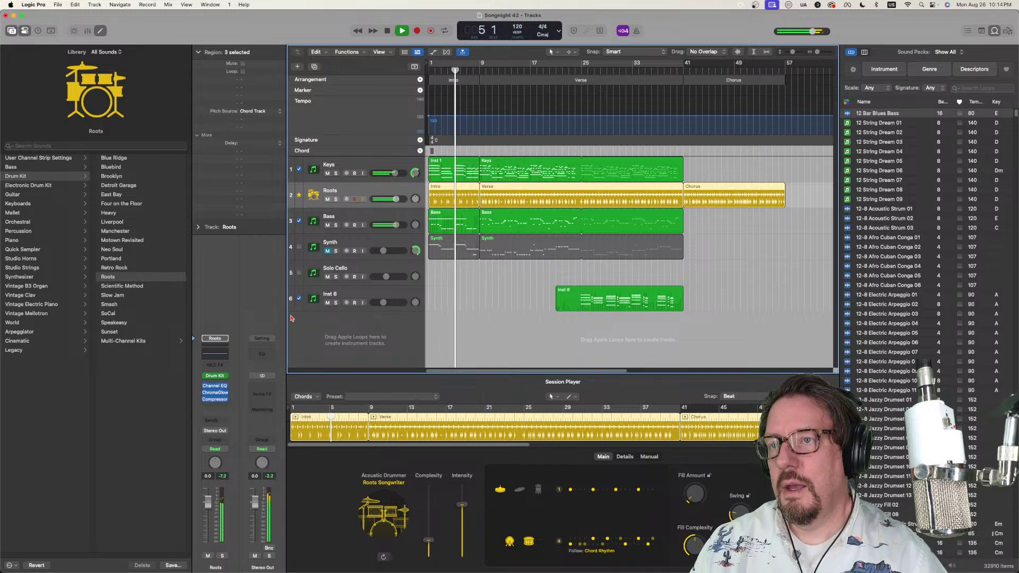
key(ctrl+m)
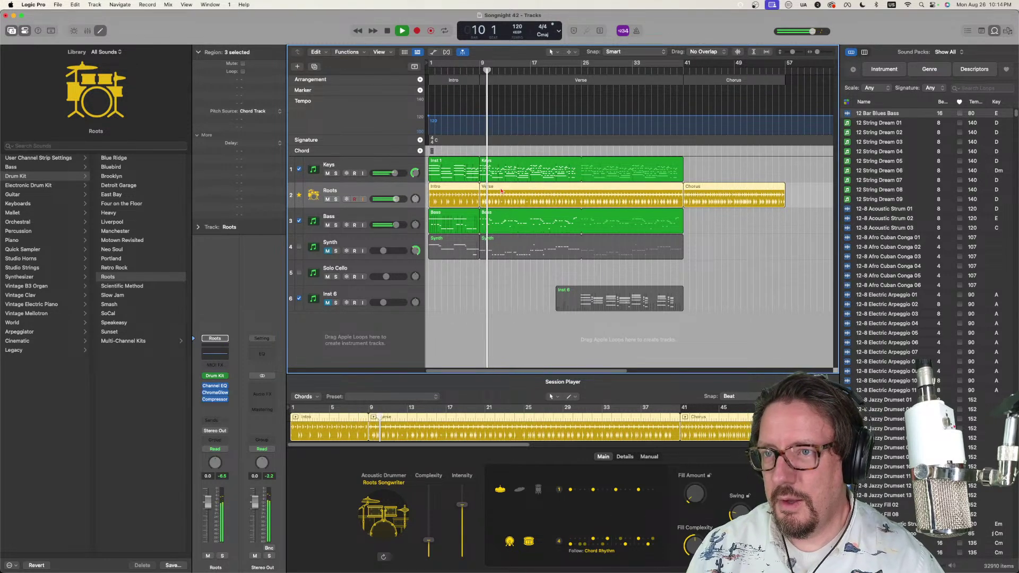
Step: Set Percussion to Off in the details of the drum track's Verse region, and resume playback
click(612, 195)
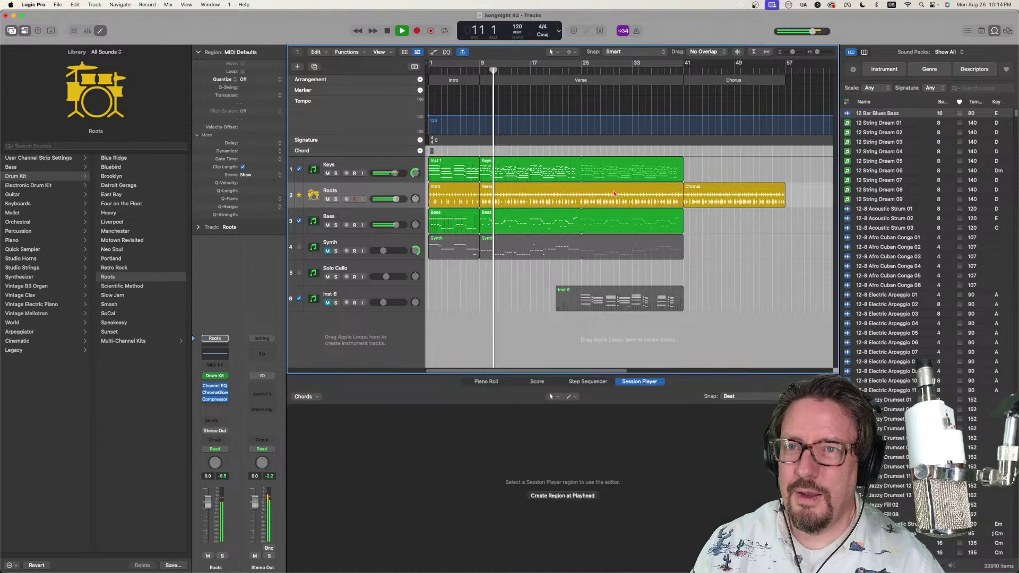
key(space)
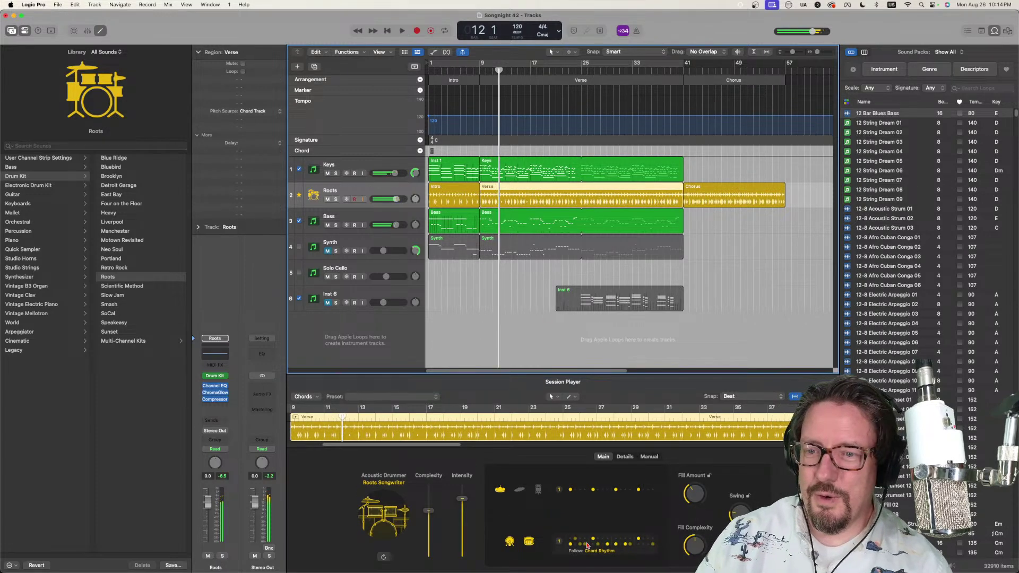
click(624, 457)
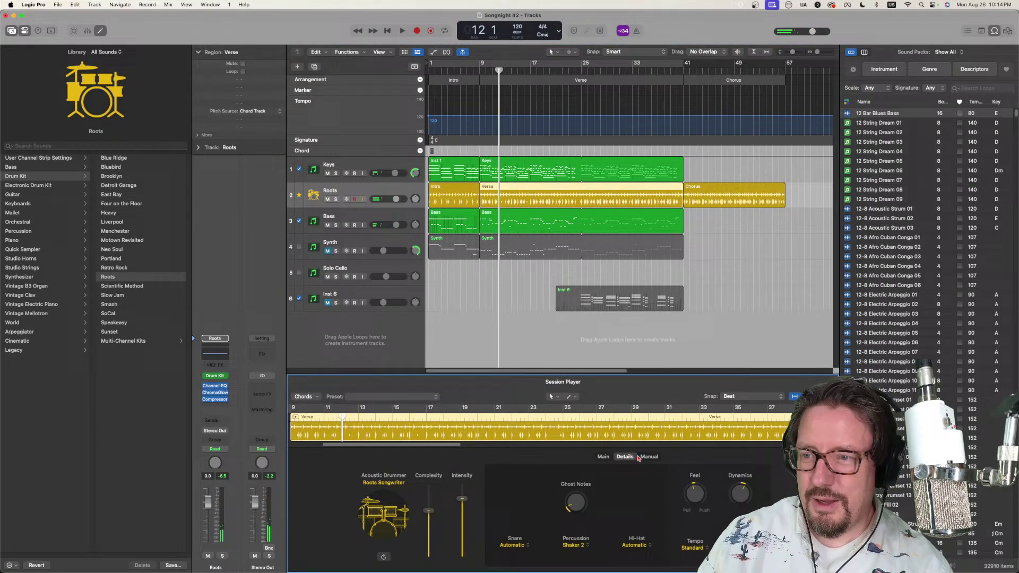
click(579, 545)
click(576, 456)
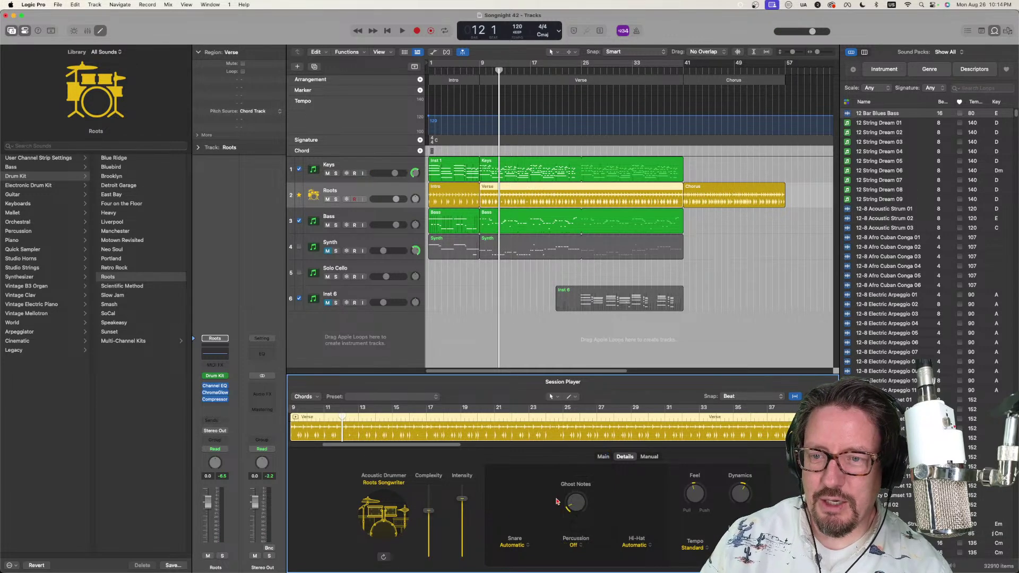
key(space)
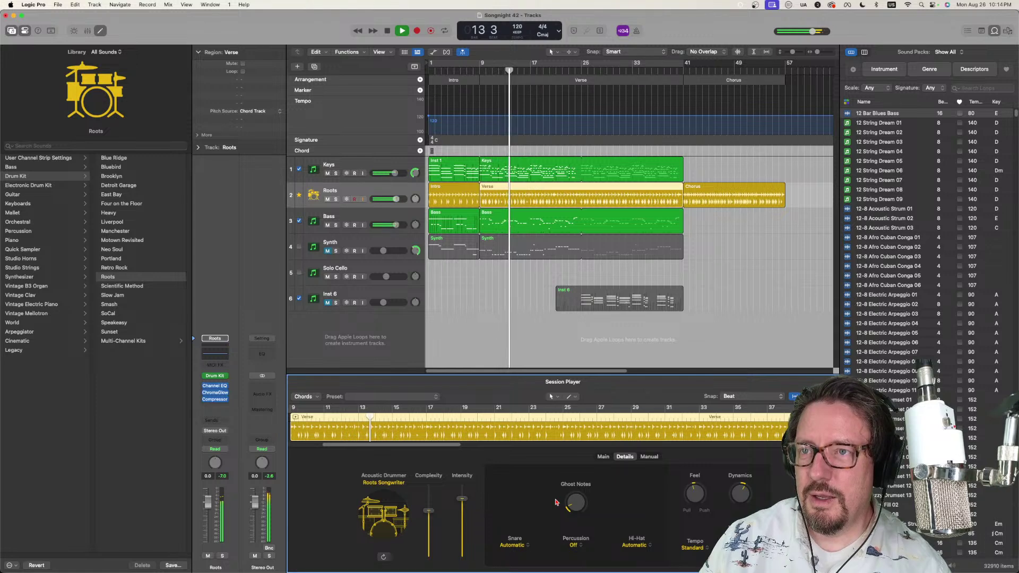
Step: Try Claps 1 as the percussion in the drum track's Verse region, restore it to Off, and stop playback
click(575, 545)
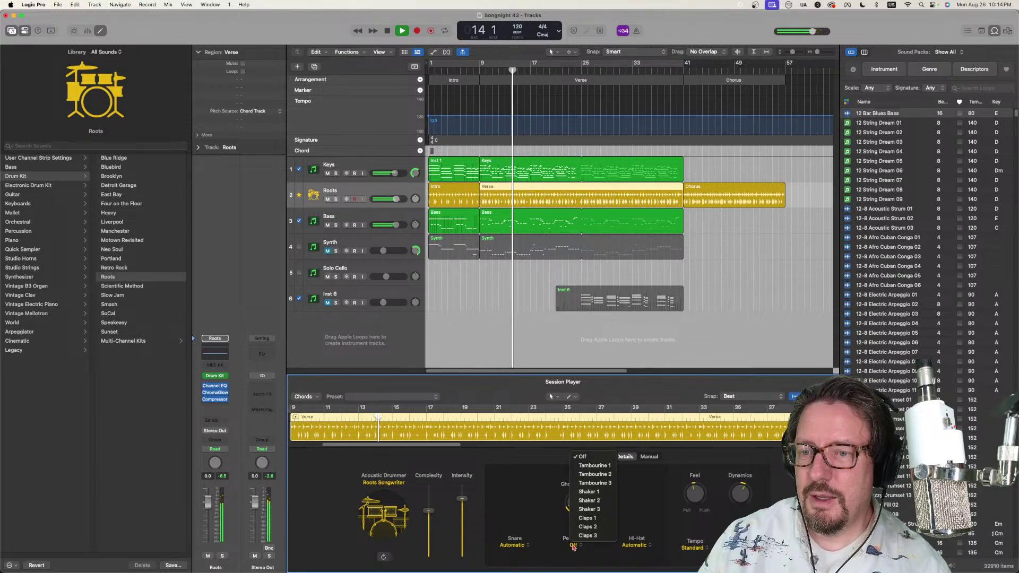
click(588, 518)
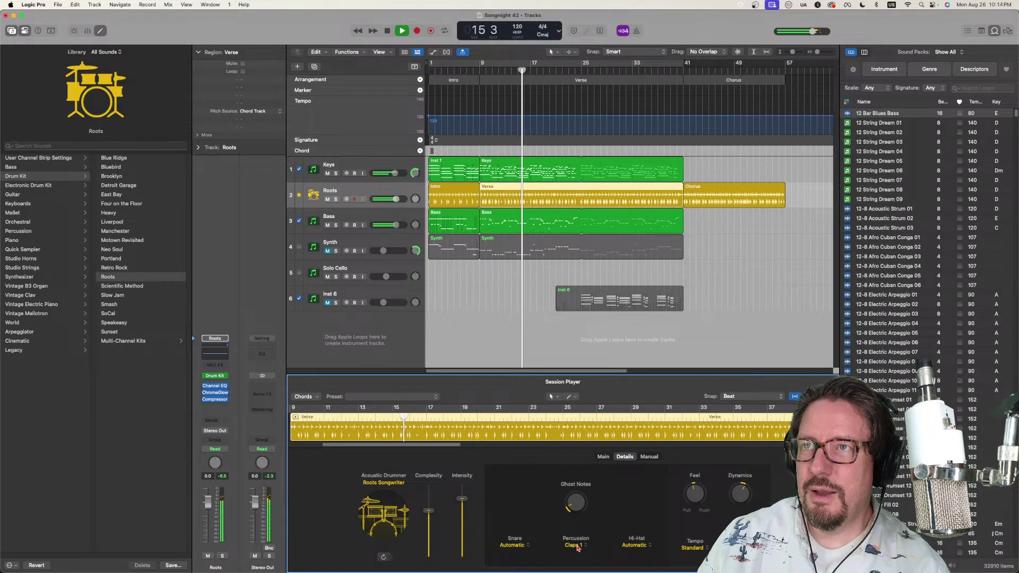
click(575, 545)
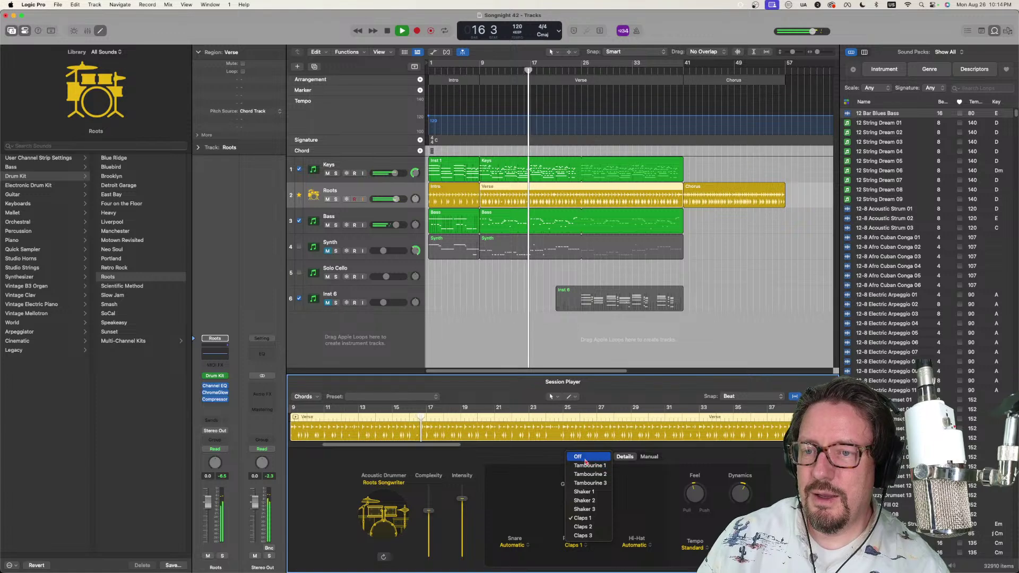
click(585, 461)
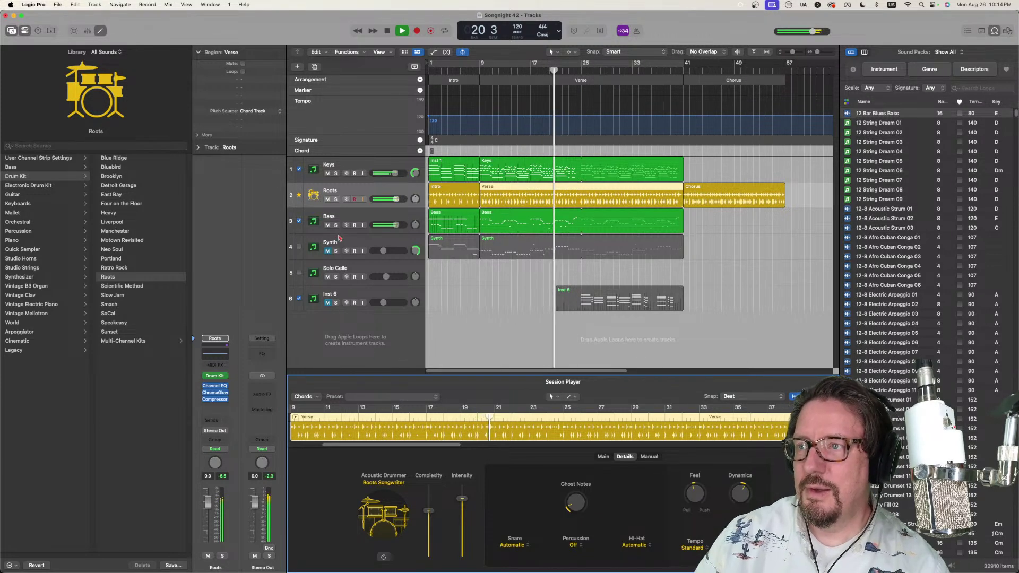
key(space)
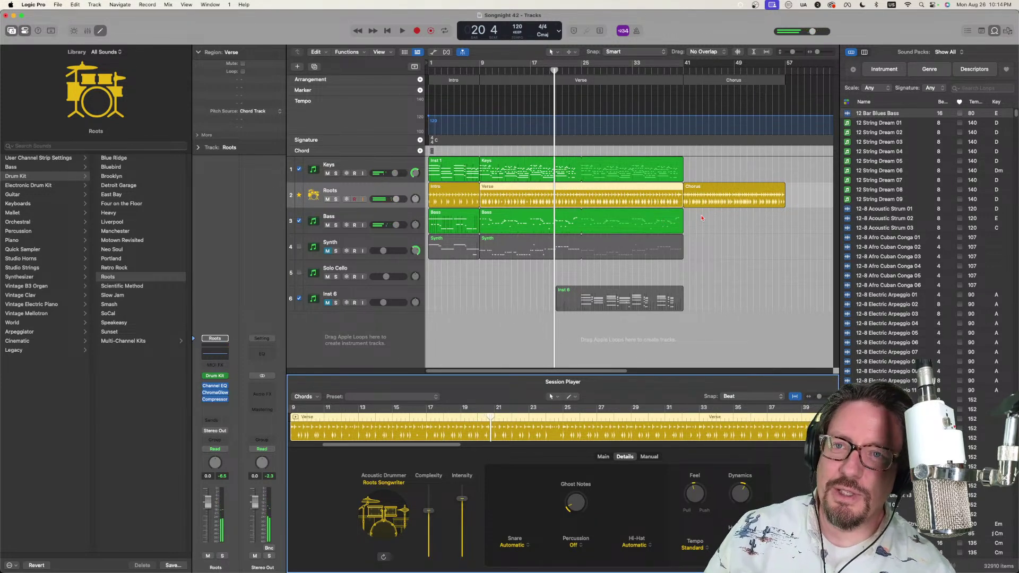
click(703, 318)
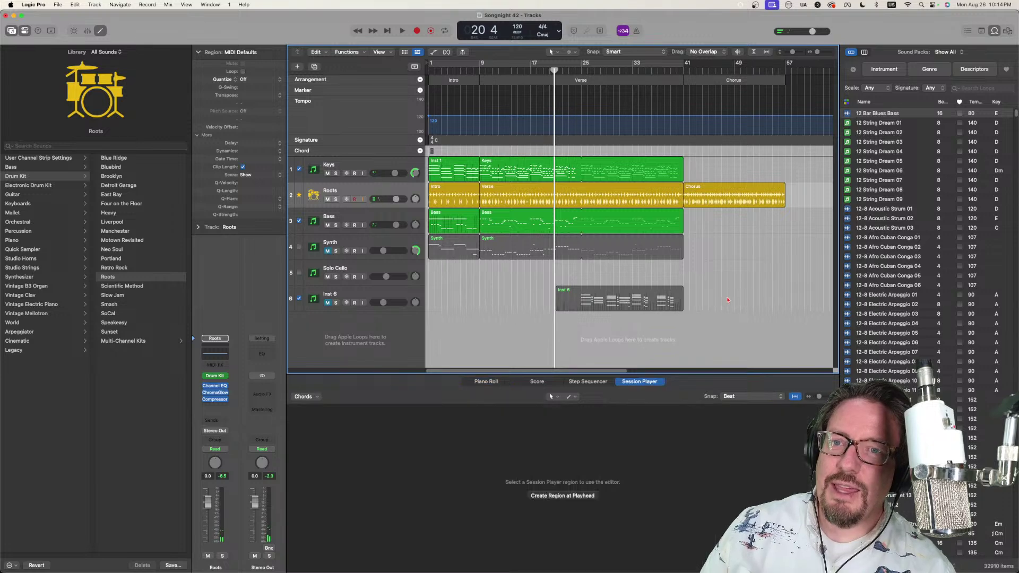
drag(728, 298, 427, 222)
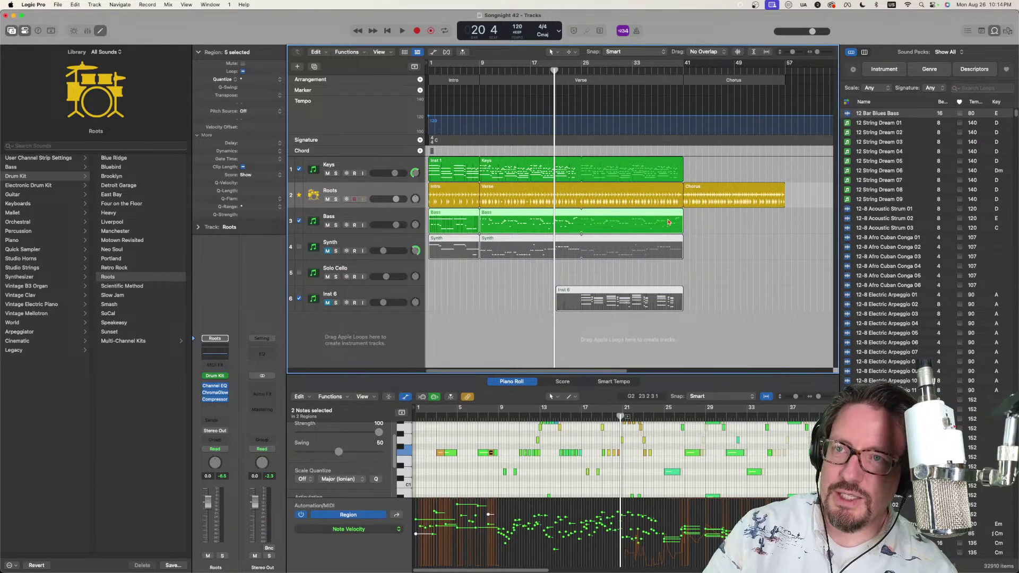
click(707, 220)
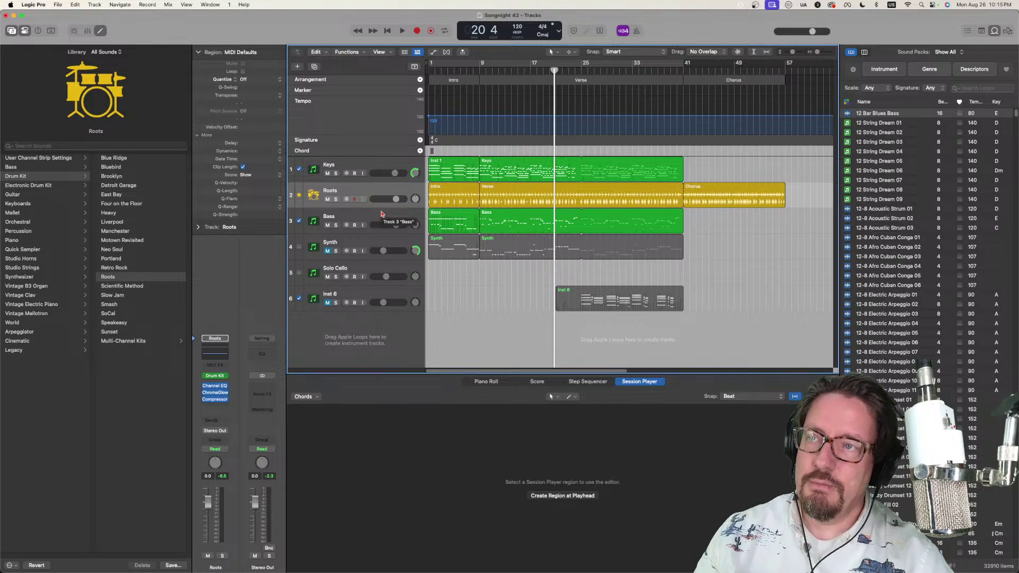
Step: Select the Keys track together with its intro and verse regions
click(384, 166)
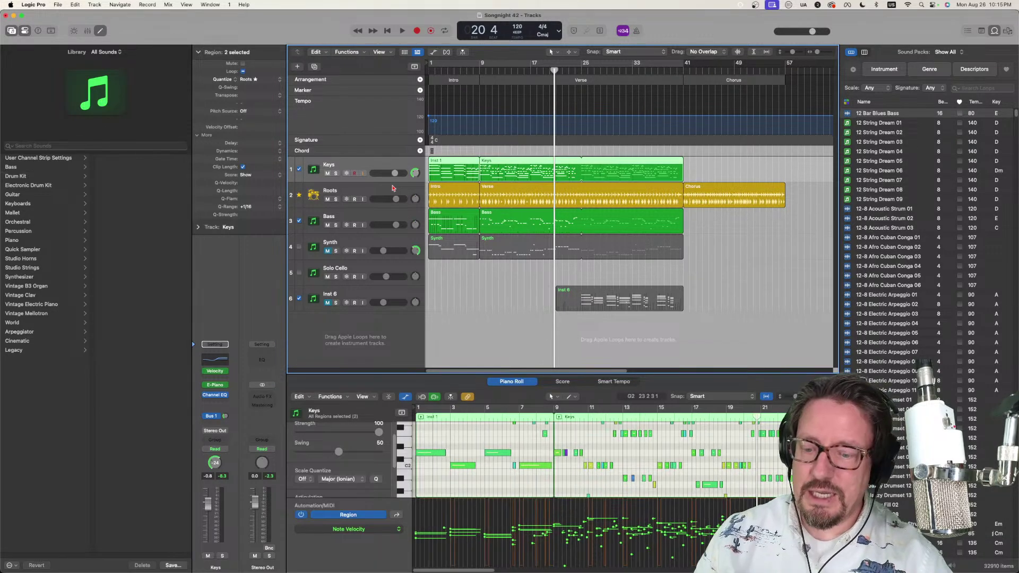